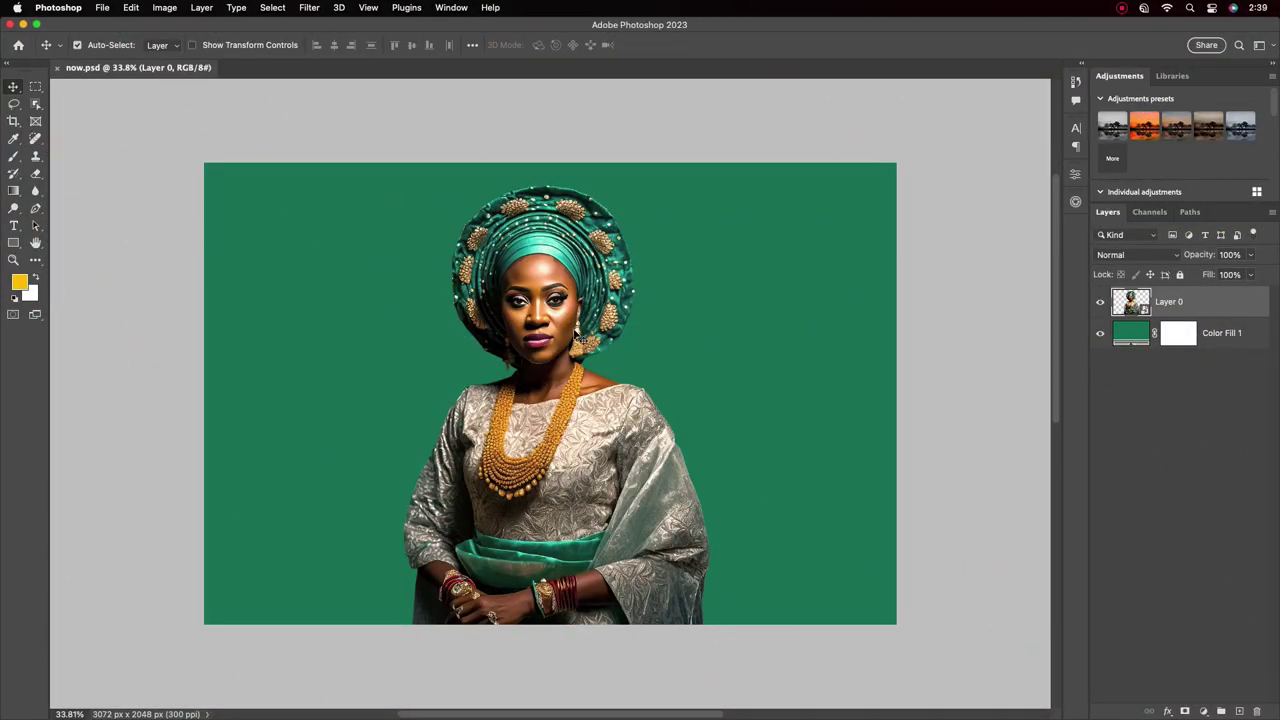
Step: Start a new document sized in inches with a 10-inch width
click(102, 8)
click(110, 28)
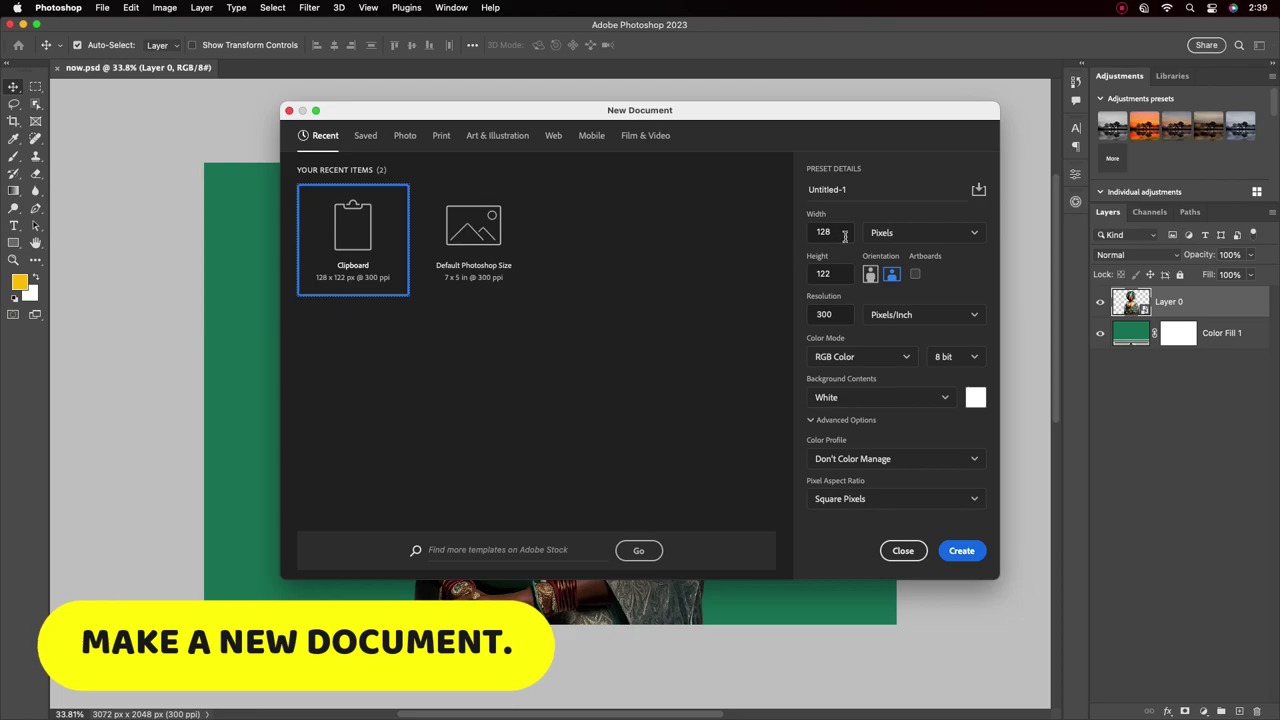
click(920, 232)
click(885, 275)
drag(845, 232, 795, 238)
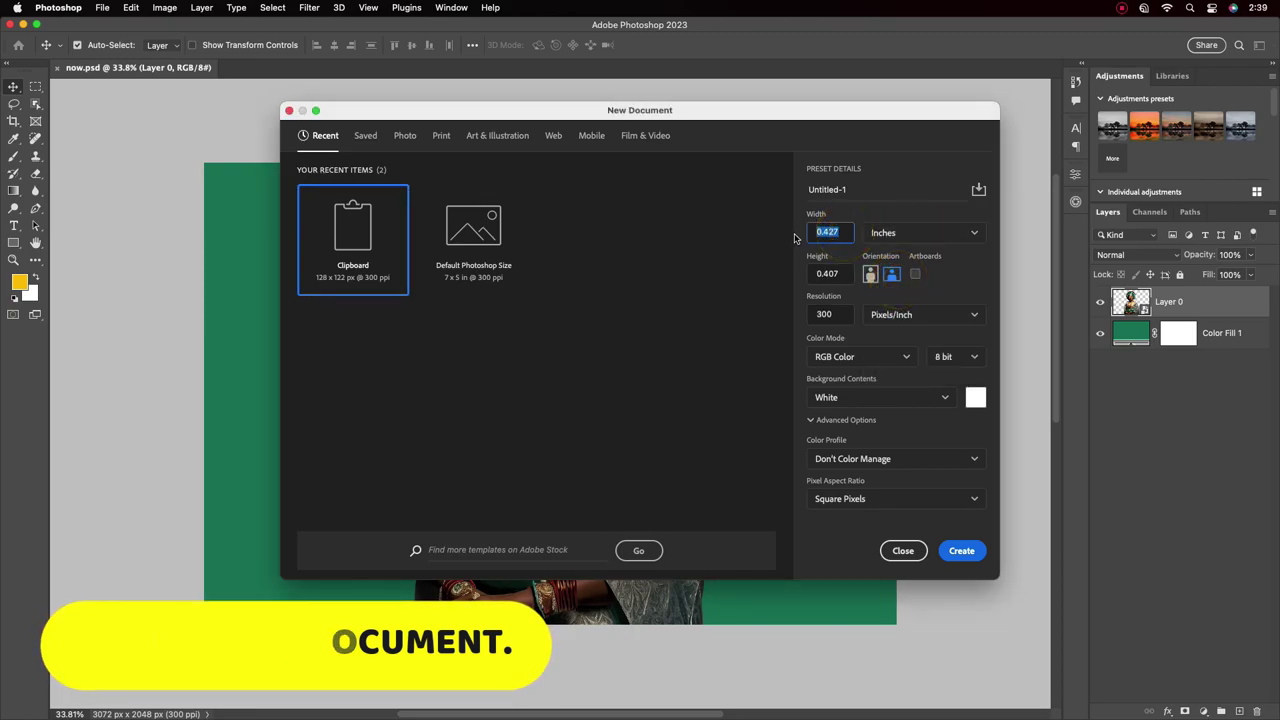
text(10)
key(Tab)
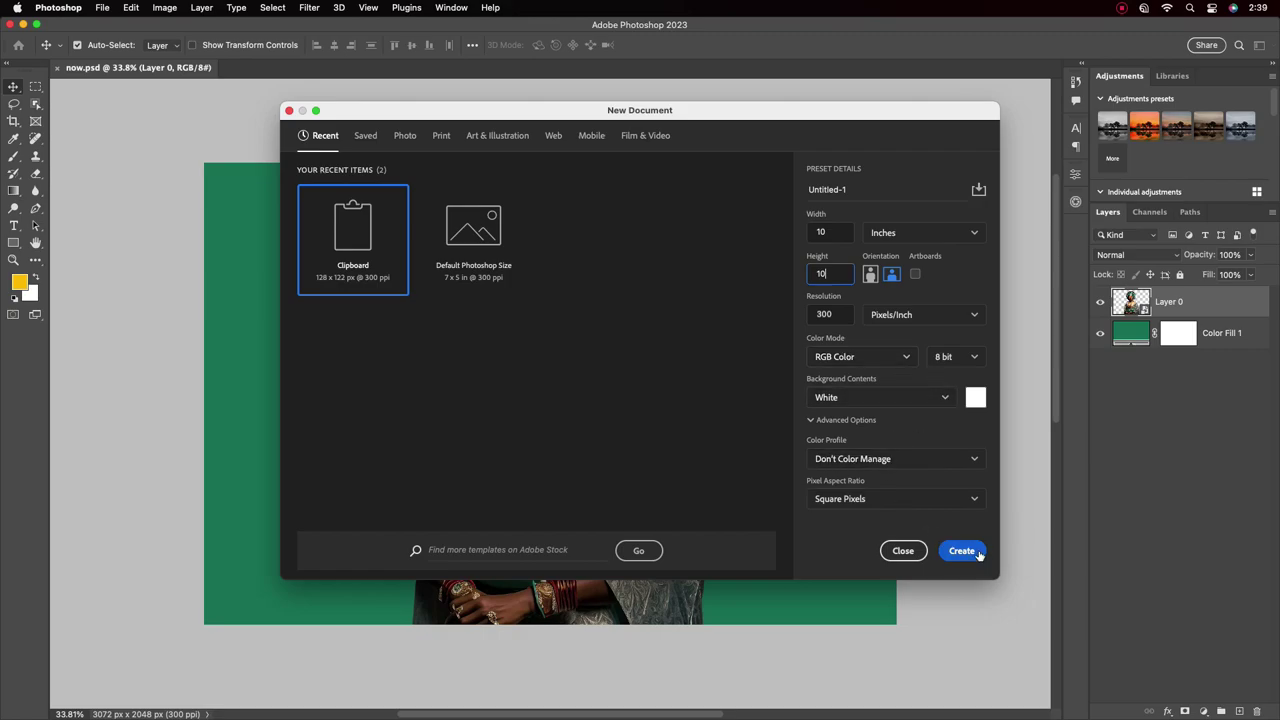
Step: Name the 10 × 10 inch document 'Royal Birthday Design' and create it
click(850, 189)
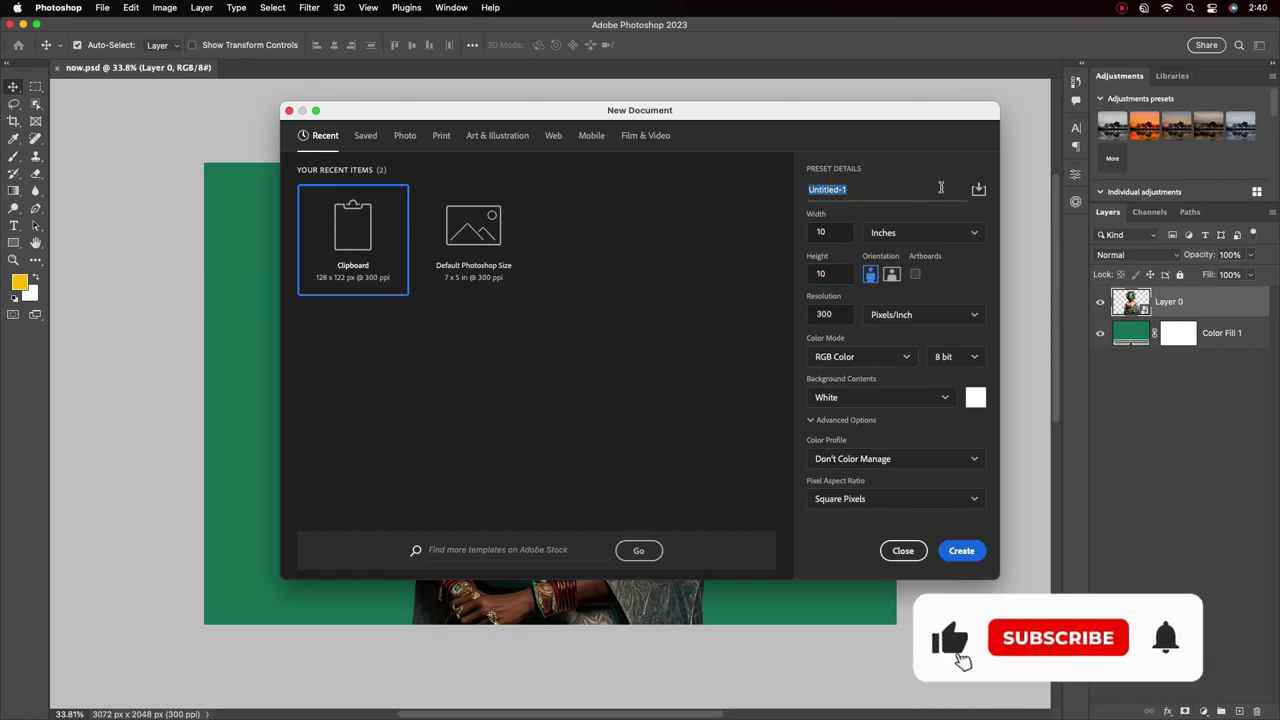
text(Royal B)
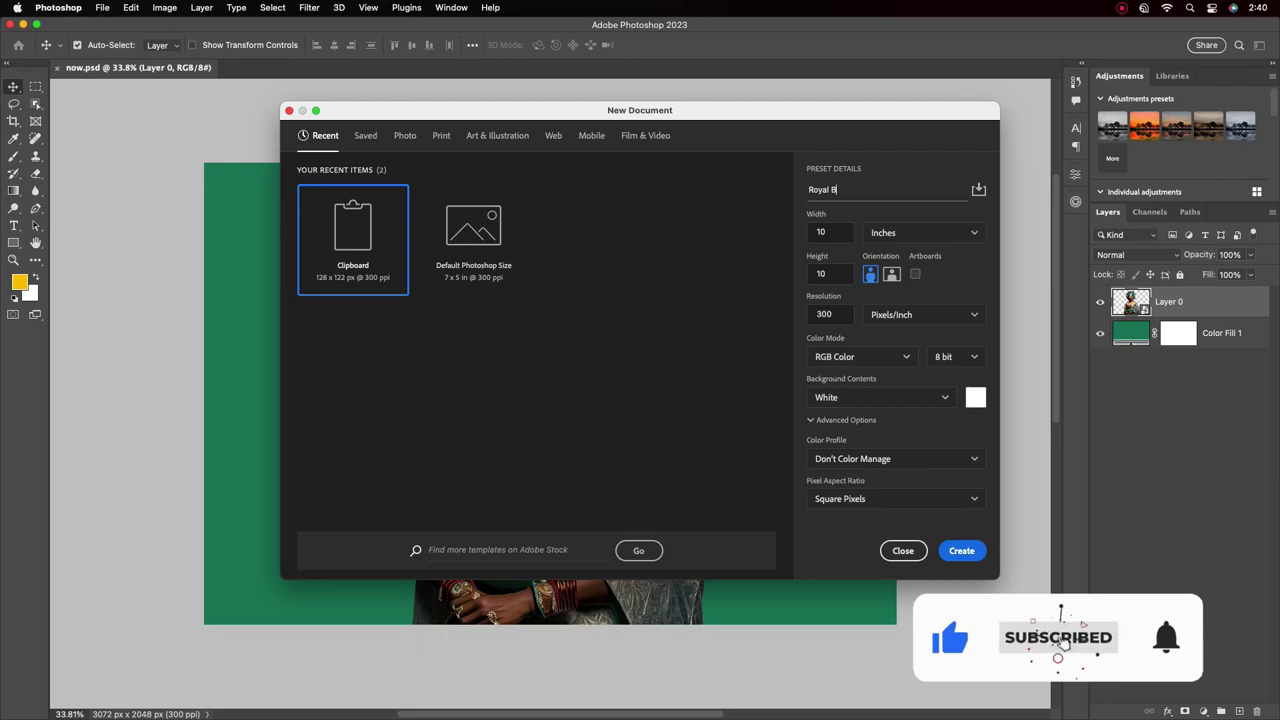
text(irthday )
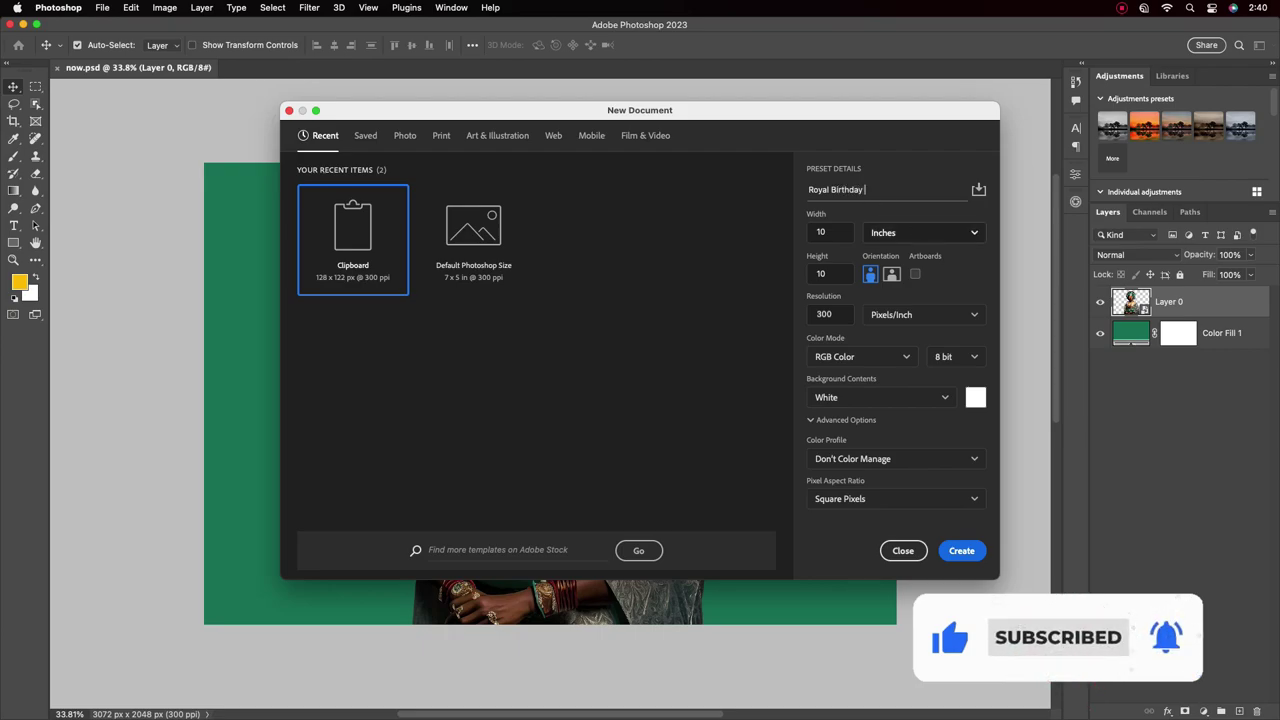
text(Design)
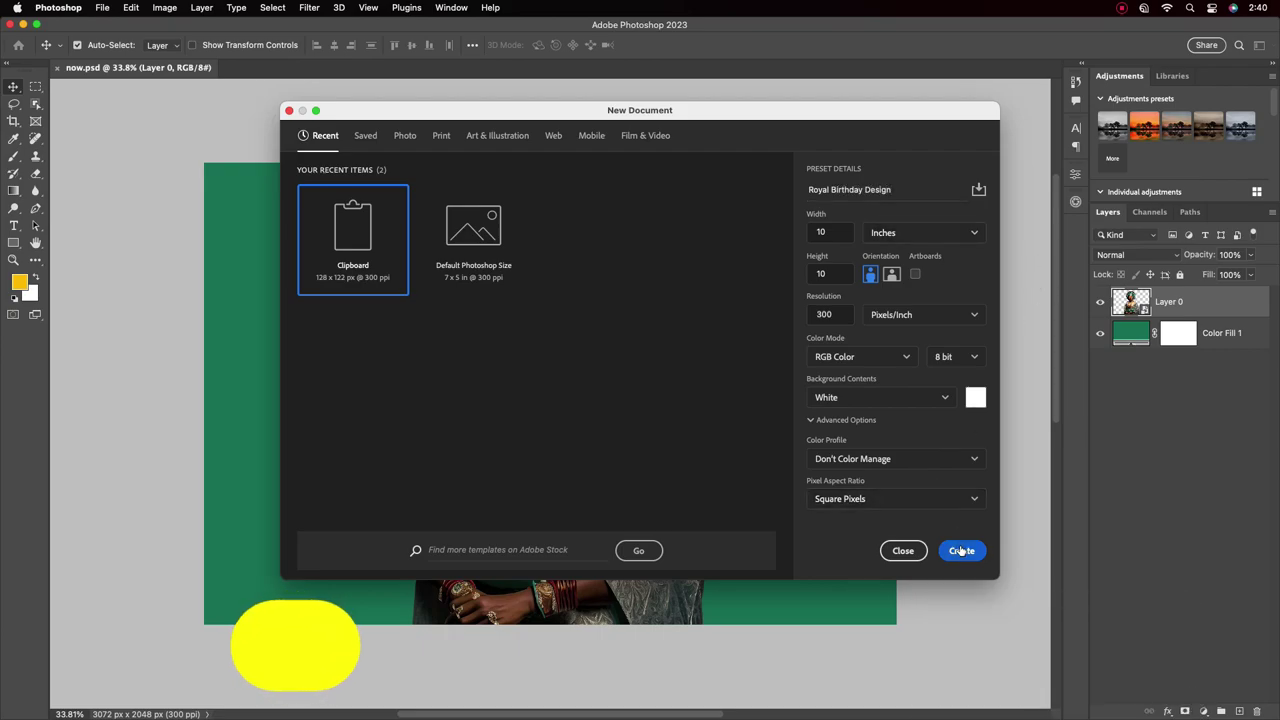
click(961, 551)
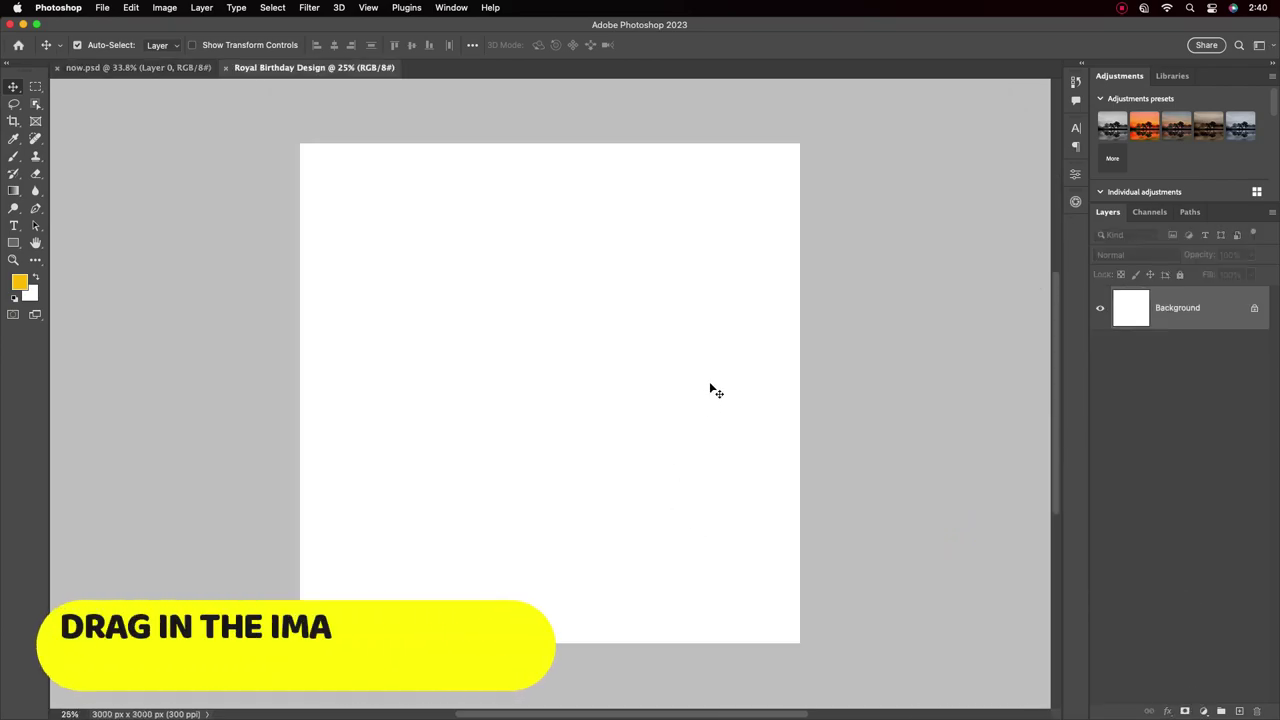
Step: Drag the woman portrait layer from now.psd into Royal Birthday Design
click(508, 273)
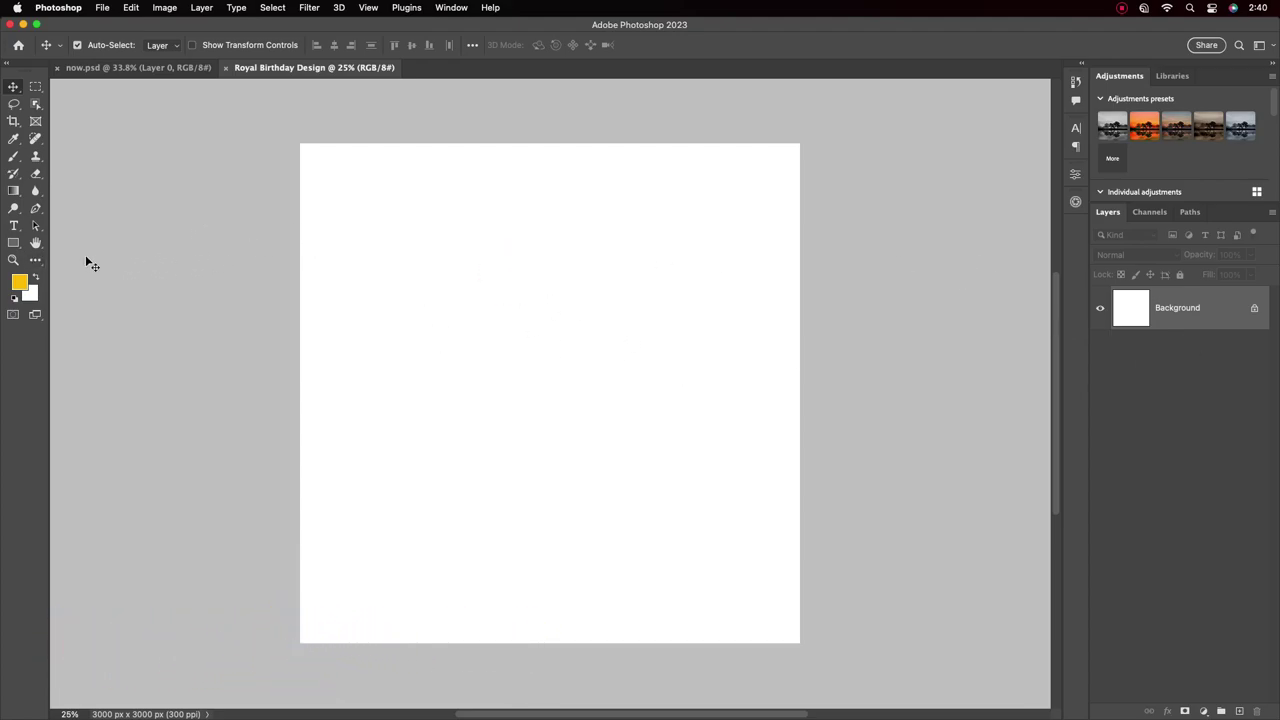
click(150, 67)
drag(428, 200, 363, 78)
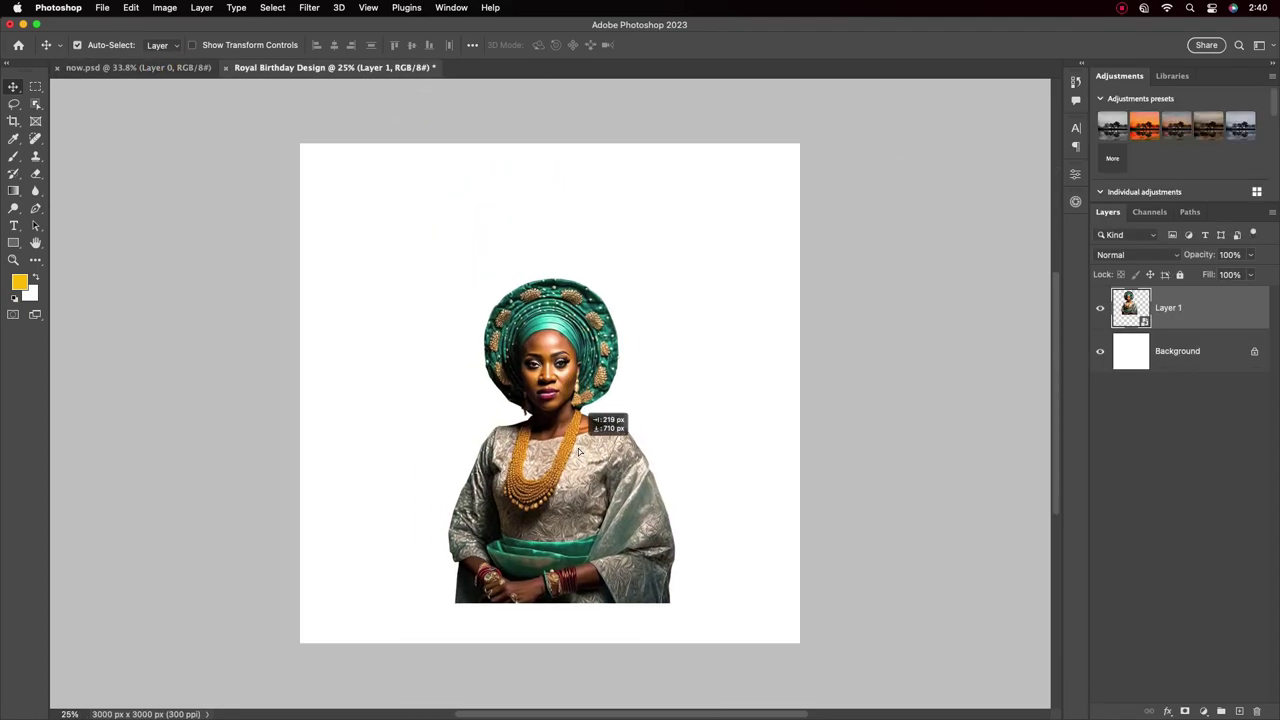
mouse_move(363, 78)
mouse_down()
mouse_move(583, 481)
mouse_move(580, 462)
mouse_up()
Step: Scale the portrait to about 138% and reposition it to fill the canvas bottom
key(ctrl+t)
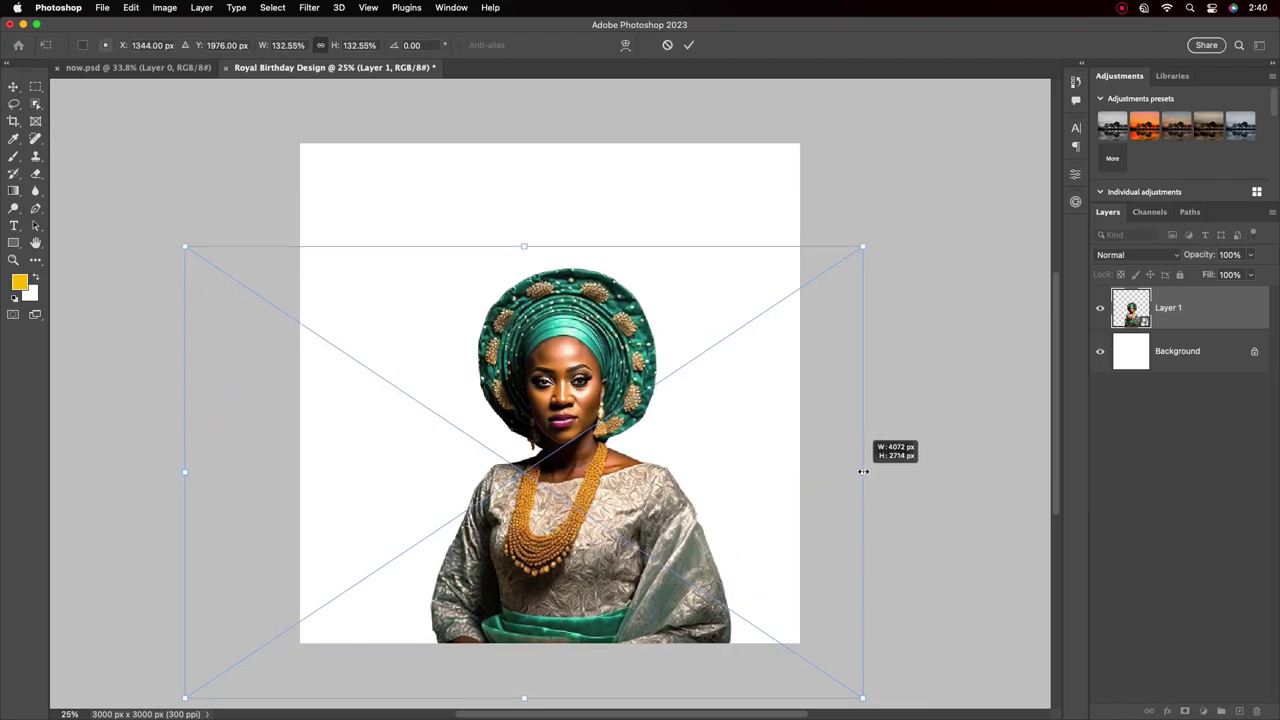
drag(778, 471, 877, 469)
mouse_move(648, 507)
mouse_down()
mouse_move(622, 422)
mouse_move(620, 442)
mouse_up()
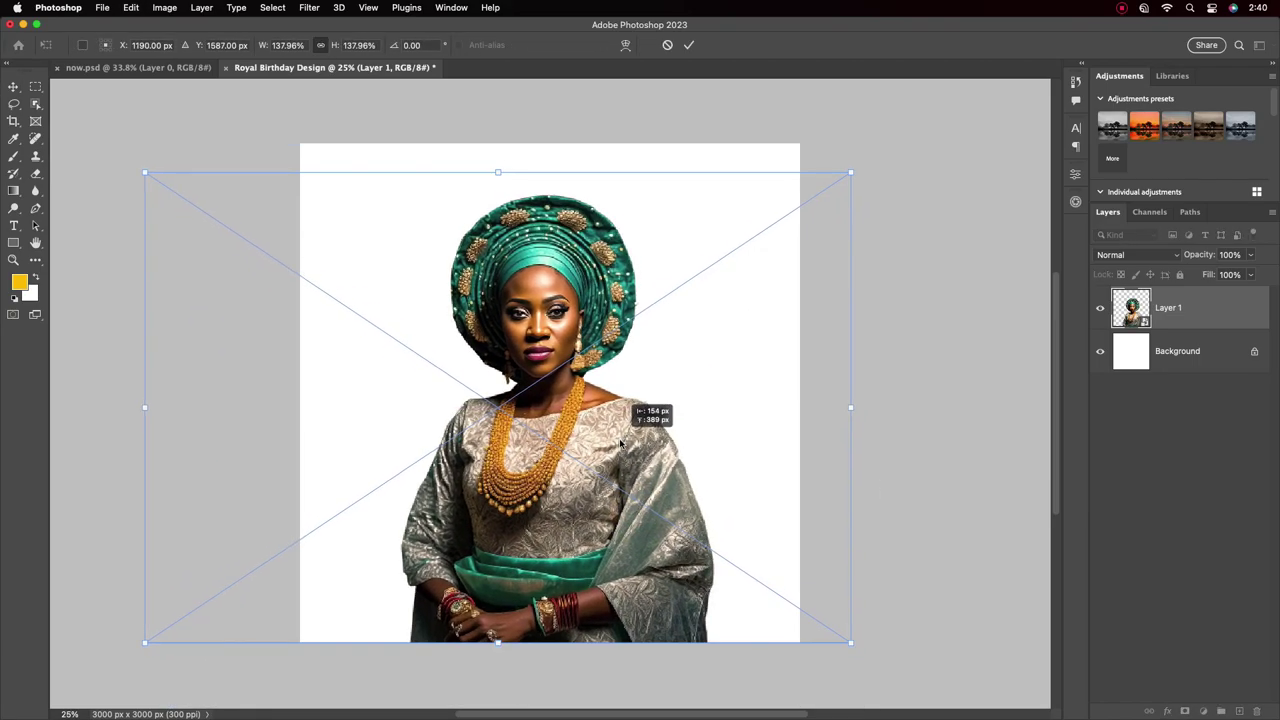
click(687, 47)
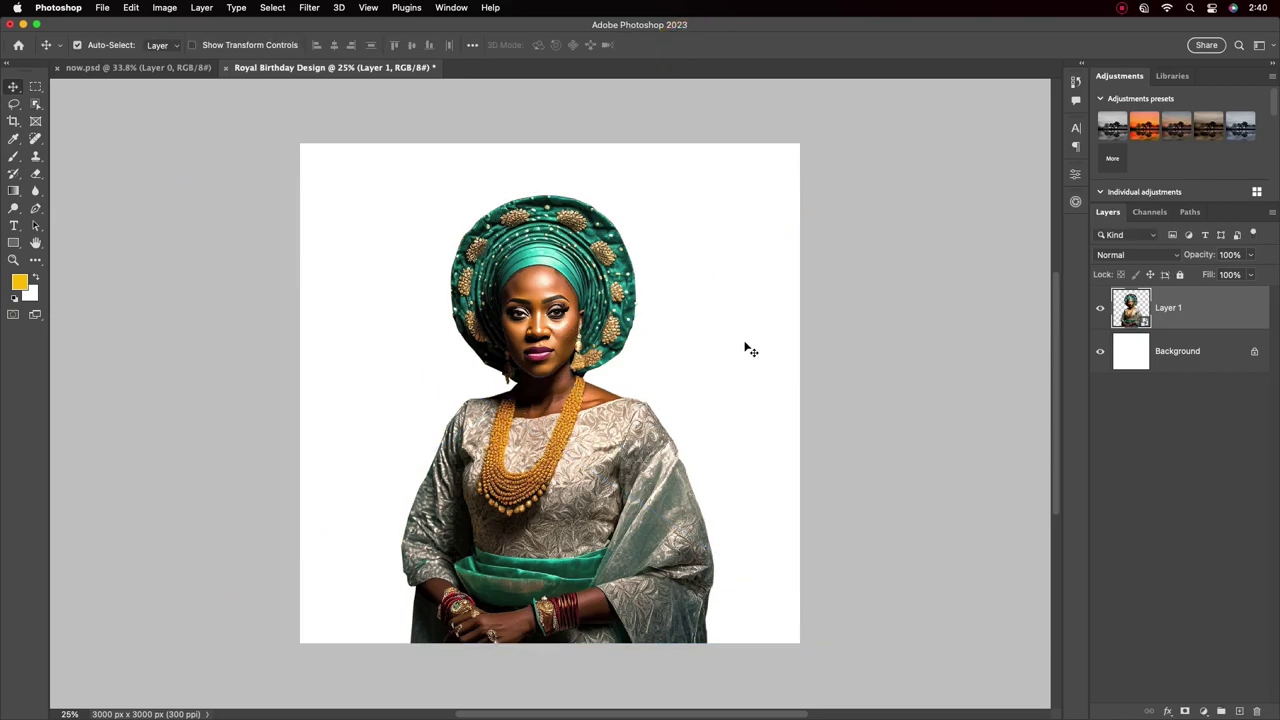
click(1230, 365)
click(550, 305)
Step: Add a Solid Color fill above Background, sampling pale yellow from the gold necklace
click(1223, 356)
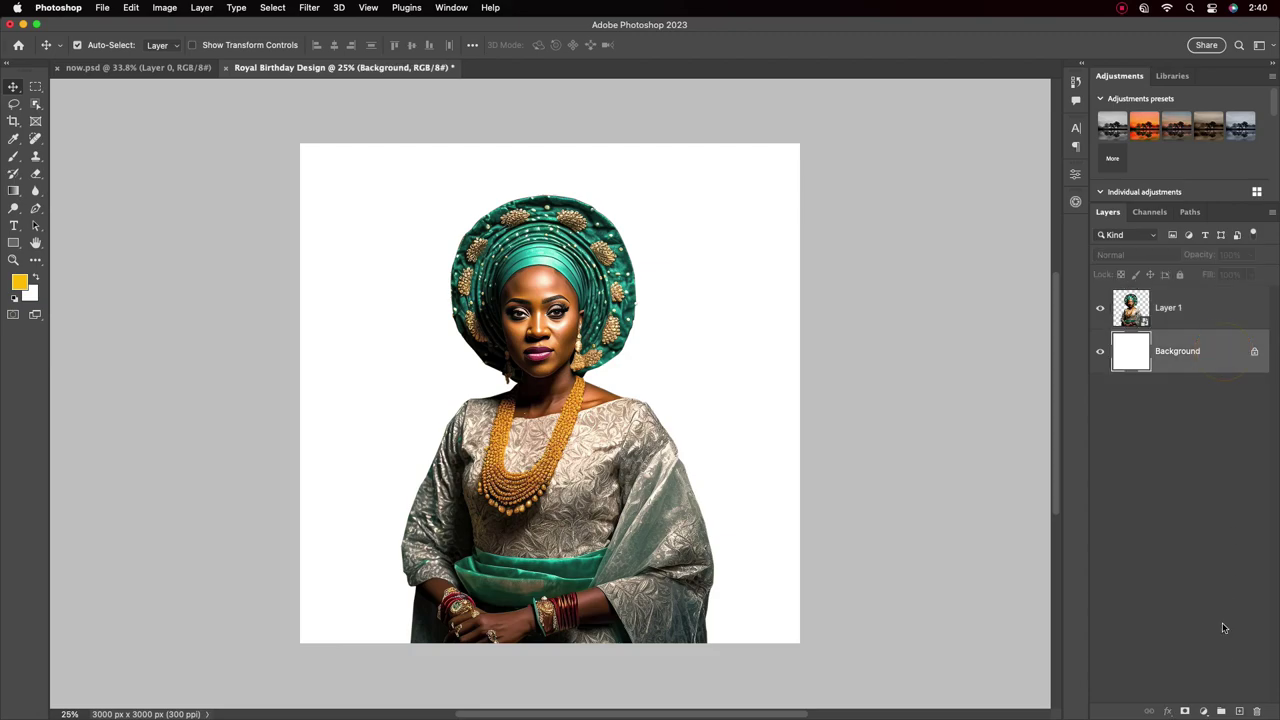
click(1207, 712)
click(1225, 408)
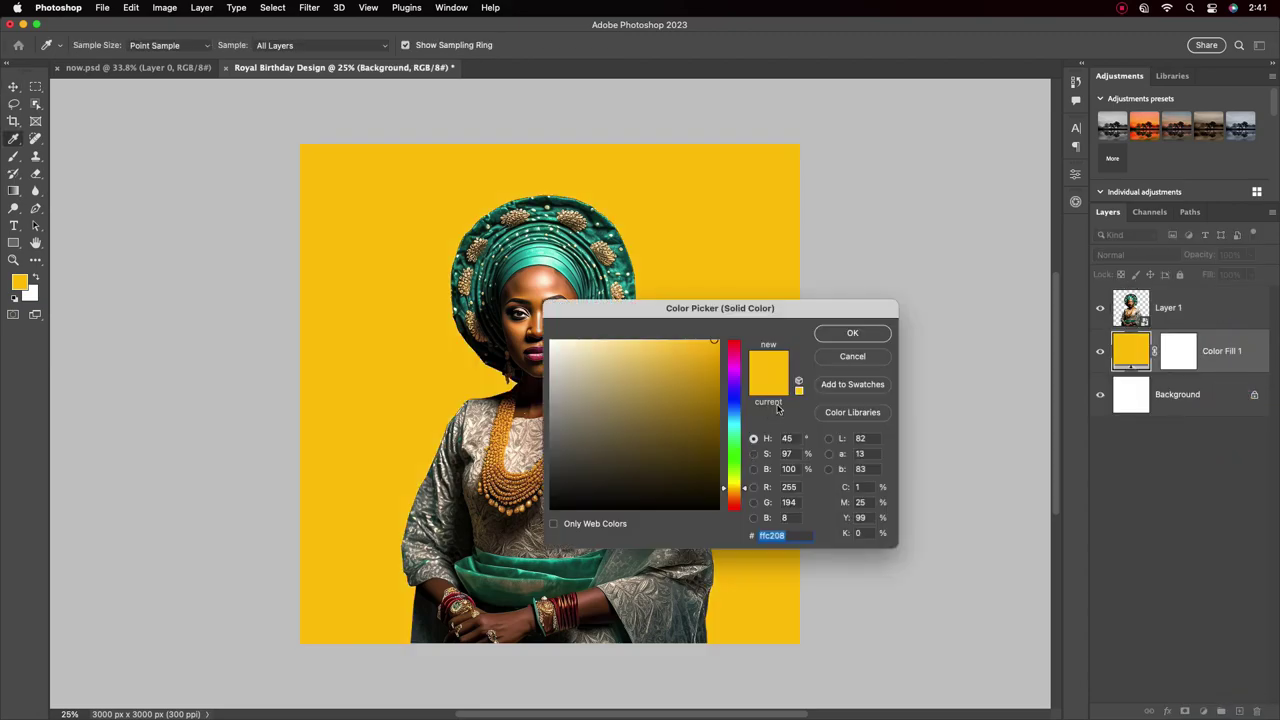
drag(649, 314, 713, 310)
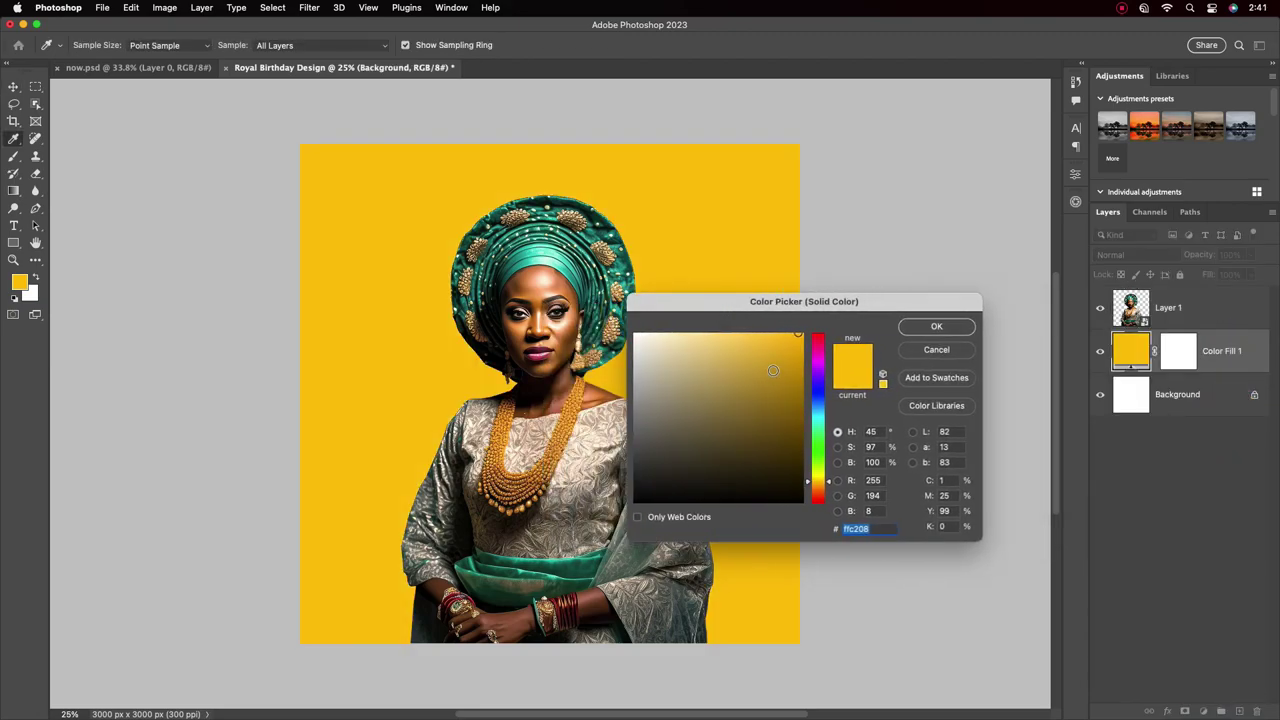
drag(564, 433, 562, 424)
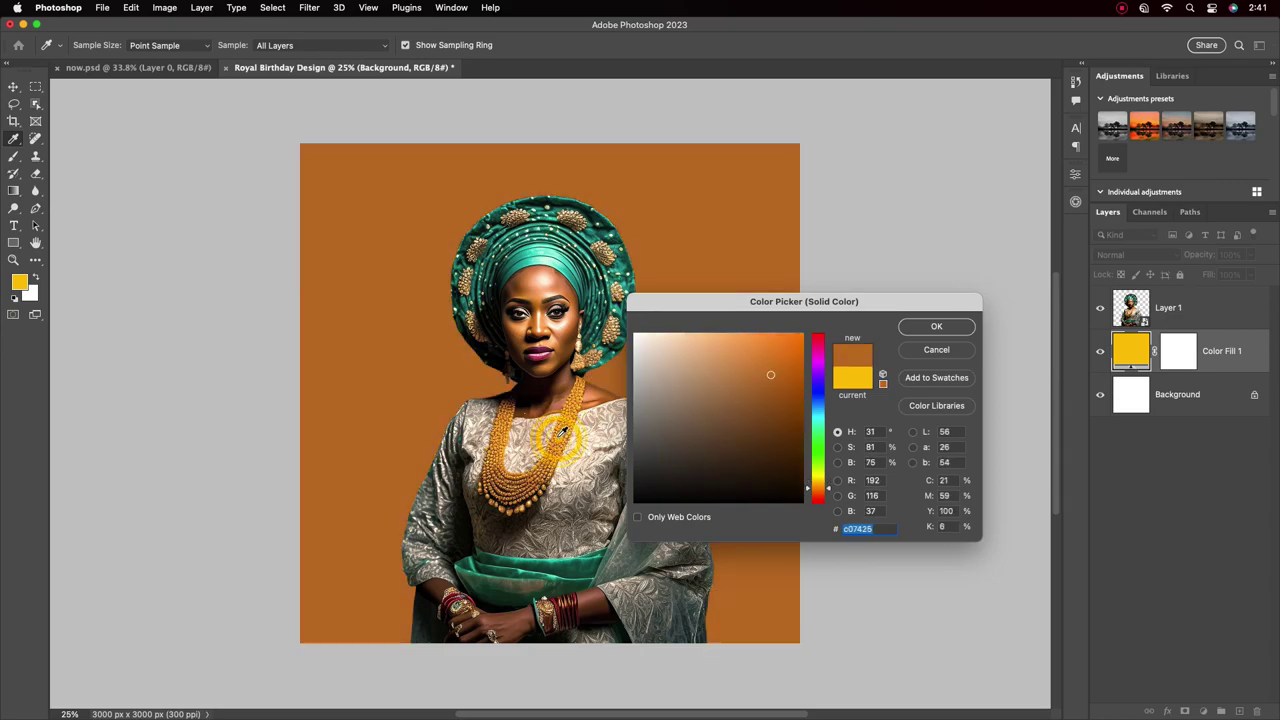
click(929, 328)
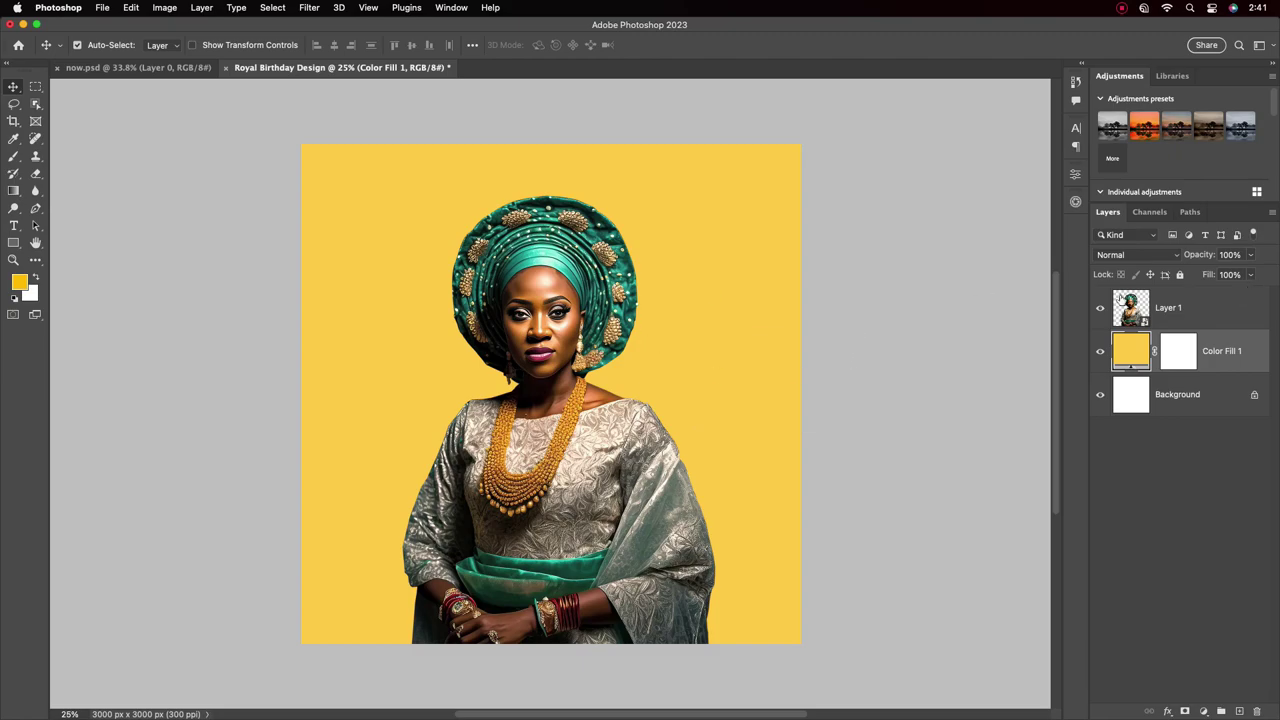
Step: Draw a large circle with the Ellipse Tool behind the woman's lower half
click(13, 243)
click(50, 255)
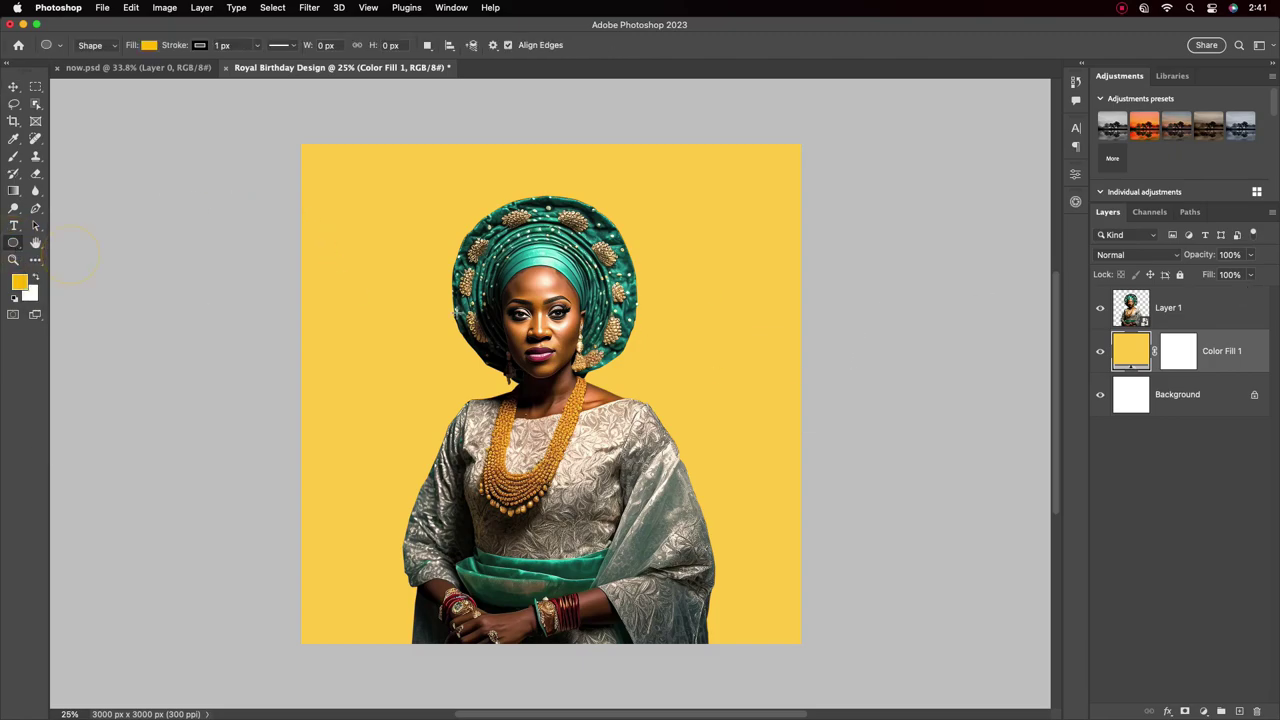
mouse_move(443, 303)
mouse_down()
mouse_move(527, 410)
mouse_move(625, 463)
mouse_up()
key(v)
drag(398, 343, 517, 641)
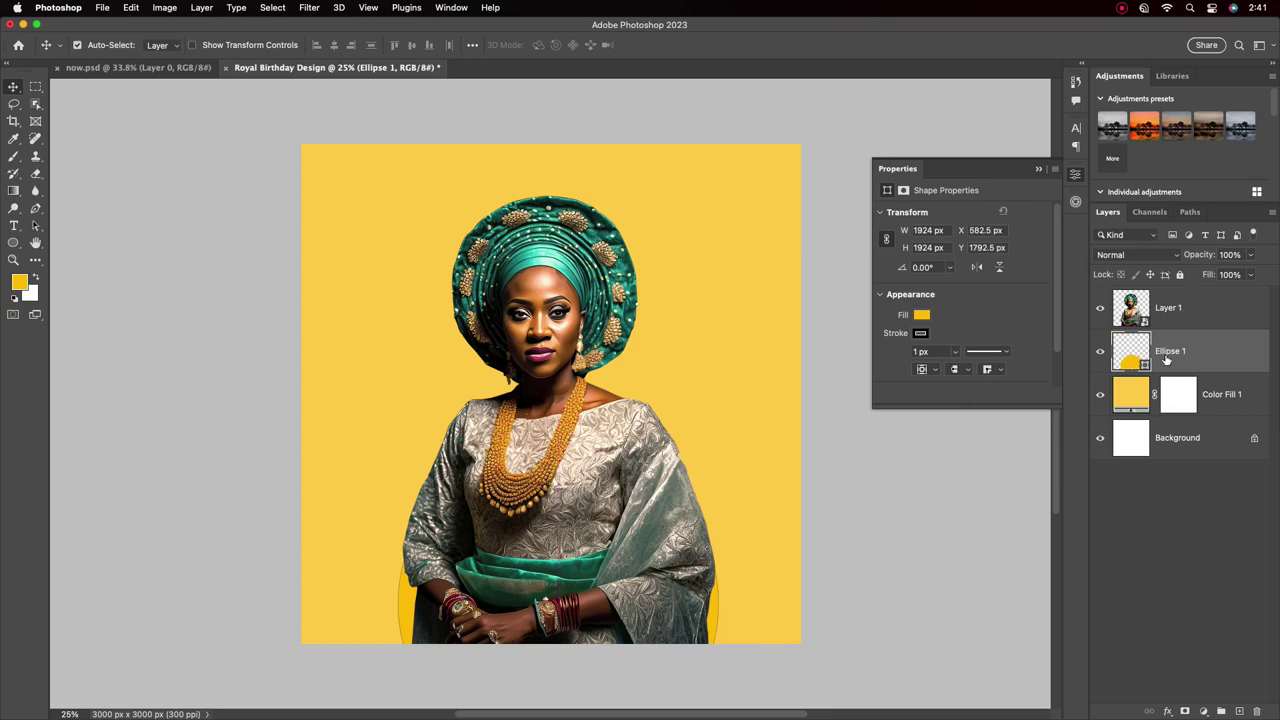
Step: Give the circle no fill and a green 300 px stroke
click(920, 333)
click(921, 314)
click(894, 340)
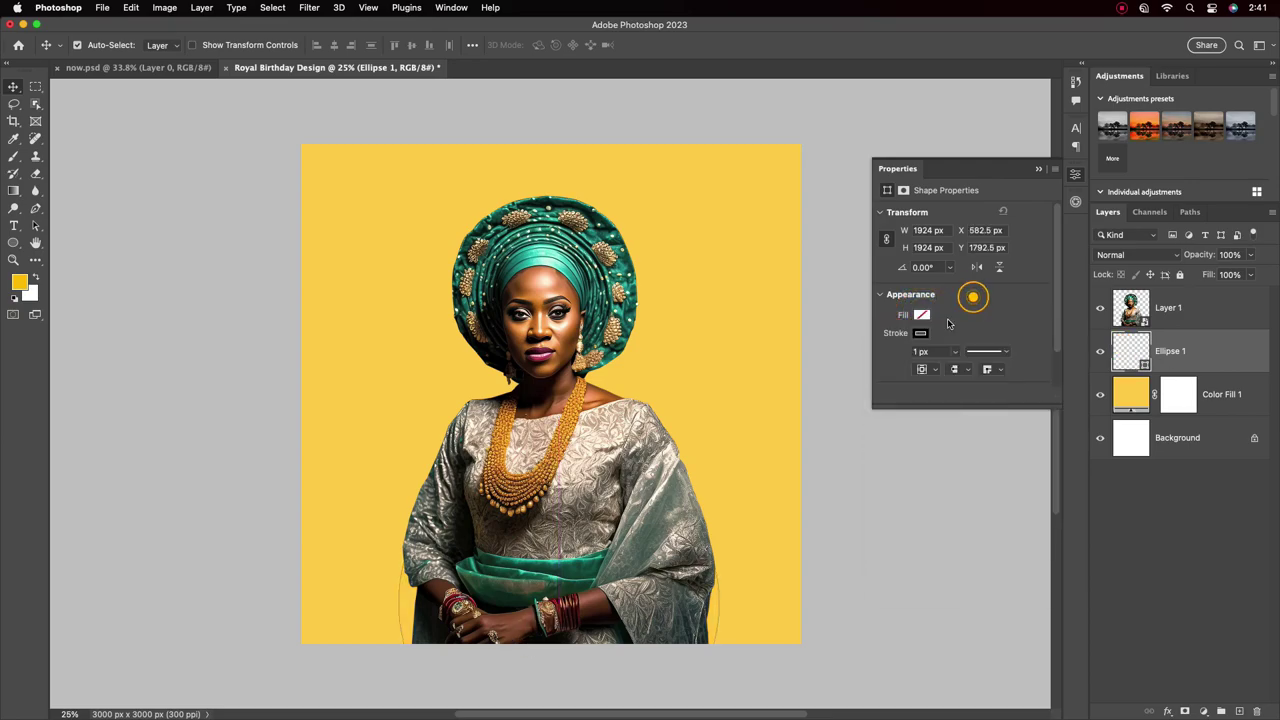
click(920, 333)
click(912, 404)
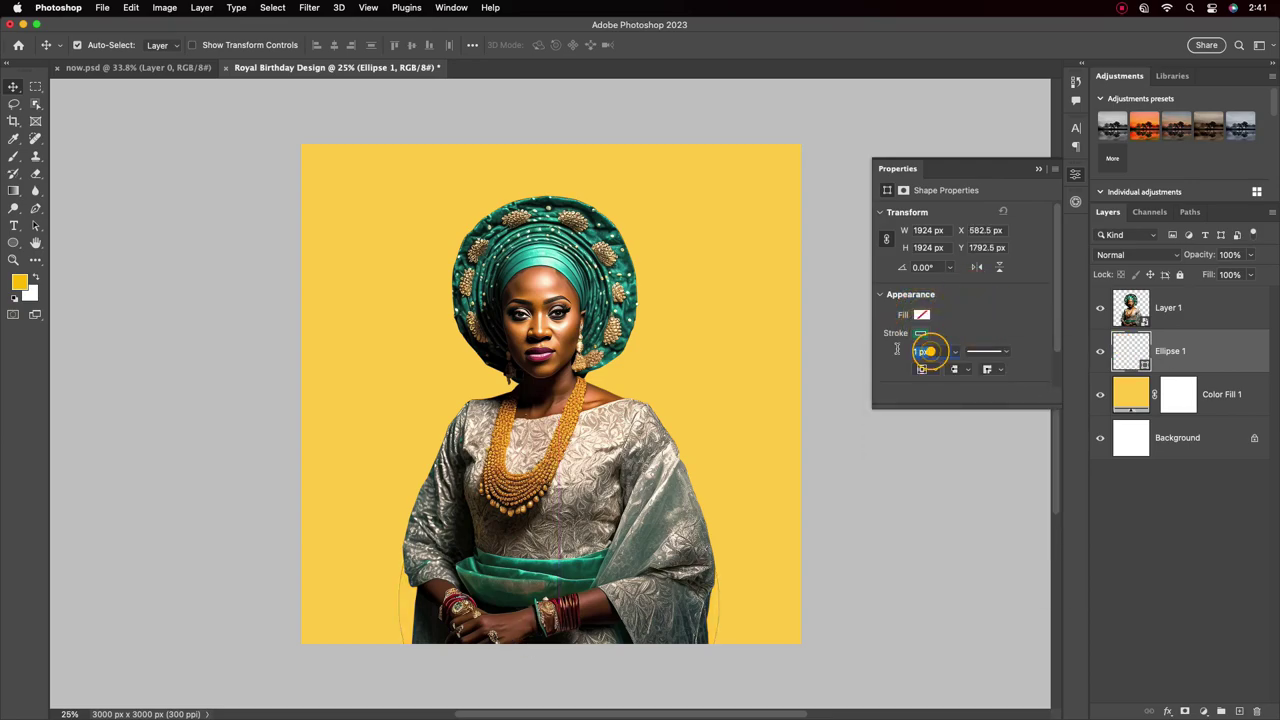
text(300)
key(Return)
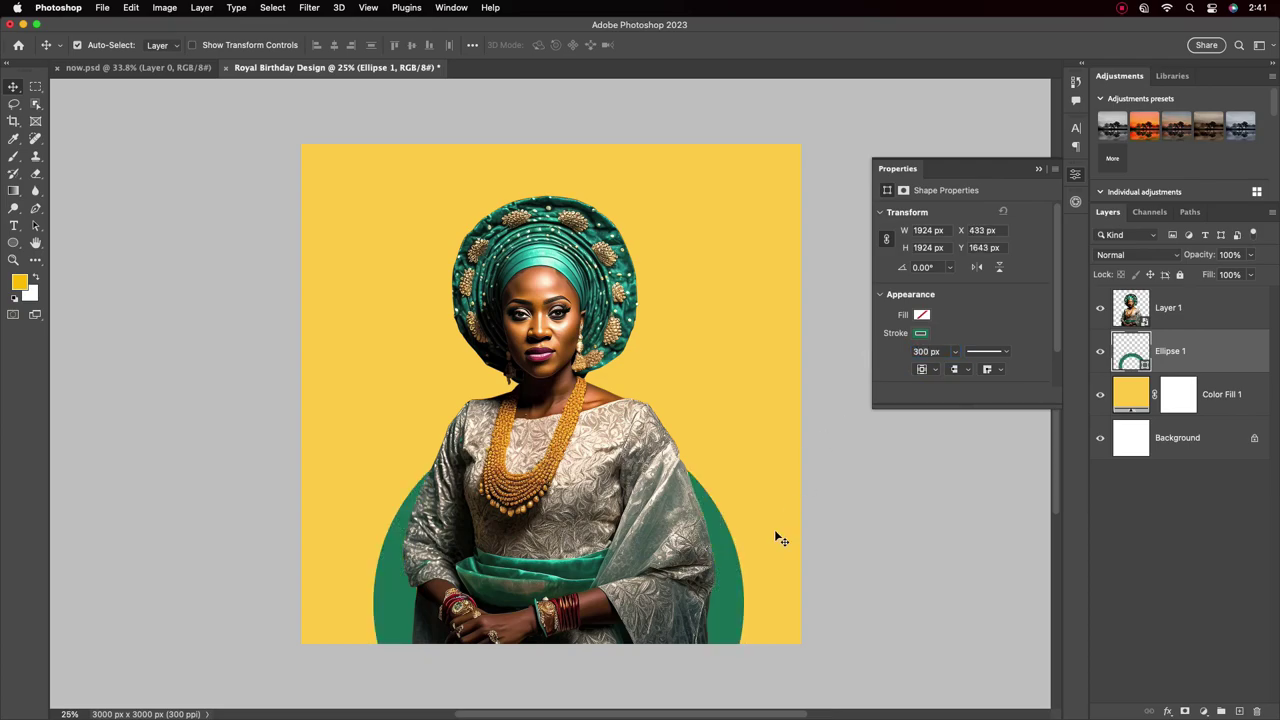
Step: Enlarge the green ring to about 117% and move it down toward the canvas bottom
key(ctrl+t)
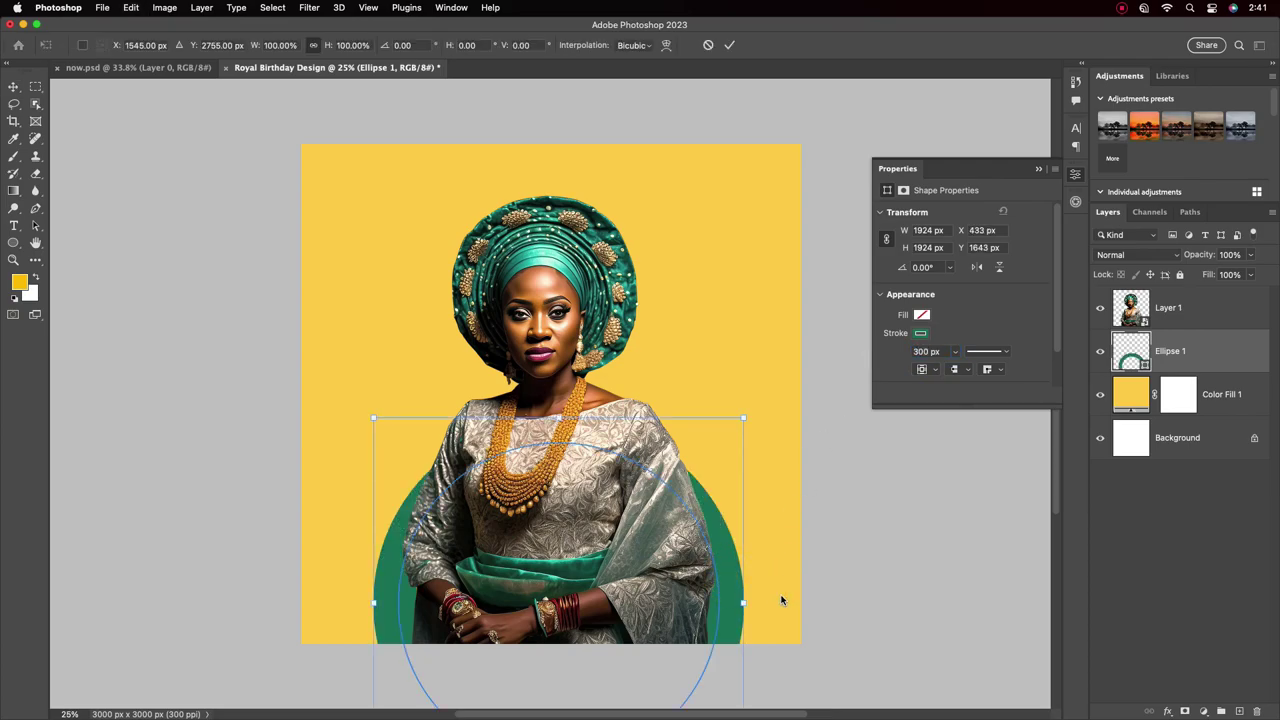
drag(748, 603, 775, 603)
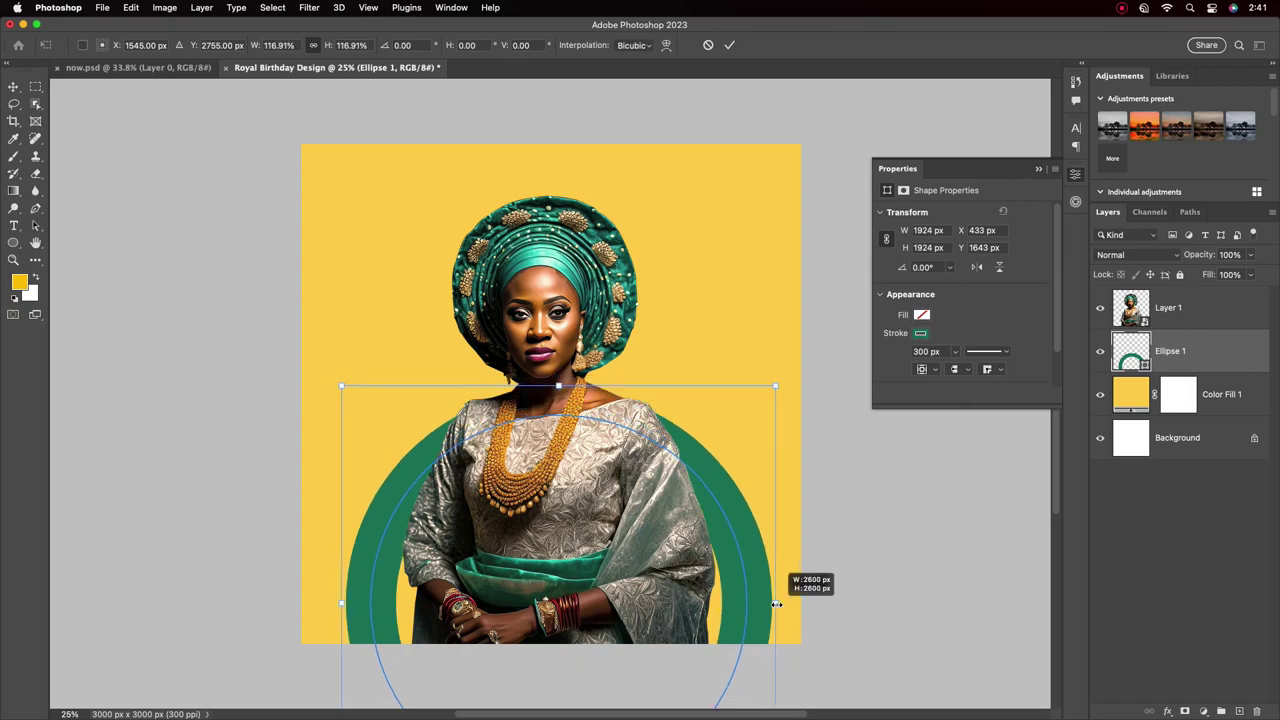
drag(737, 533, 737, 575)
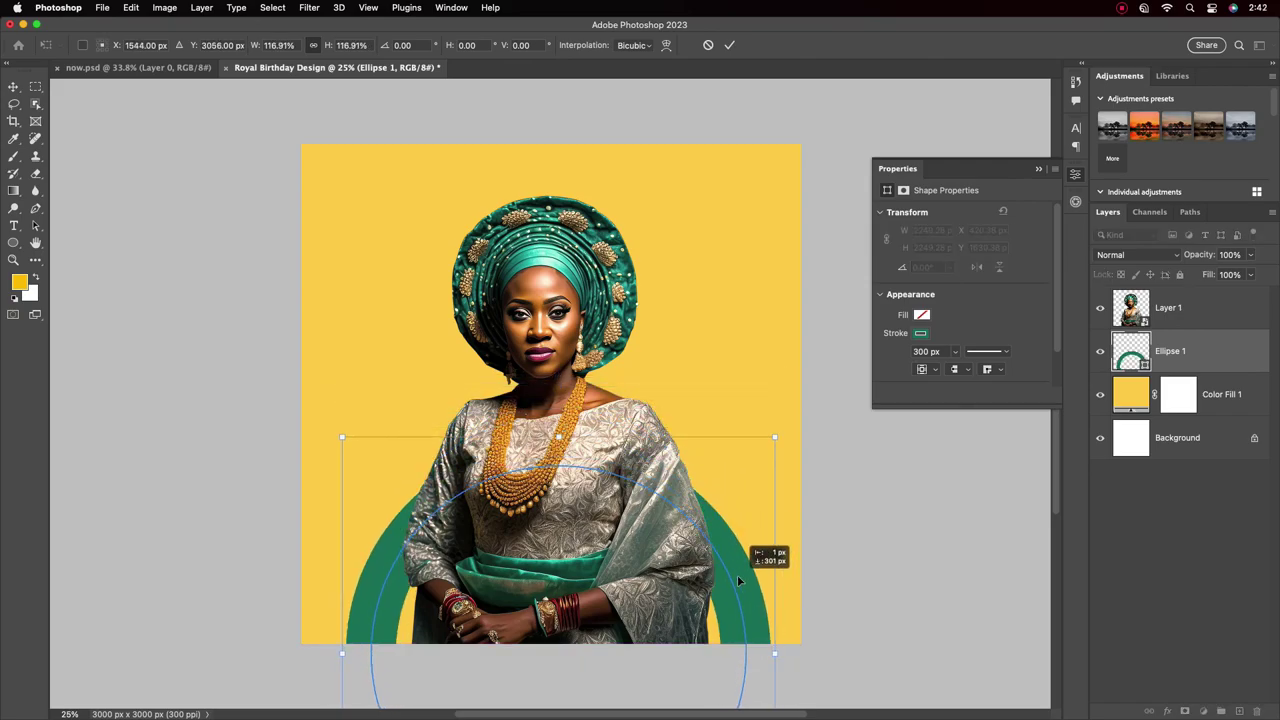
click(731, 45)
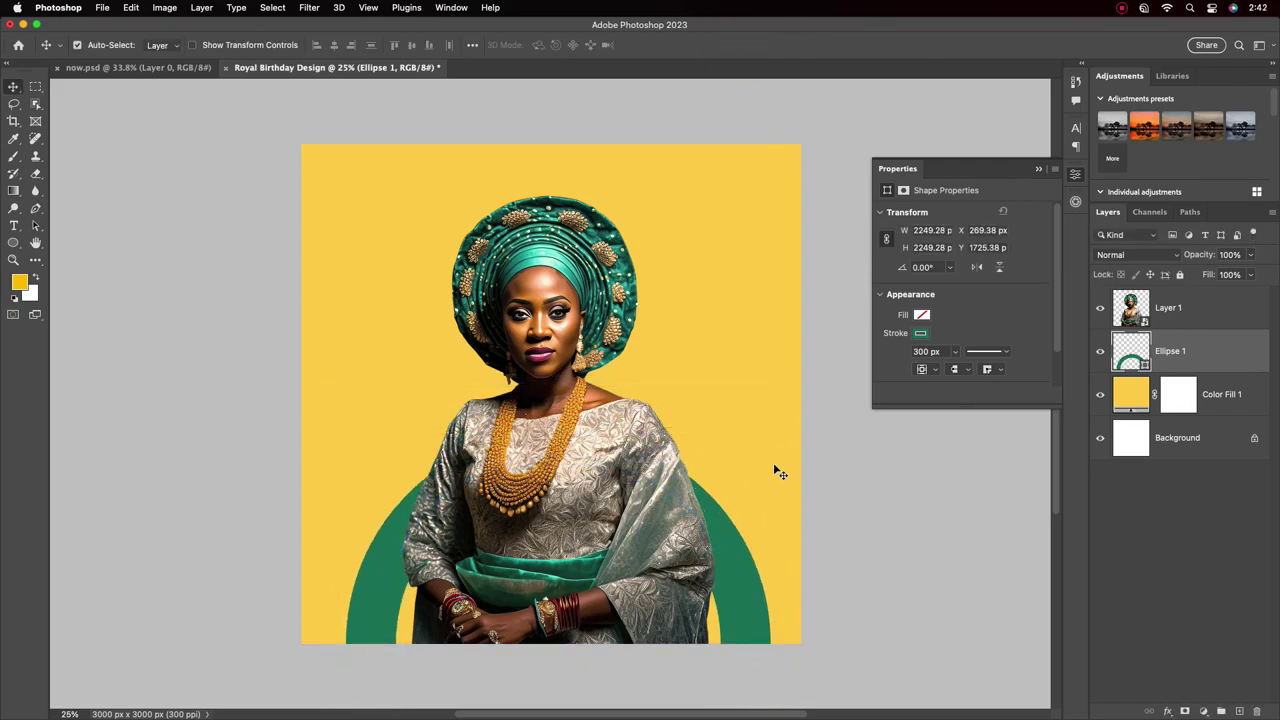
double_click(737, 561)
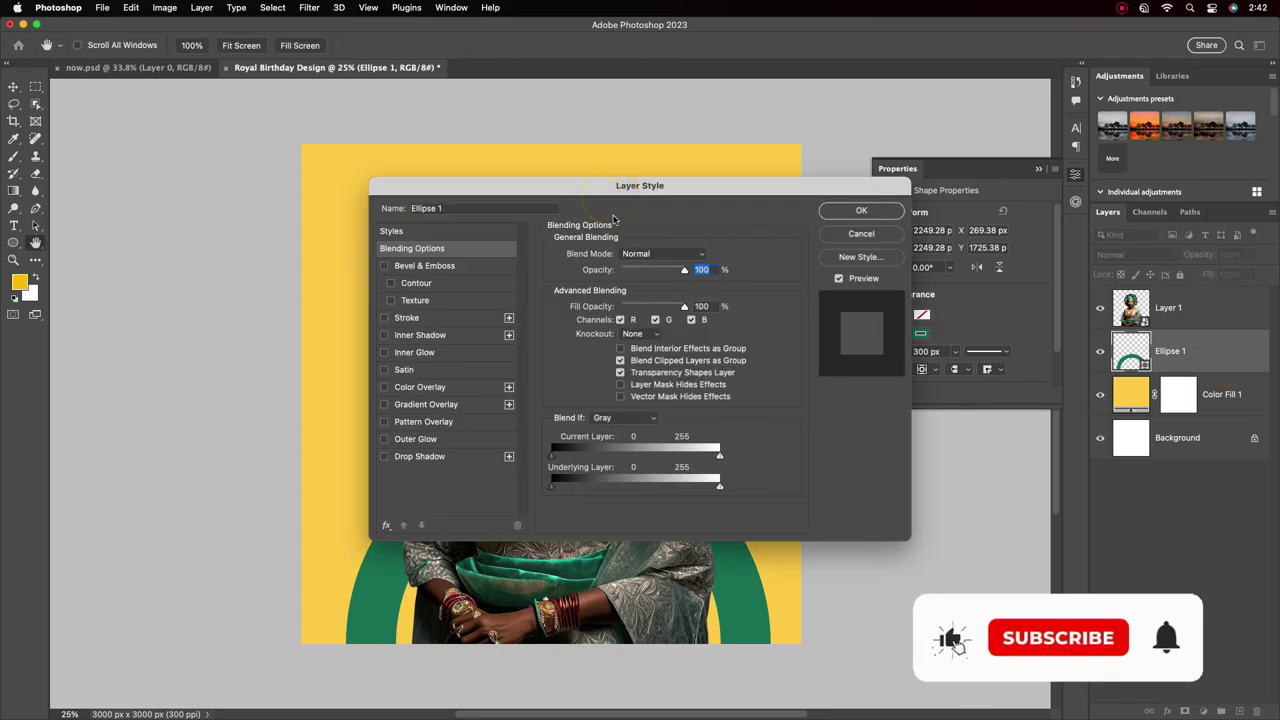
Step: Turn on Gradient Overlay and set its left stop to teal sampled from the sash
drag(613, 218, 1034, 287)
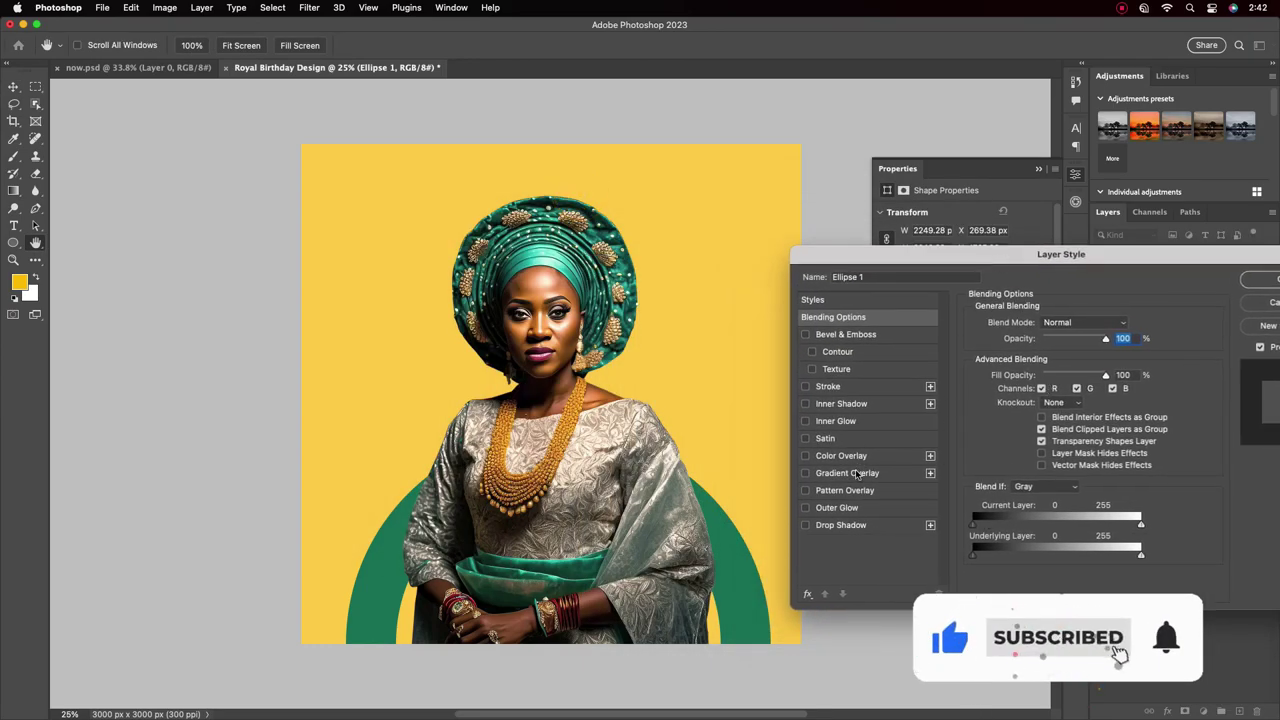
click(857, 474)
click(1034, 357)
drag(640, 285, 1020, 271)
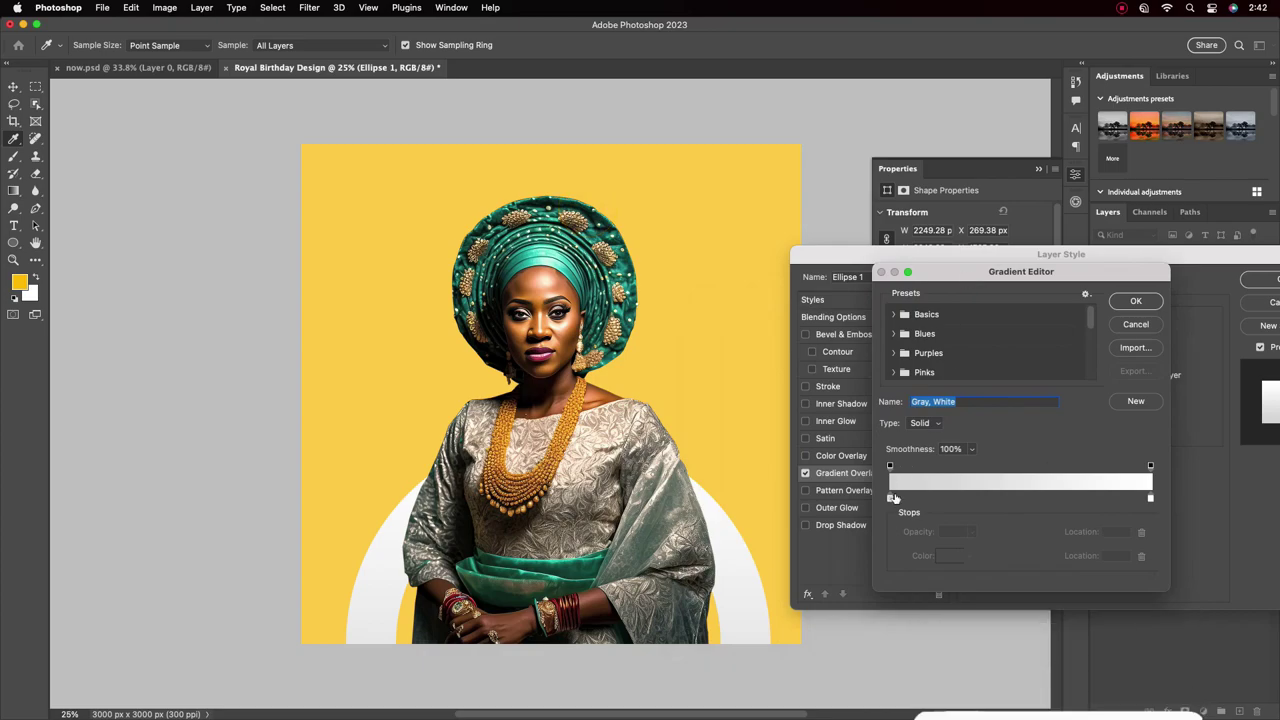
double_click(891, 498)
drag(680, 301, 799, 305)
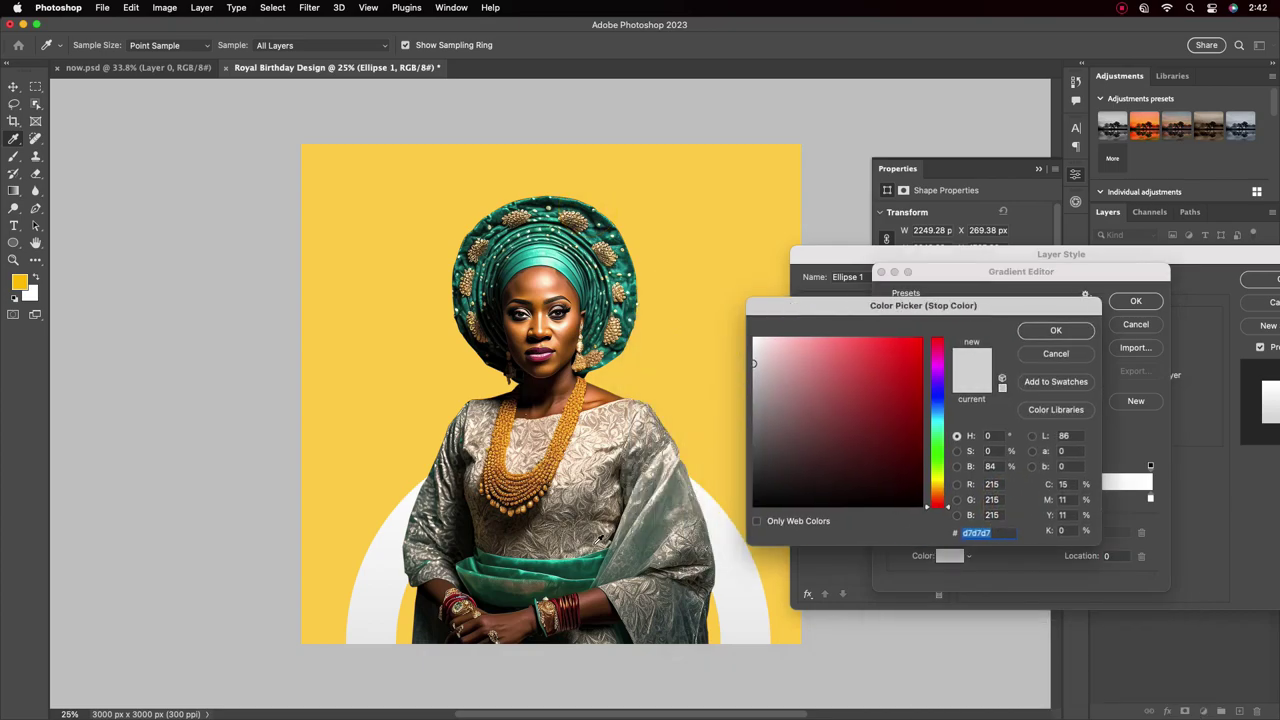
click(557, 557)
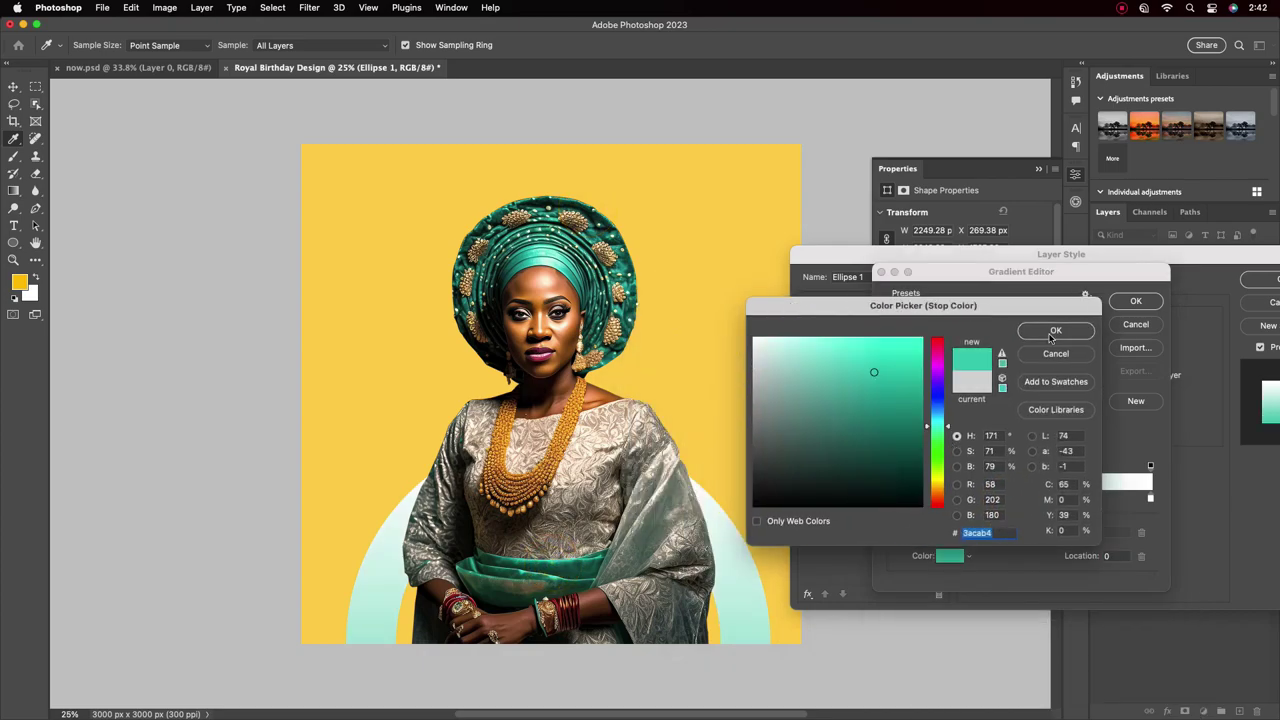
click(1053, 332)
Step: Set the end stop to very dark teal from the headwrap, moved to location 93
double_click(1150, 500)
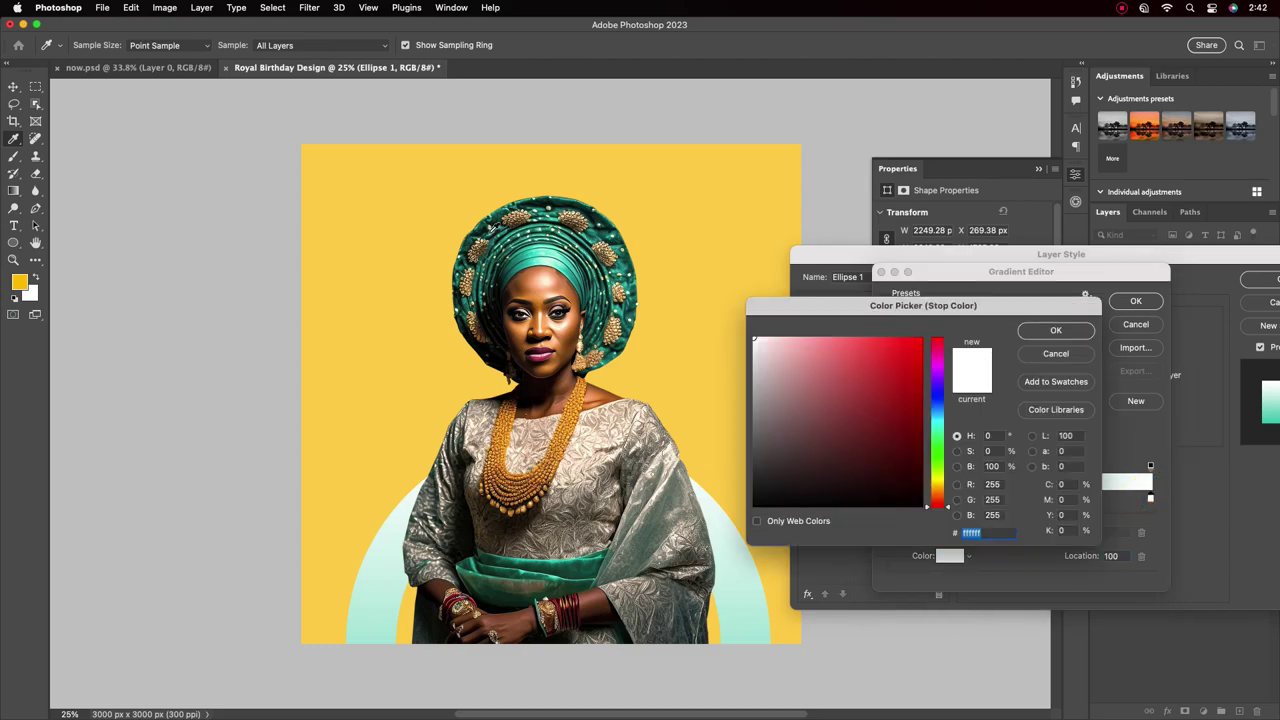
click(493, 238)
click(636, 272)
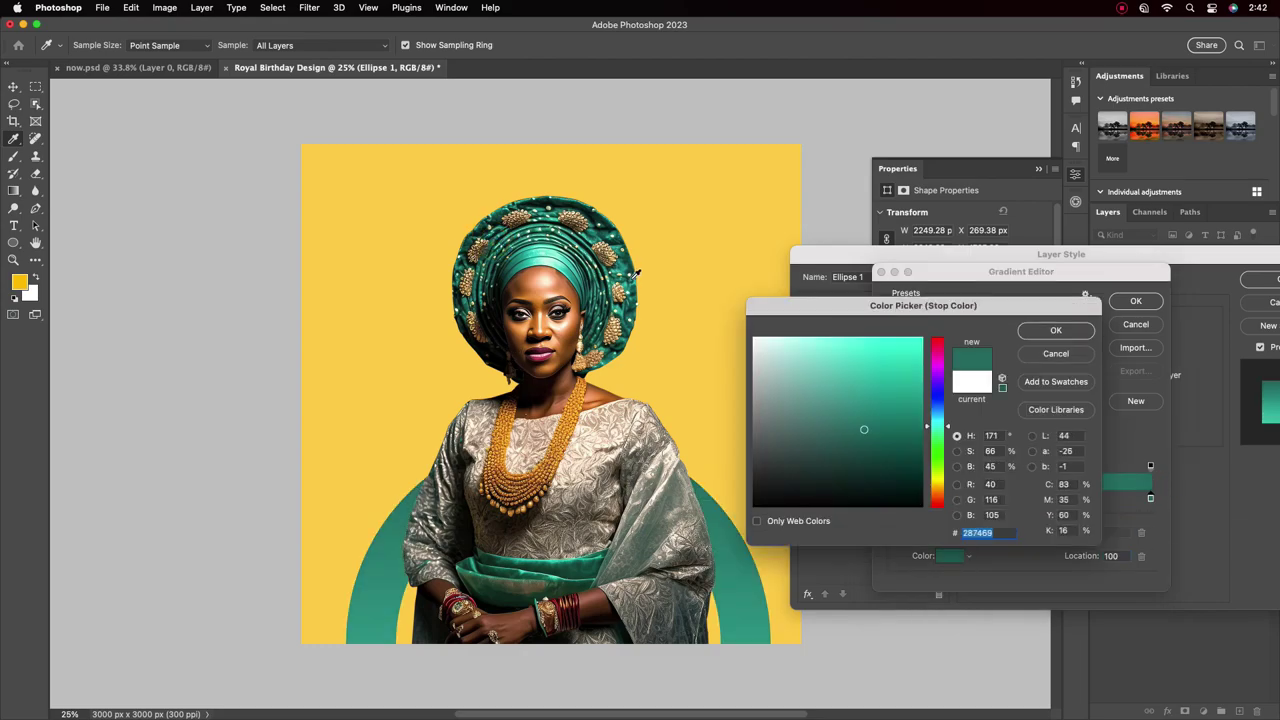
click(1055, 329)
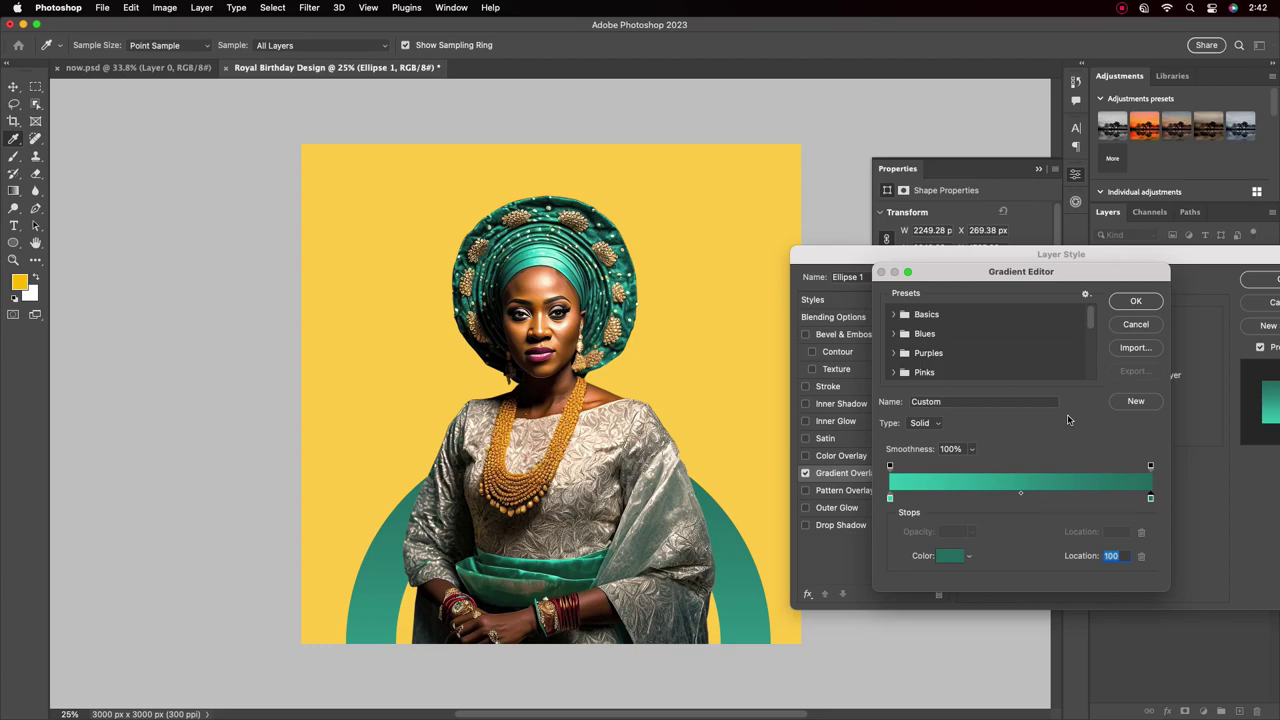
double_click(1151, 499)
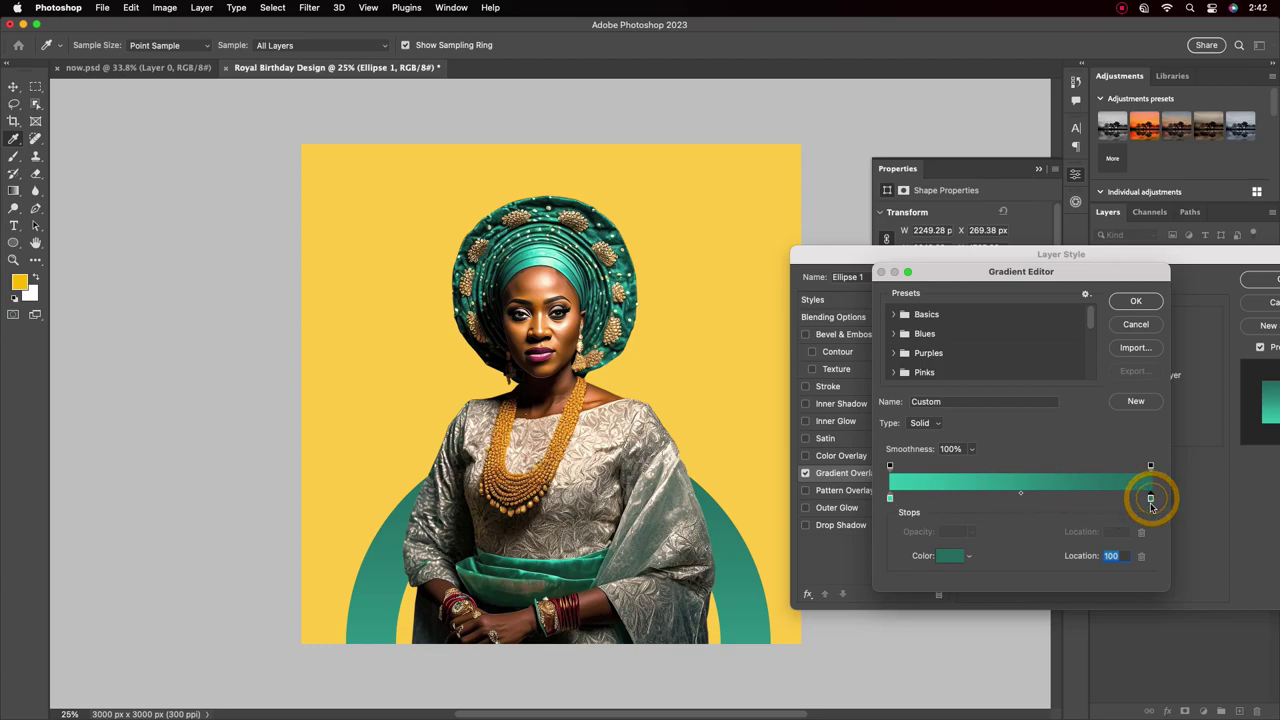
drag(908, 449, 940, 498)
click(917, 471)
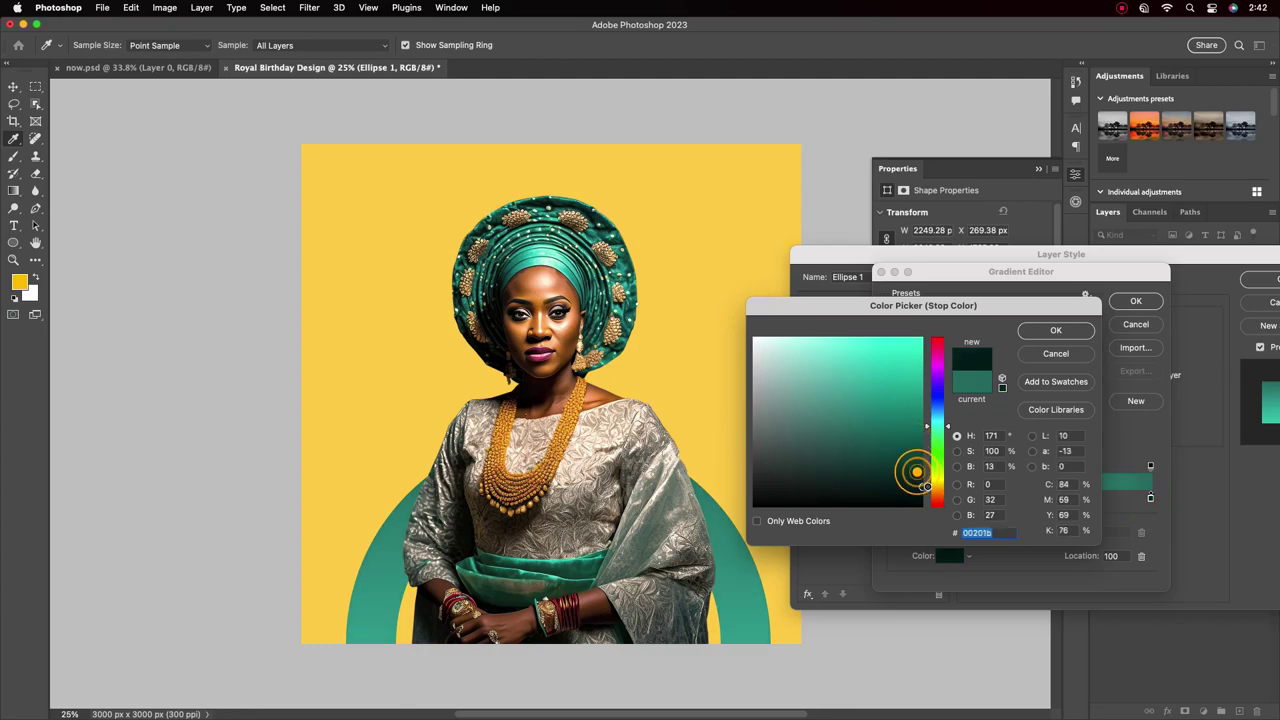
click(1055, 331)
mouse_move(1151, 500)
mouse_down()
mouse_move(1134, 505)
mouse_move(1156, 513)
mouse_up()
Step: Make the gradient's right end 0% opacity at location 68, midpoint shifted right
click(1150, 466)
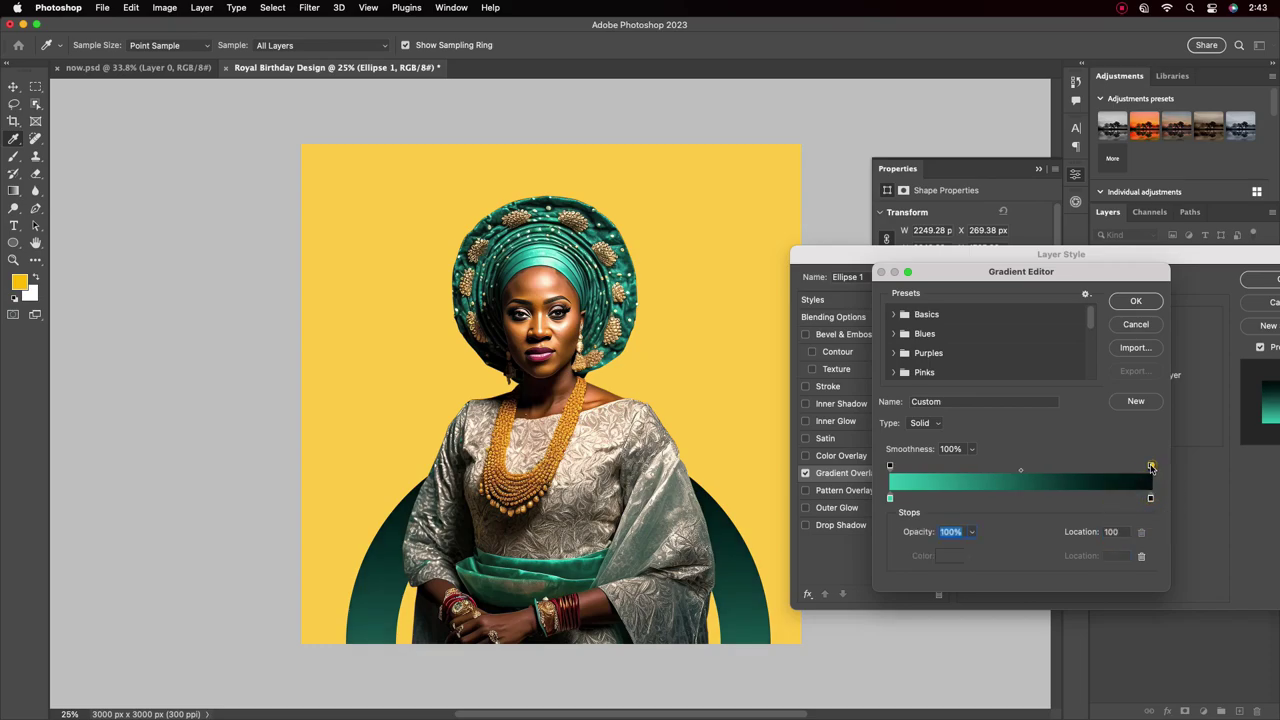
drag(971, 532, 907, 593)
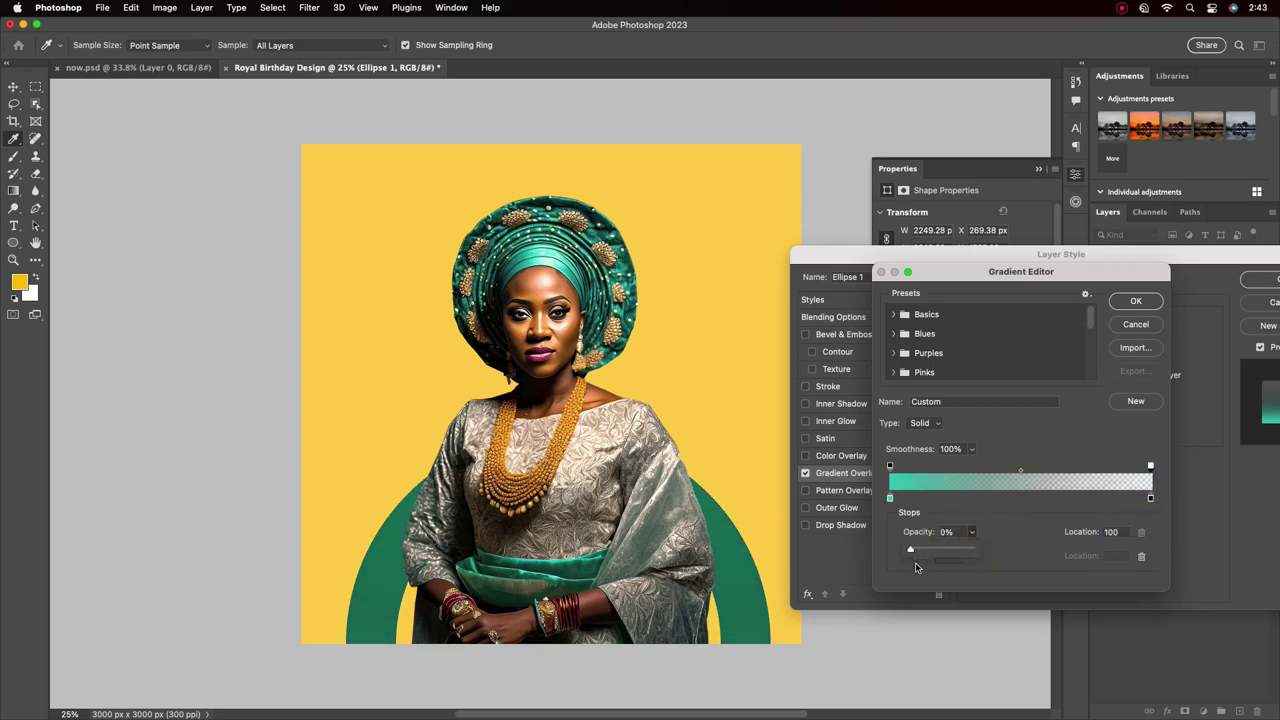
click(1011, 515)
drag(1150, 467, 1067, 467)
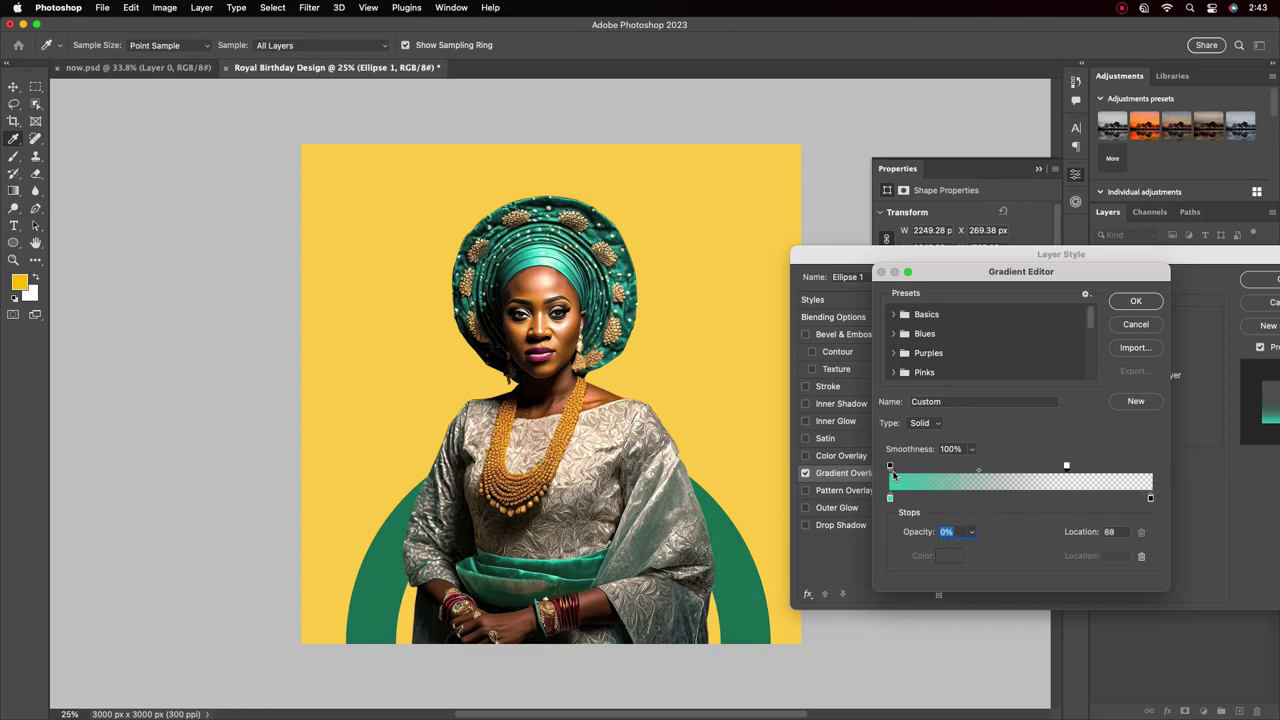
drag(979, 471, 1006, 471)
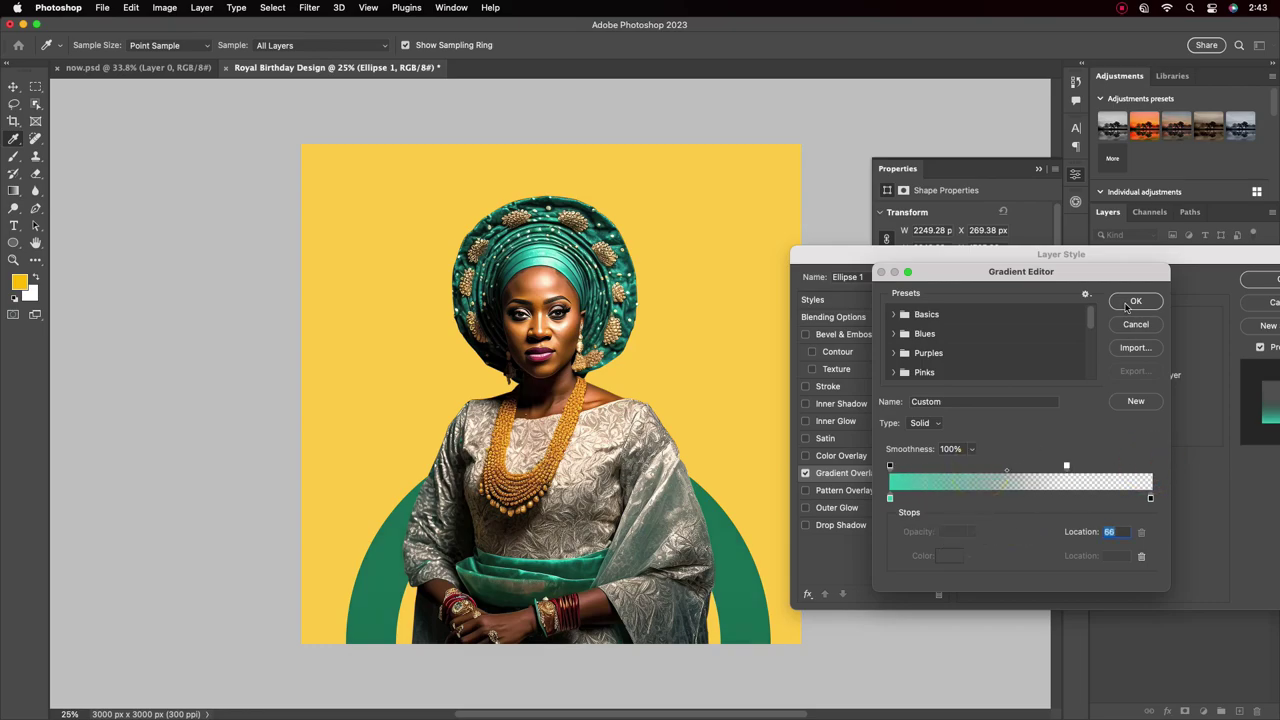
click(1126, 303)
Step: Choose a blend mode for the Gradient Overlay and apply the layer style
drag(1090, 254, 1030, 248)
click(1030, 316)
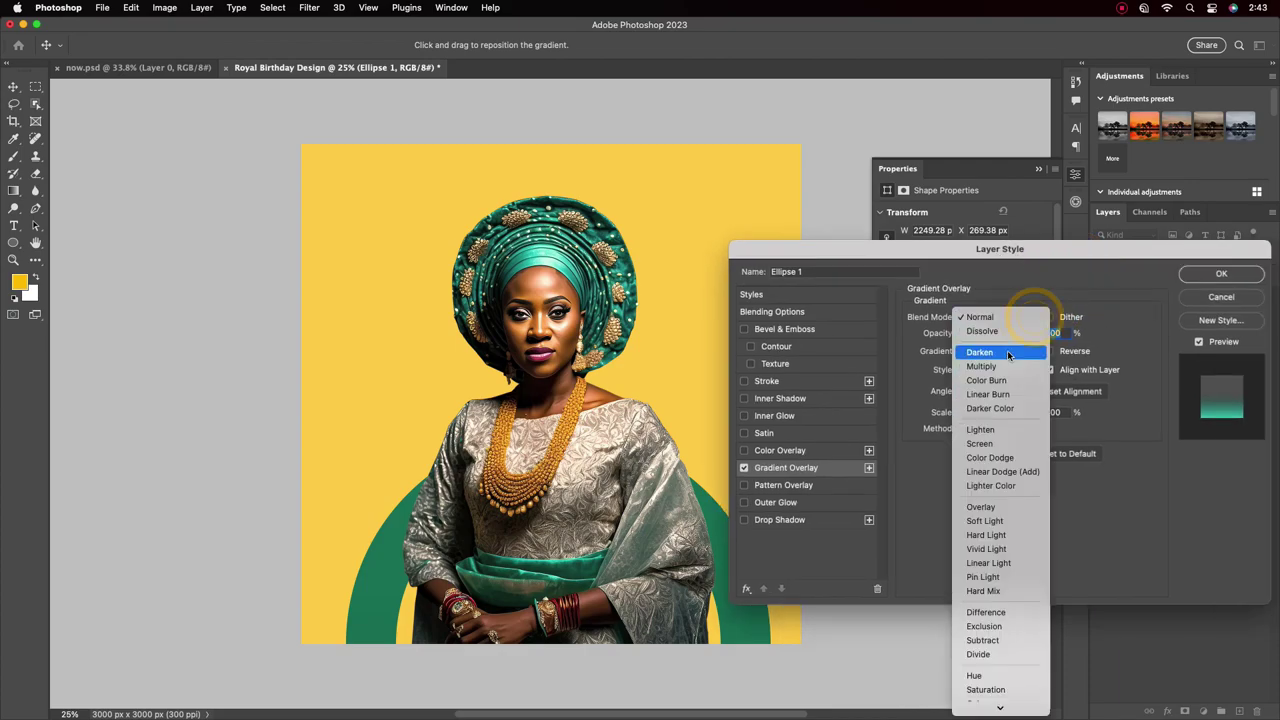
click(1000, 366)
click(1221, 273)
click(1194, 352)
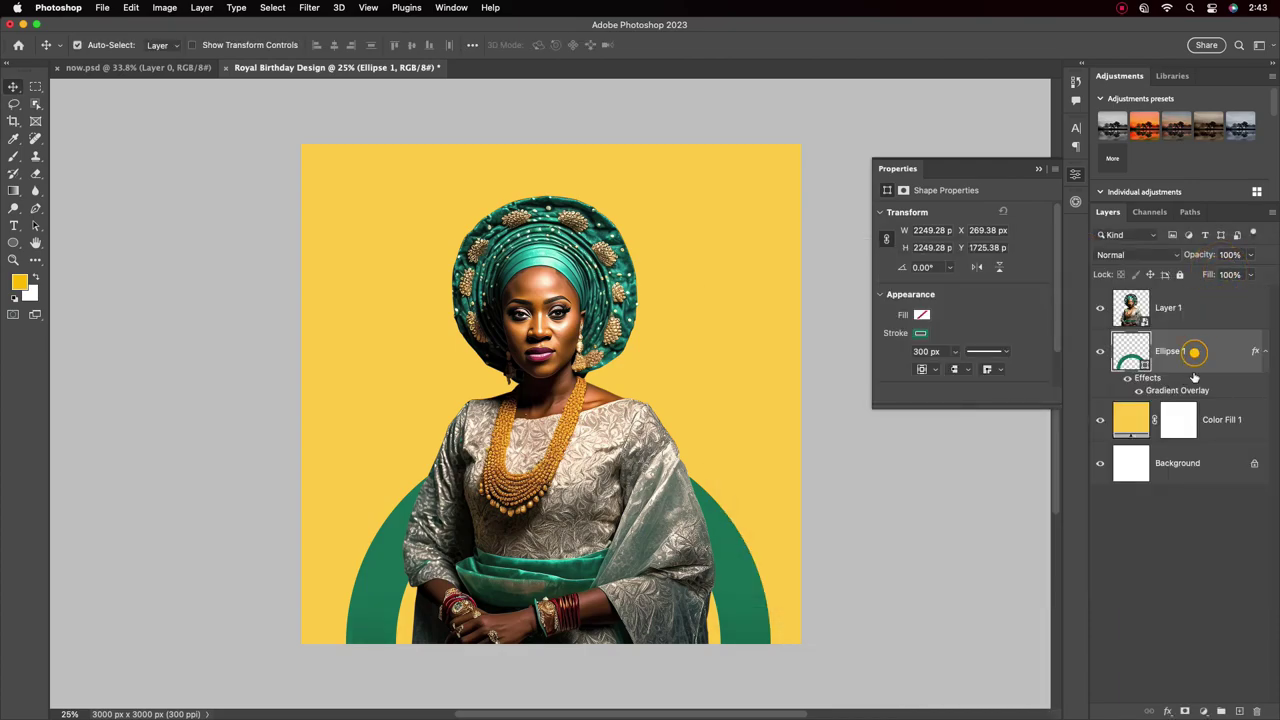
Step: Add a mask to Ellipse 1 and set a basic black-white gradient in Multiply at 27%
click(1186, 711)
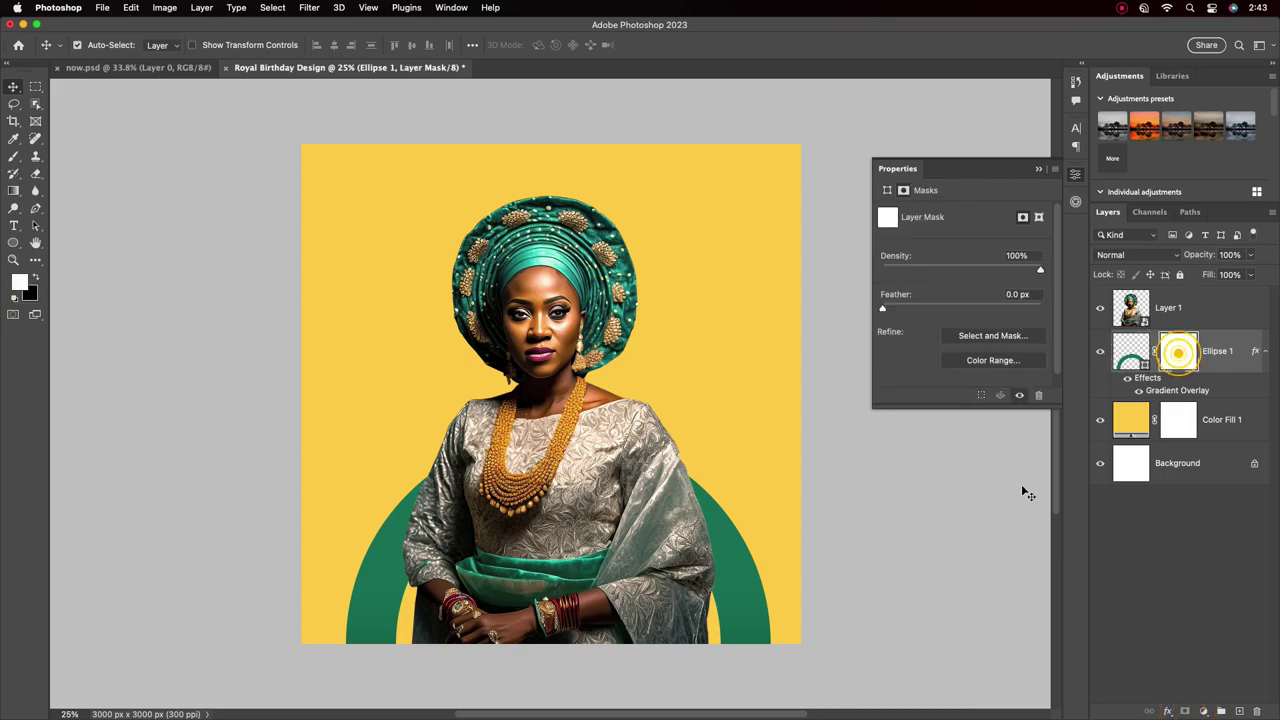
click(13, 190)
click(128, 45)
scroll(60, 90, down, 3)
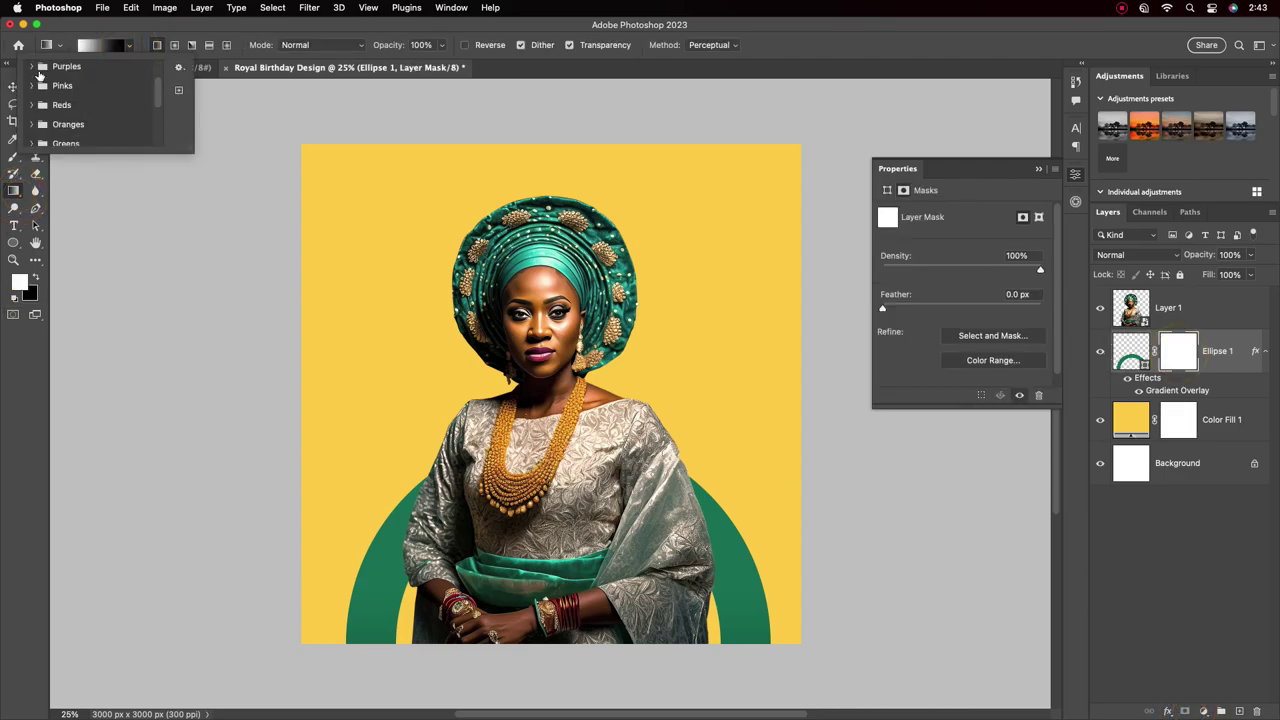
scroll(42, 75, down, 3)
scroll(70, 88, up, 5)
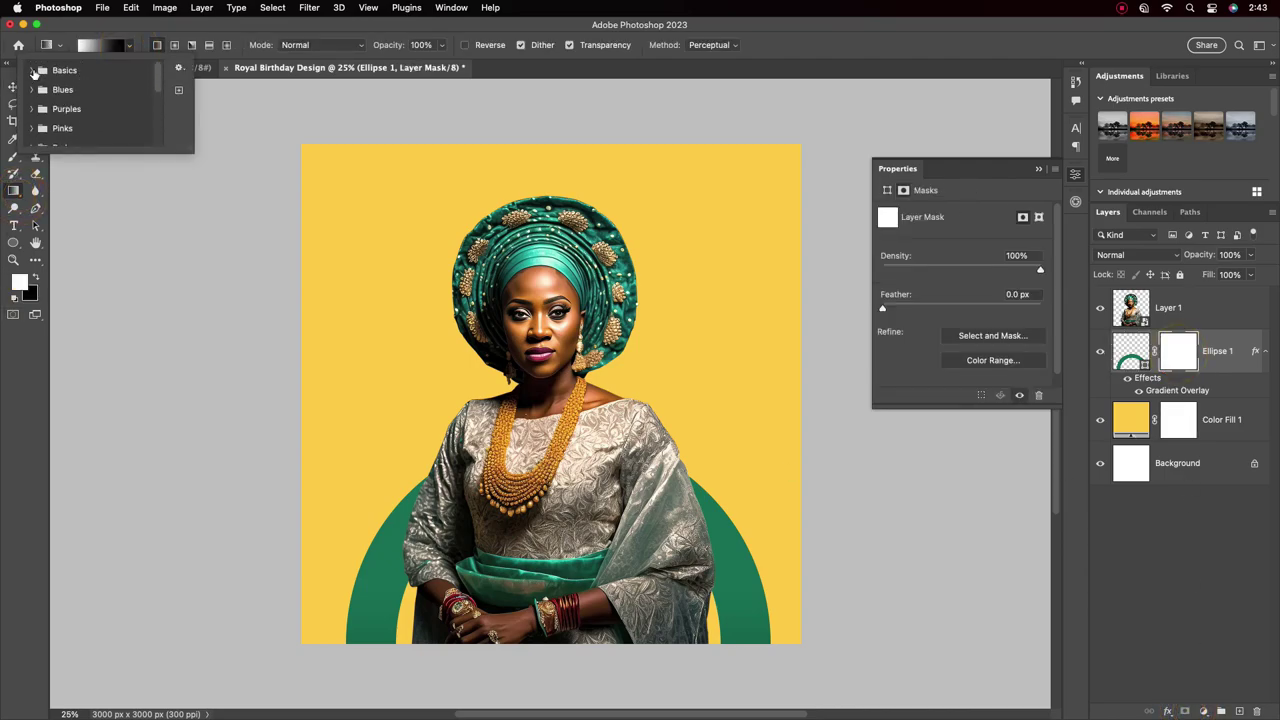
click(32, 71)
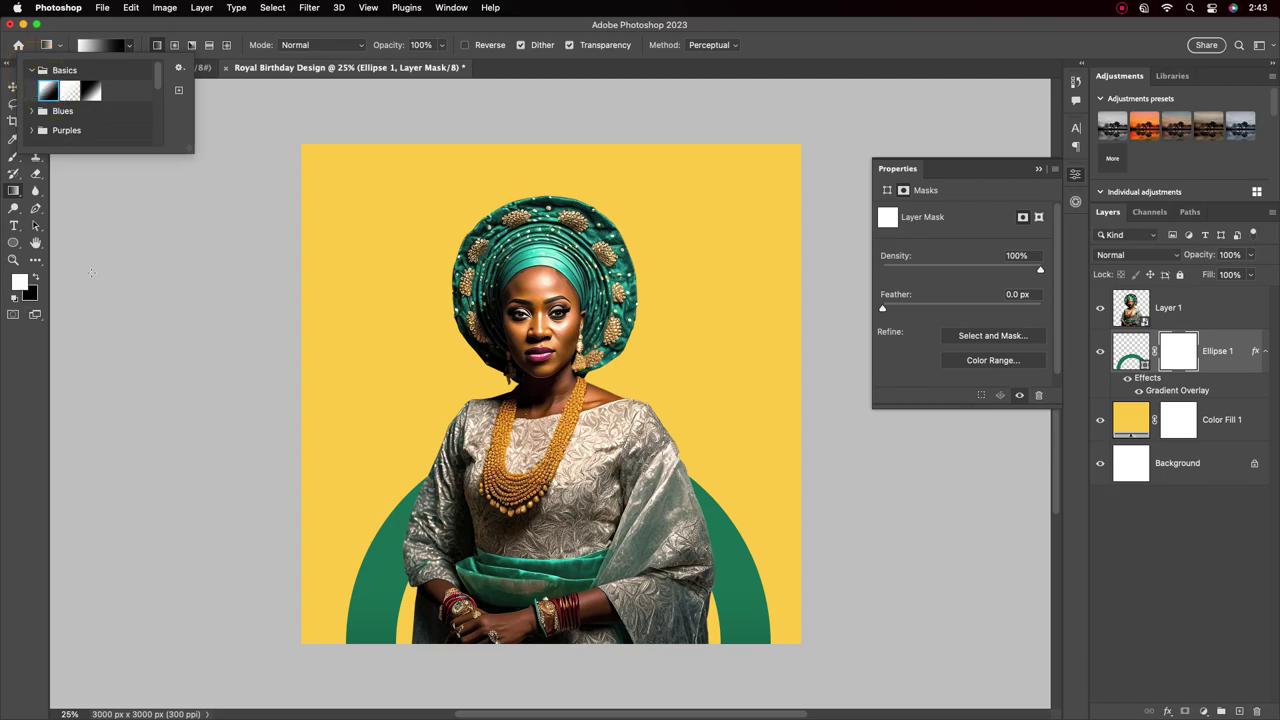
click(361, 45)
click(300, 108)
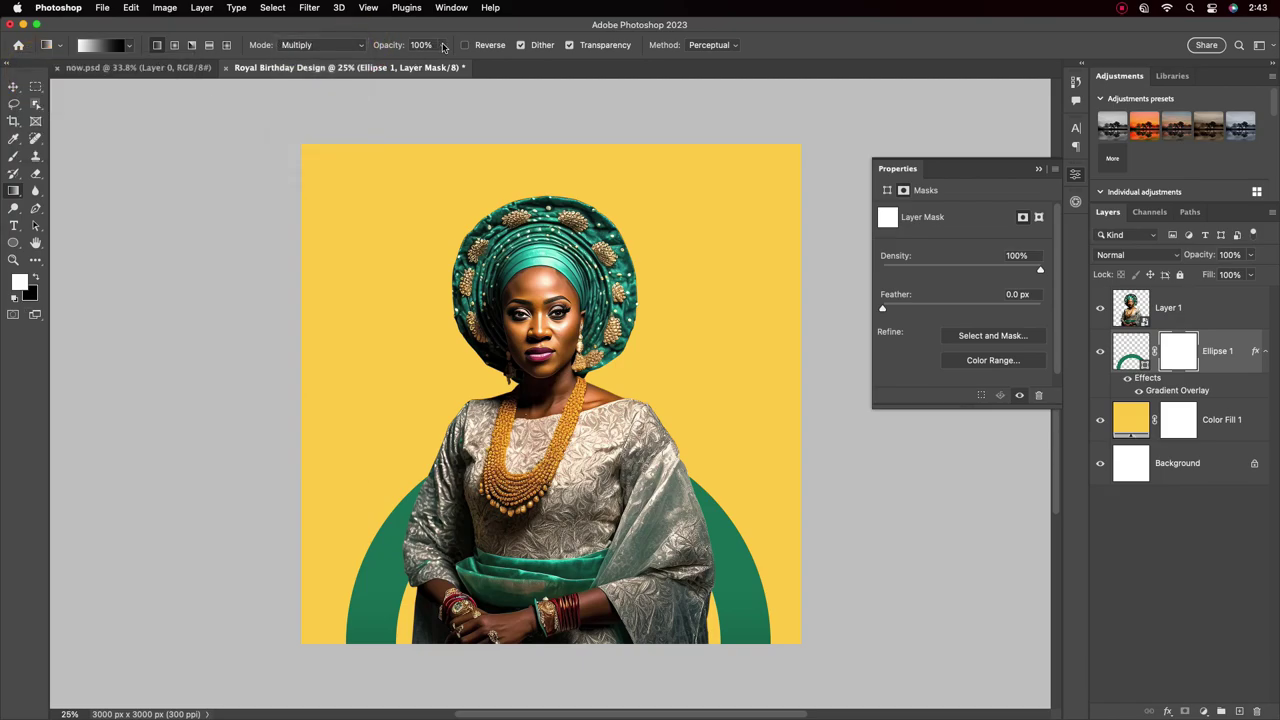
drag(443, 47, 396, 63)
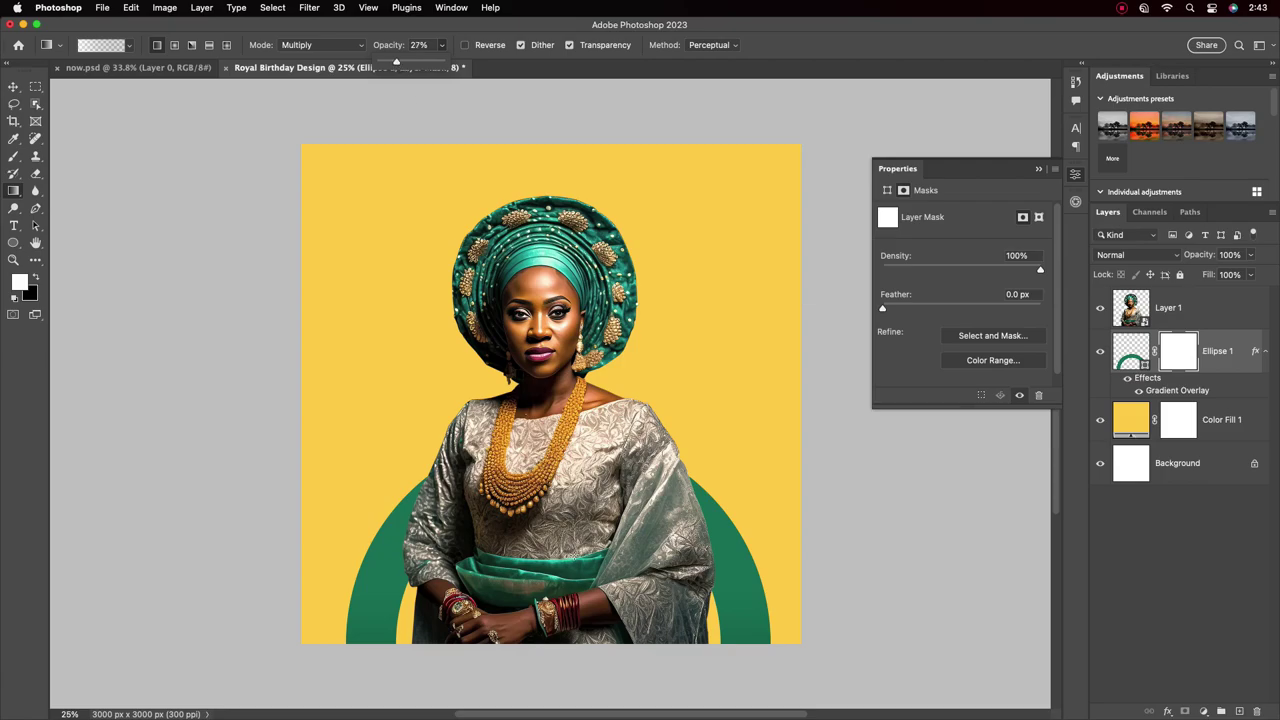
Step: Drag the gradient upward on the mask so the arc fades toward its top
drag(535, 615, 535, 480)
mouse_move(535, 615)
mouse_down()
mouse_move(535, 480)
mouse_move(540, 565)
mouse_up()
drag(535, 620, 540, 580)
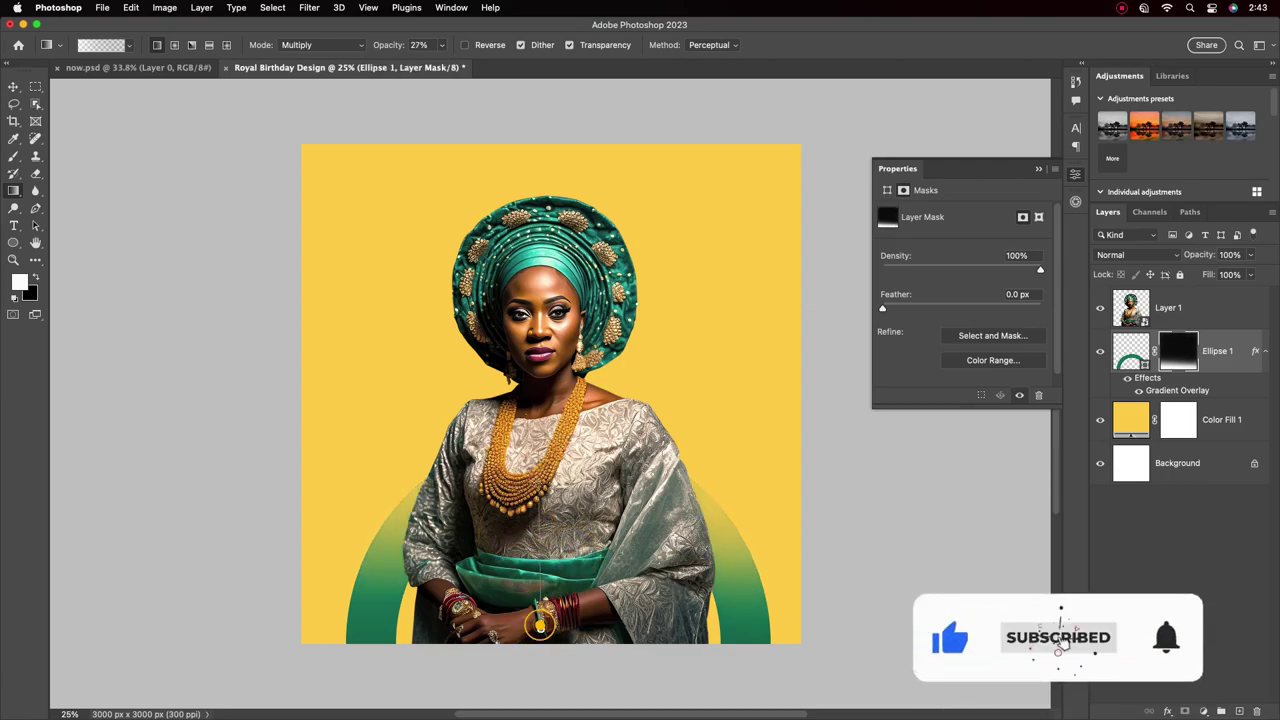
drag(540, 625, 529, 533)
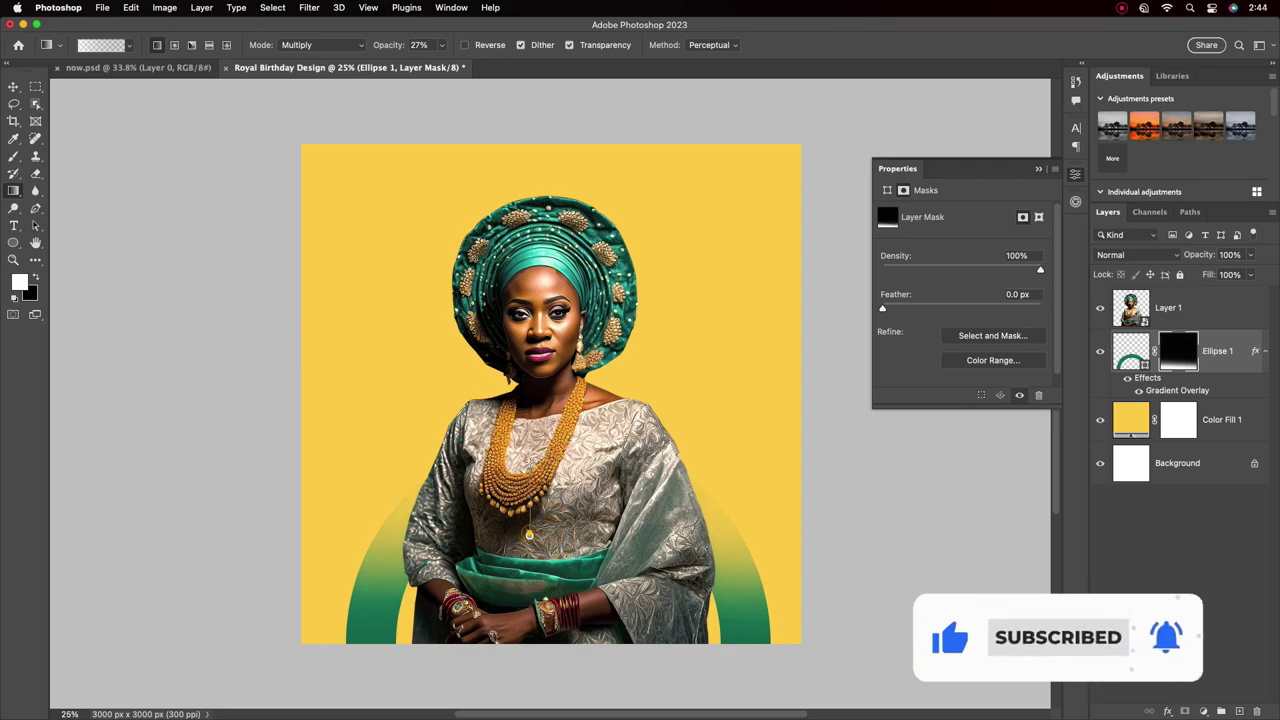
click(14, 87)
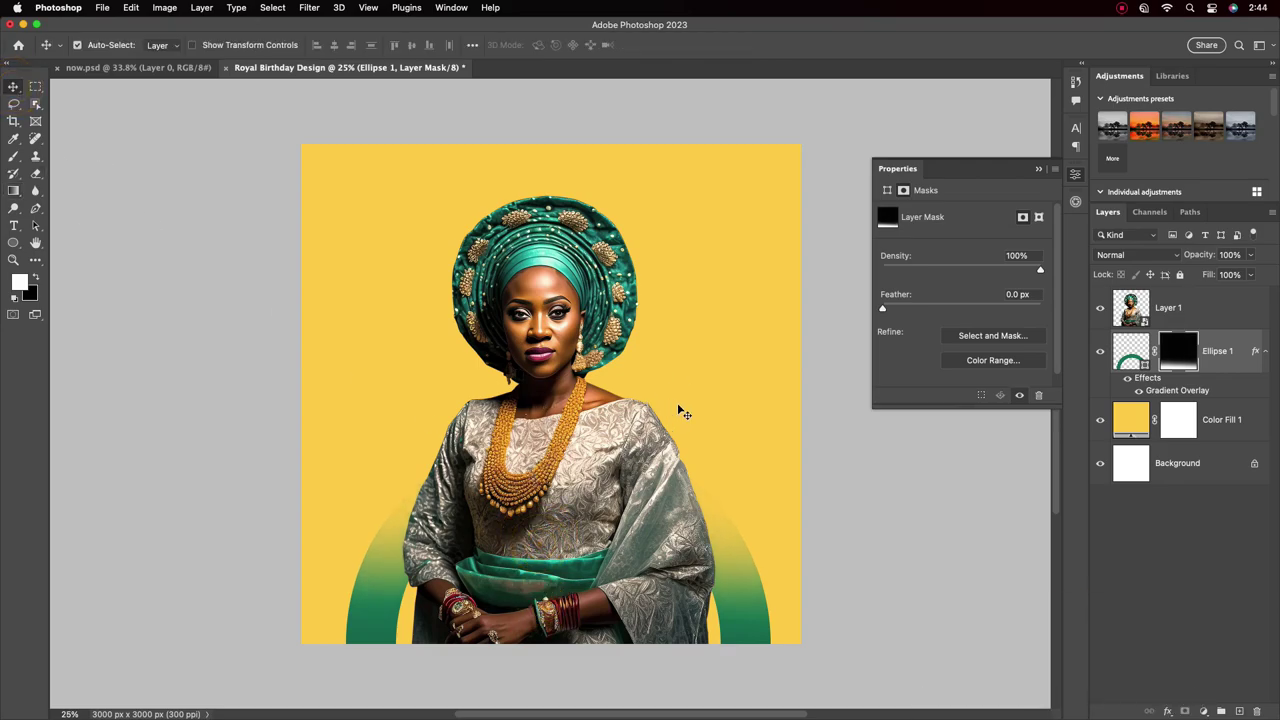
click(701, 322)
click(1038, 172)
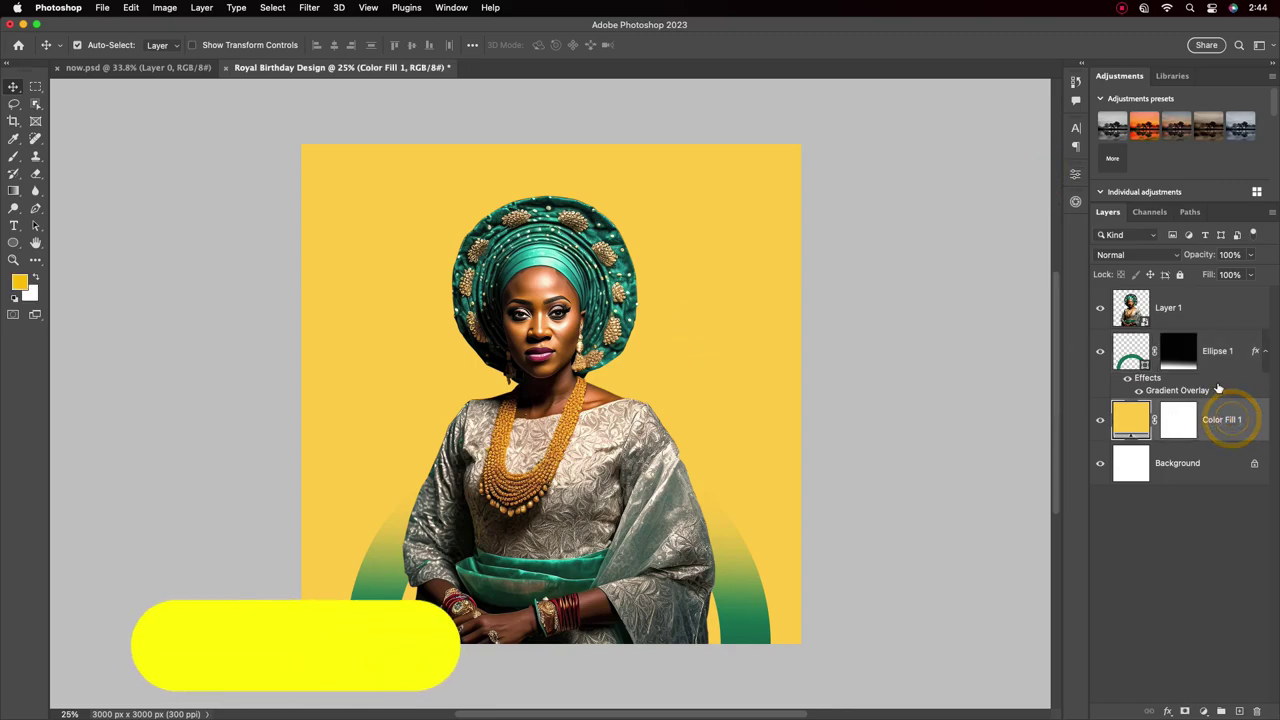
Step: Create a new layer above Ellipse 1 and sample teal from the turban as foreground
click(1225, 350)
click(1238, 710)
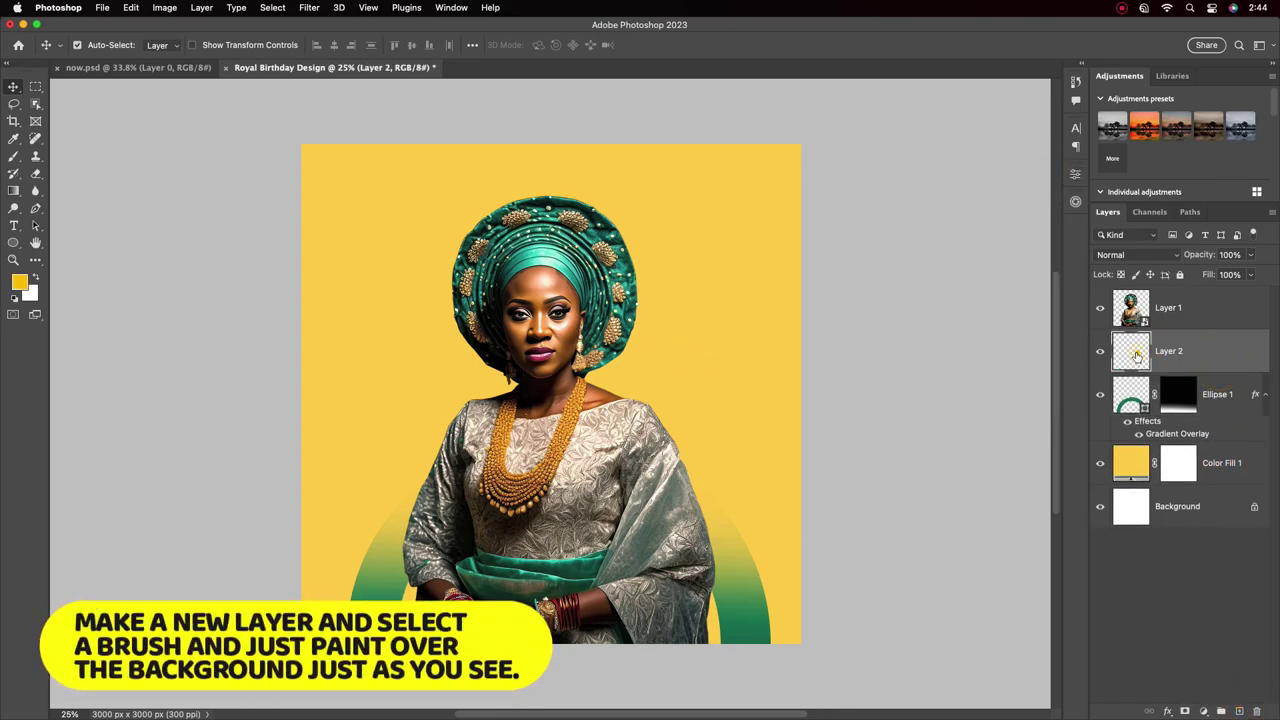
click(19, 282)
click(515, 258)
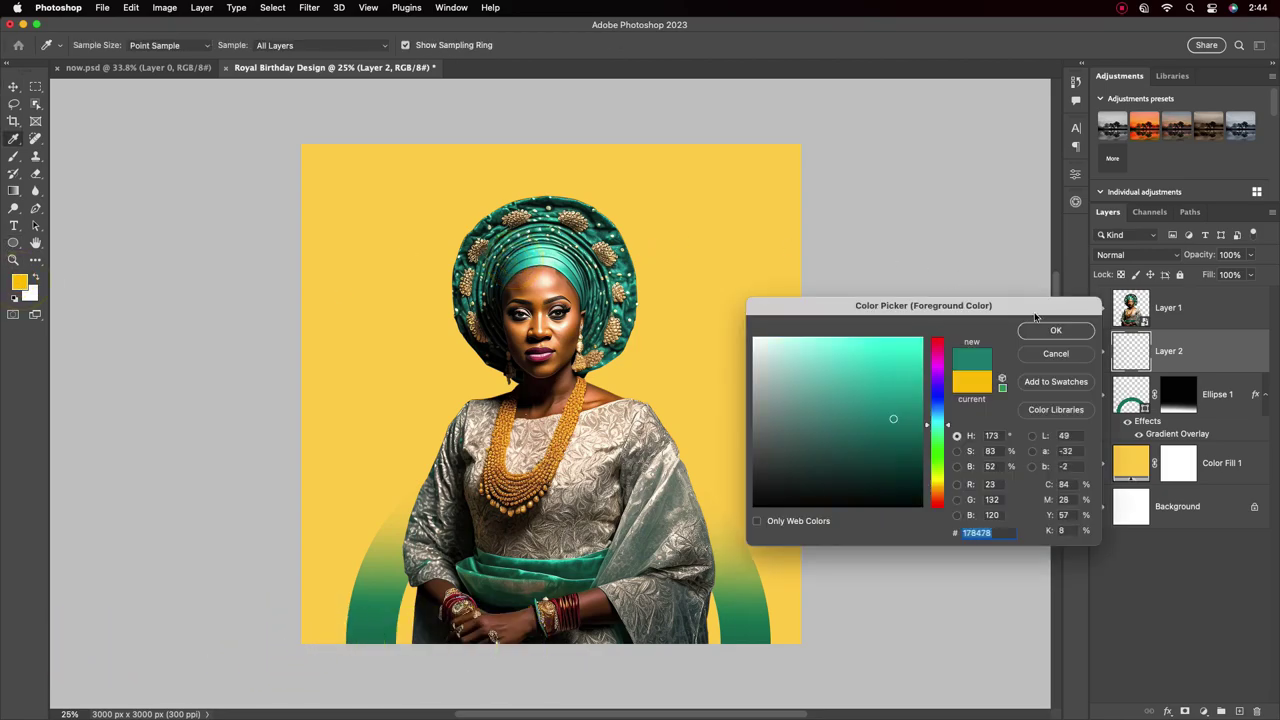
click(1055, 330)
Step: Paint a soft teal glow with a large brush and blend the layer as Hard Mix
right_click(13, 156)
click(75, 156)
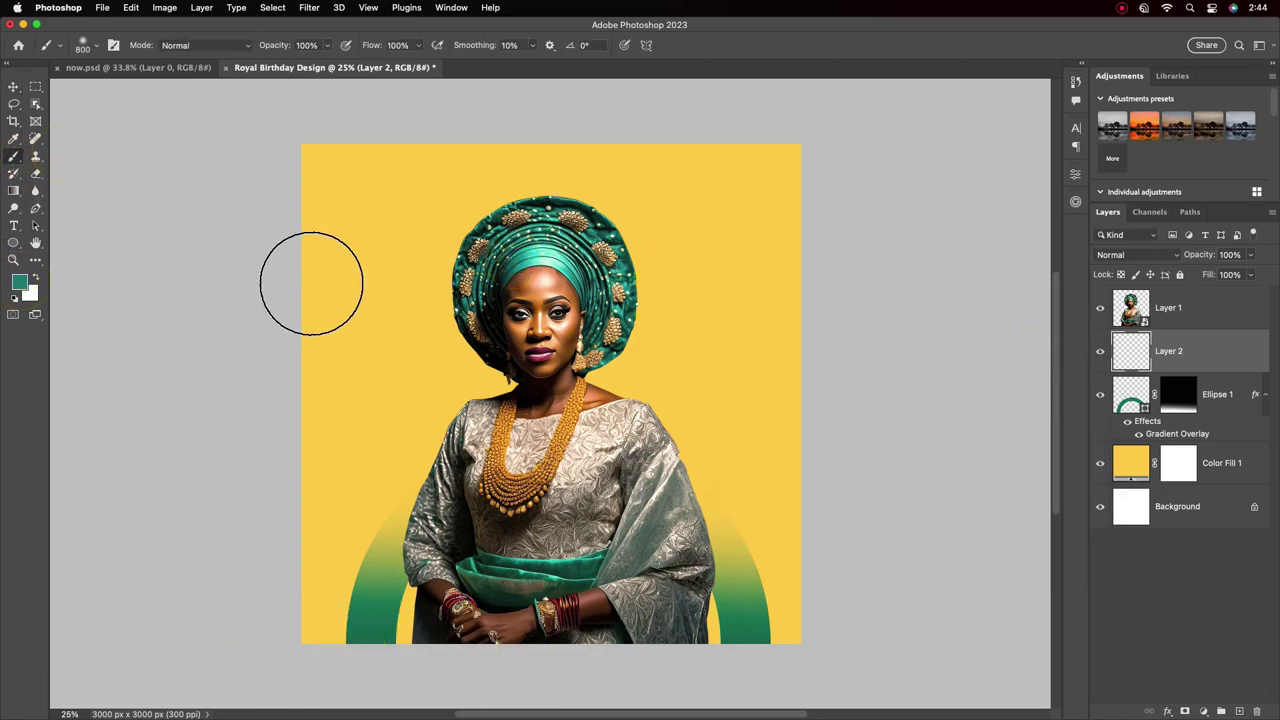
key(bracketright)
key(bracketright)
key(bracketright)
key(bracketright)
key(bracketright)
key(bracketright)
click(345, 210)
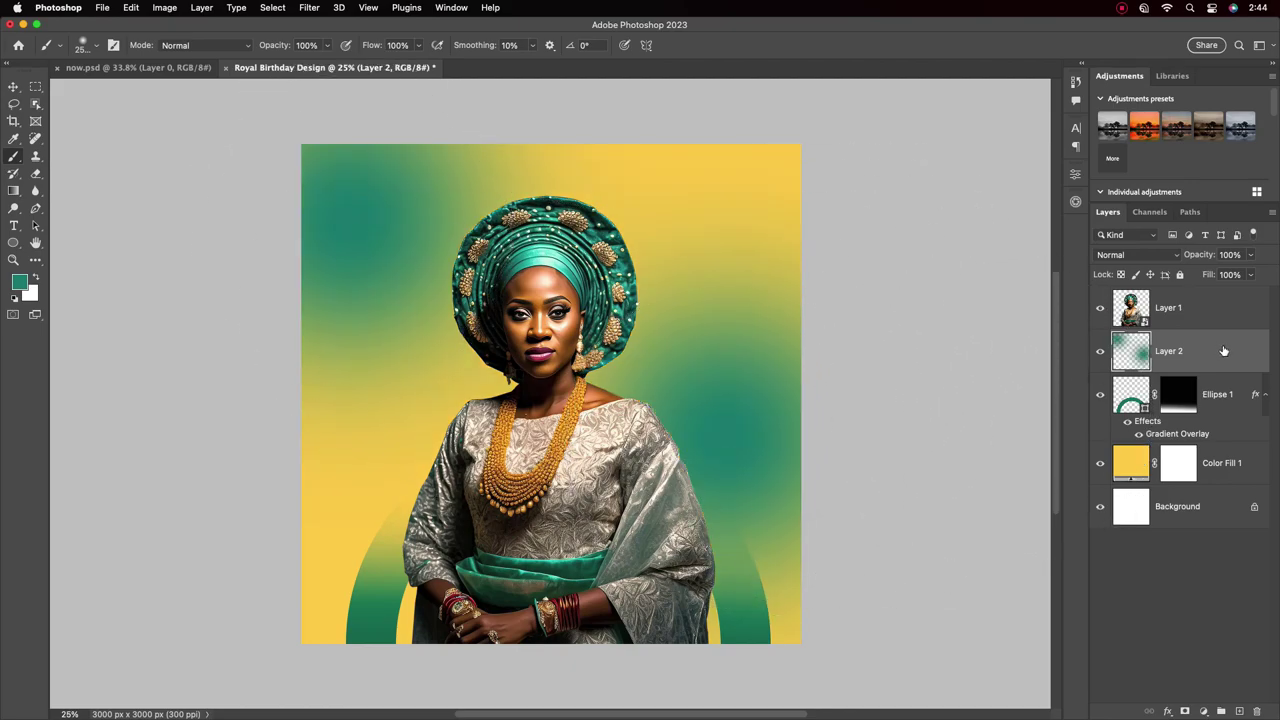
click(1137, 254)
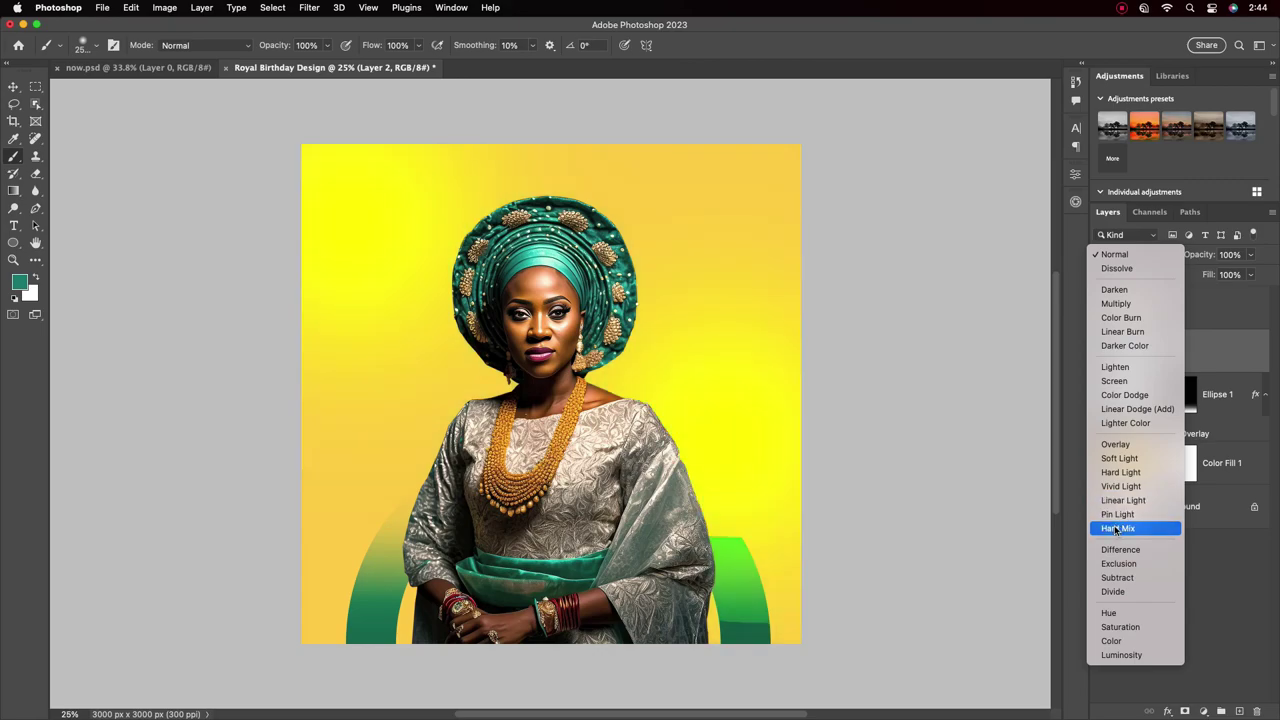
click(1139, 528)
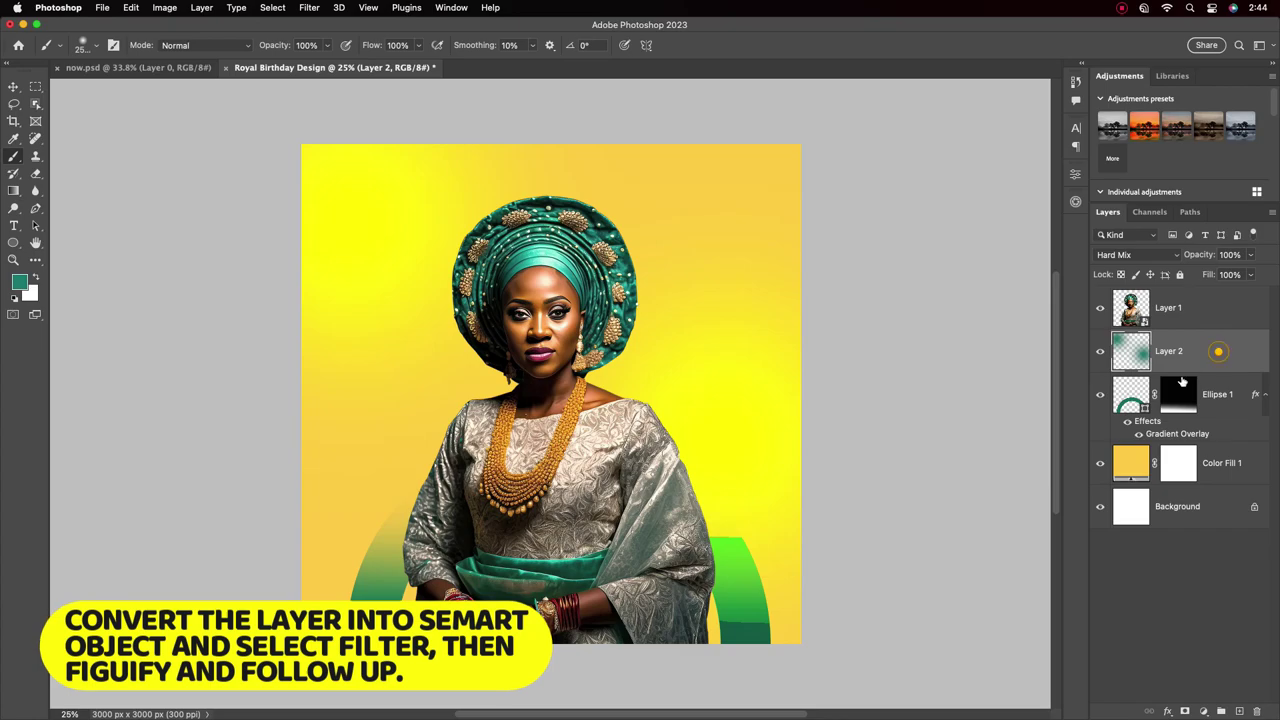
Step: Convert Layer 2 to a smart object and Liquify its teal strokes into flowing curves
right_click(1218, 351)
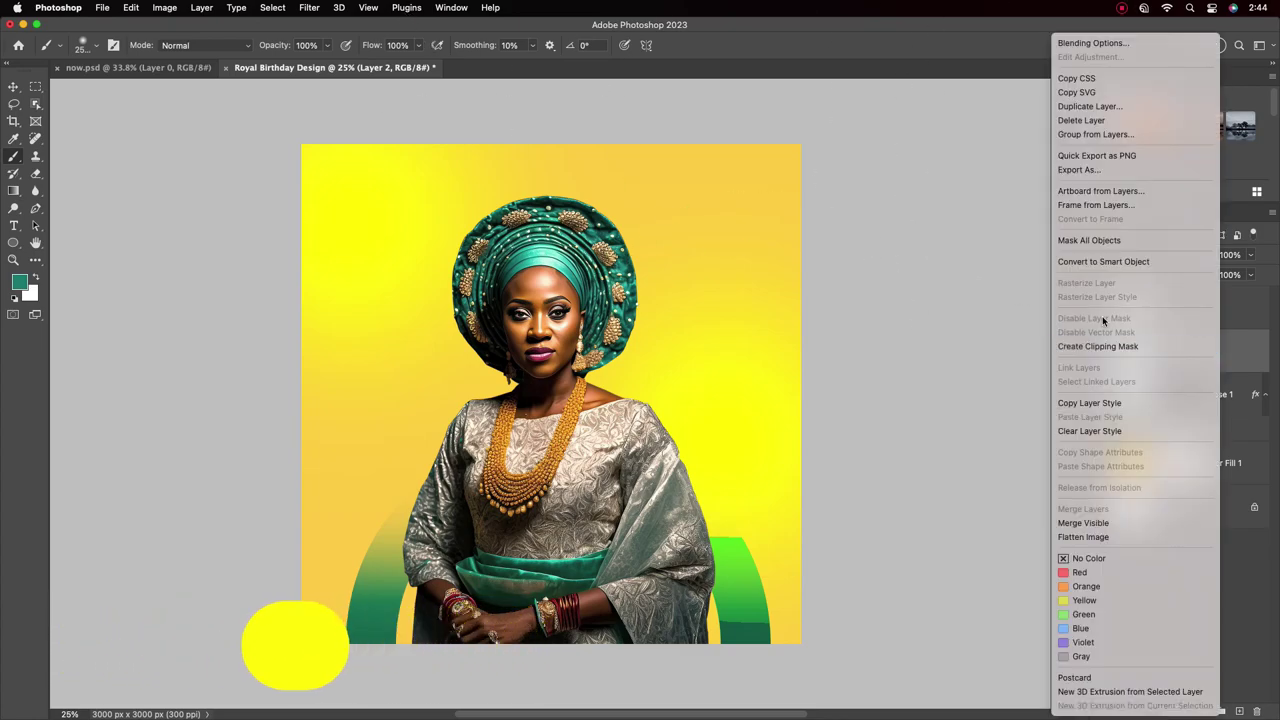
click(1103, 262)
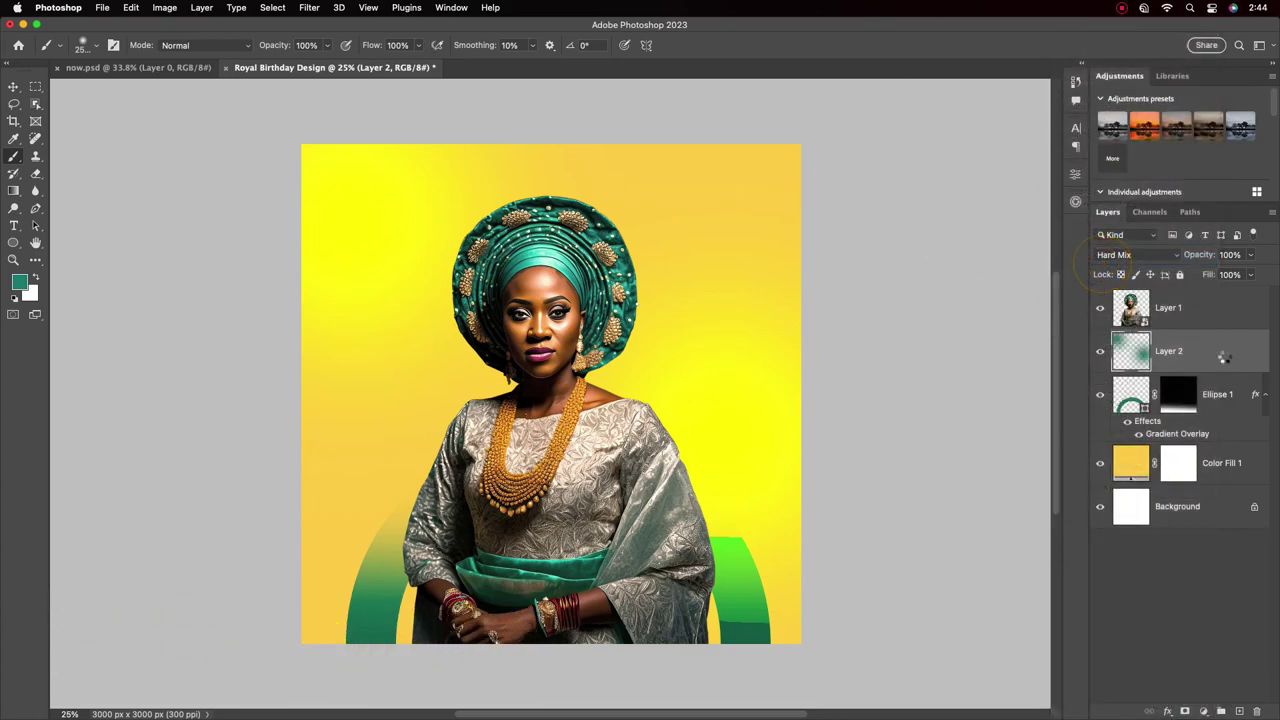
click(309, 7)
click(323, 130)
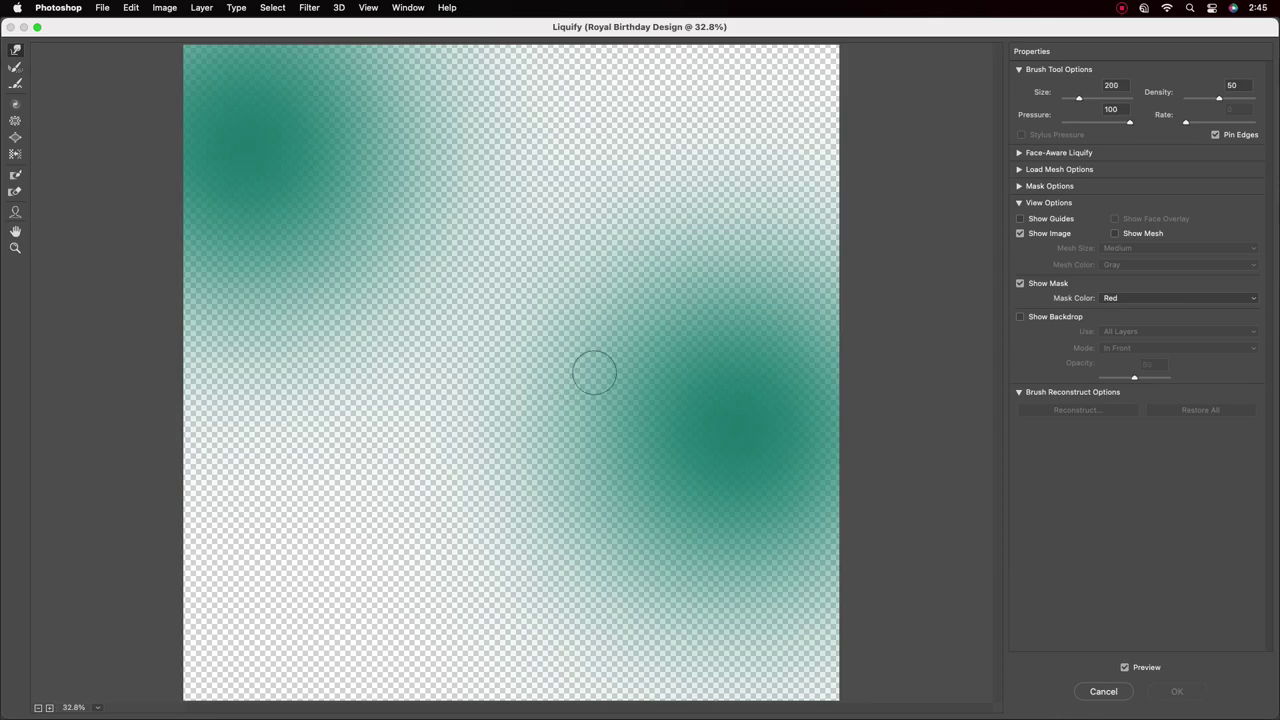
key(bracketright)
key(bracketright)
key(bracketright)
drag(643, 363, 443, 471)
drag(731, 440, 737, 223)
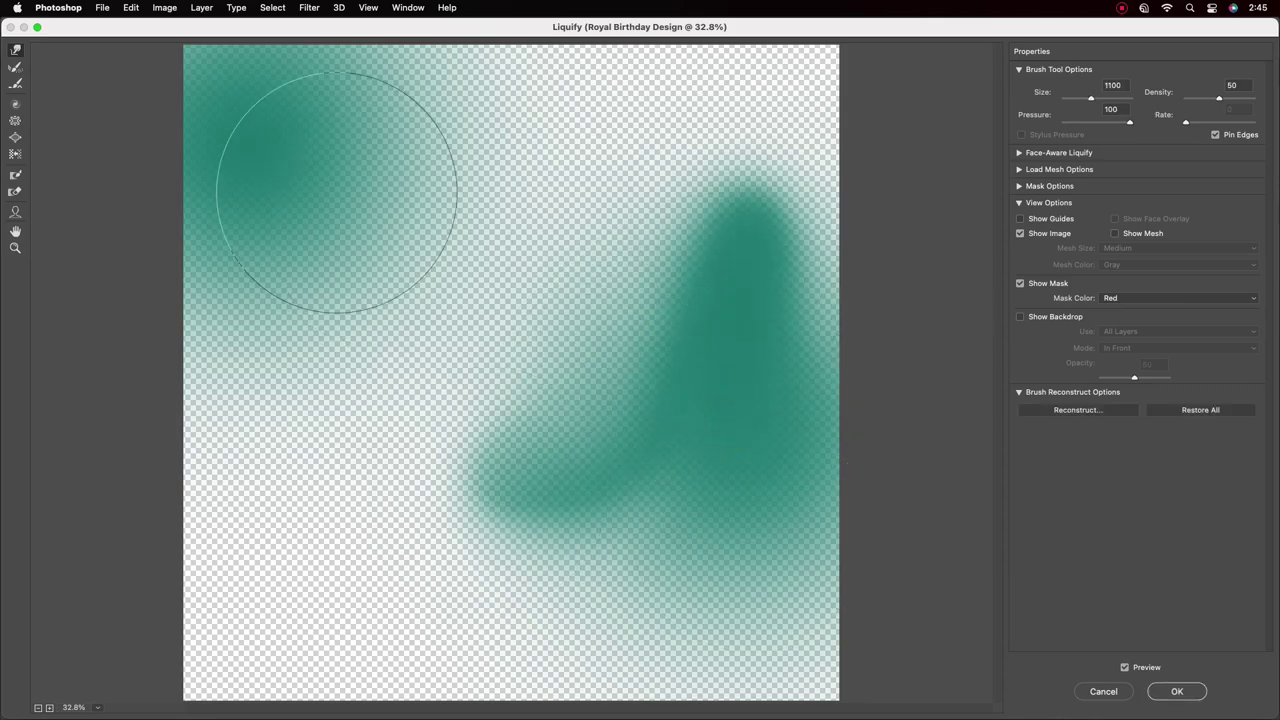
mouse_move(337, 192)
mouse_down()
mouse_move(343, 223)
mouse_move(414, 314)
mouse_move(657, 529)
mouse_move(550, 73)
mouse_up()
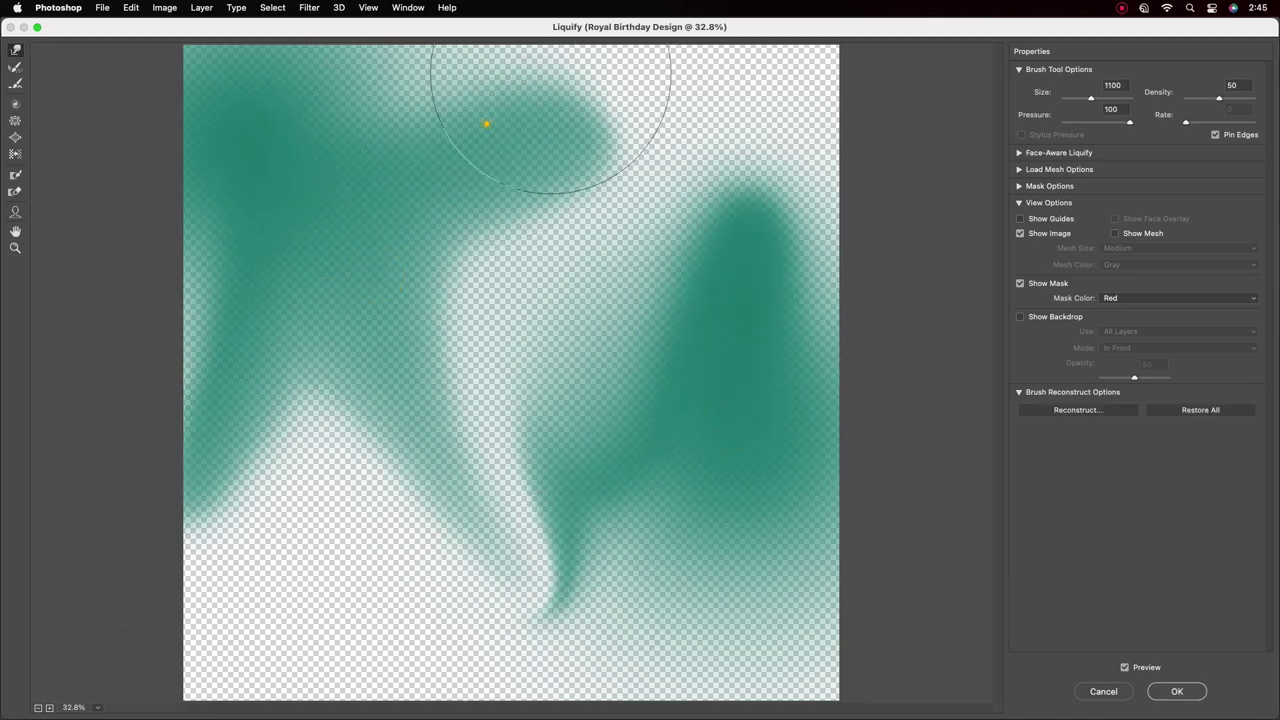
mouse_move(486, 124)
mouse_down()
mouse_move(577, 229)
mouse_move(663, 500)
mouse_move(780, 306)
mouse_move(729, 513)
mouse_up()
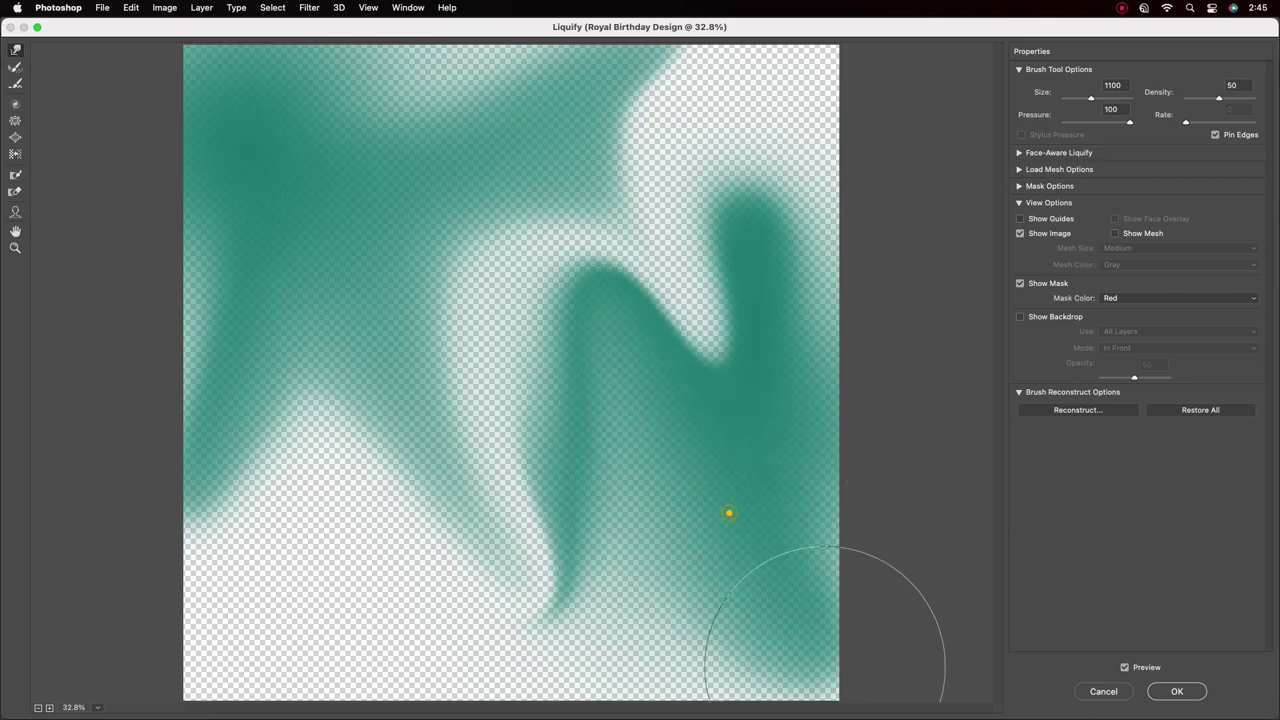
drag(825, 665, 543, 571)
click(1177, 691)
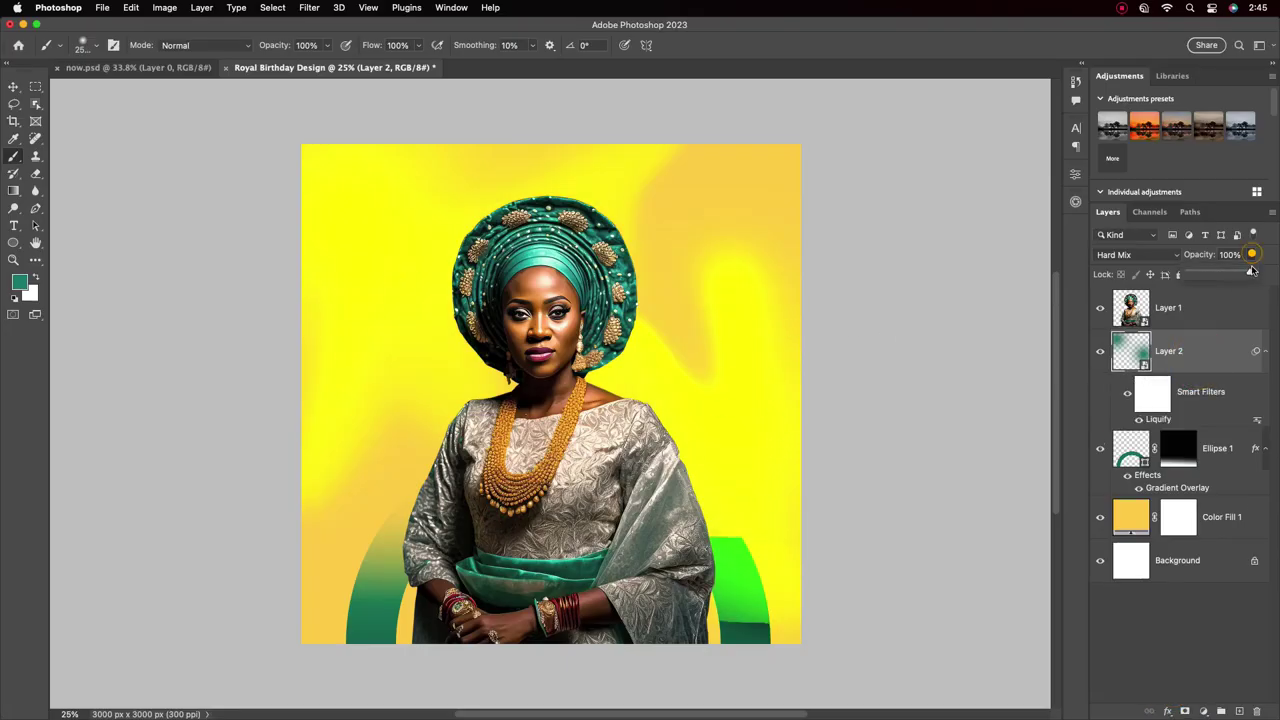
Step: Lower Layer 2's opacity to 67%
drag(1251, 271, 1237, 273)
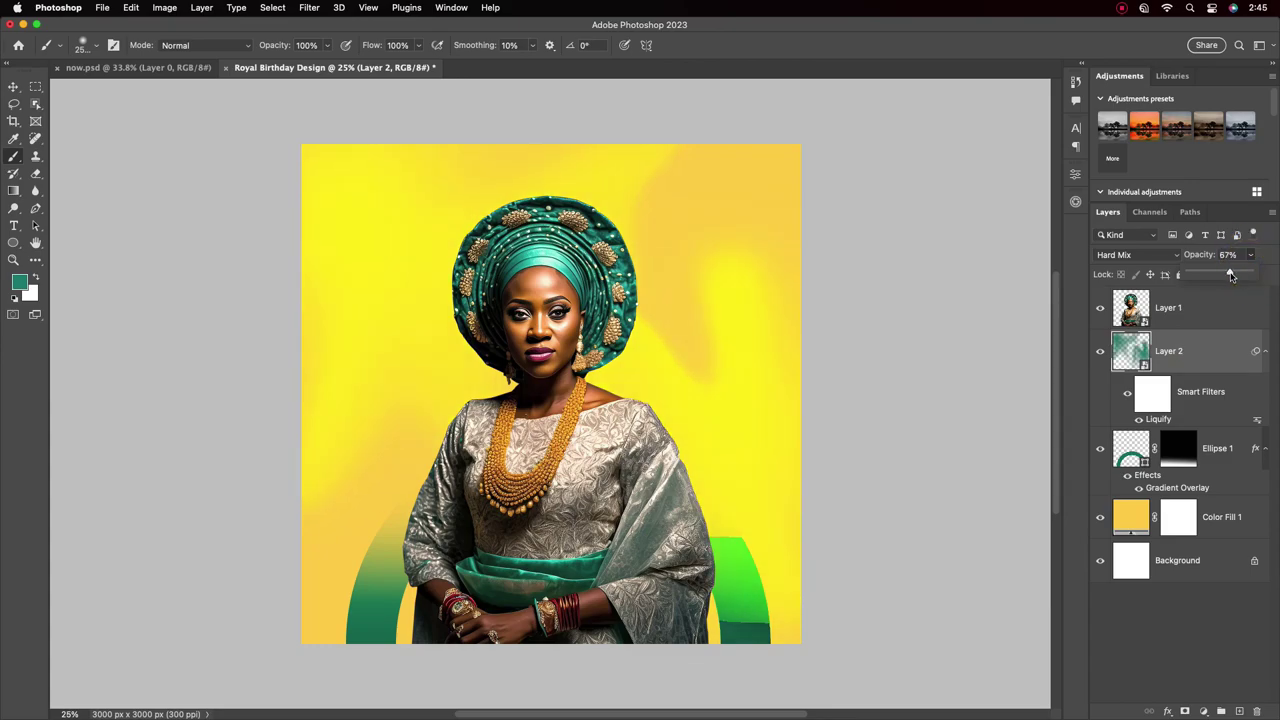
click(1080, 300)
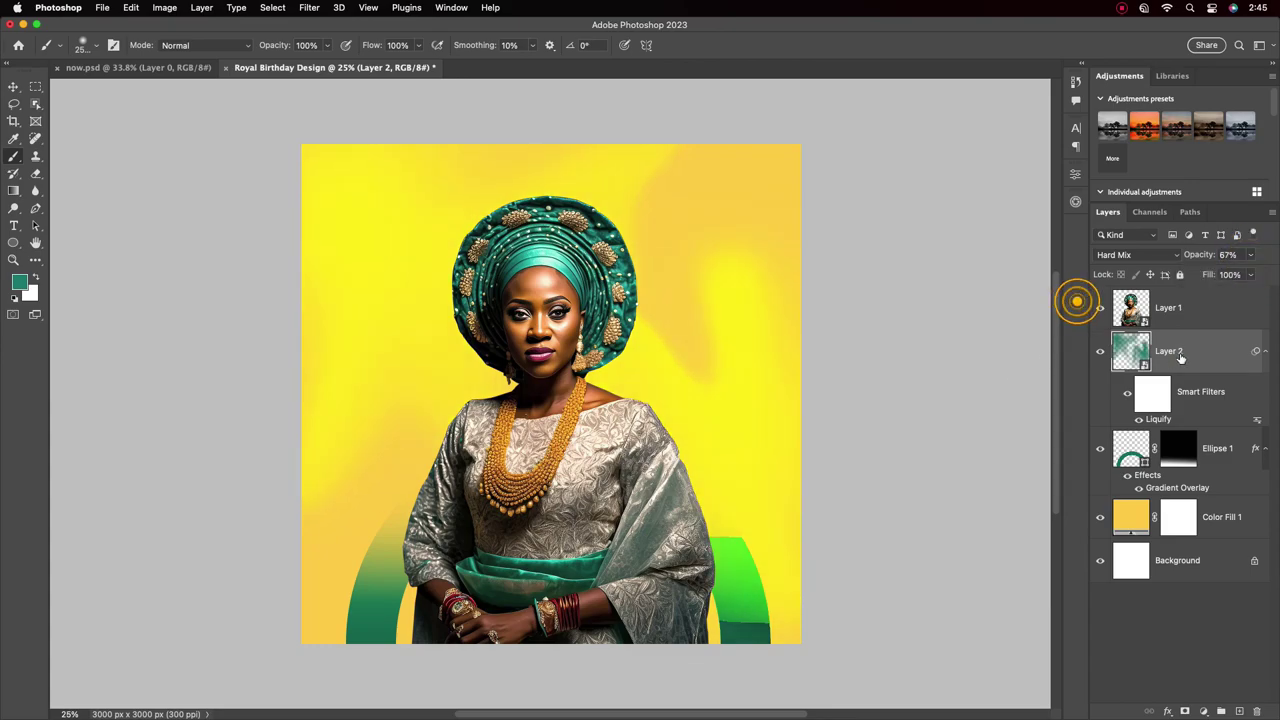
click(1195, 348)
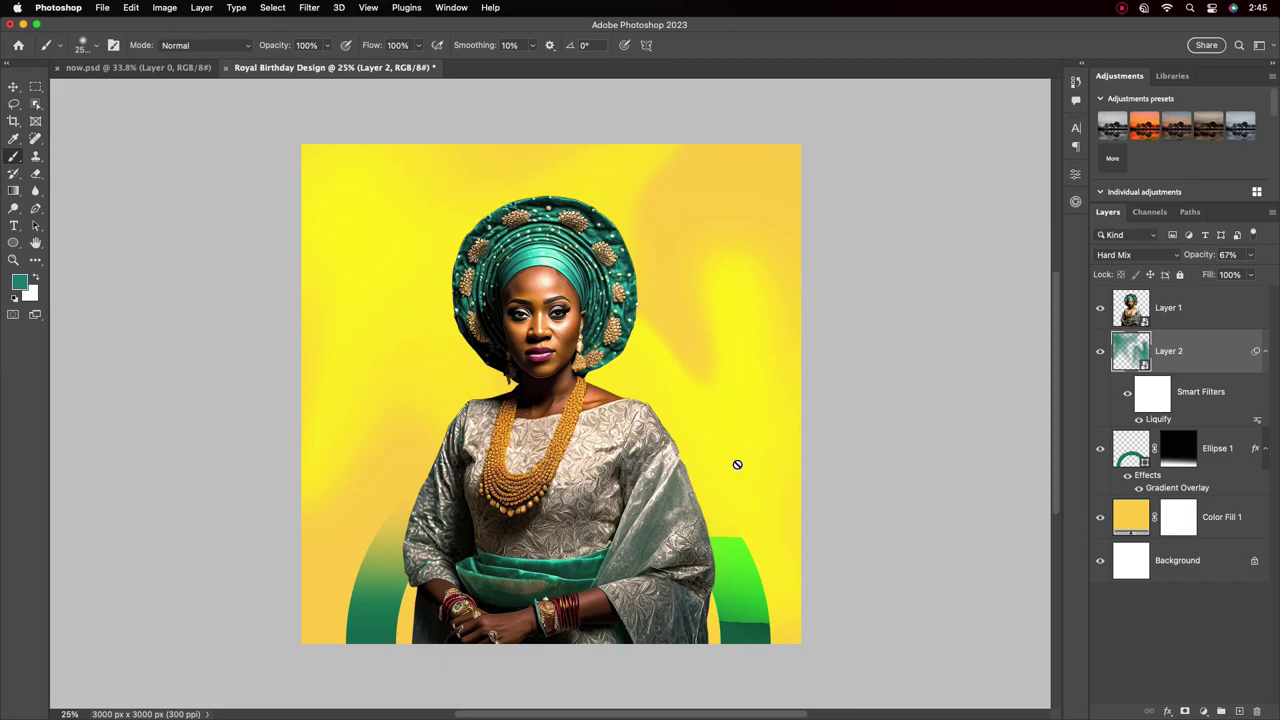
scroll(733, 471, down, 1)
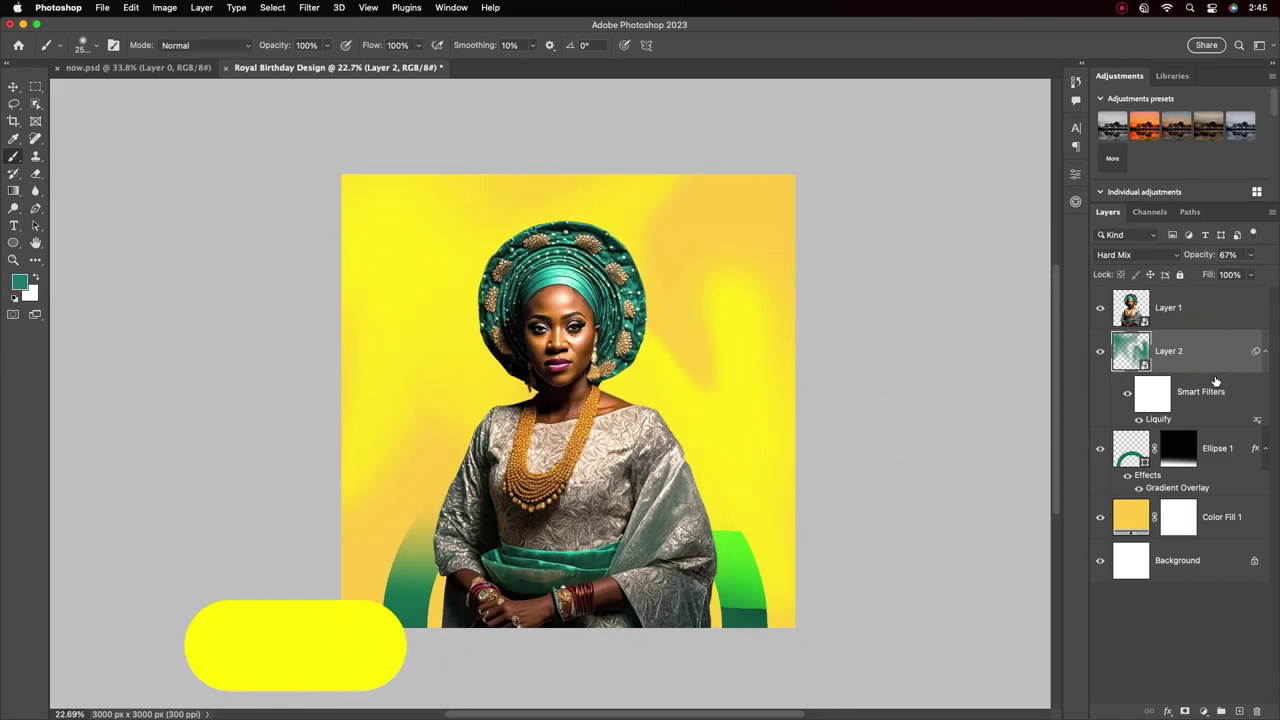
Step: Paint a yellow-orange glow over the woman's right side on a new Hard Light layer
click(1238, 708)
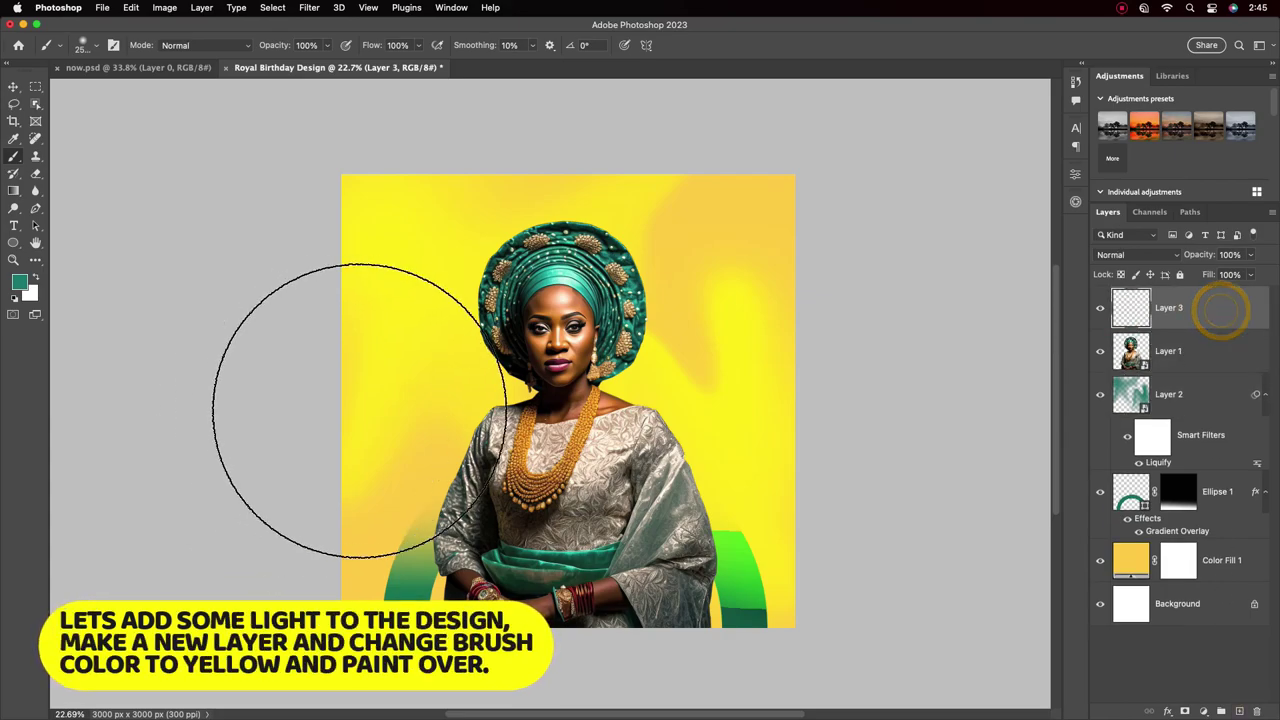
click(18, 282)
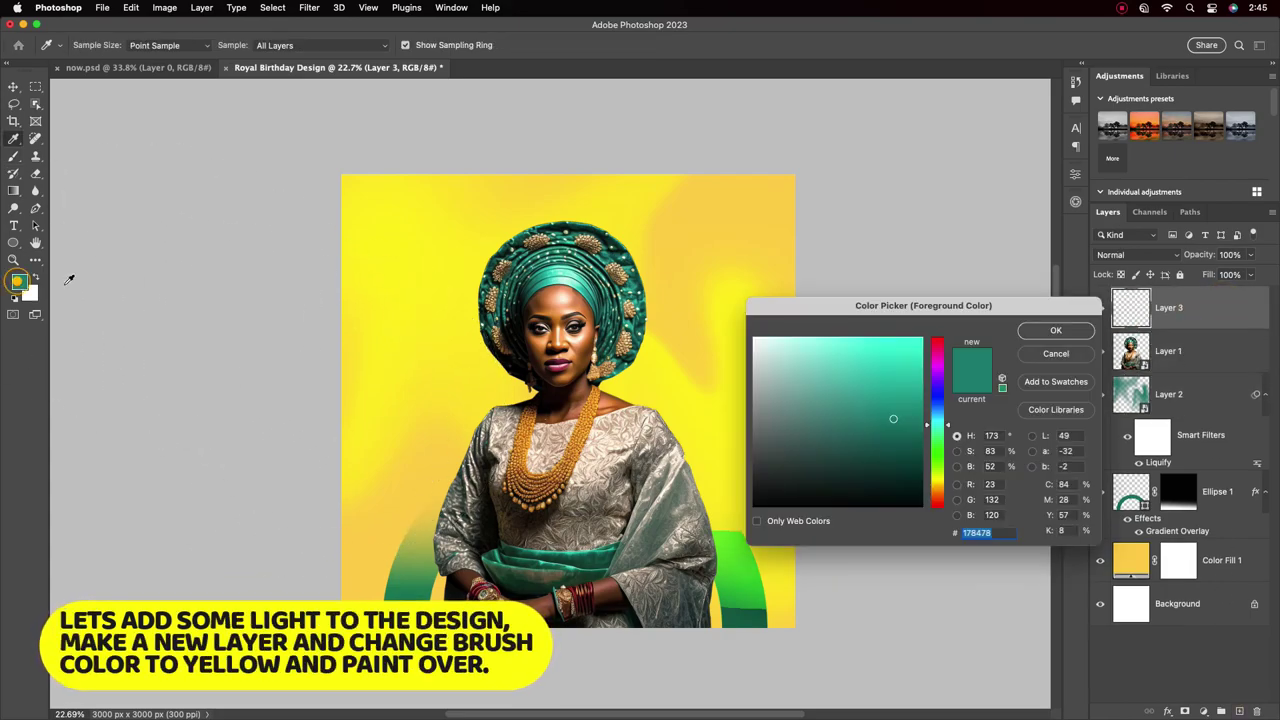
click(937, 483)
click(1055, 330)
key(b)
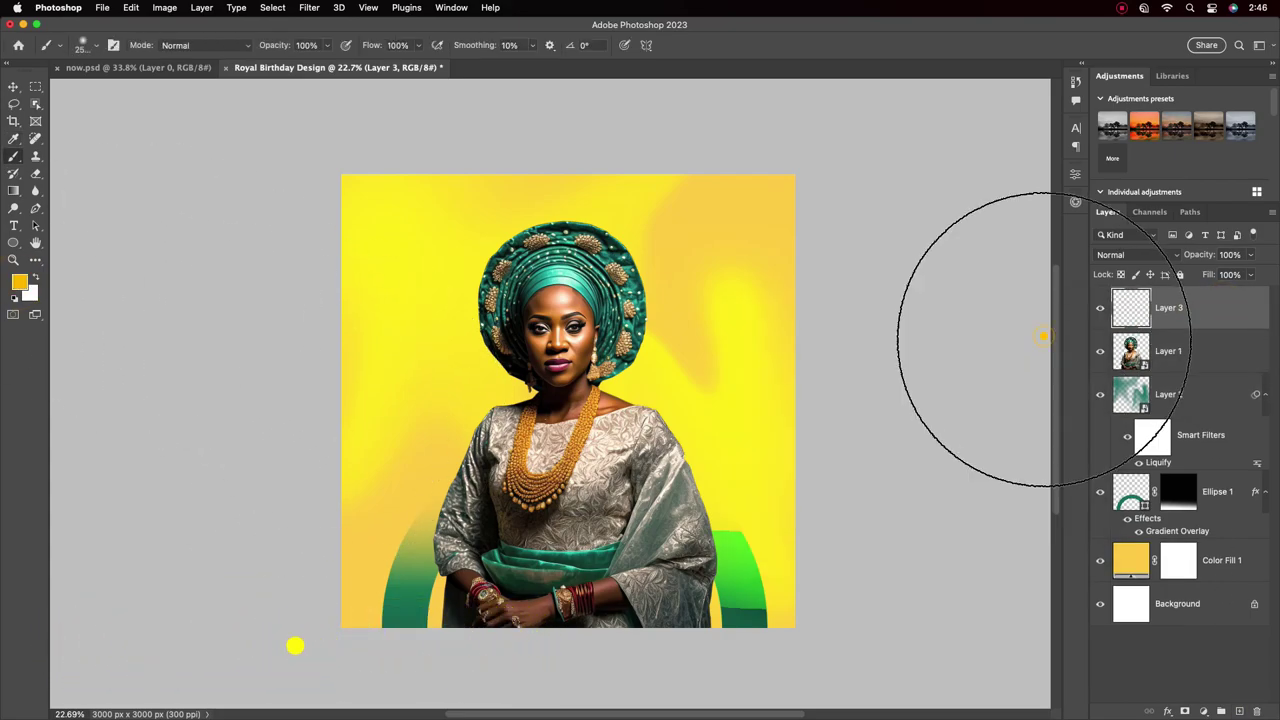
drag(757, 500, 677, 506)
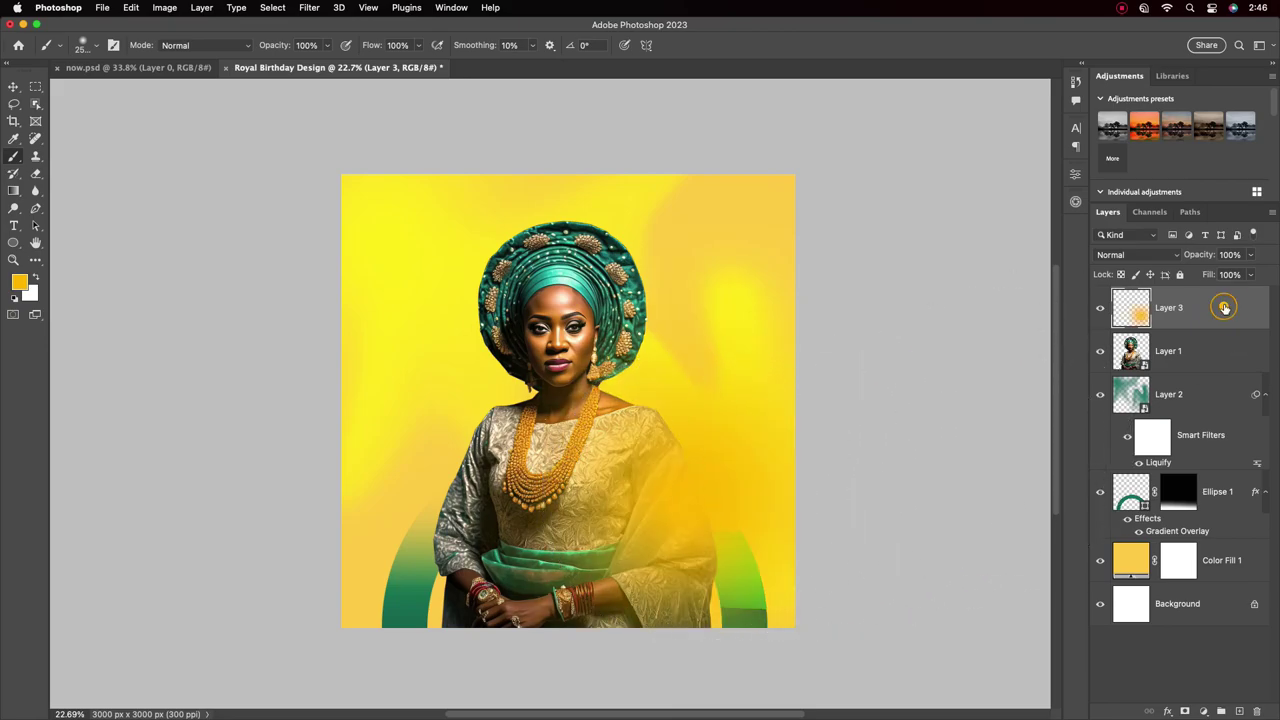
click(1160, 255)
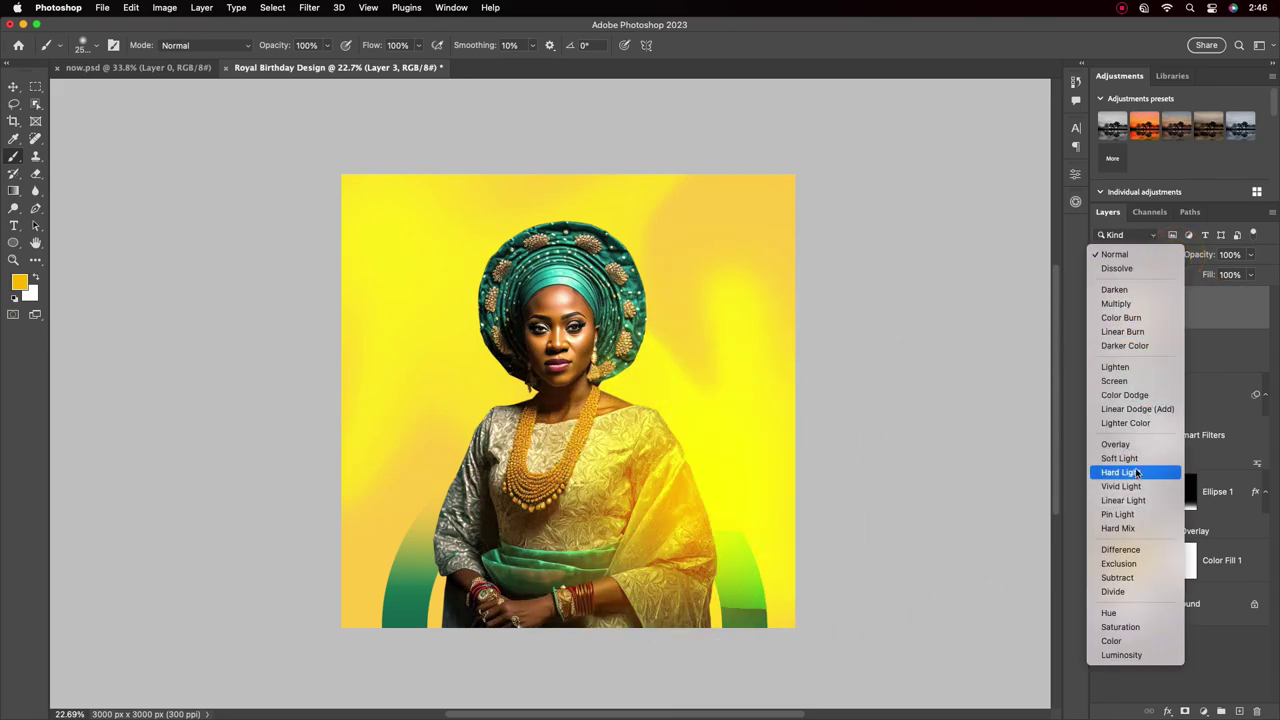
click(1137, 472)
Step: Shrink the yellow glow layer to about 81% and shift it right and down
key(v)
key(ctrl+t)
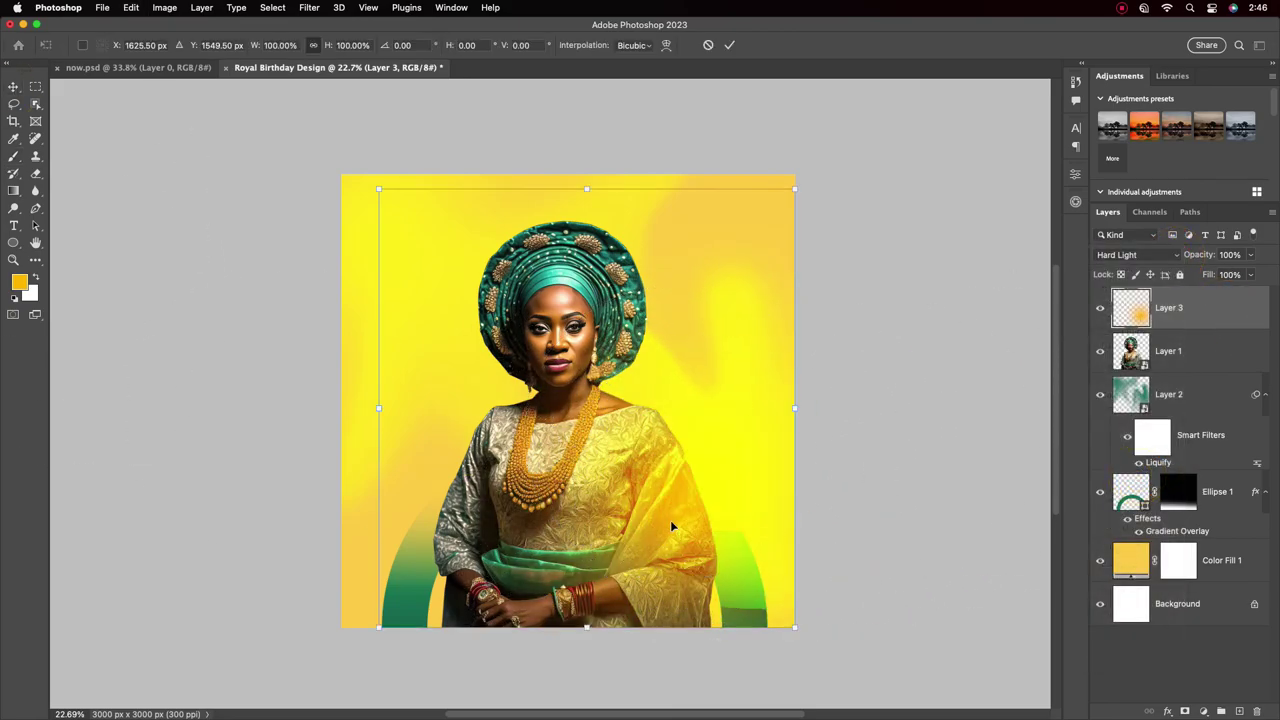
drag(794, 408, 748, 405)
mouse_move(694, 516)
mouse_down()
mouse_move(701, 531)
mouse_move(645, 527)
mouse_move(642, 512)
mouse_up()
key(Return)
click(1237, 313)
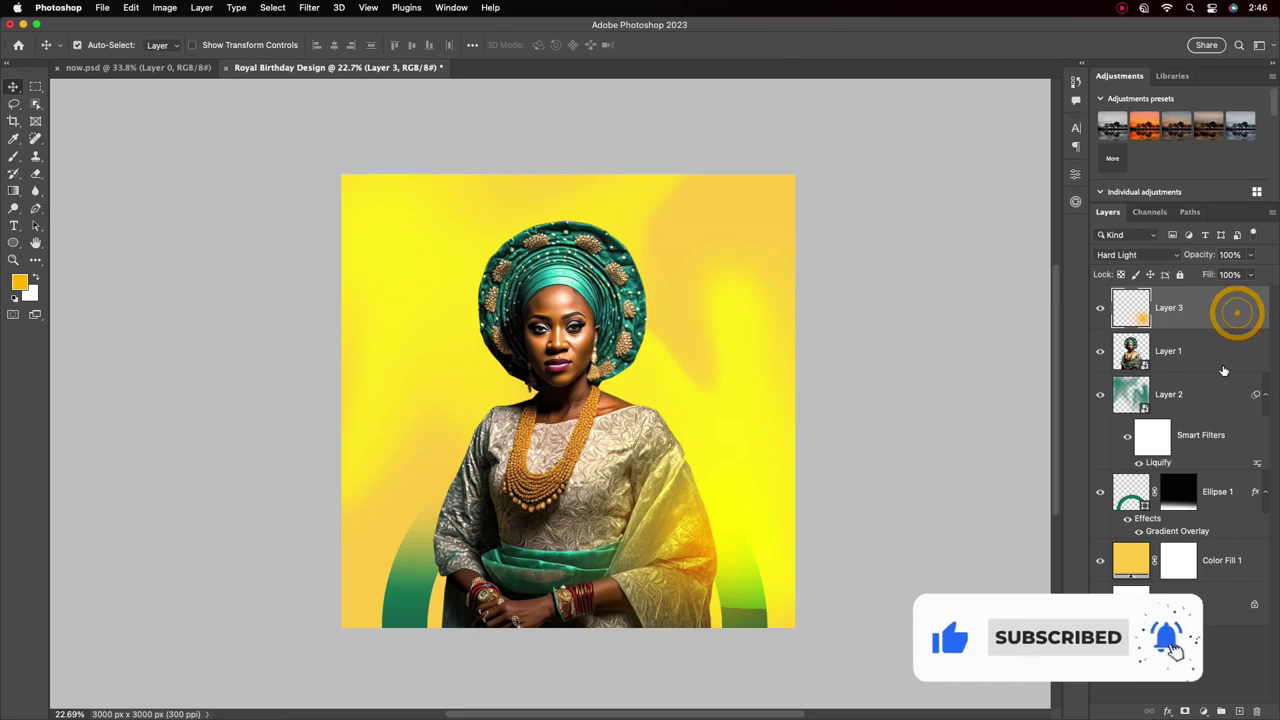
click(1203, 711)
Step: Clip a Hue/Saturation adjustment to Layer 3 with Hue −12 and Saturation −5
click(1213, 531)
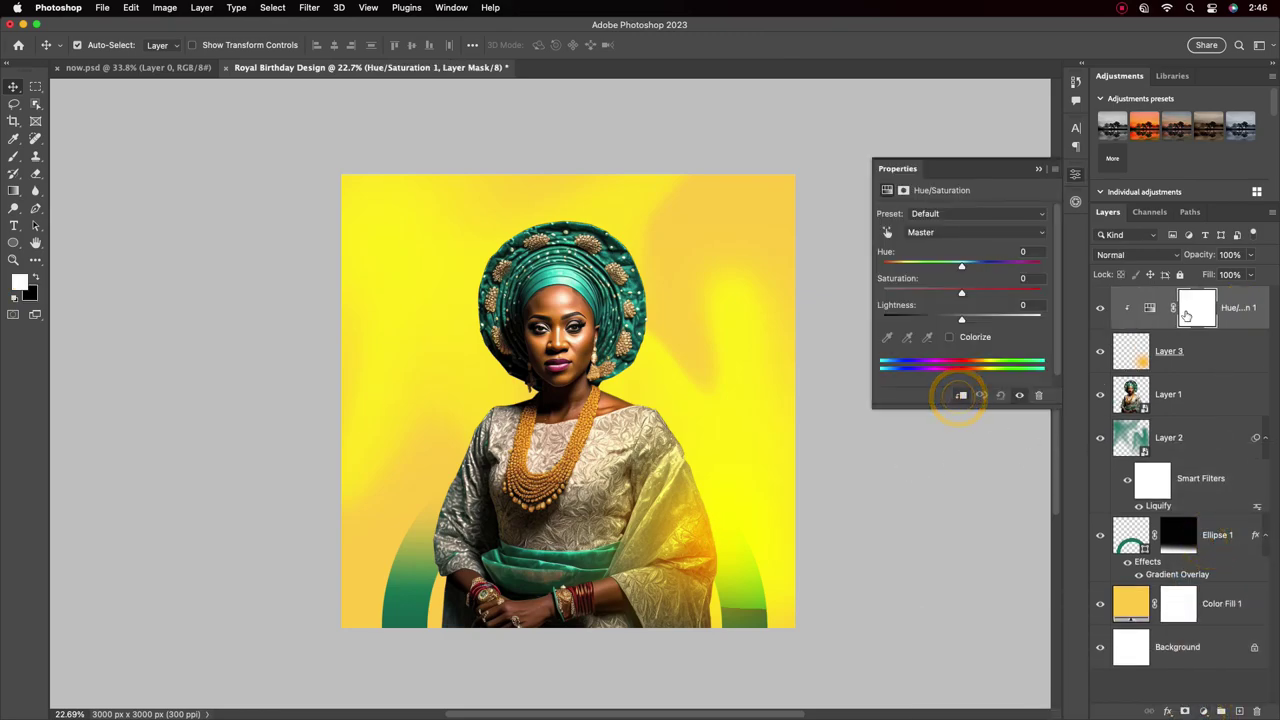
mouse_move(962, 292)
mouse_down()
mouse_move(985, 295)
mouse_move(952, 267)
mouse_move(944, 294)
mouse_up()
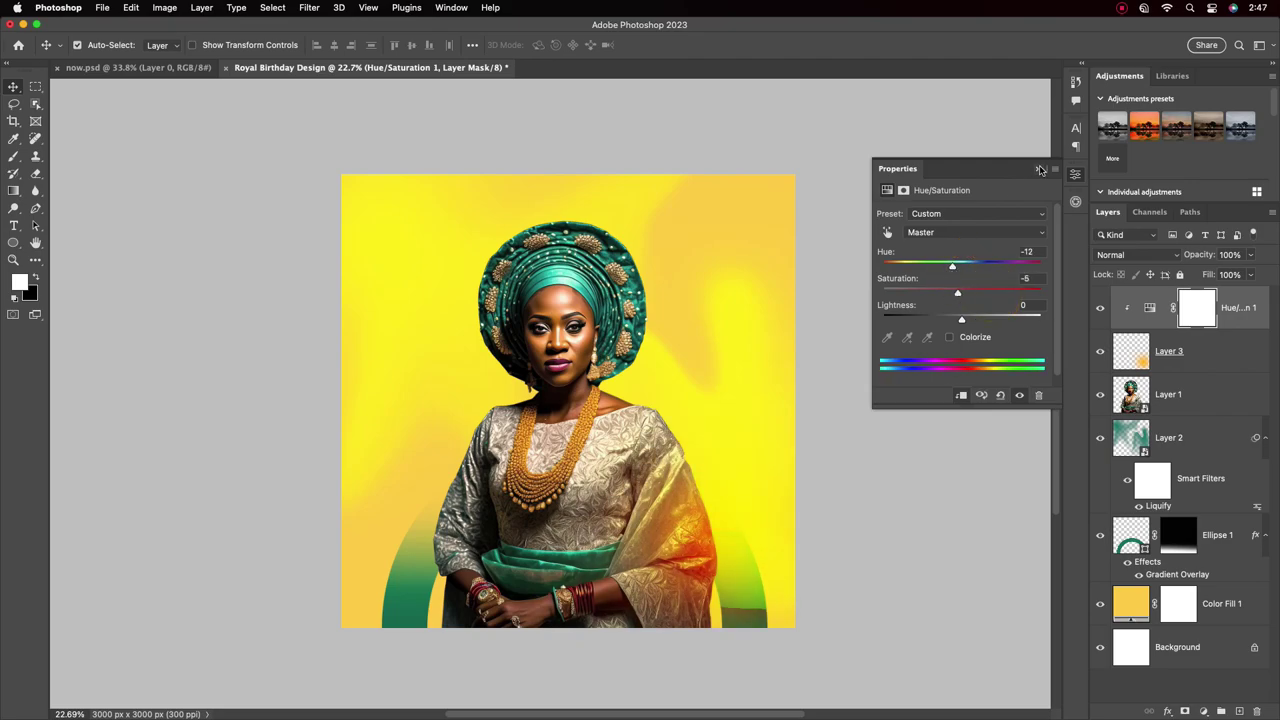
click(1038, 169)
scroll(885, 508, up, 3)
scroll(885, 508, down, 5)
click(1203, 361)
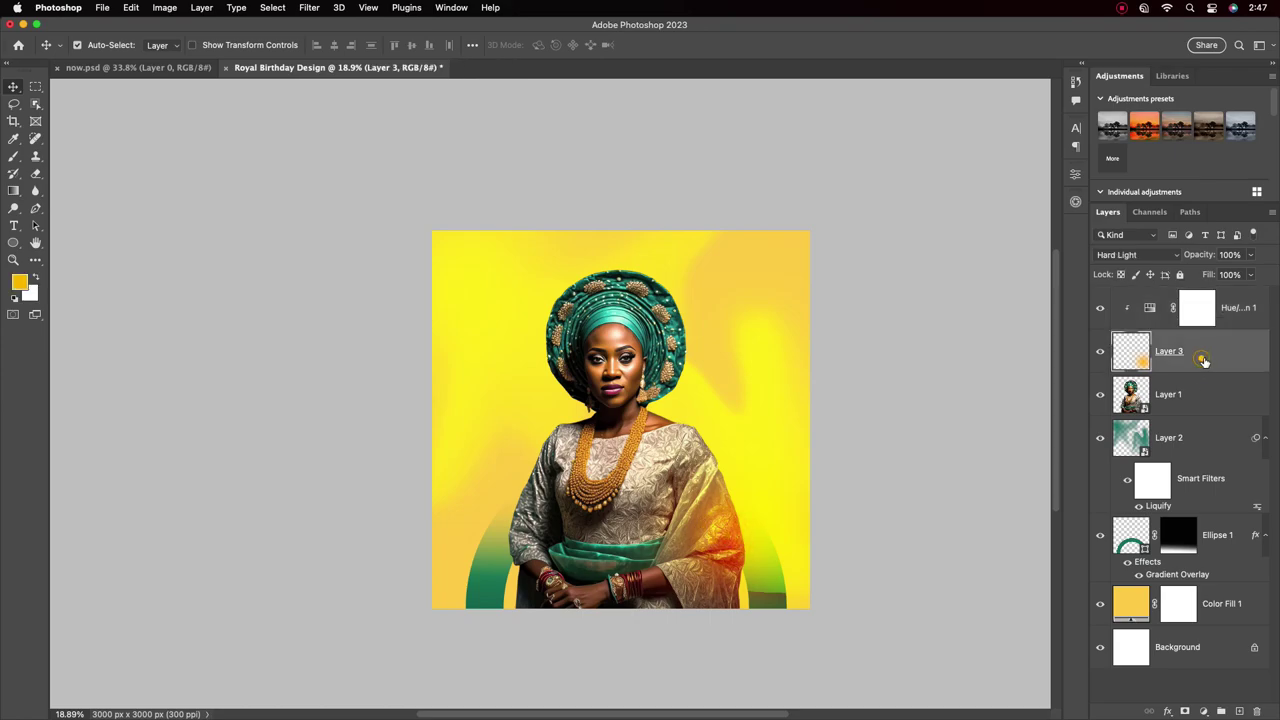
scroll(697, 432, up, 1)
Step: Create a new empty layer and brush a soft yellow spot over the face and chest
key(ctrl+shift+alt+n)
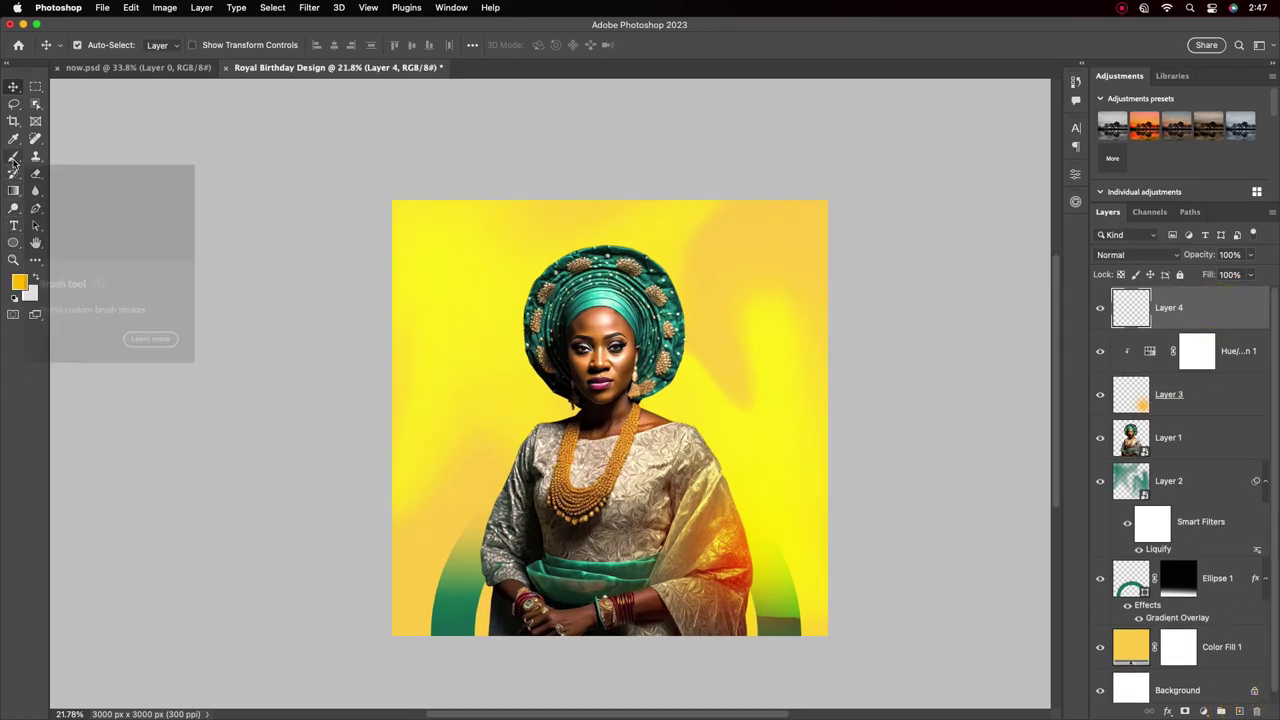
right_click(13, 242)
click(55, 257)
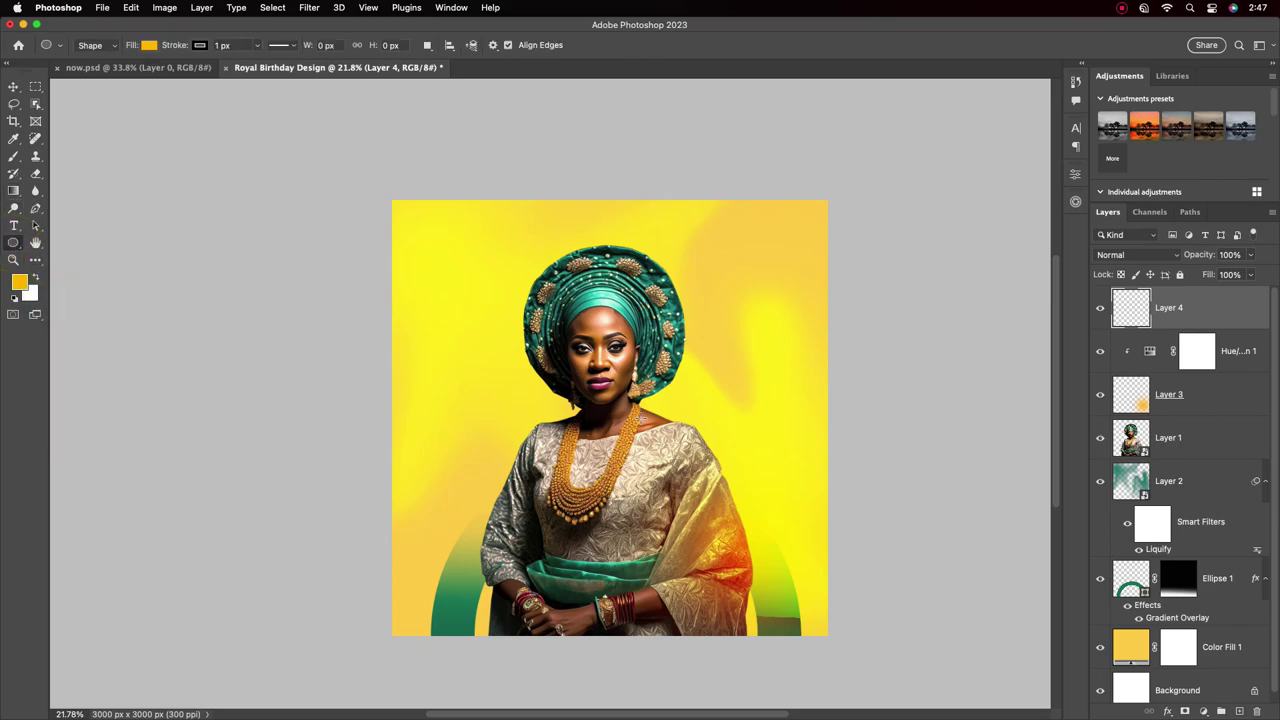
click(612, 413)
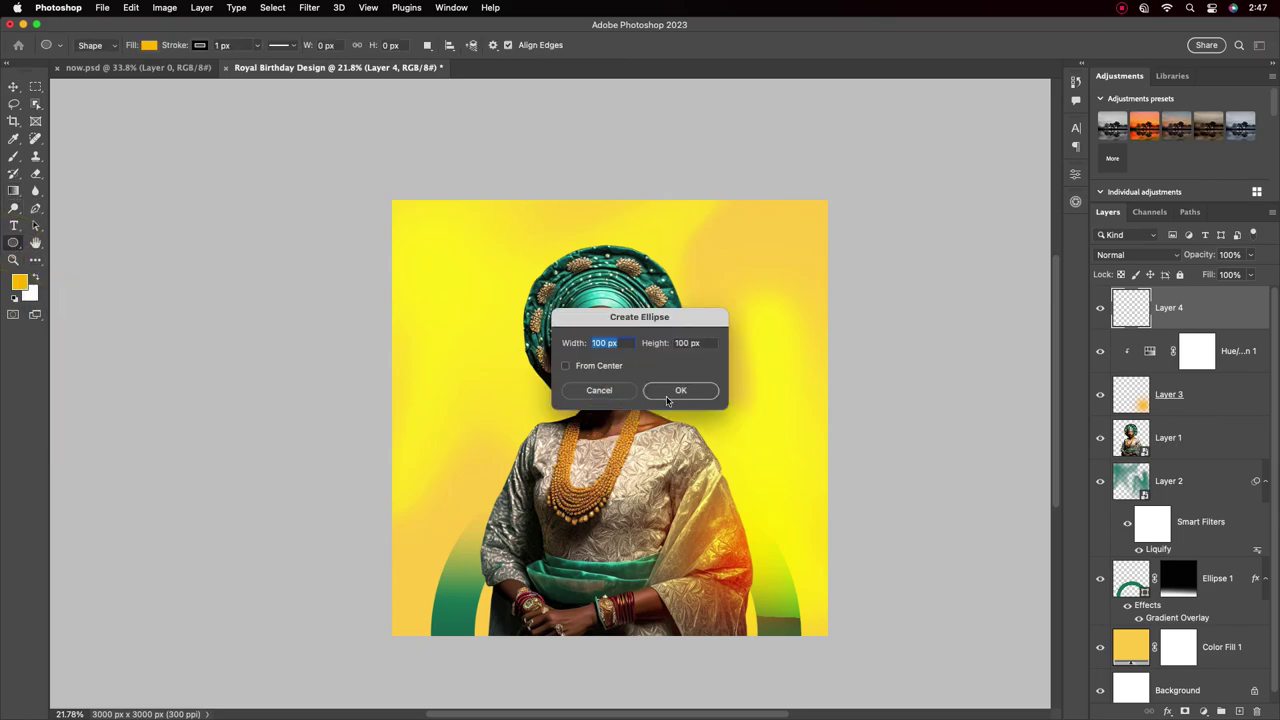
click(618, 395)
key(b)
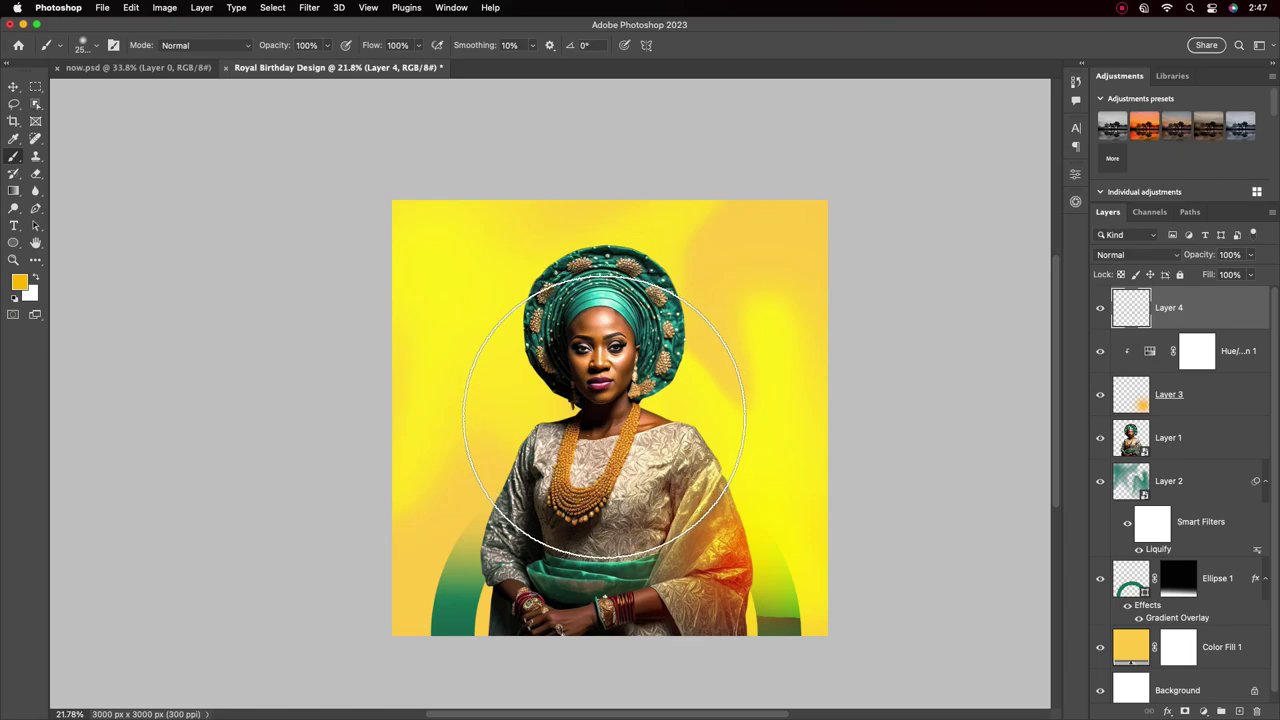
click(603, 414)
click(1188, 318)
Step: Set the glow layer to Hard Light and move it onto the headwrap's left side
key(v)
click(1234, 313)
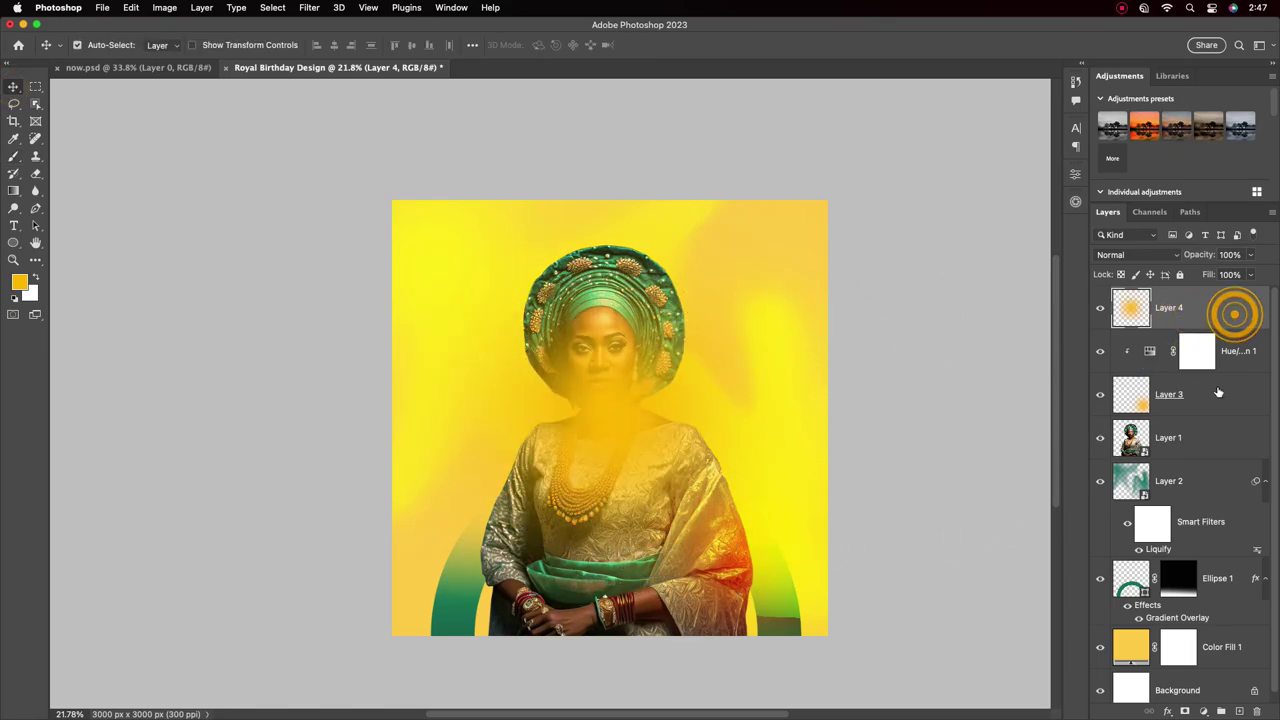
click(1135, 254)
click(1140, 471)
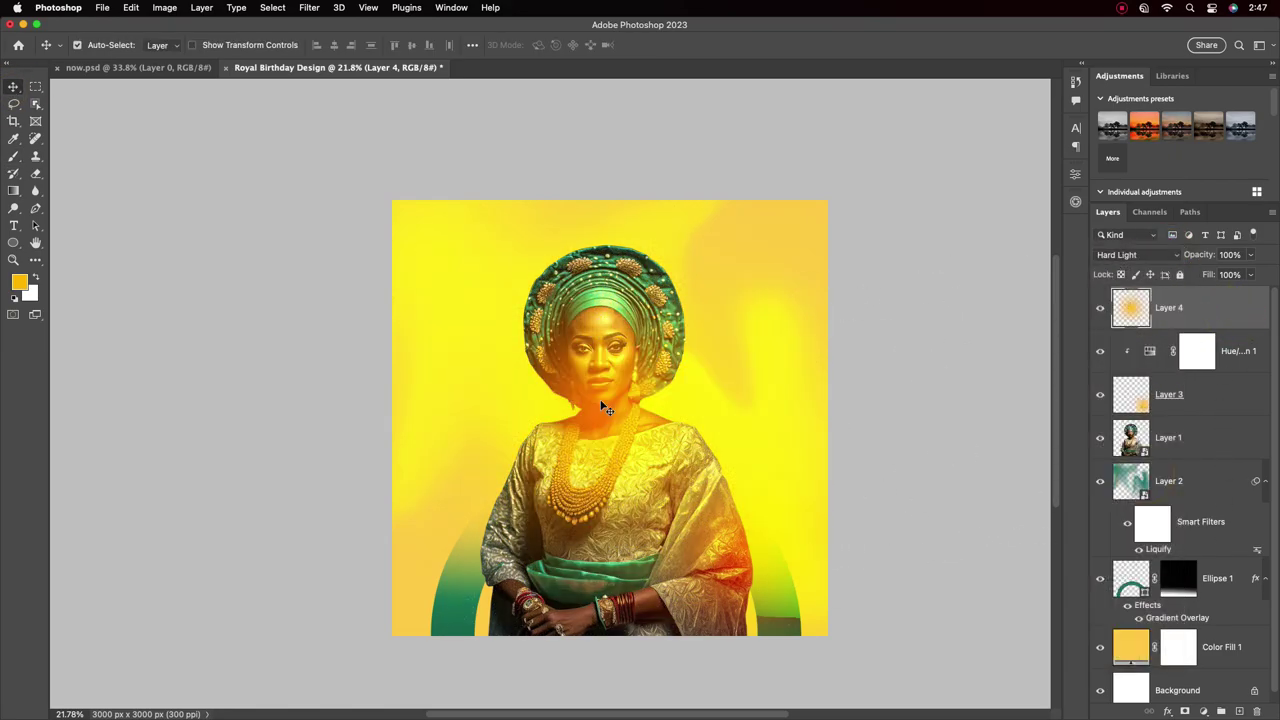
drag(603, 408, 510, 358)
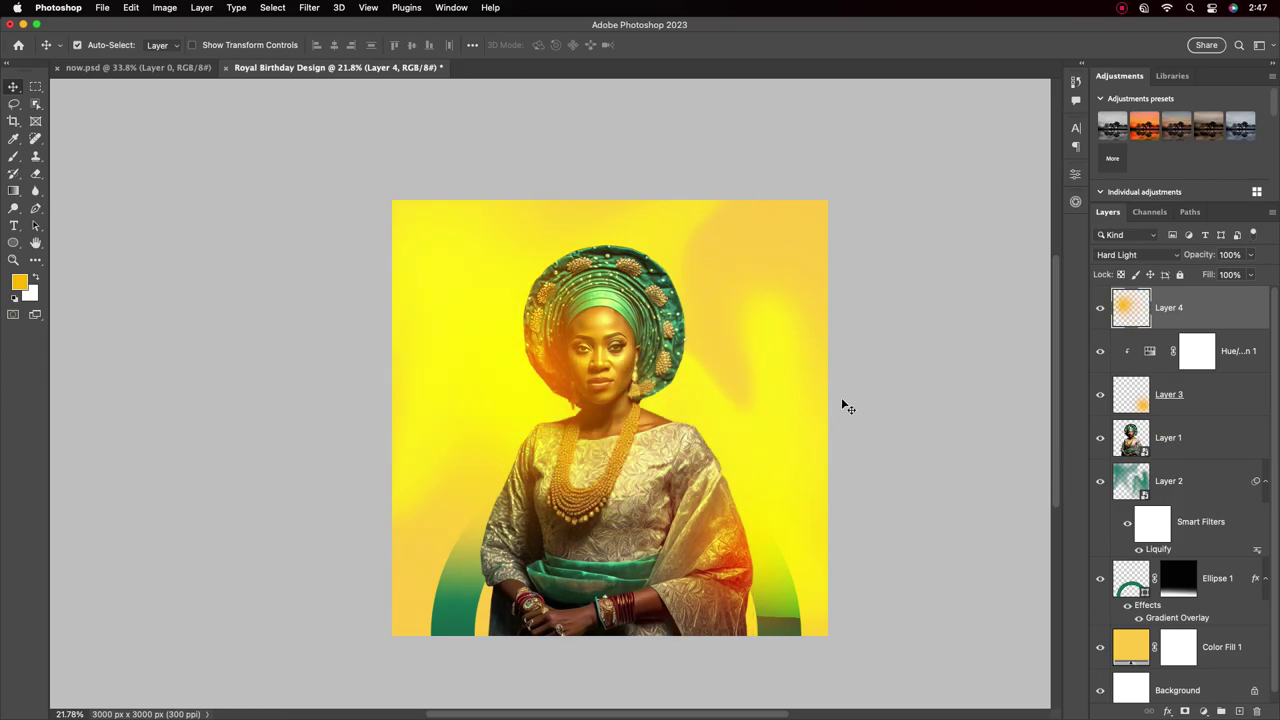
Step: Add a Hue/Saturation 2 adjustment over Layer 4 with Hue −18 and Saturation +33
click(1208, 715)
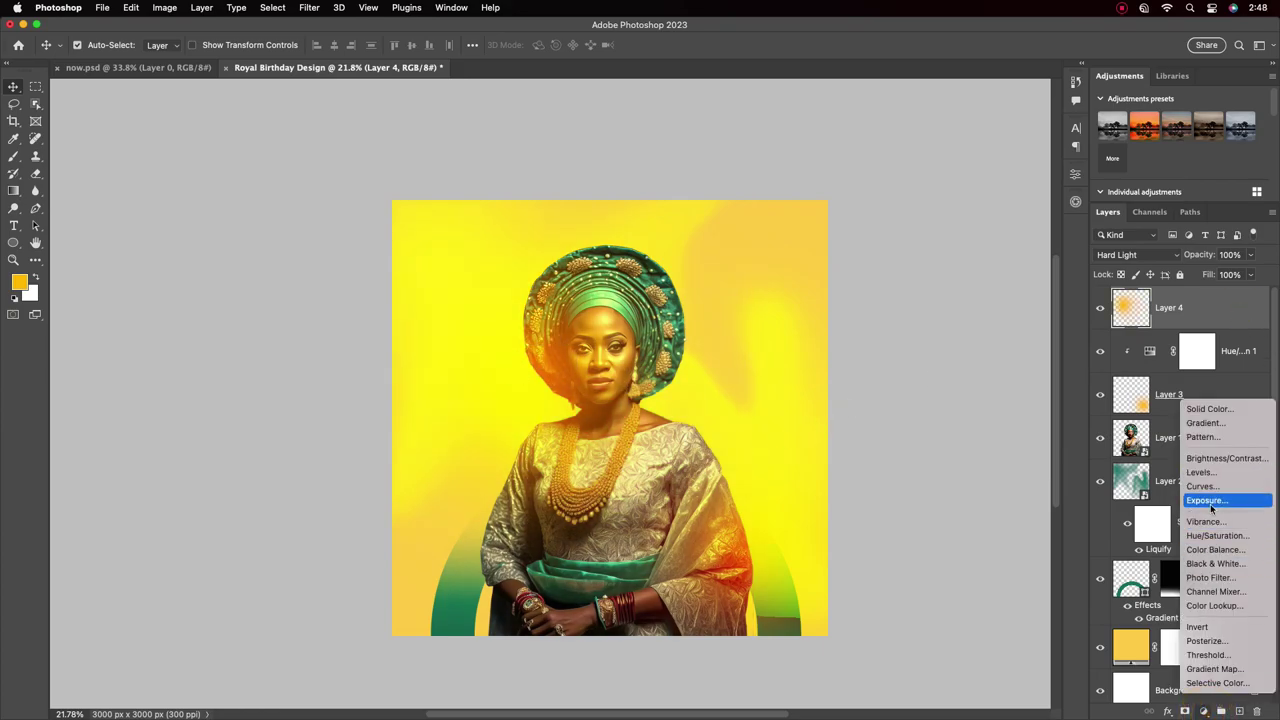
click(1214, 534)
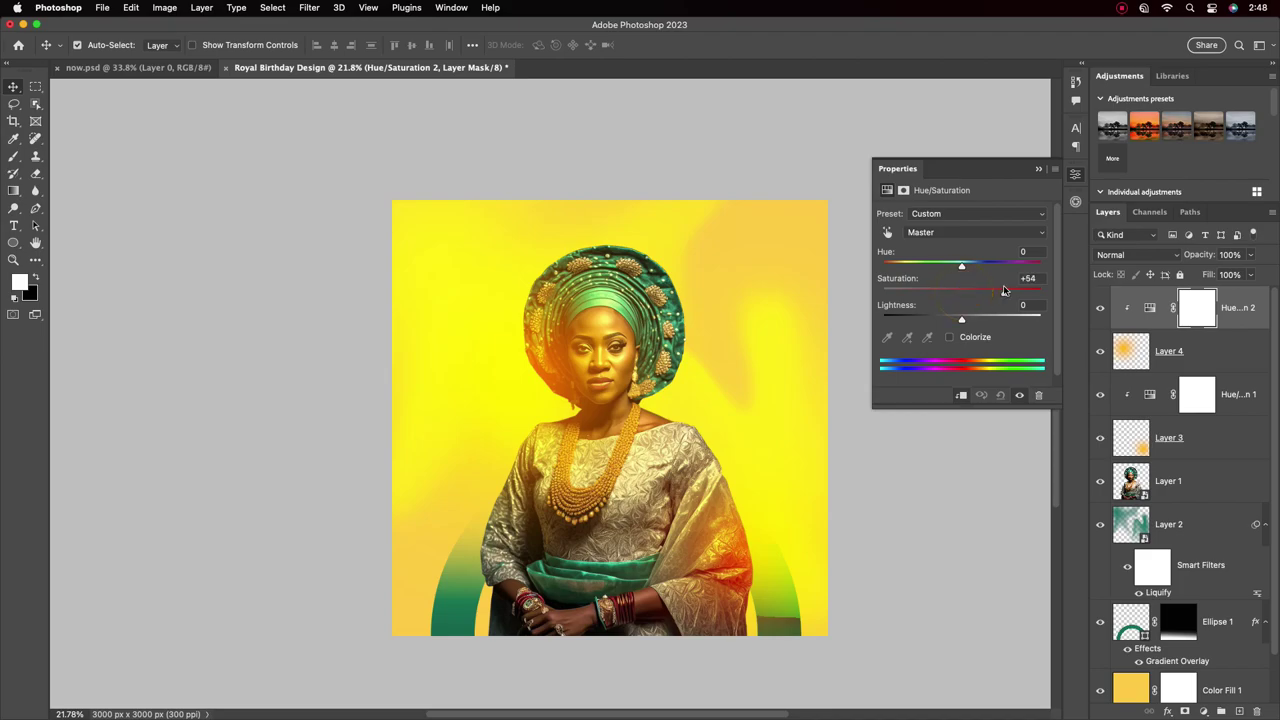
mouse_move(962, 267)
mouse_down()
mouse_move(987, 292)
mouse_move(957, 267)
mouse_up()
click(962, 320)
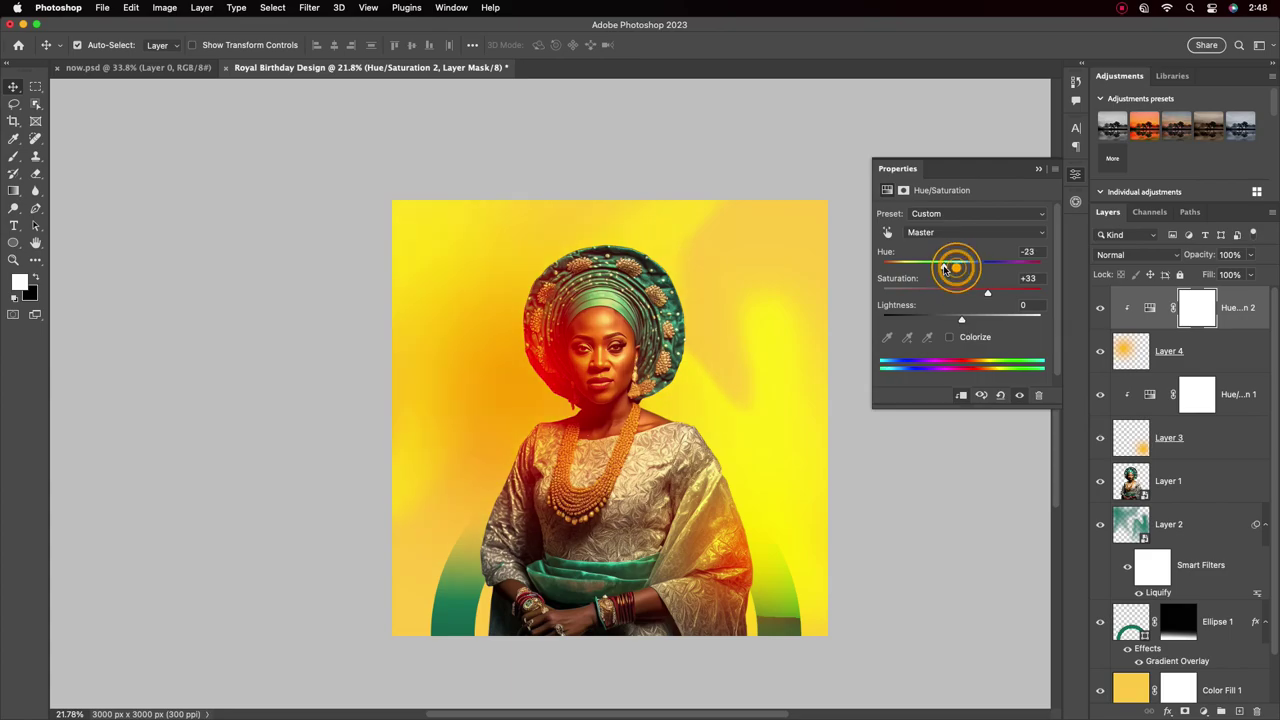
click(516, 337)
click(1146, 306)
drag(955, 266, 947, 267)
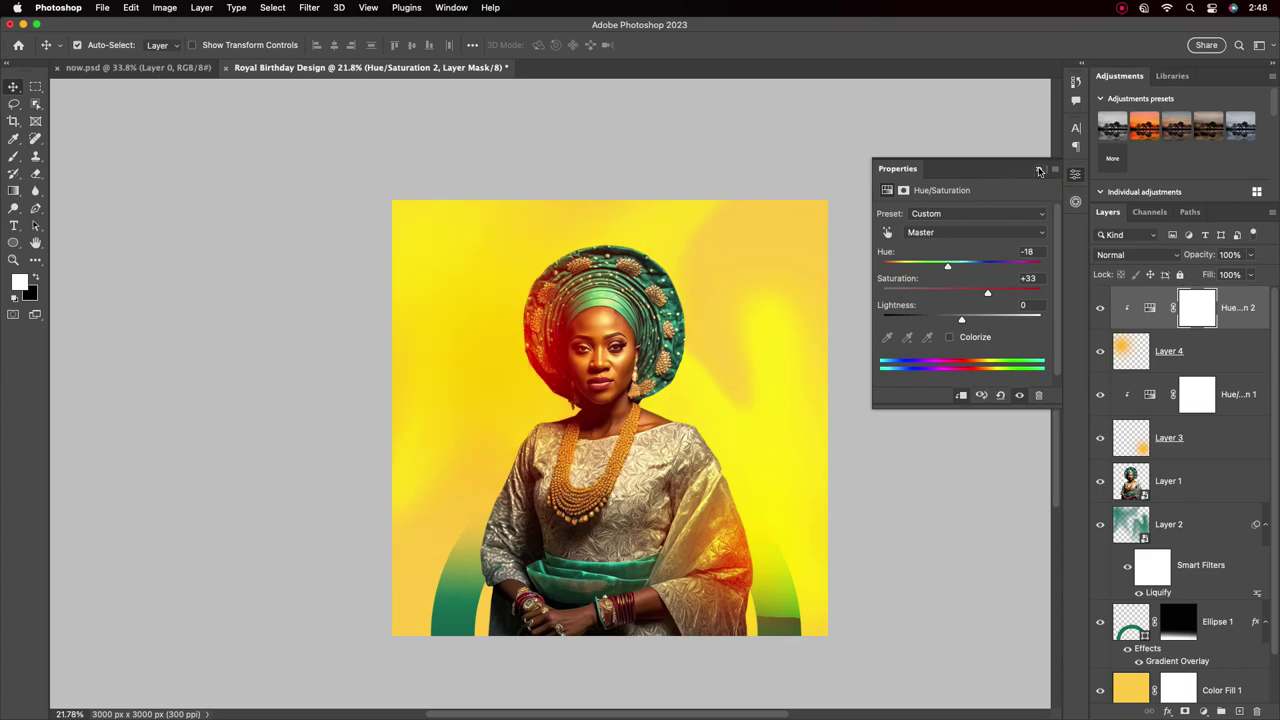
click(1039, 171)
scroll(800, 409, up, 5)
scroll(737, 420, down, 3)
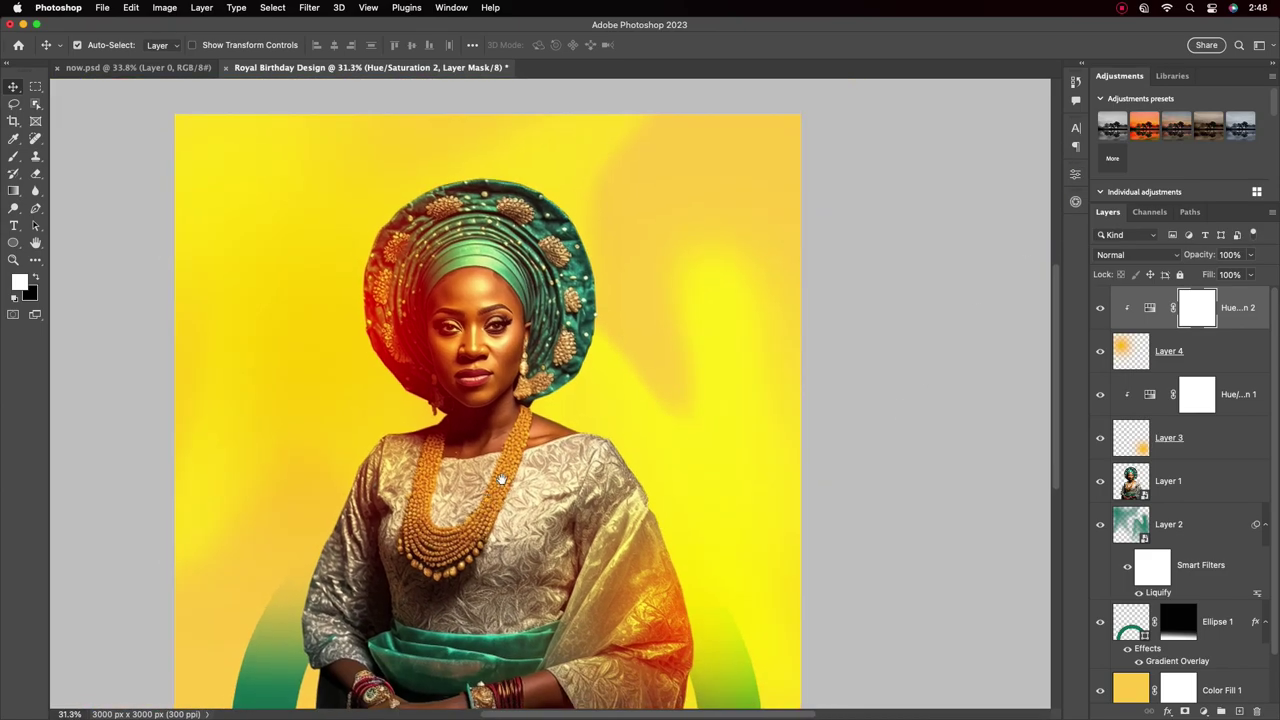
scroll(552, 470, down, 2)
Step: After trying green and red fills, set Color Fill 1 to golden yellow #edb620
scroll(1200, 620, down, 2)
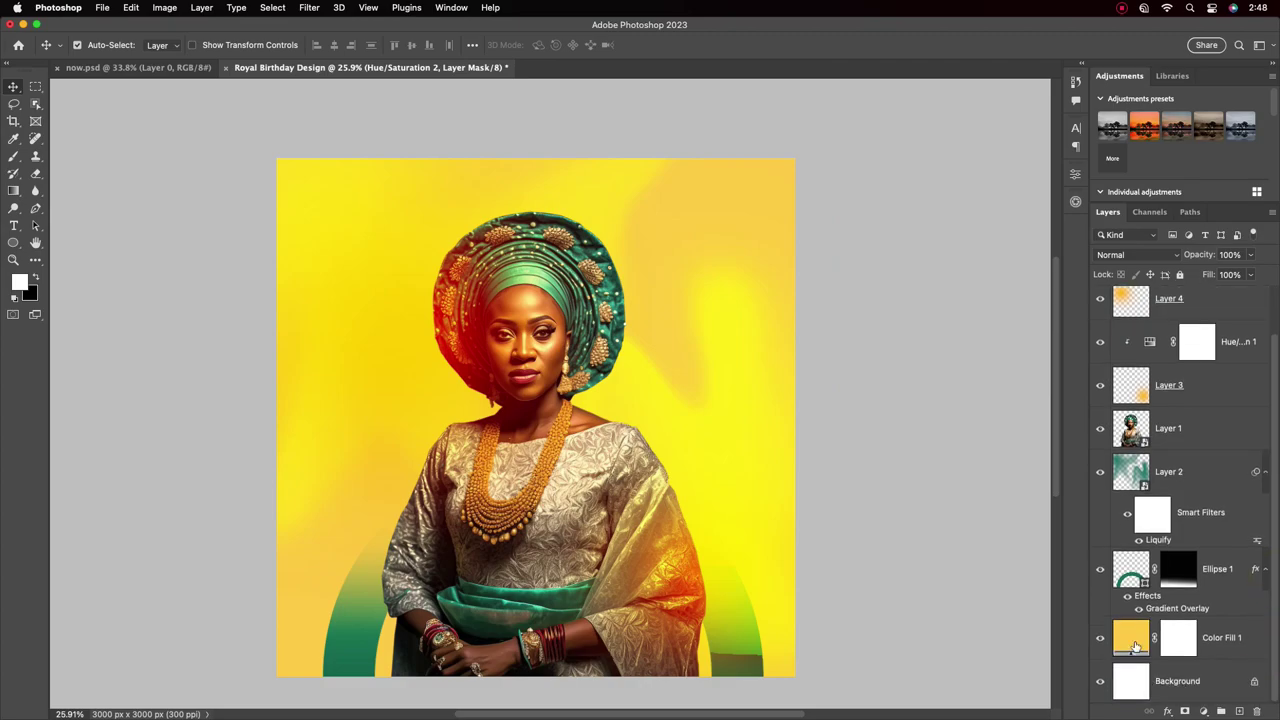
double_click(1131, 637)
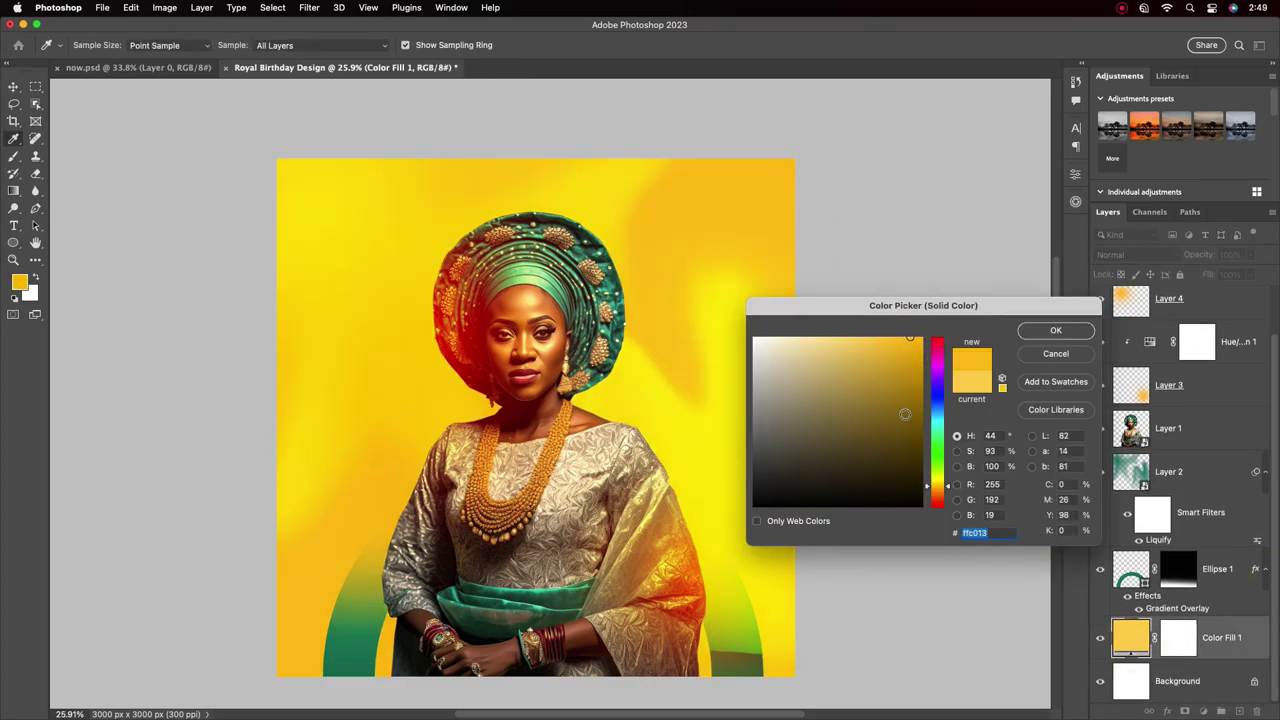
click(581, 296)
click(612, 304)
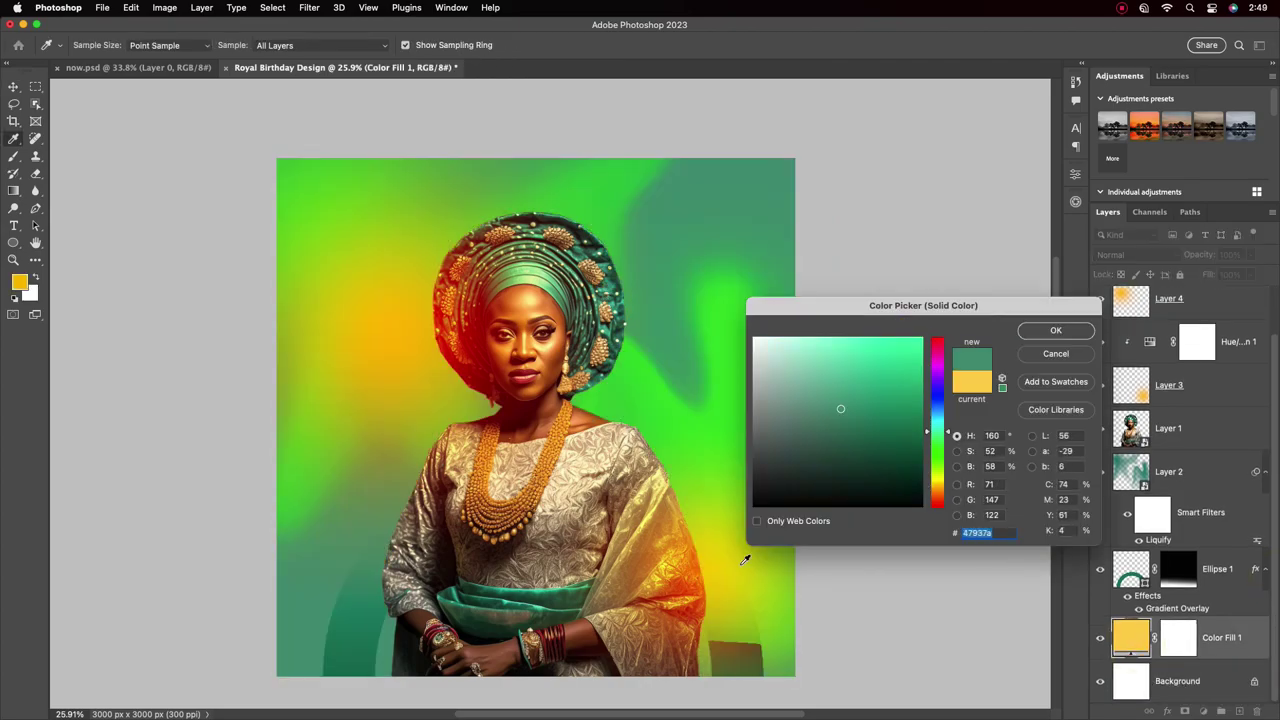
click(686, 574)
click(705, 562)
click(976, 375)
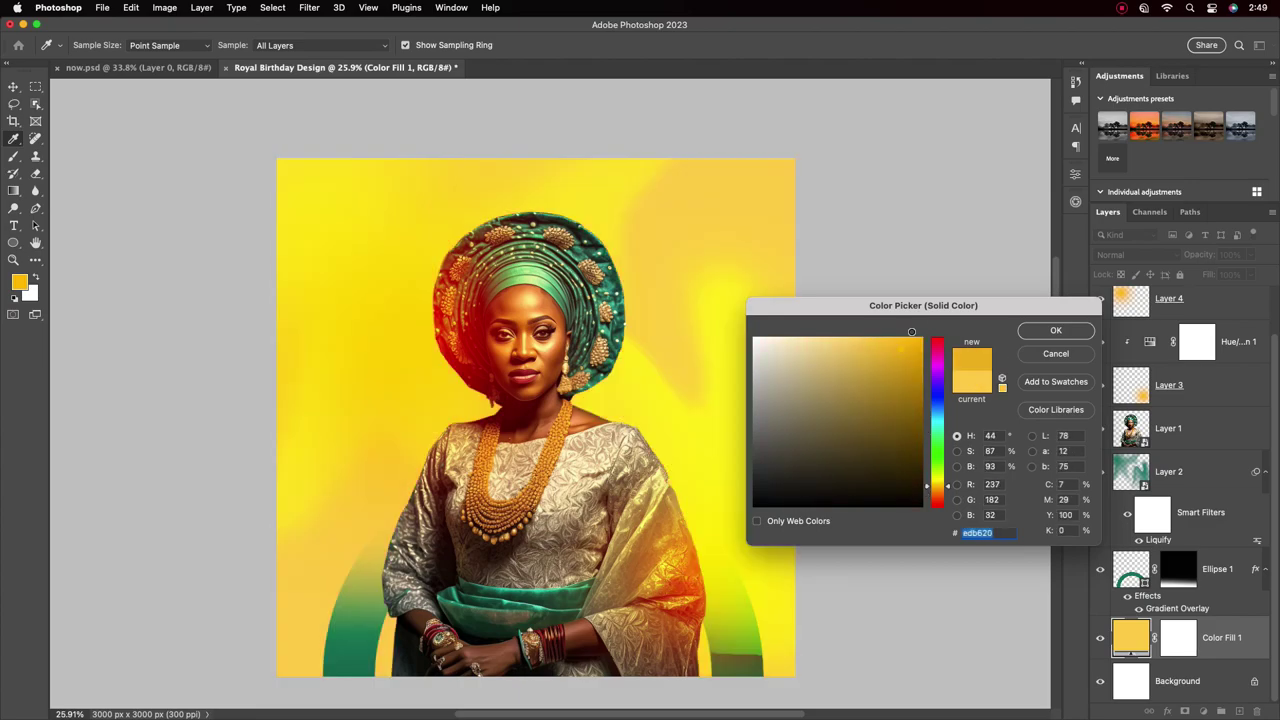
click(1055, 330)
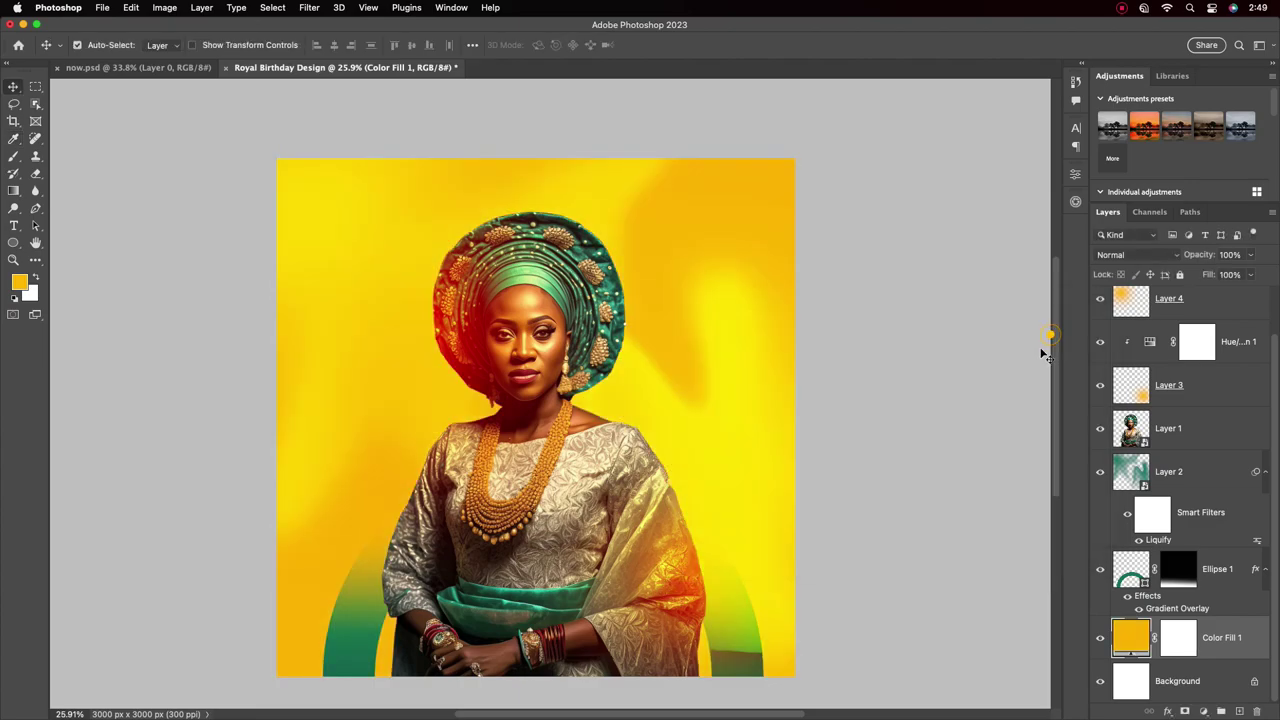
scroll(713, 594, down, 2)
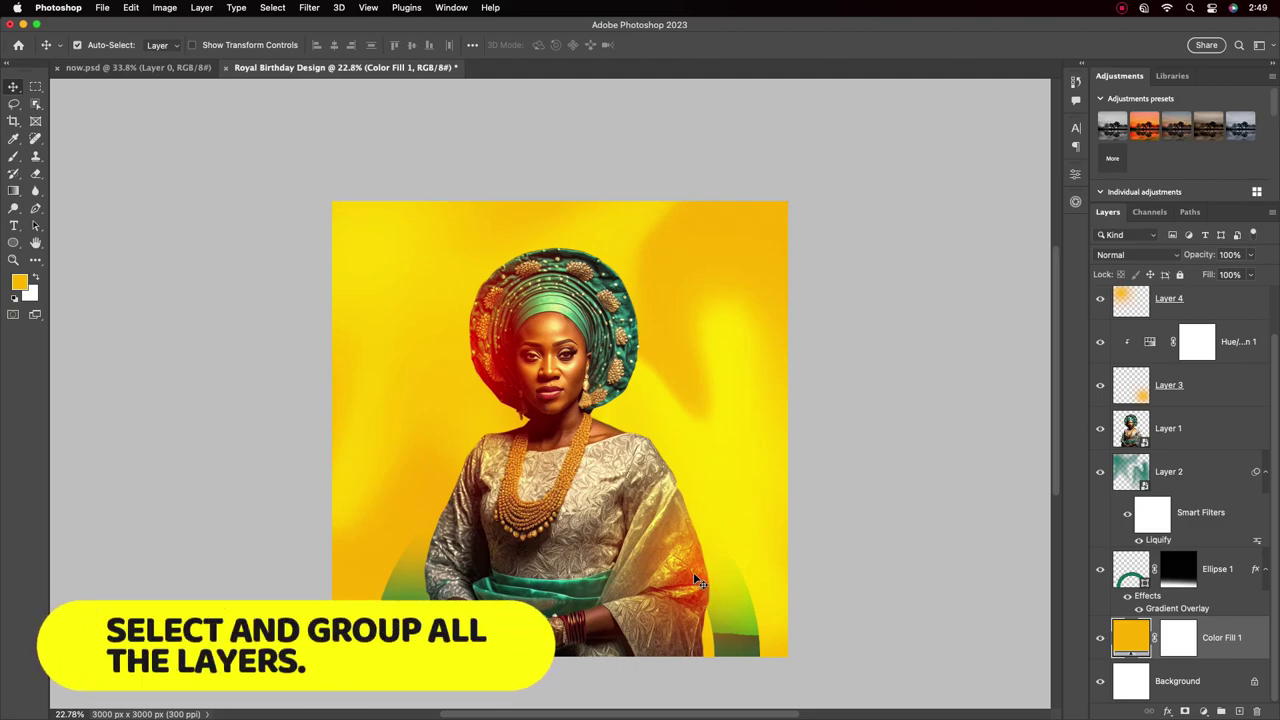
Step: Delete a stray Hue/Saturation layer, then group Layer 4 through Color Fill 1 as 'Design'
click(693, 572)
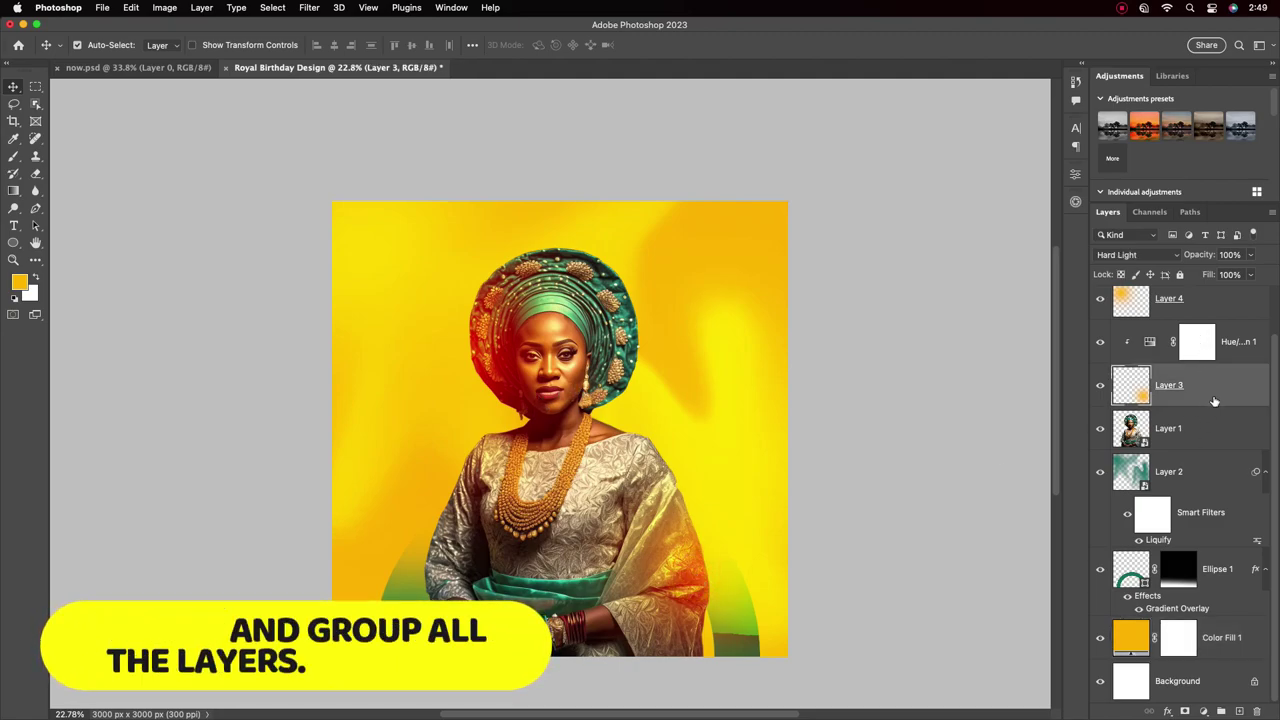
click(1215, 298)
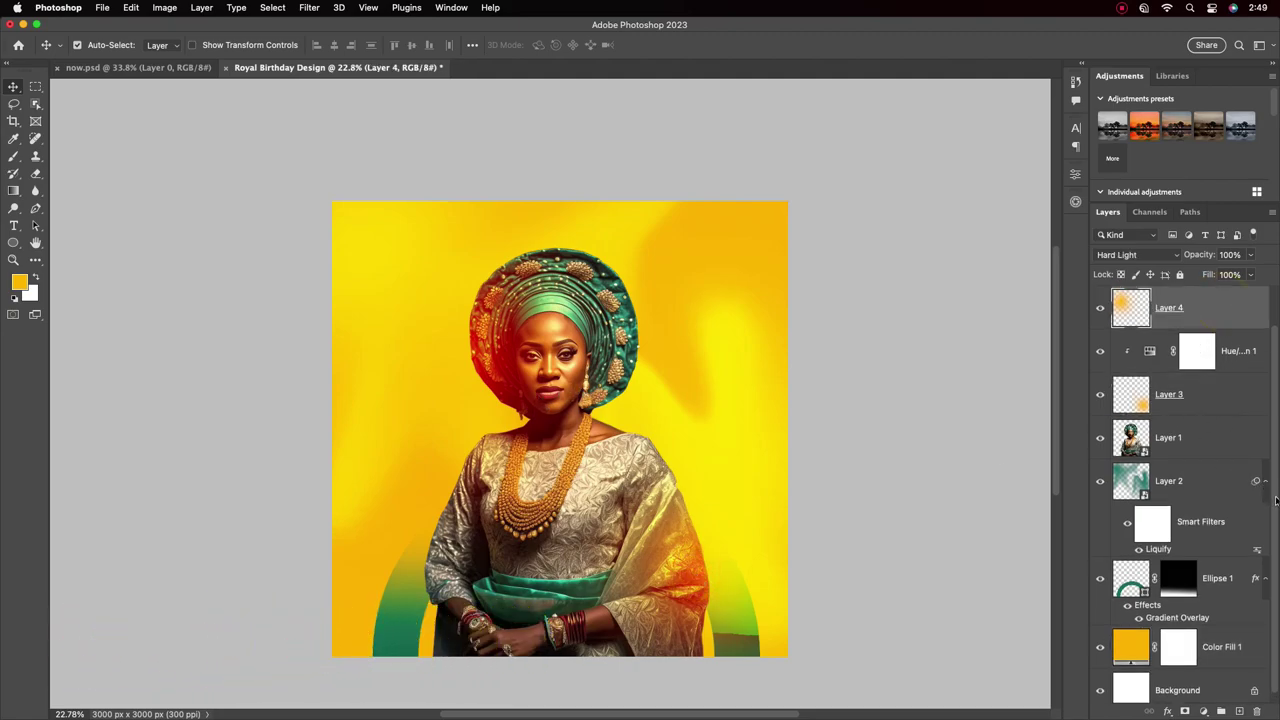
click(1245, 318)
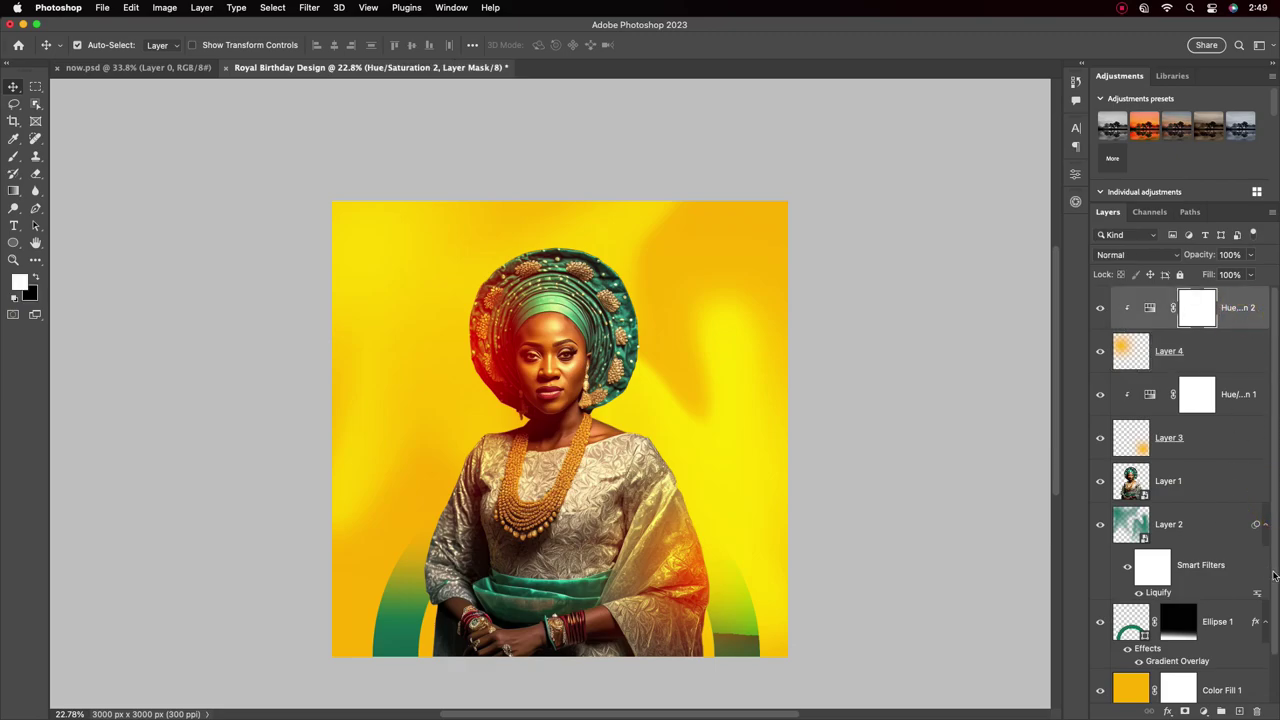
key(Delete)
shift+click(1228, 645)
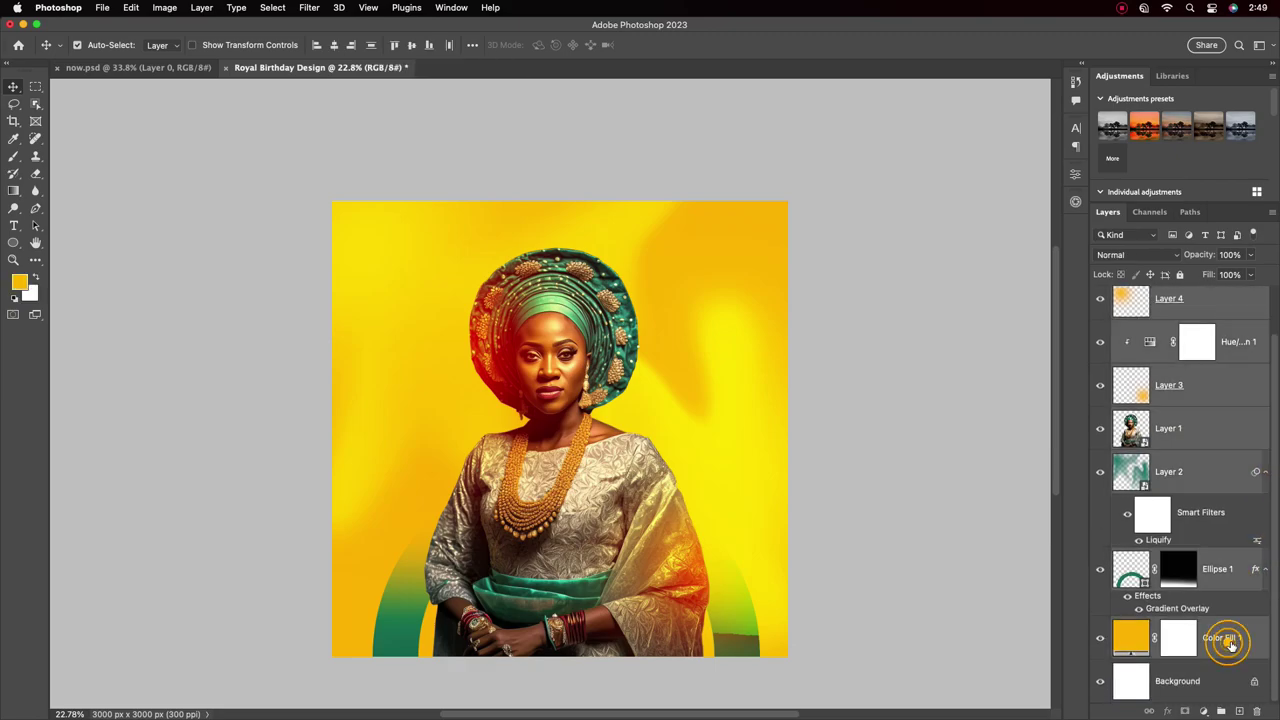
click(1222, 710)
text(Design)
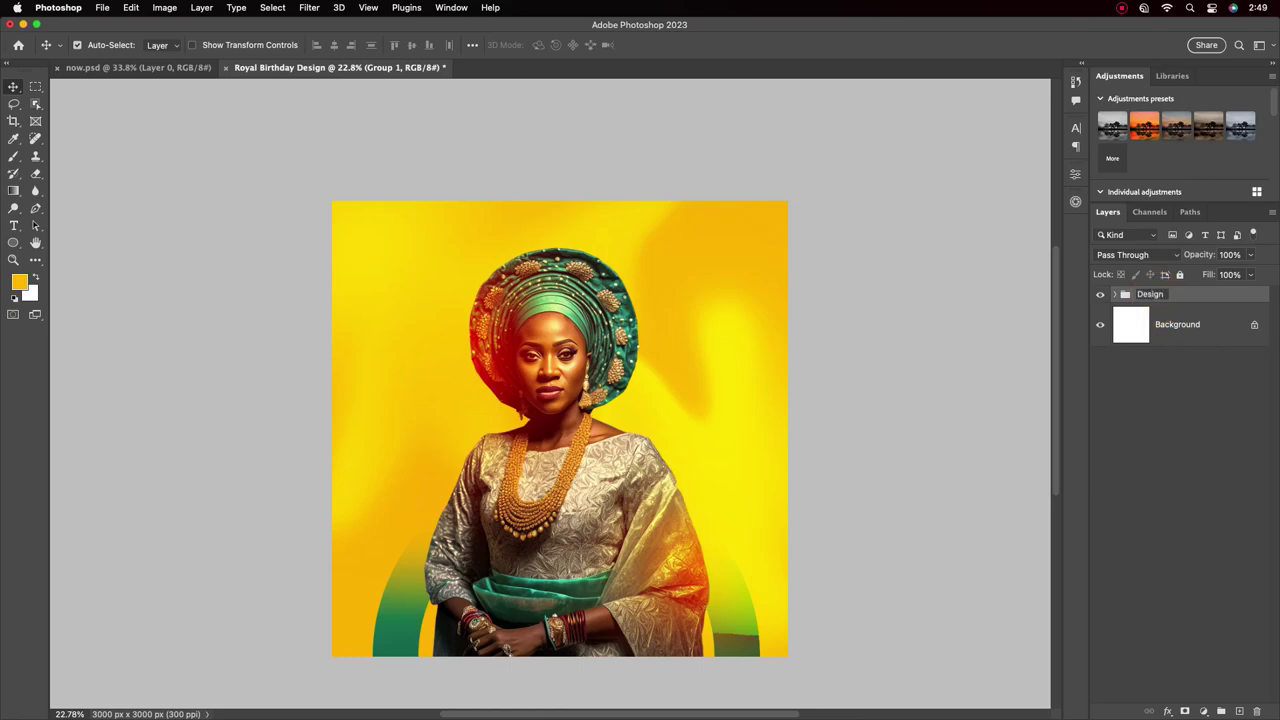
key(Return)
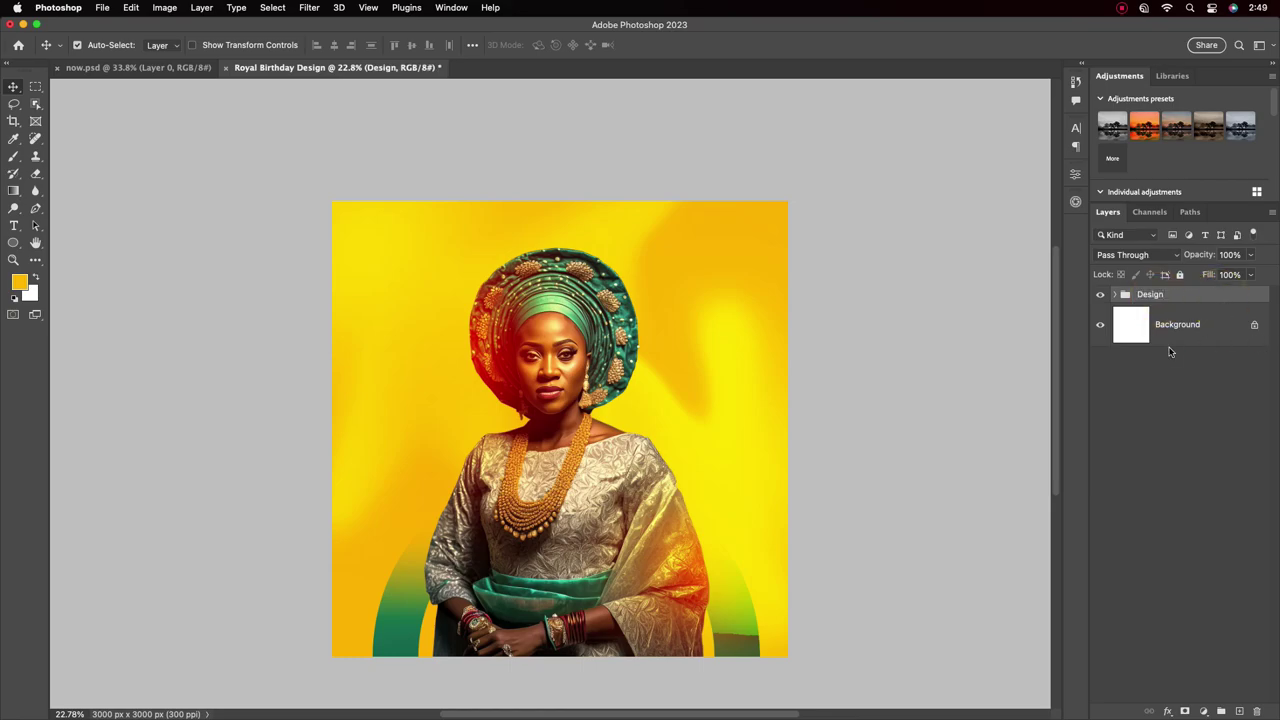
Step: Lock the Design group and draw a strokeless yellow rectangle over the lower dress
click(1180, 274)
click(15, 243)
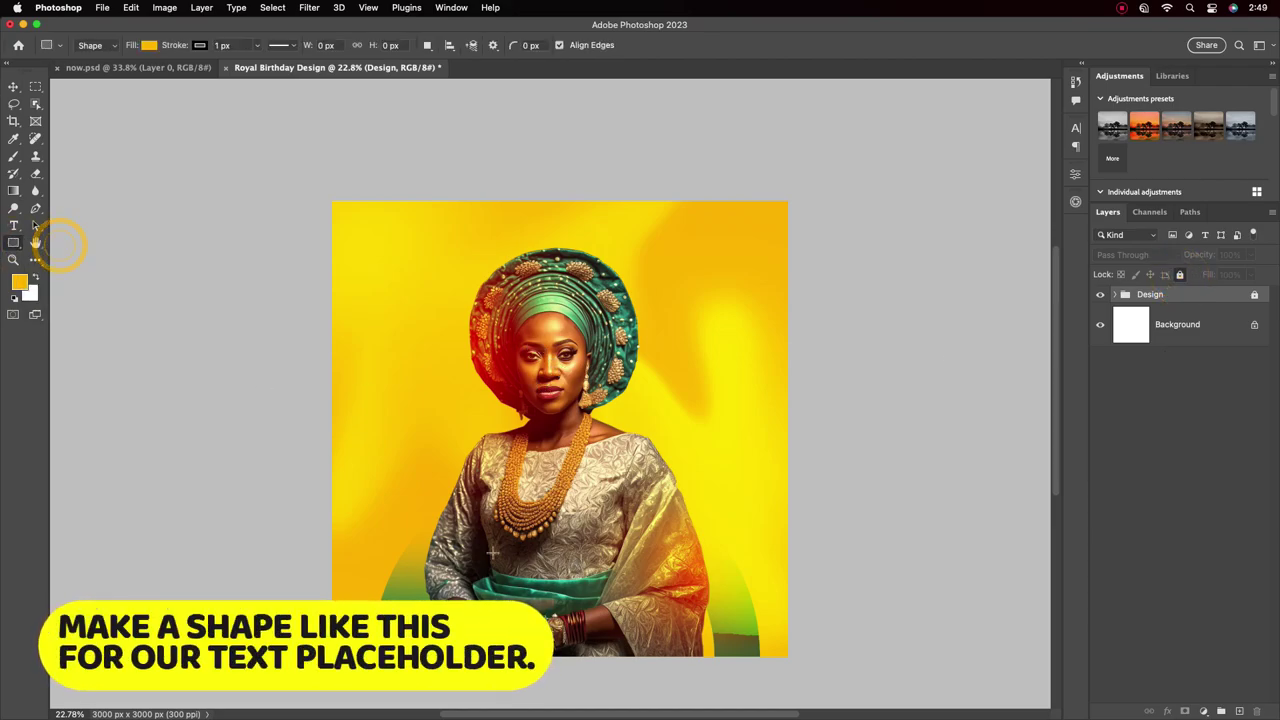
drag(458, 522, 598, 592)
click(12, 88)
drag(508, 555, 467, 560)
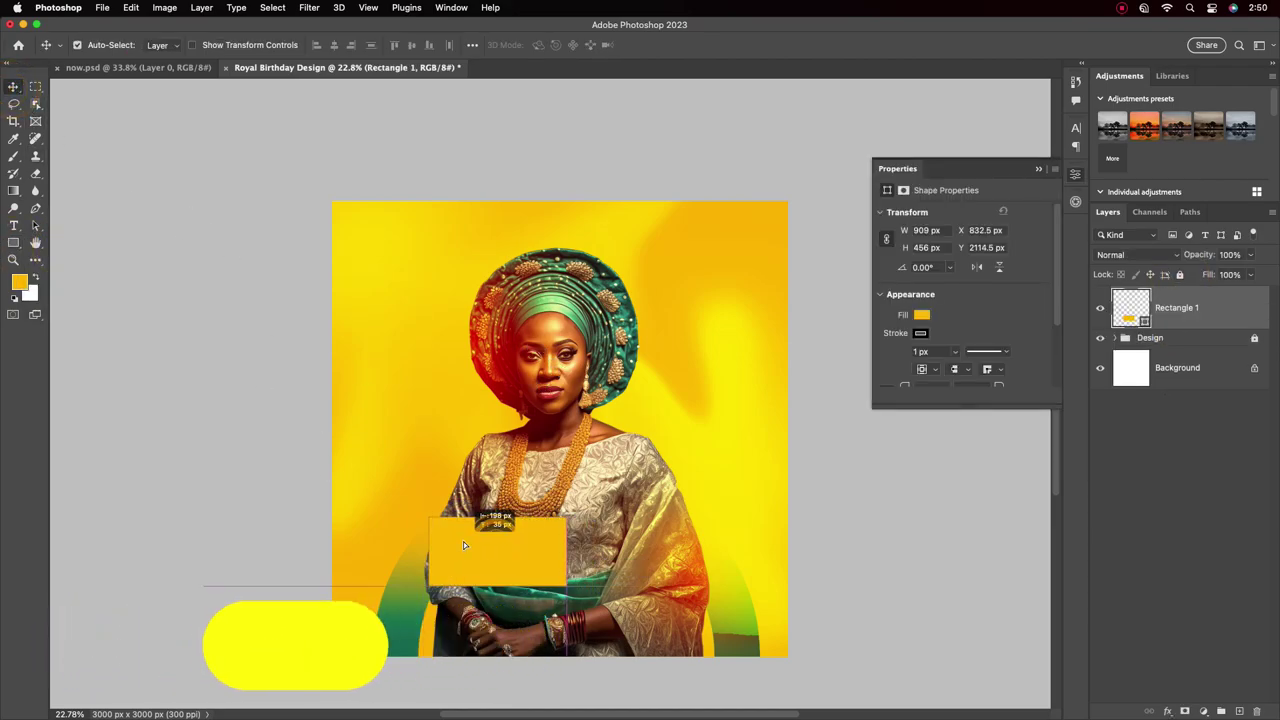
click(920, 333)
click(893, 355)
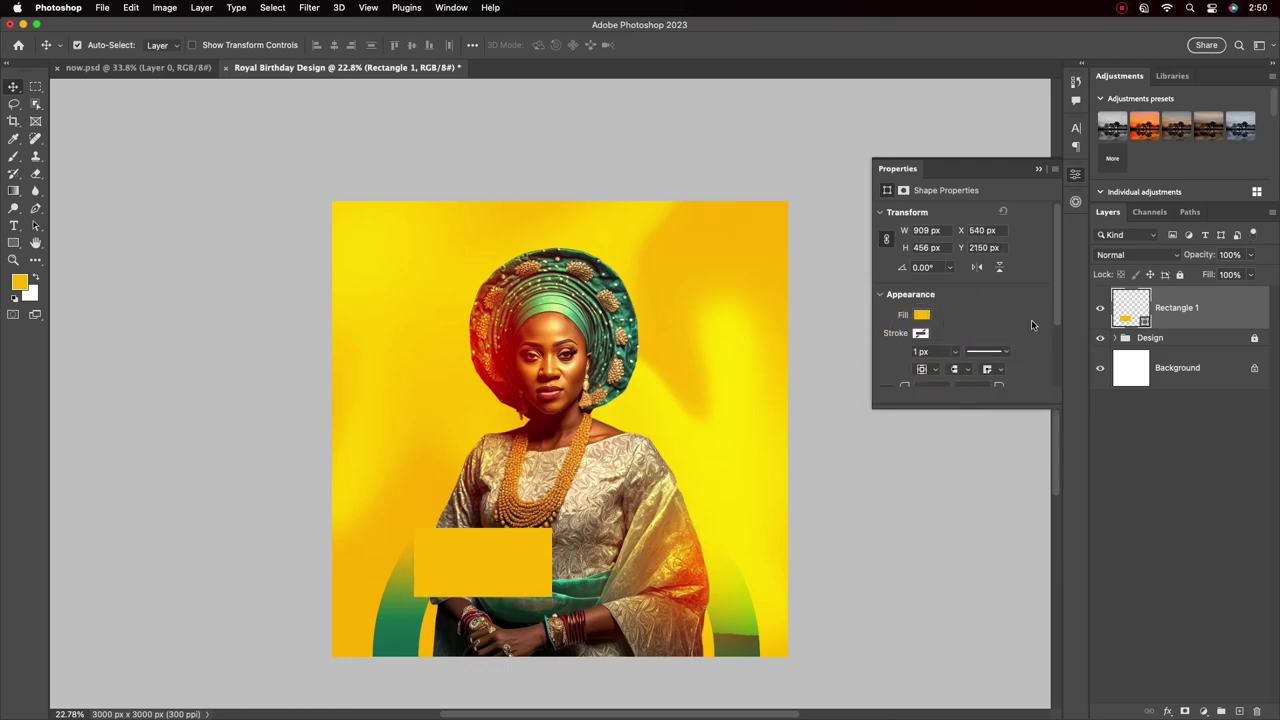
Step: Scale the rectangle to about 120% and round its corners to 0/174/267/157 px
drag(1057, 306, 1057, 363)
click(886, 310)
drag(998, 318, 1010, 318)
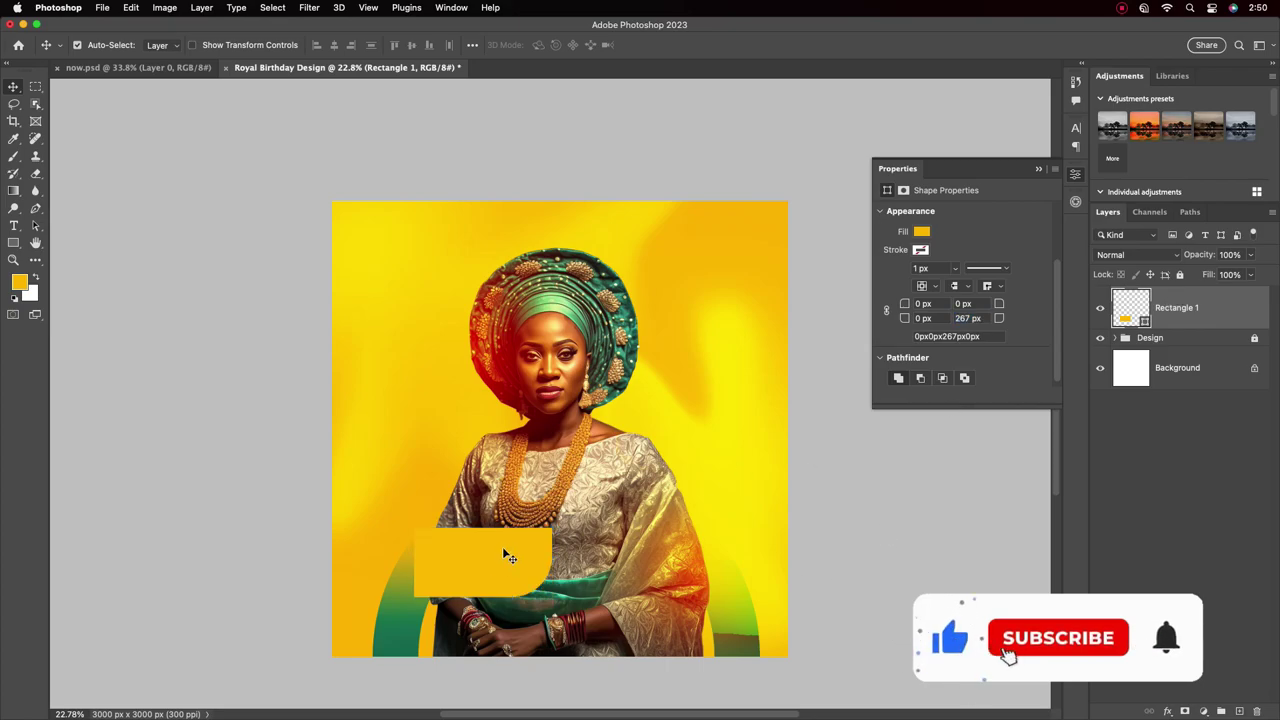
key(ctrl+t)
mouse_move(552, 562)
mouse_down()
mouse_move(576, 564)
mouse_move(518, 562)
mouse_up()
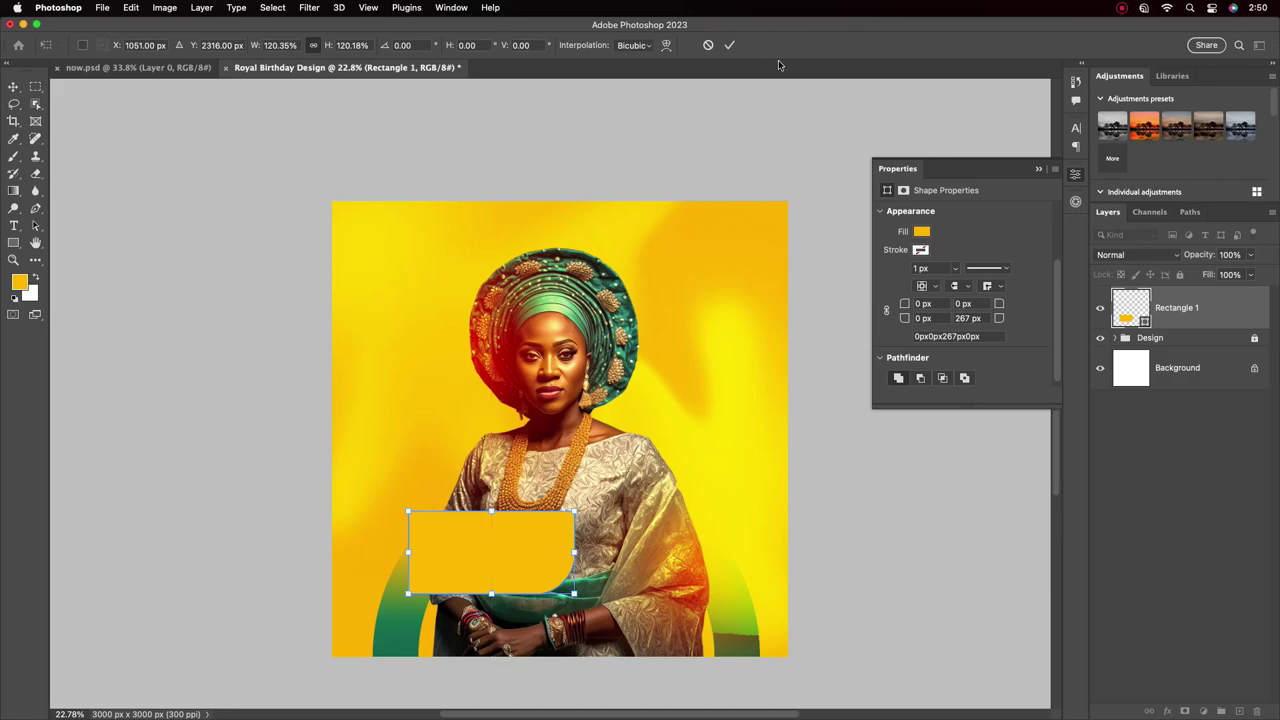
click(730, 45)
mouse_move(904, 318)
mouse_down()
mouse_move(1006, 321)
mouse_move(1016, 304)
mouse_up()
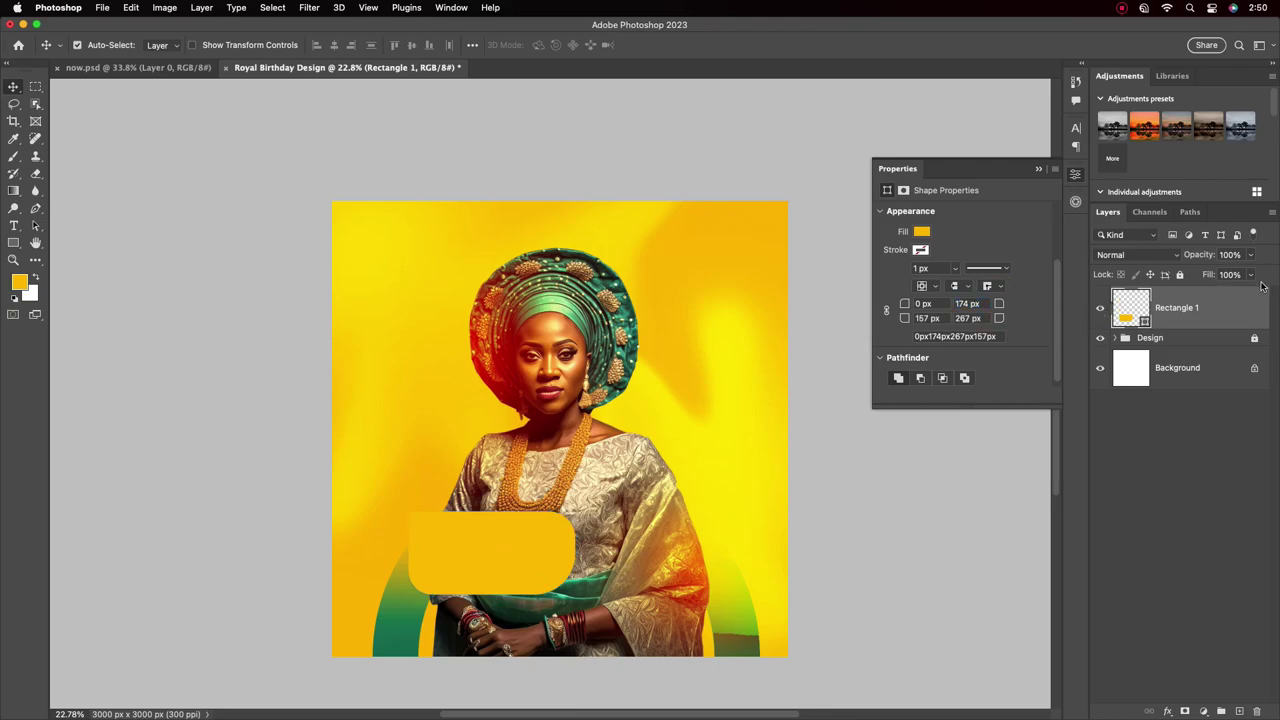
Step: Fill Rectangle 1 with a teal sampled from the headwrap
double_click(1146, 318)
click(399, 647)
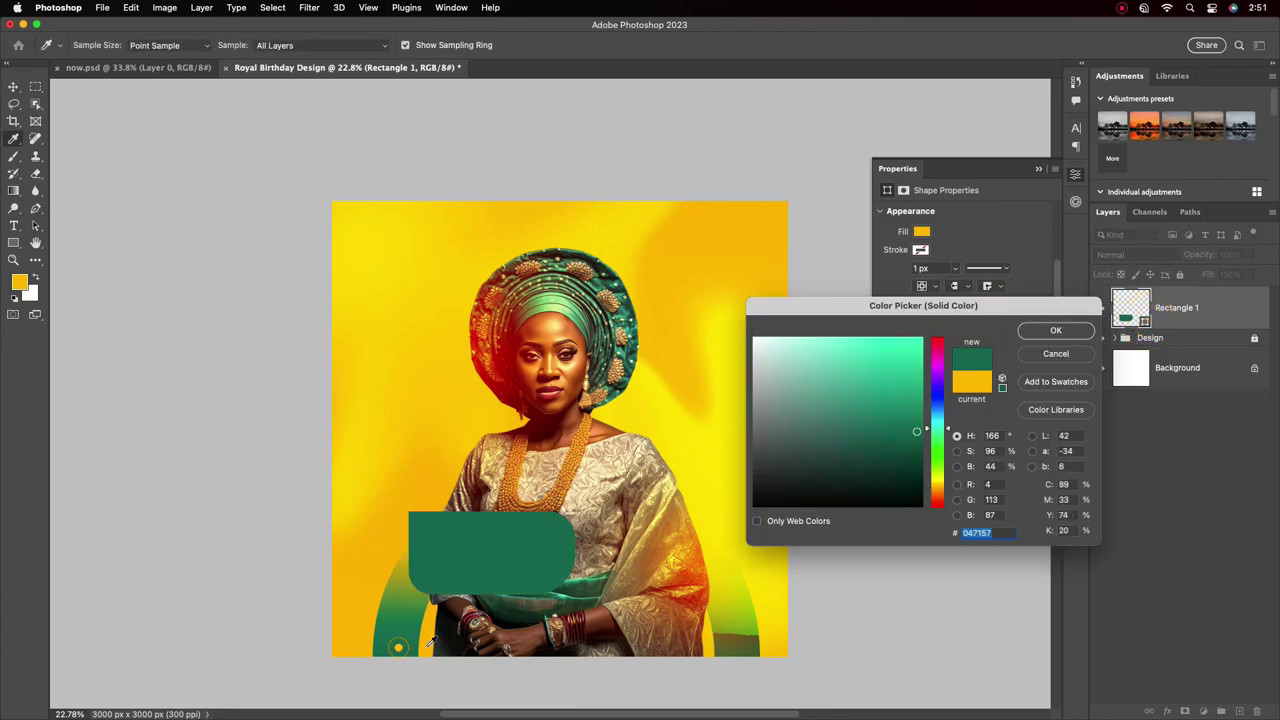
click(628, 312)
click(1058, 331)
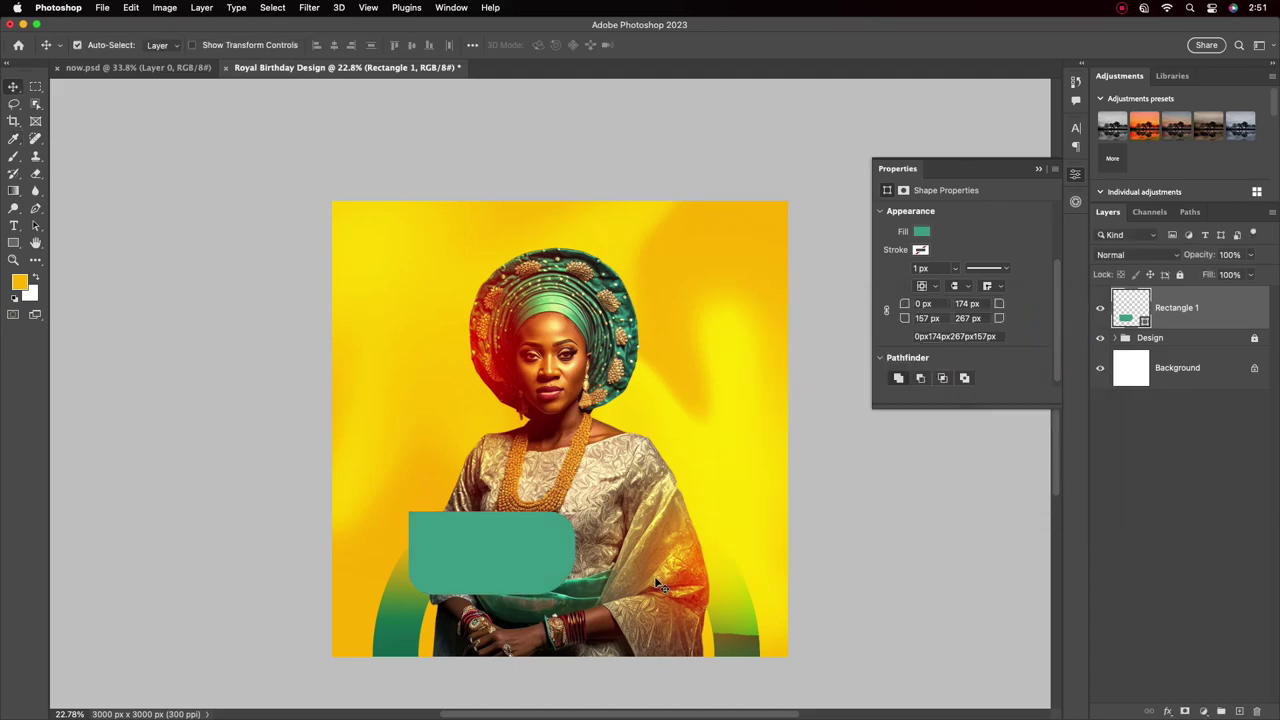
Step: Deepen the rectangle's fill to the darker teal-green #0c846b
double_click(1145, 321)
click(897, 425)
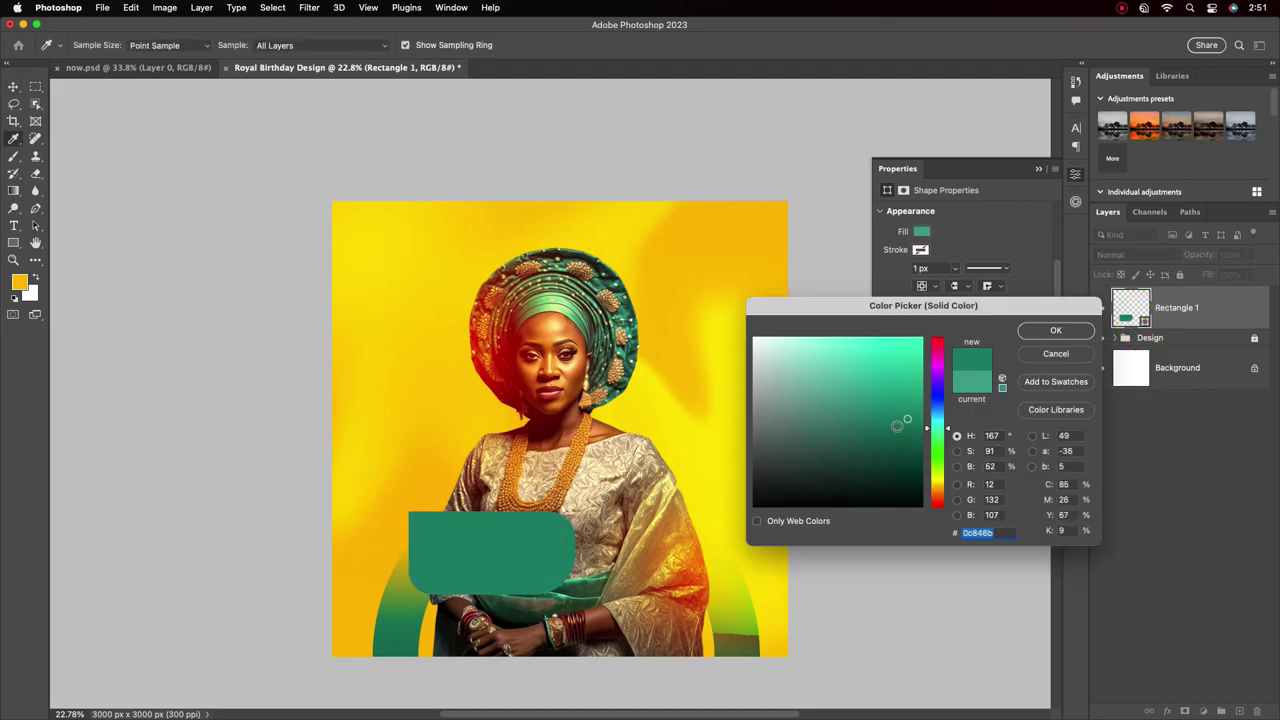
click(912, 414)
click(1056, 330)
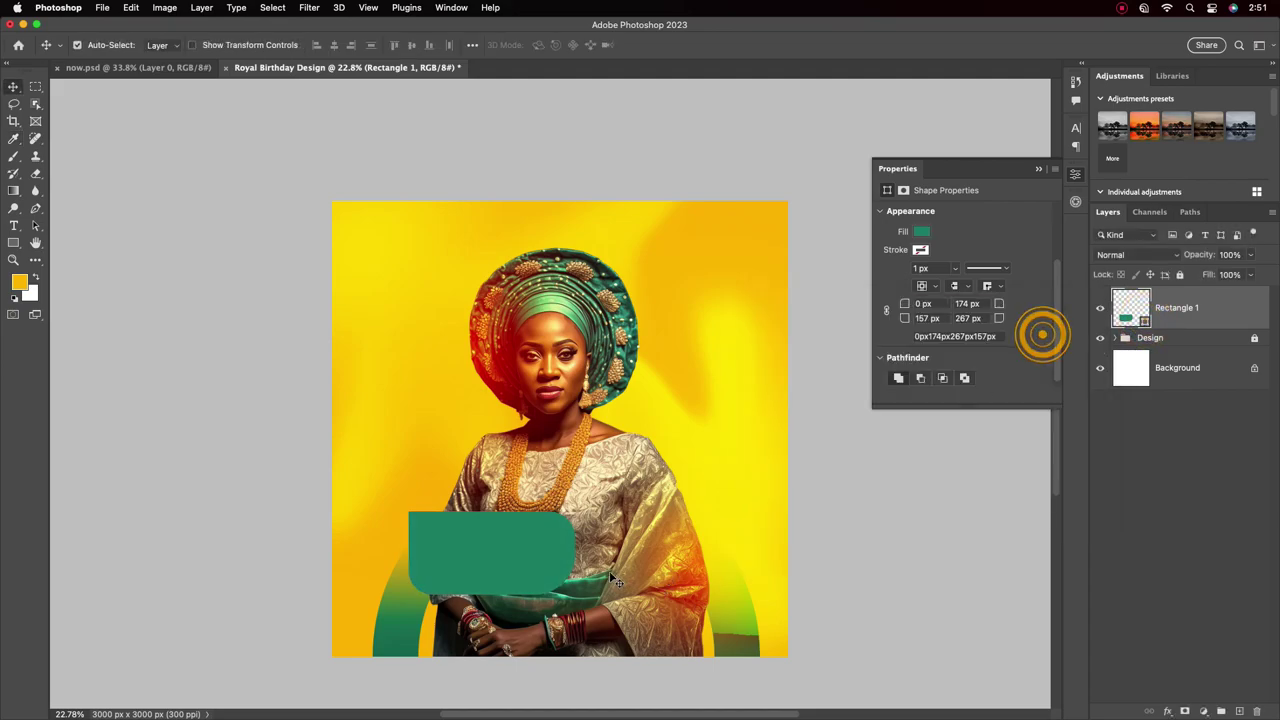
scroll(550, 548, up, 5)
scroll(551, 553, down, 2)
scroll(566, 537, down, 2)
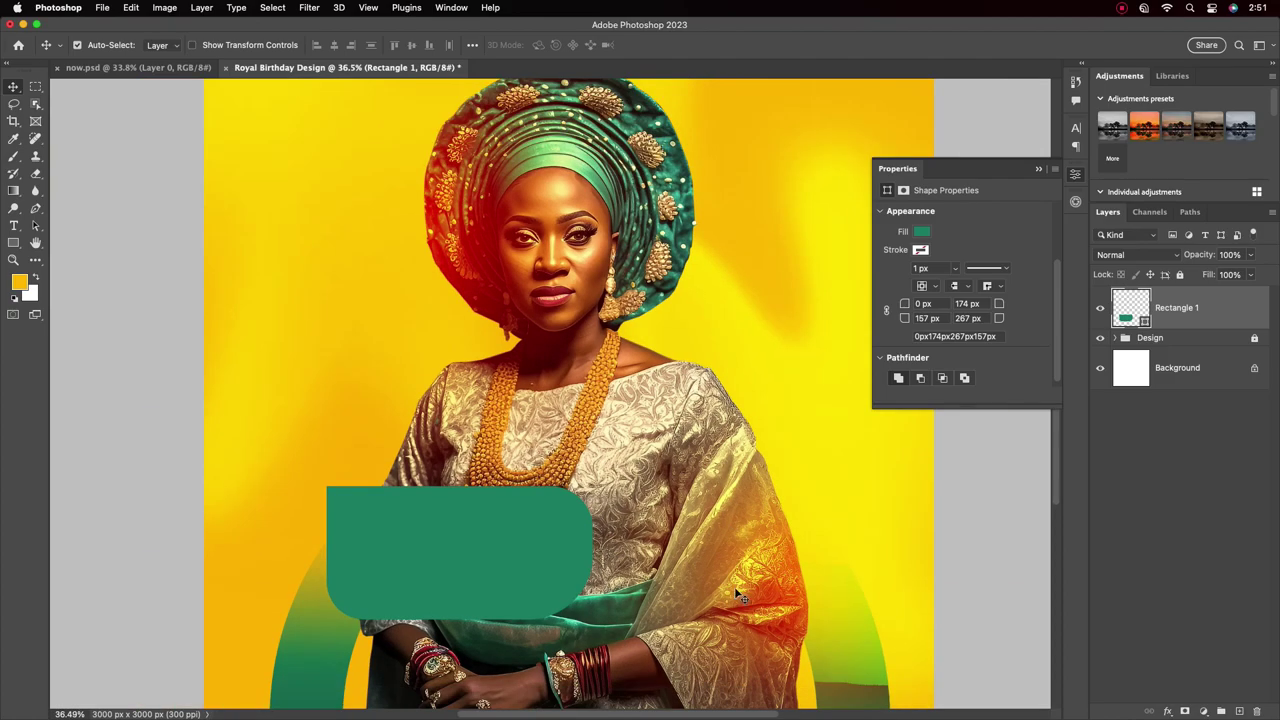
scroll(737, 596, down, 1)
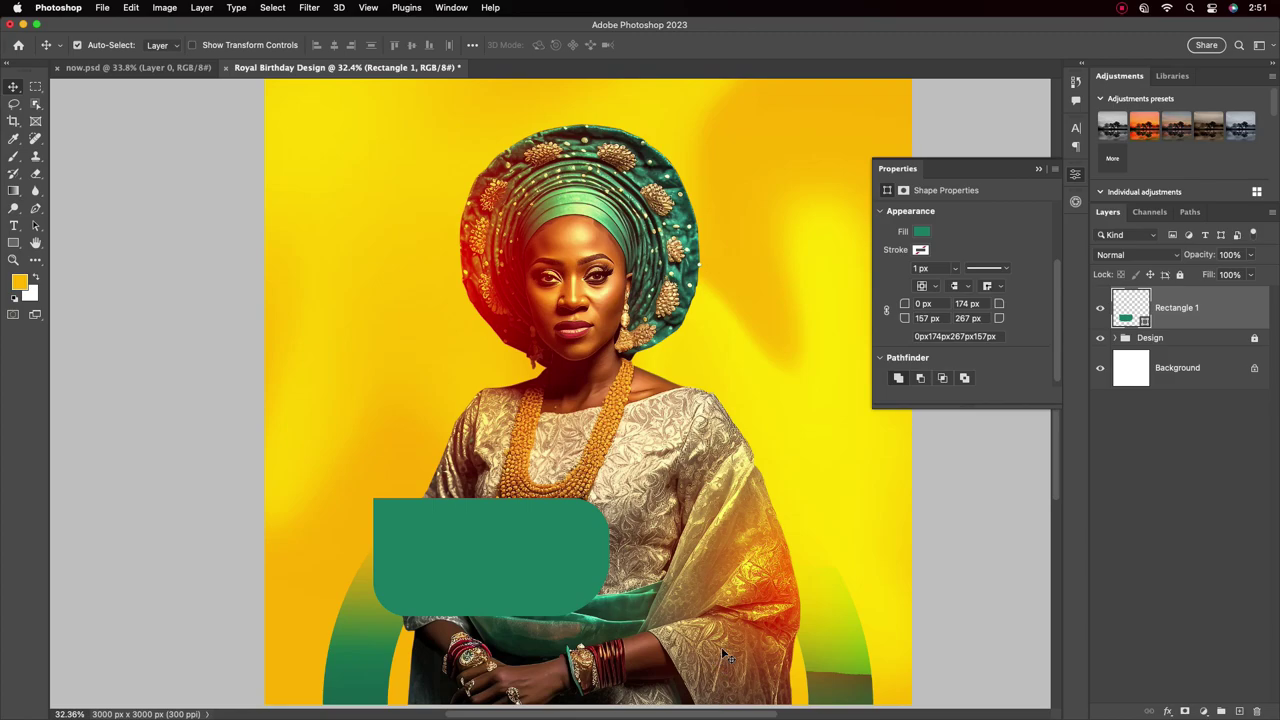
click(583, 420)
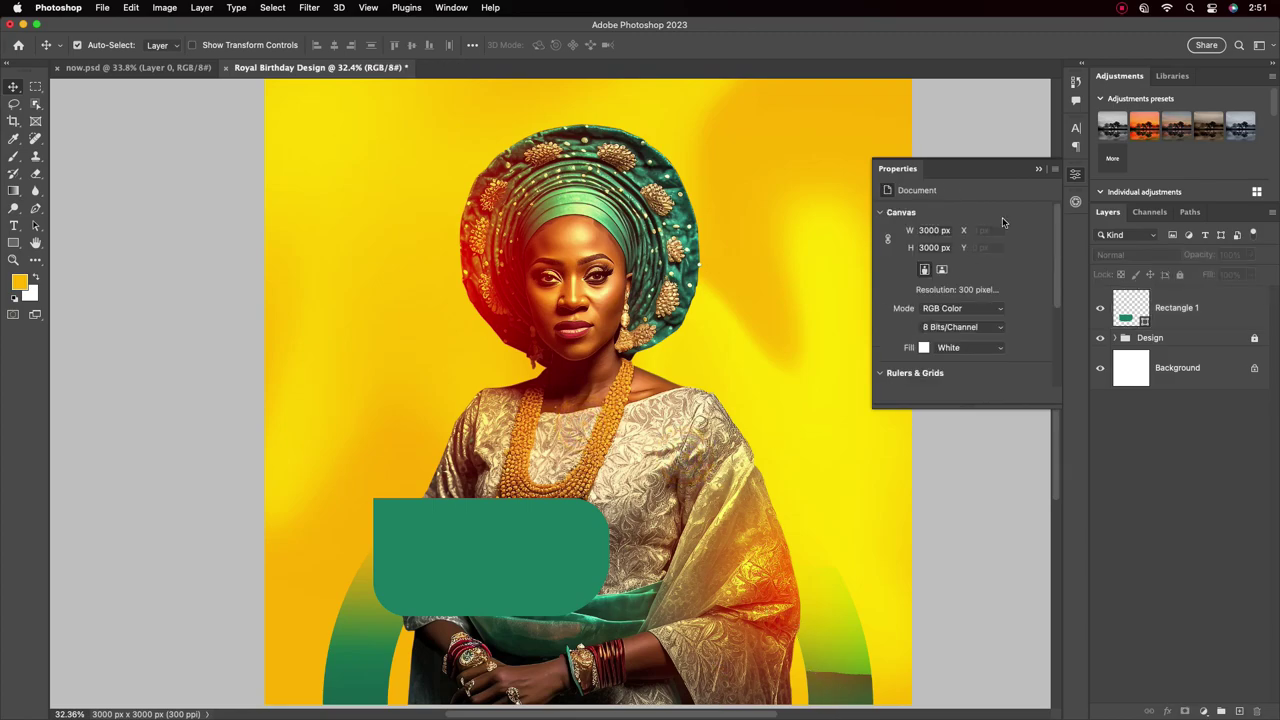
click(1038, 168)
click(430, 555)
Step: Draw a small yellow Rectangle 2 square to the right of the green box
right_click(14, 242)
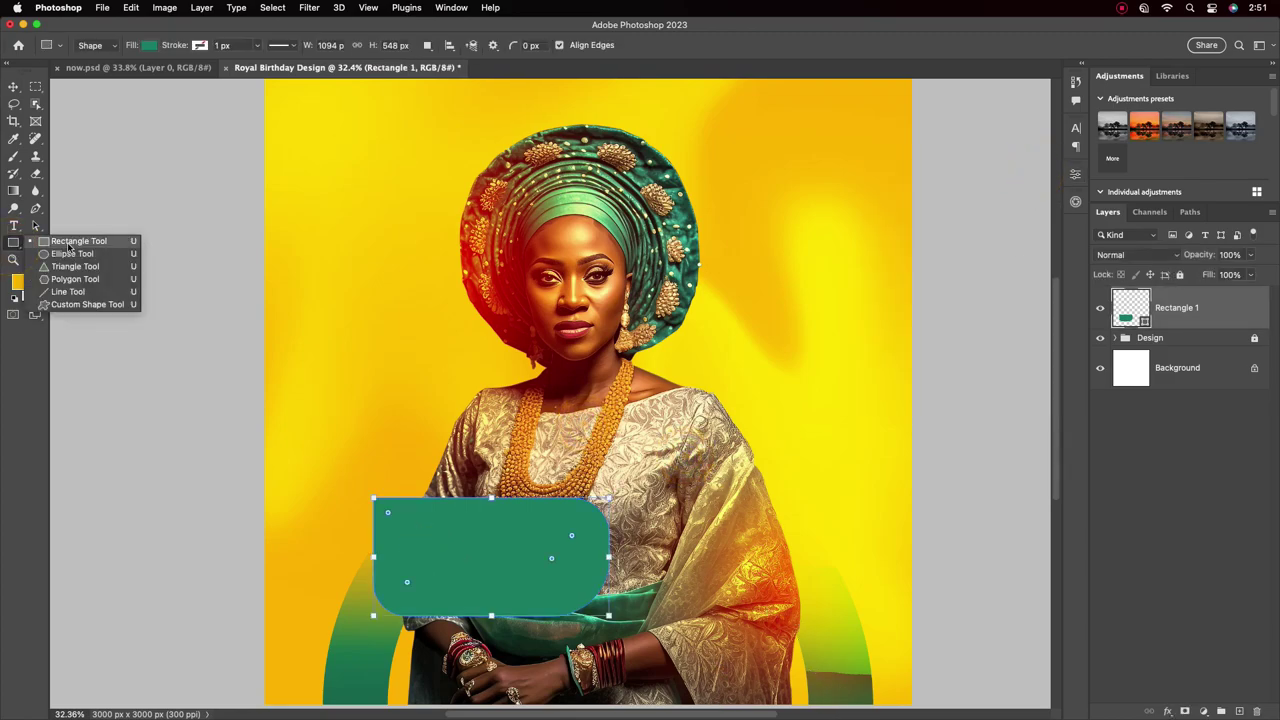
click(80, 242)
click(1160, 338)
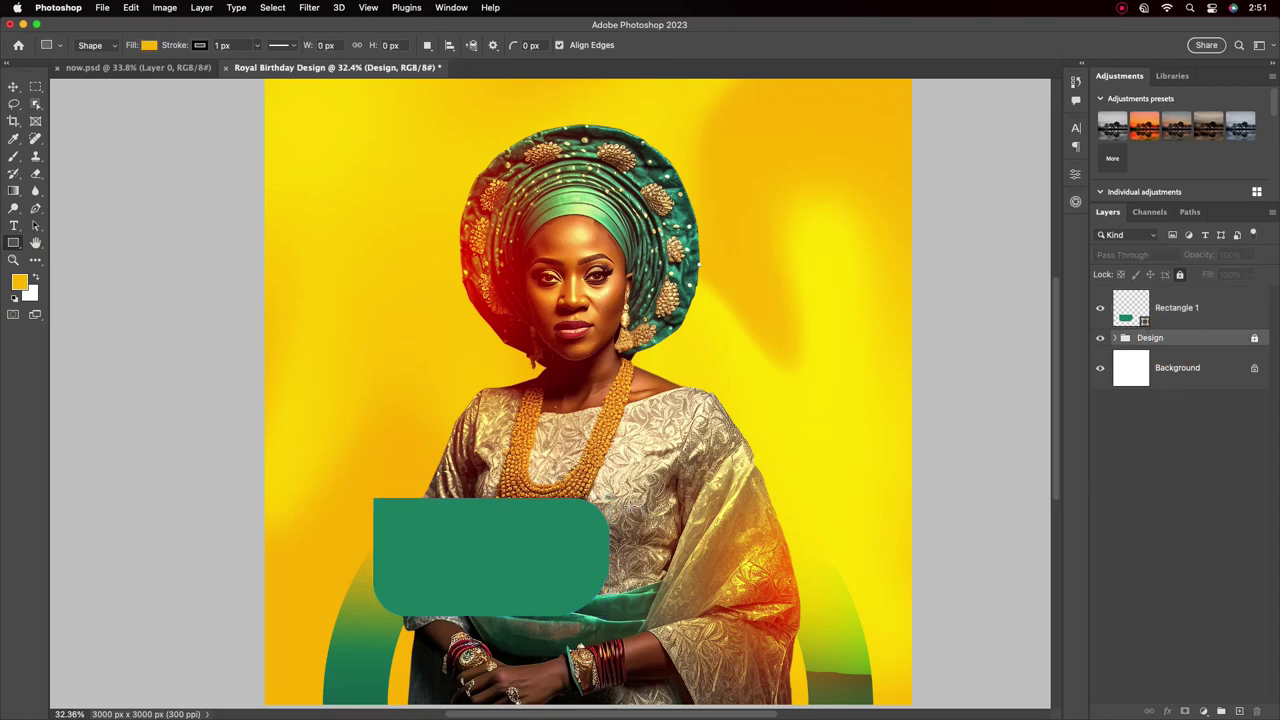
drag(645, 501, 716, 570)
scroll(1058, 313, down, 2)
drag(999, 356, 1025, 358)
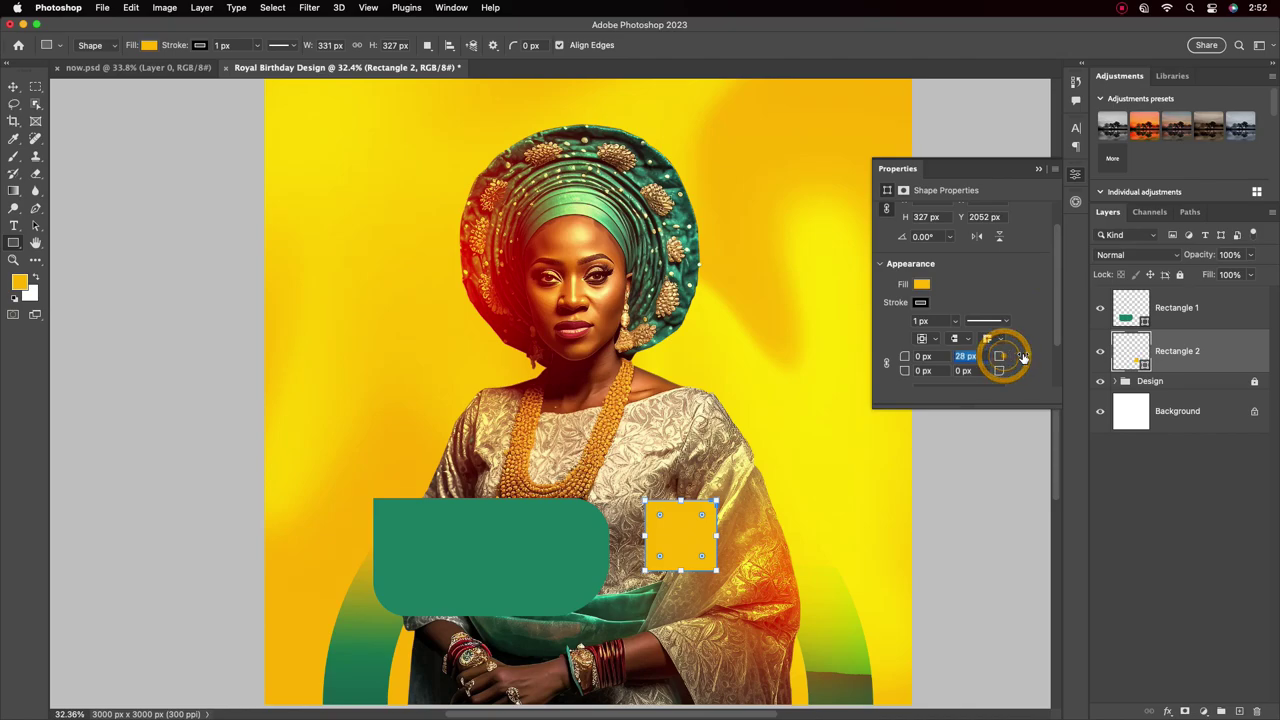
Step: Link the square's corner radii and round all four corners to 50 px
click(888, 364)
click(966, 357)
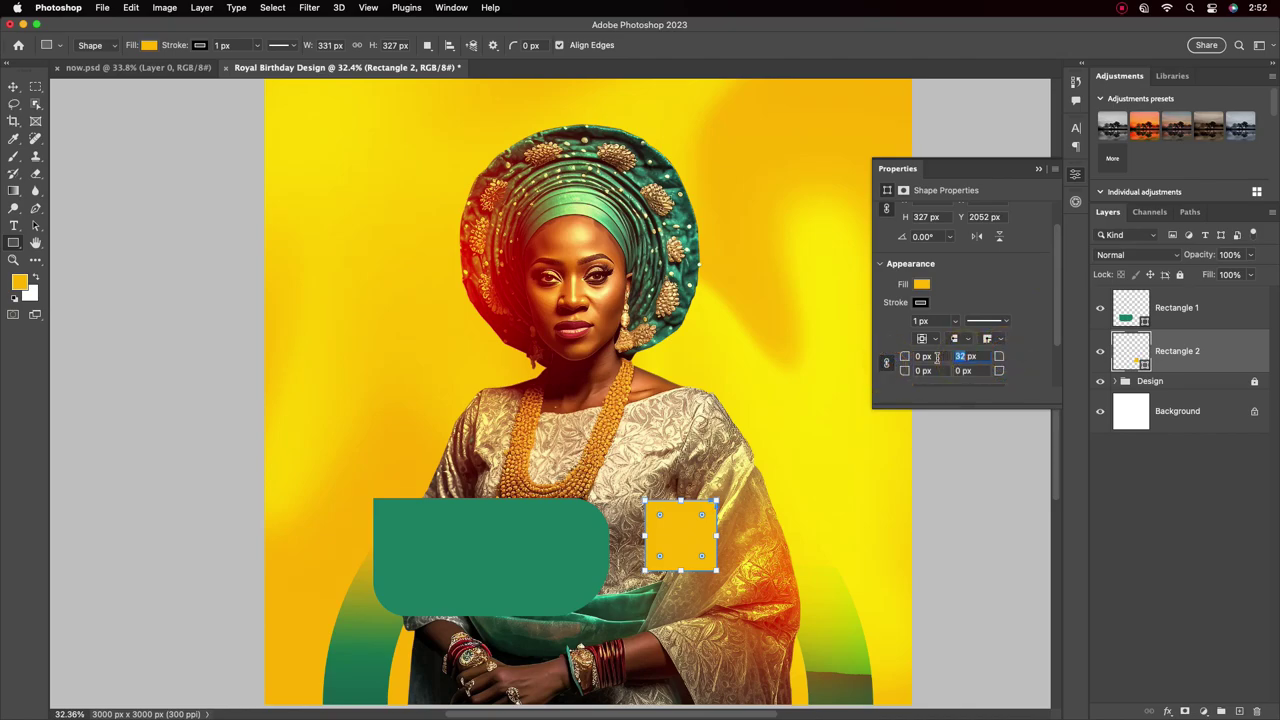
drag(999, 357, 1017, 358)
text(27)
click(13, 87)
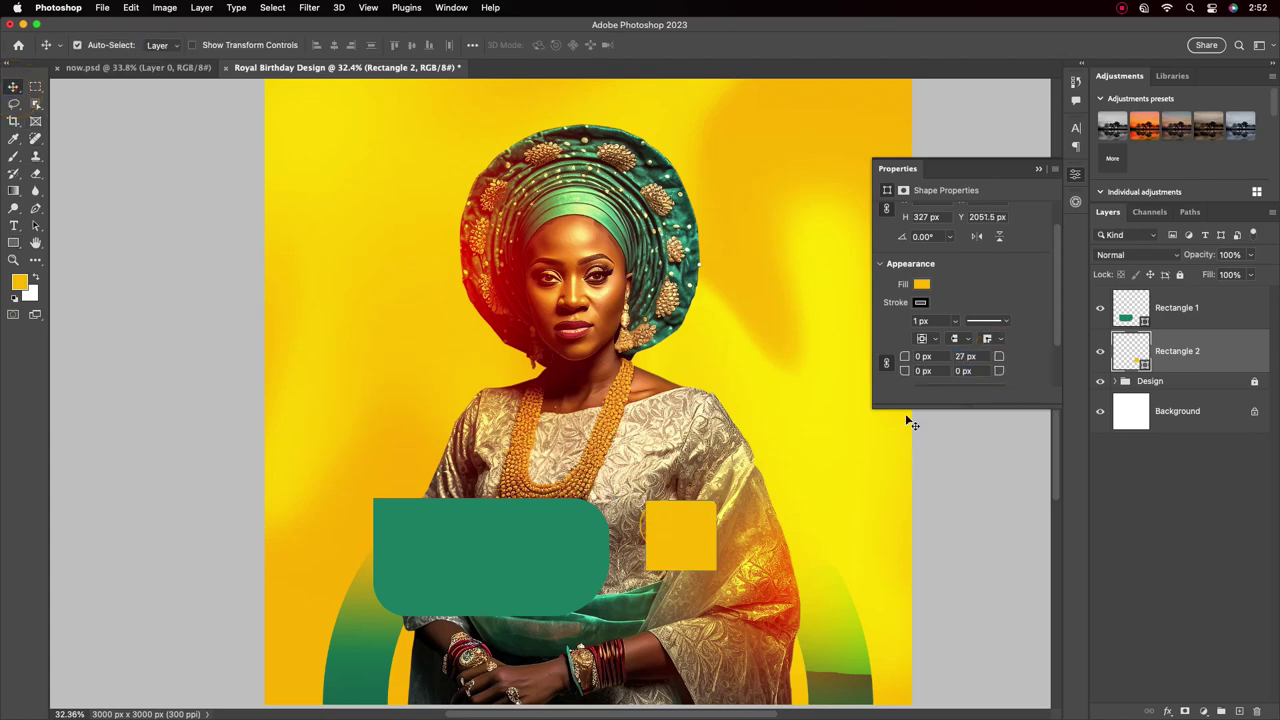
click(961, 356)
drag(1054, 336, 1056, 374)
click(980, 333)
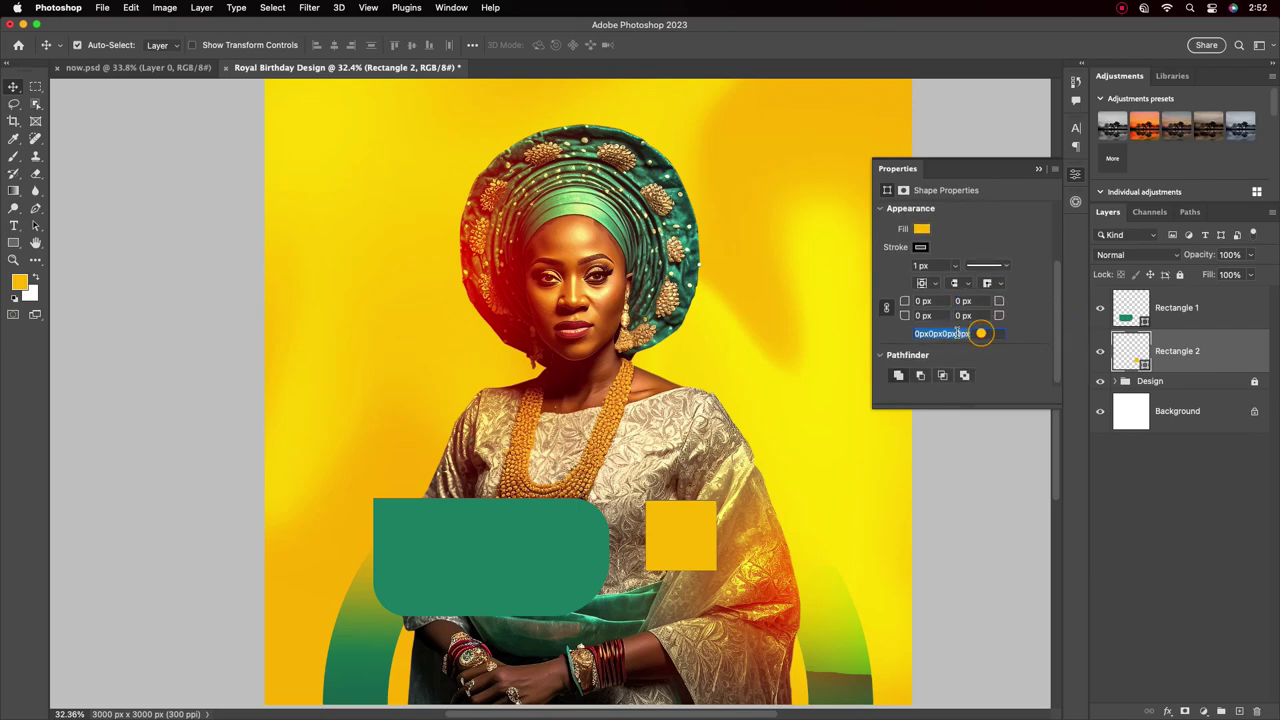
text(50)
key(Return)
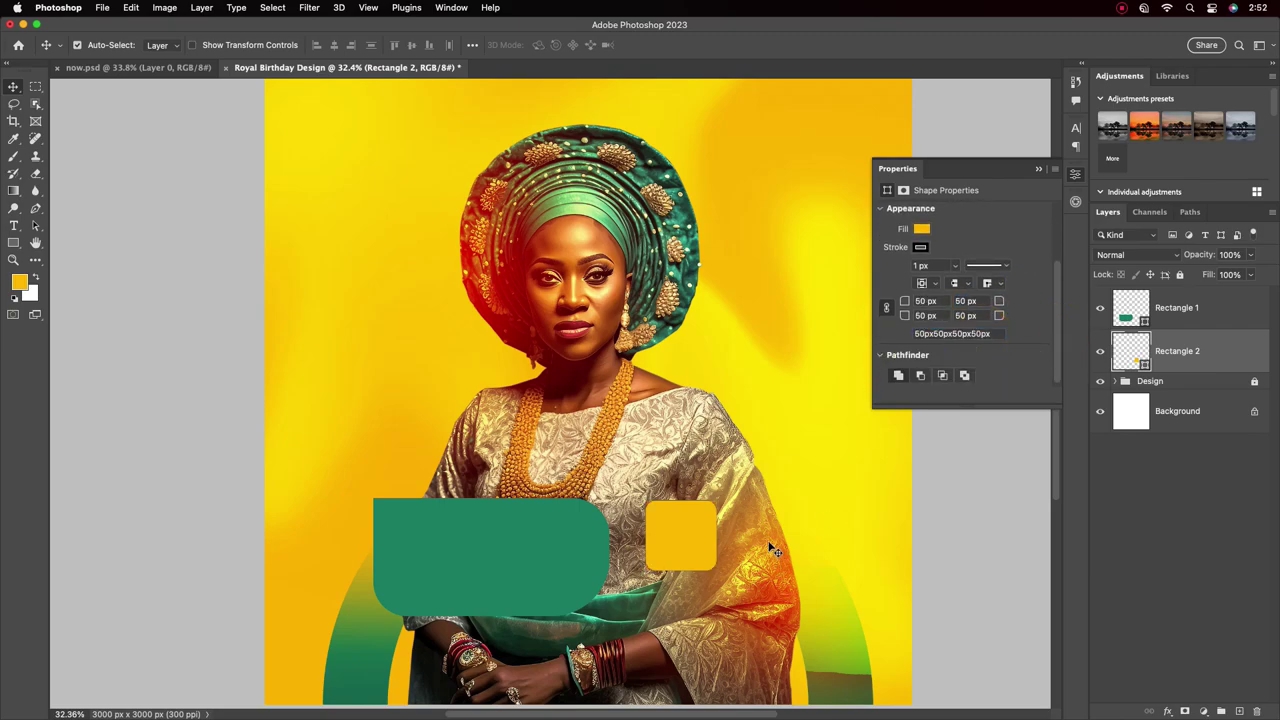
Step: Remove the small square's stroke, fill it with a red sampled from the portrait, and reposition it
scroll(990, 310, up, 2)
click(920, 283)
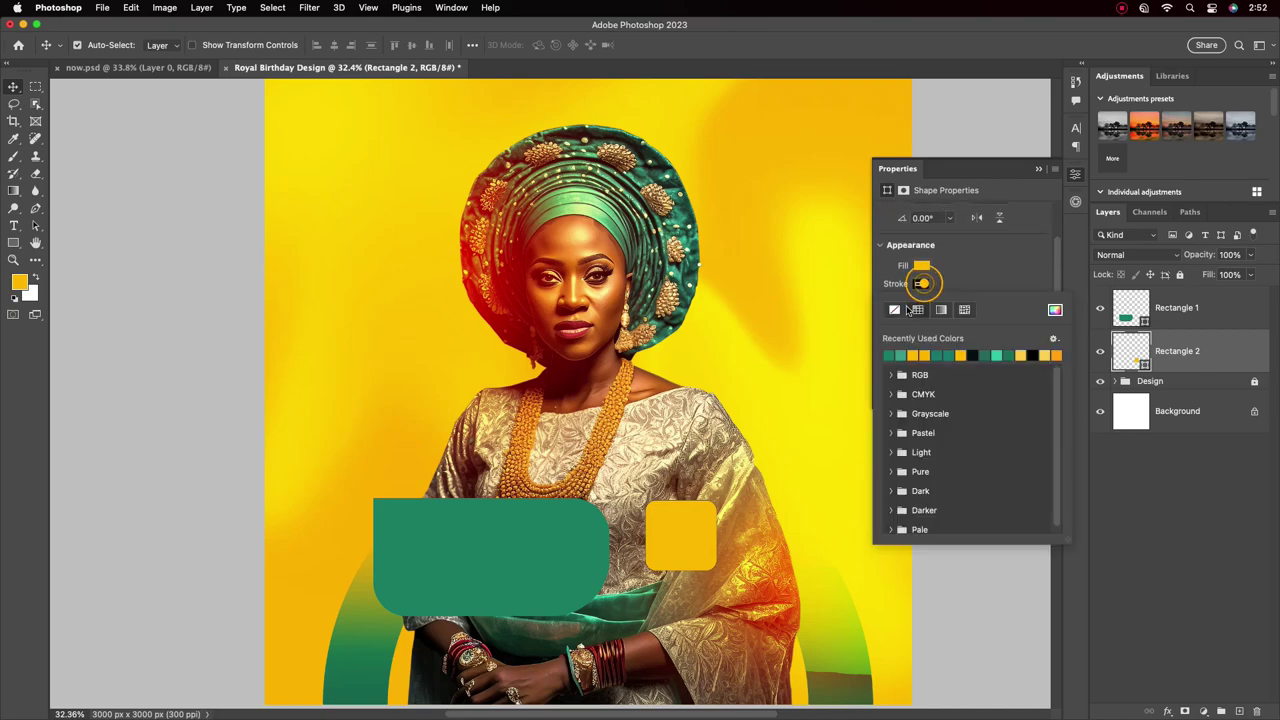
click(894, 318)
double_click(1145, 364)
click(503, 285)
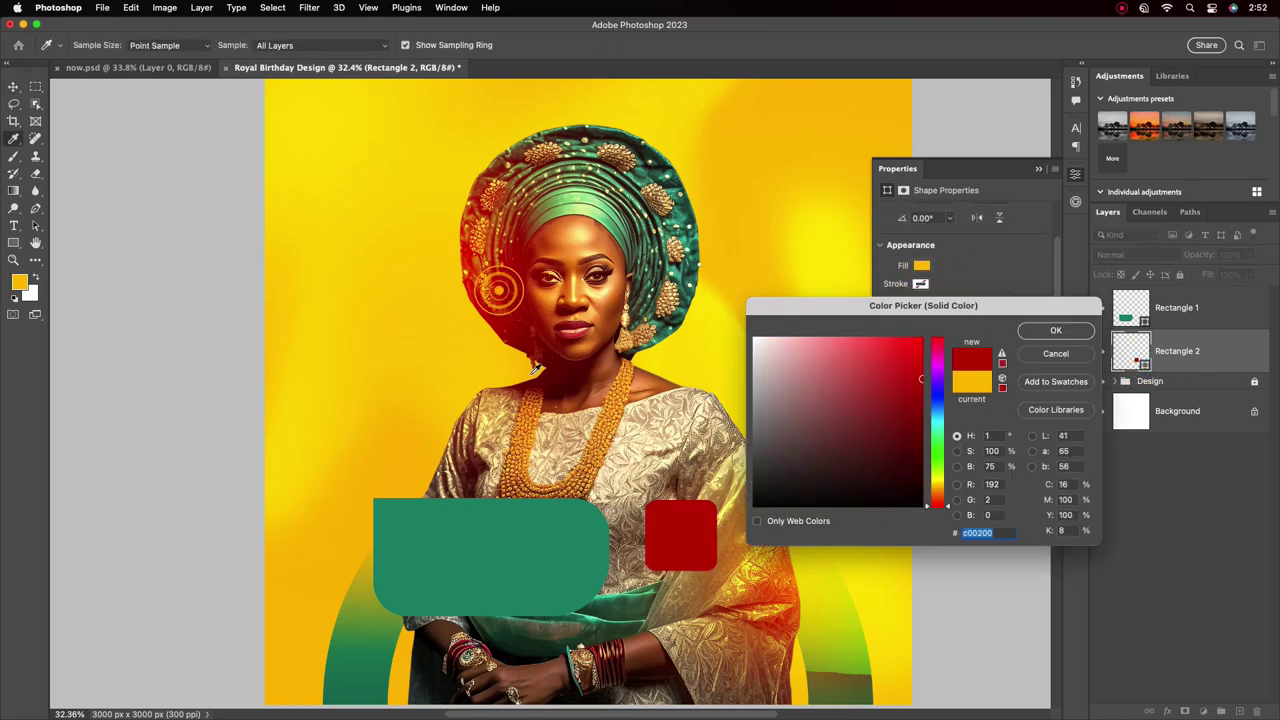
click(474, 266)
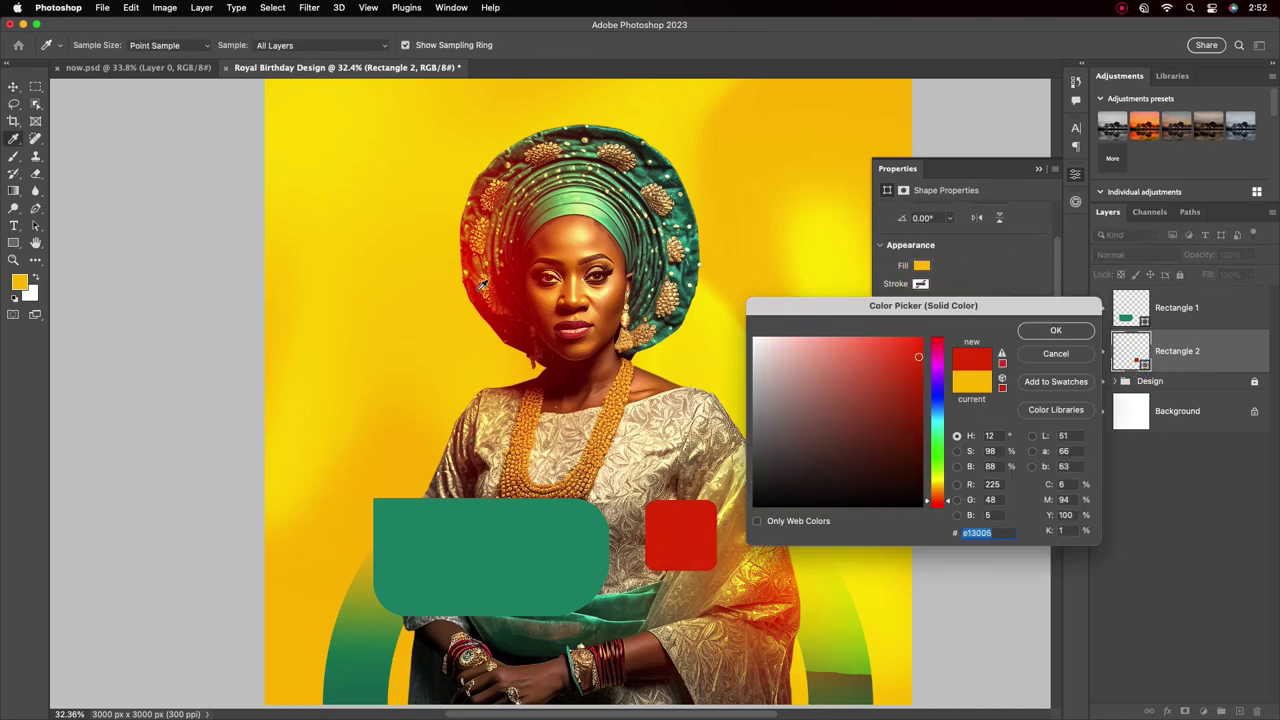
click(482, 285)
key(Return)
key(v)
mouse_move(680, 526)
mouse_down()
mouse_move(648, 539)
mouse_move(670, 537)
mouse_move(690, 620)
mouse_up()
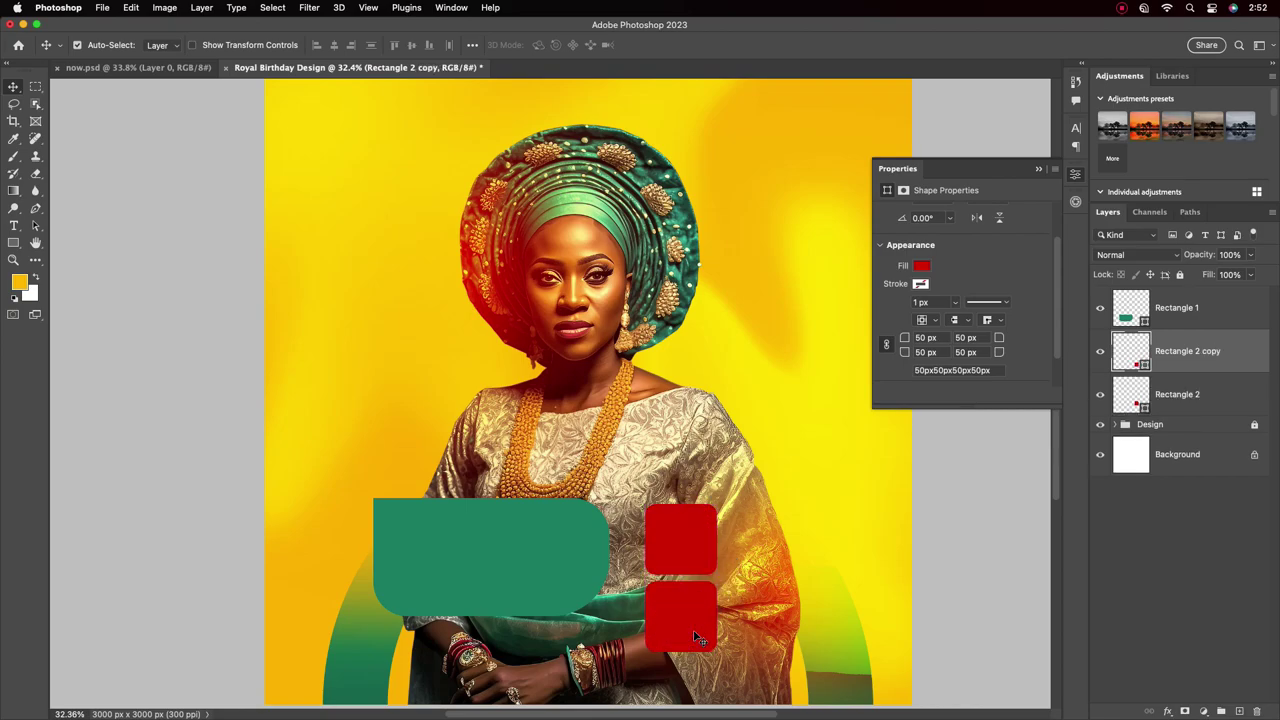
Step: Halve the height of Rectangle 2 copy into a 331 × 163 px red bar
key(ctrl+t)
drag(678, 651, 684, 626)
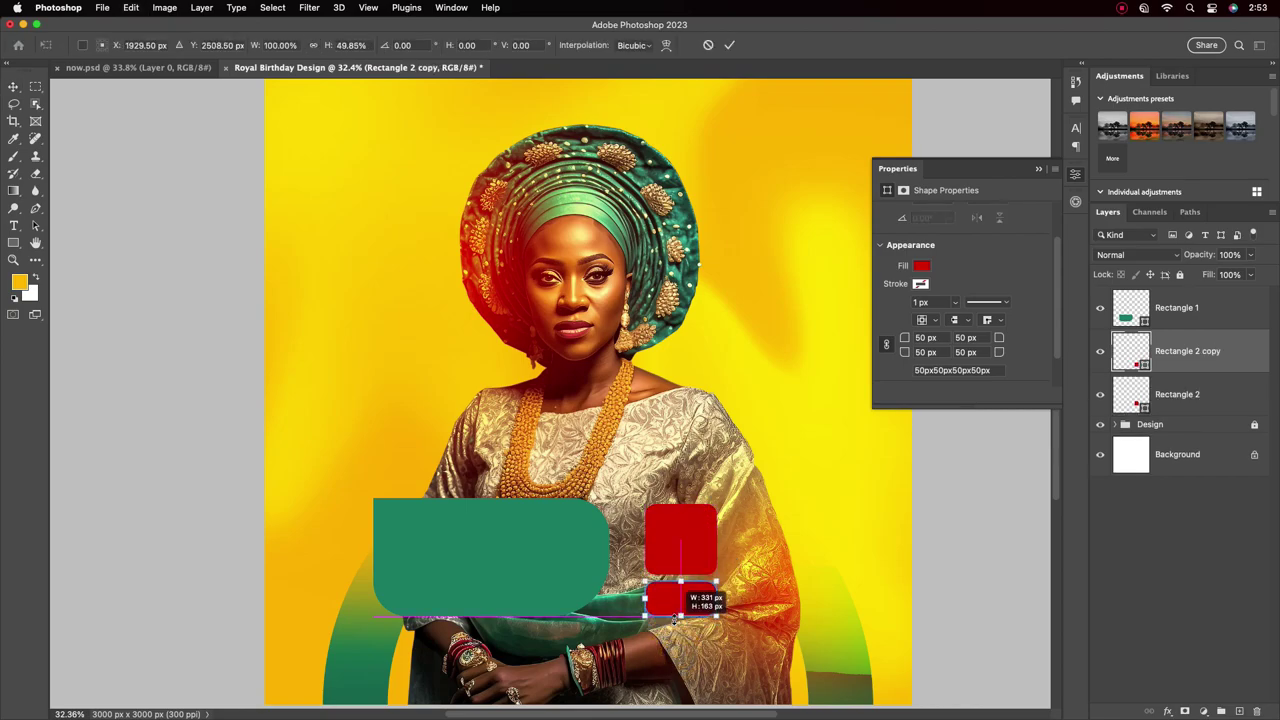
click(729, 45)
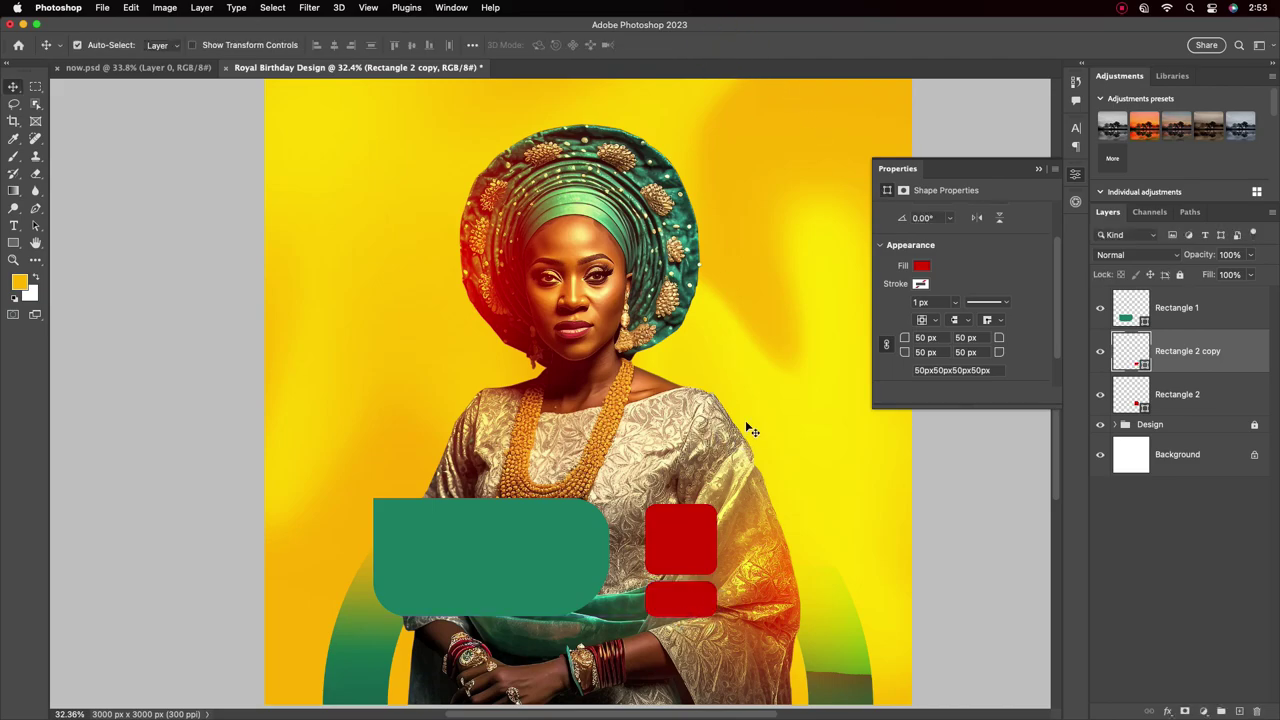
click(820, 548)
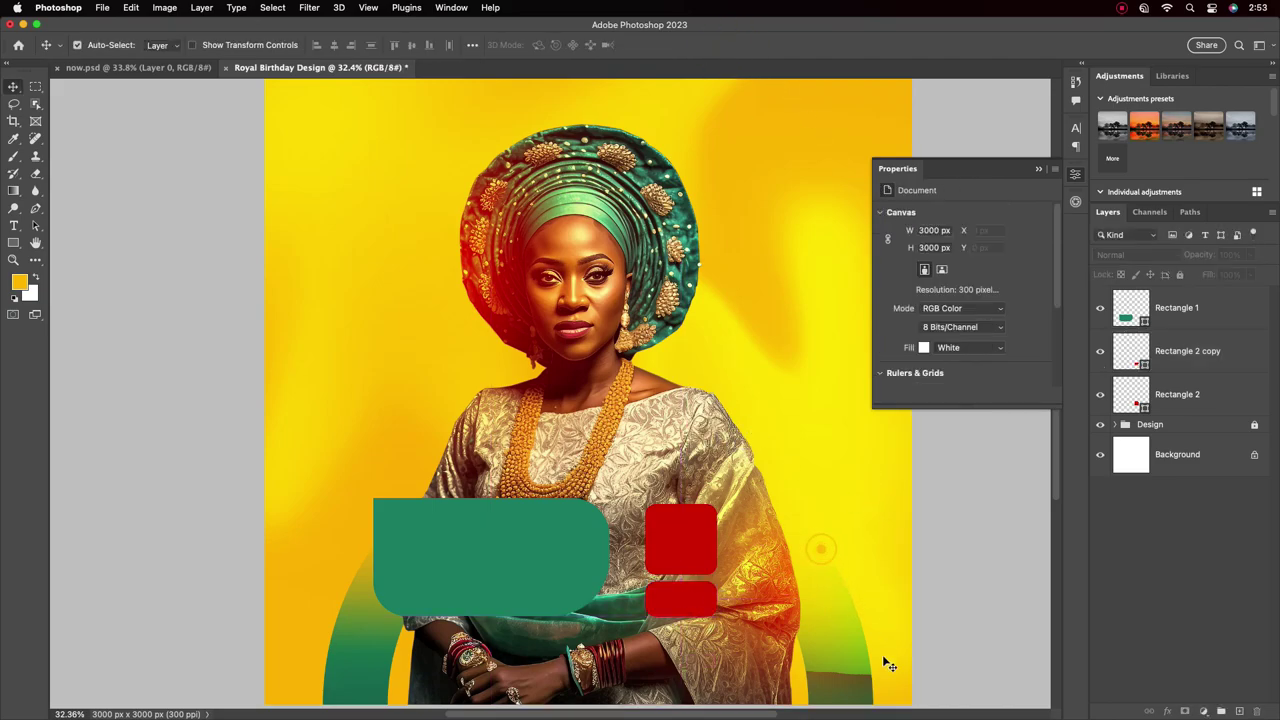
Step: Shift both red blocks and the green box right, nudging the lower red bar down slightly
click(675, 537)
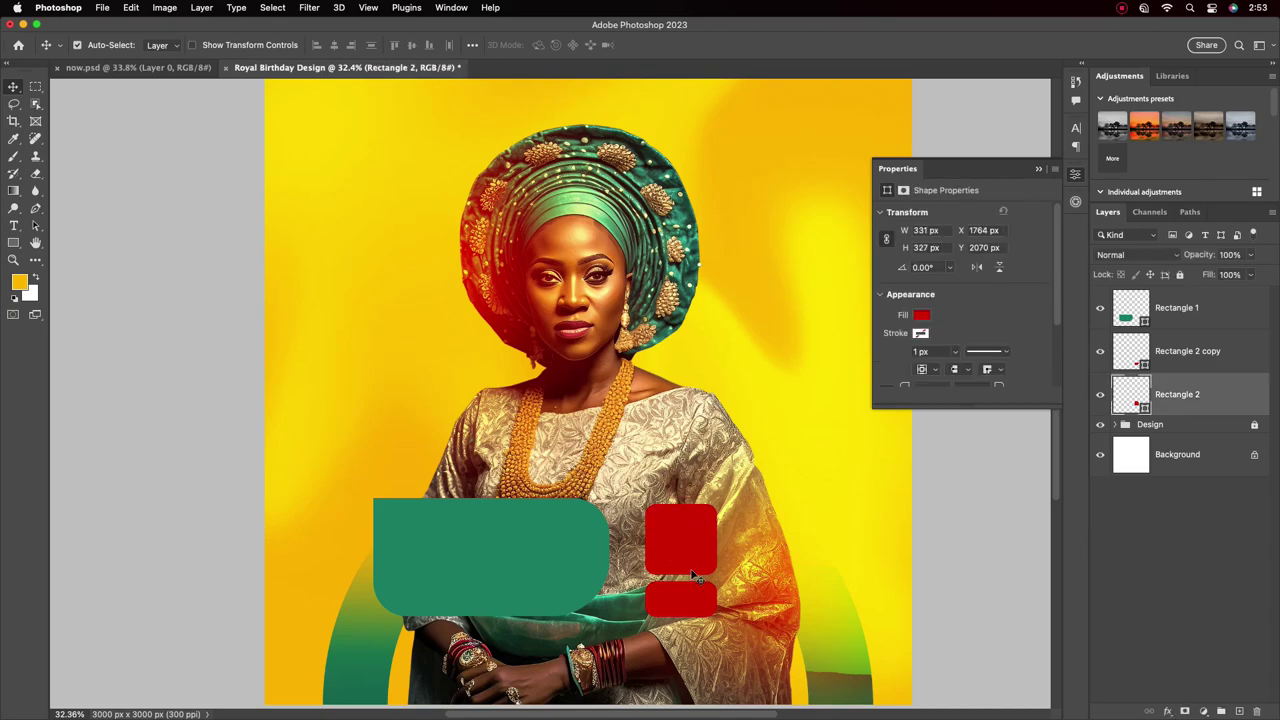
drag(697, 541, 718, 541)
drag(680, 598, 701, 590)
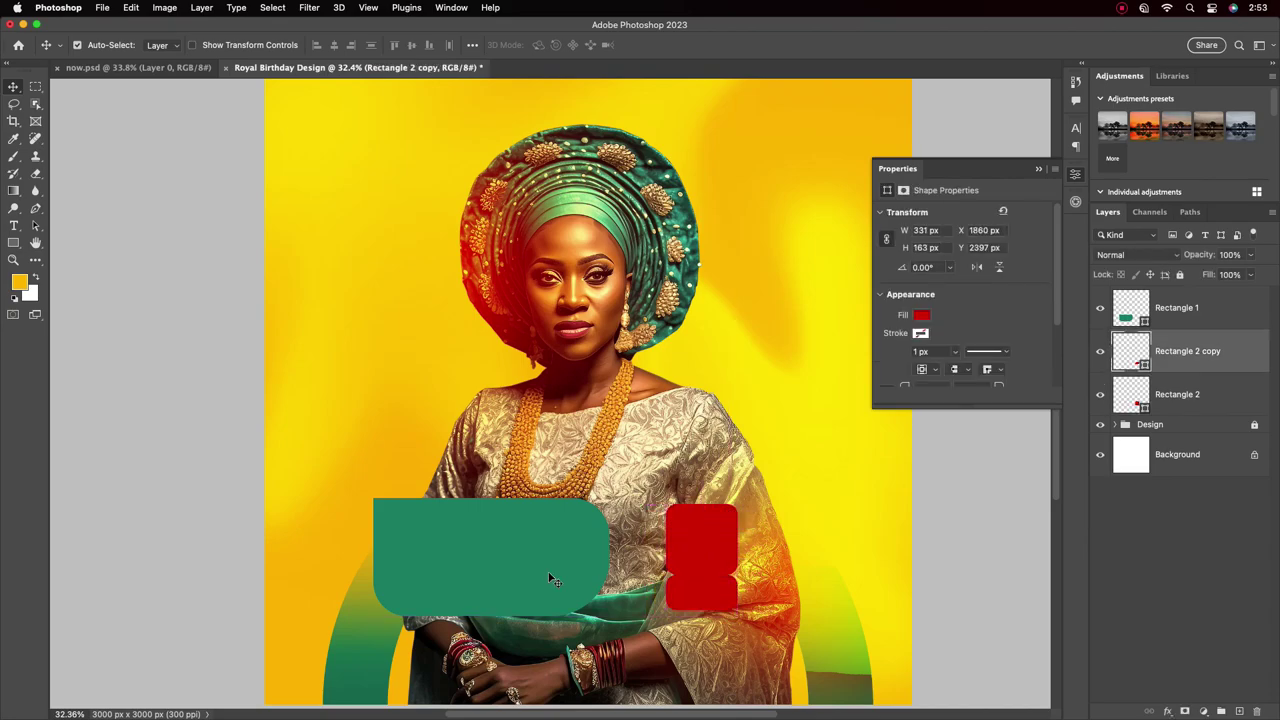
drag(511, 557, 557, 559)
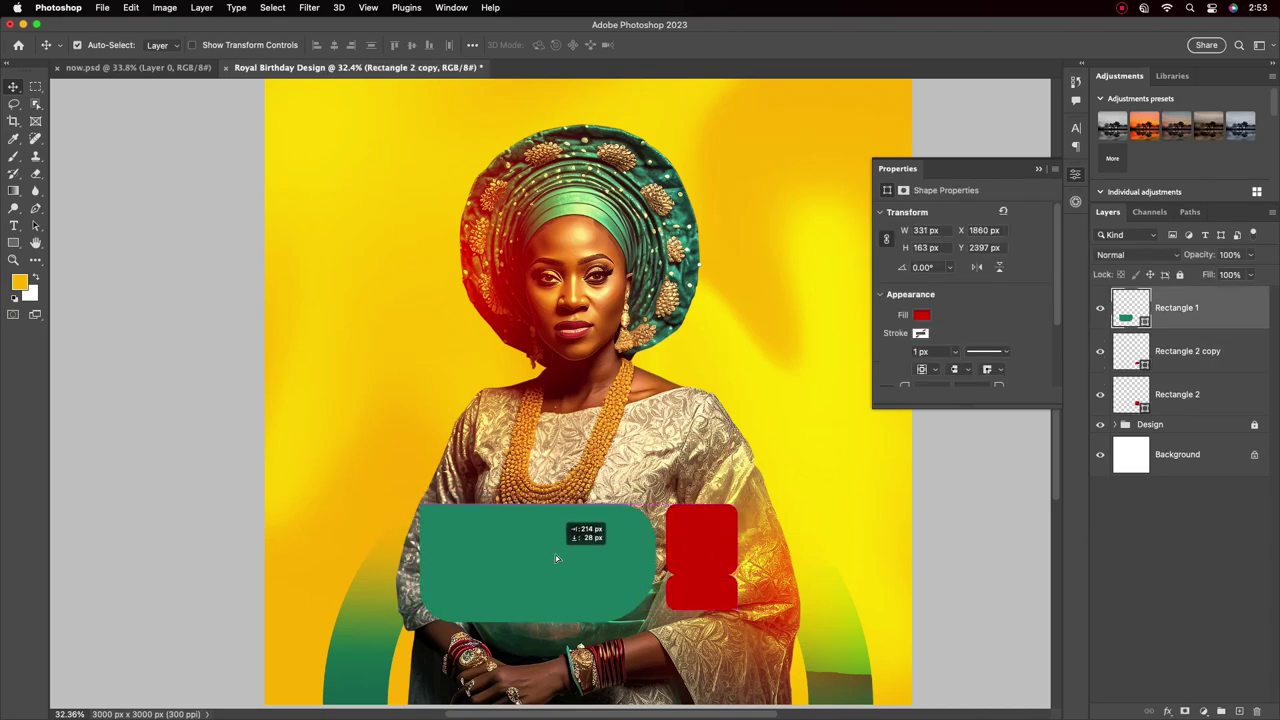
drag(697, 595, 697, 604)
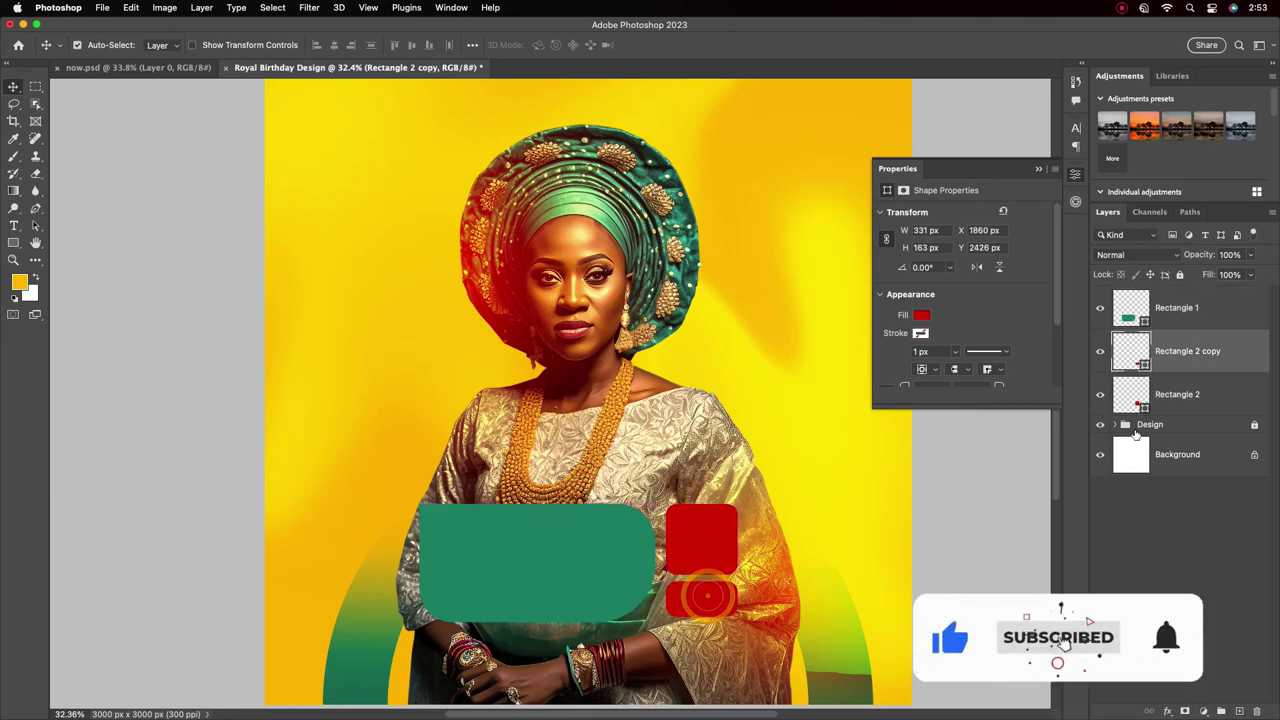
Step: Fill Rectangle 2 copy with an orange sampled from the photo
double_click(1146, 364)
click(600, 460)
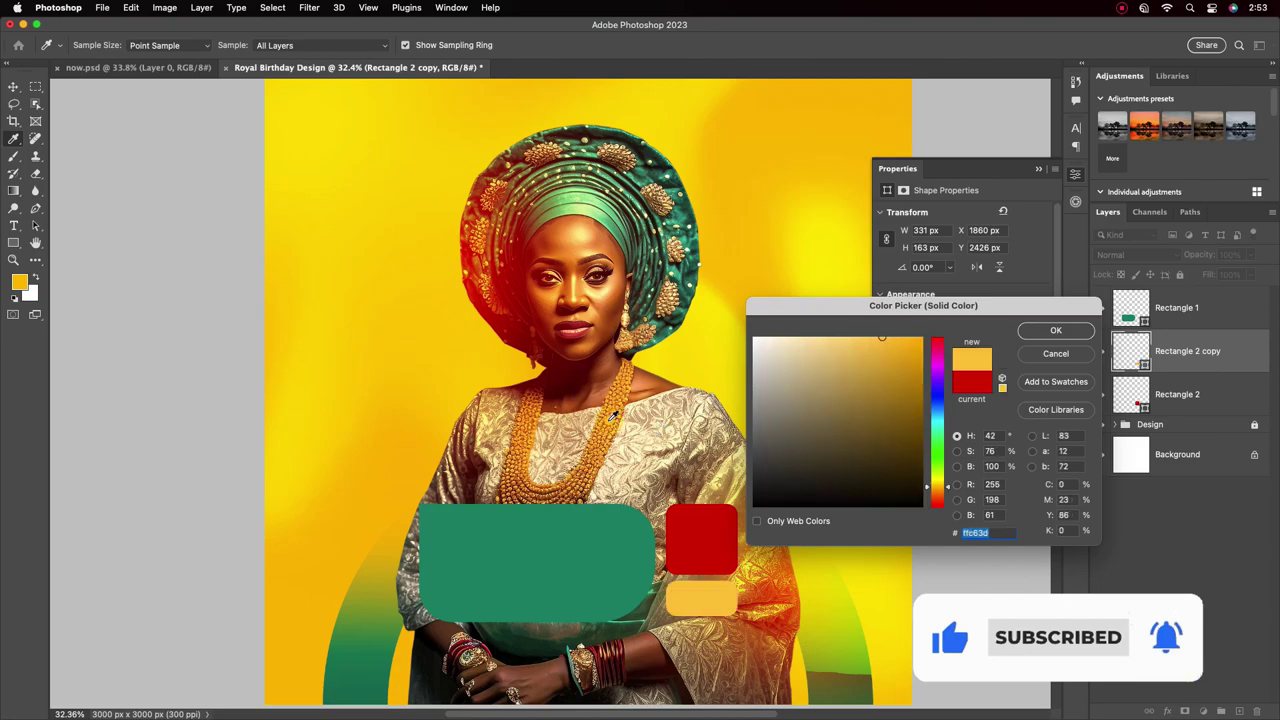
mouse_move(598, 462)
mouse_down()
mouse_move(615, 416)
mouse_move(604, 400)
mouse_up()
click(1055, 330)
key(v)
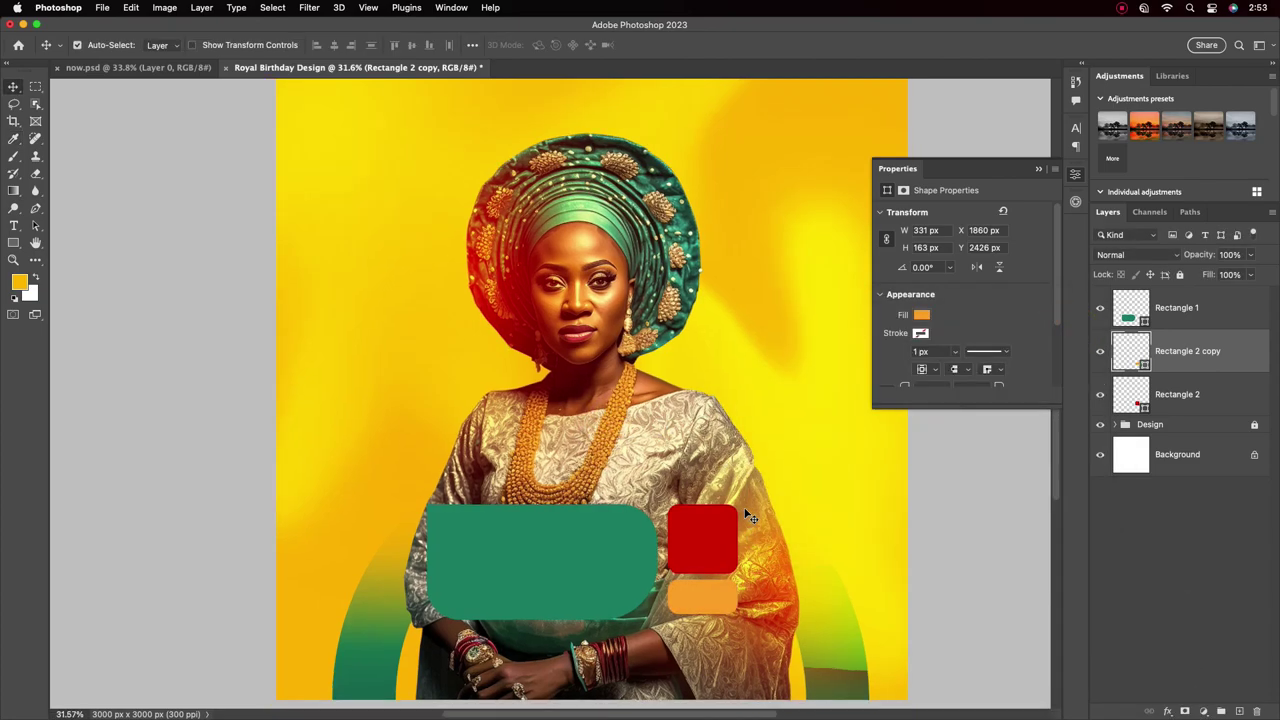
Step: Close the shape properties, select the green box's layer, and recentre the design
scroll(728, 448, down, 2)
scroll(728, 448, up, 1)
click(1038, 172)
click(1201, 309)
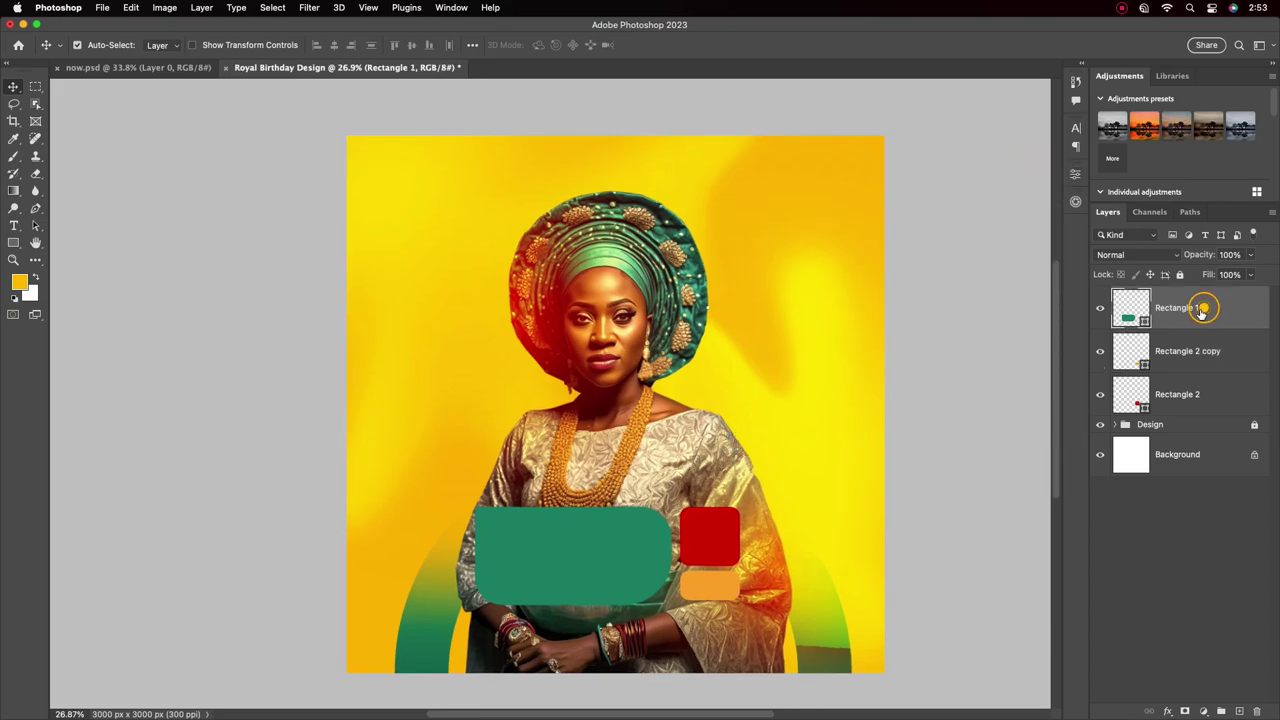
drag(684, 487, 629, 463)
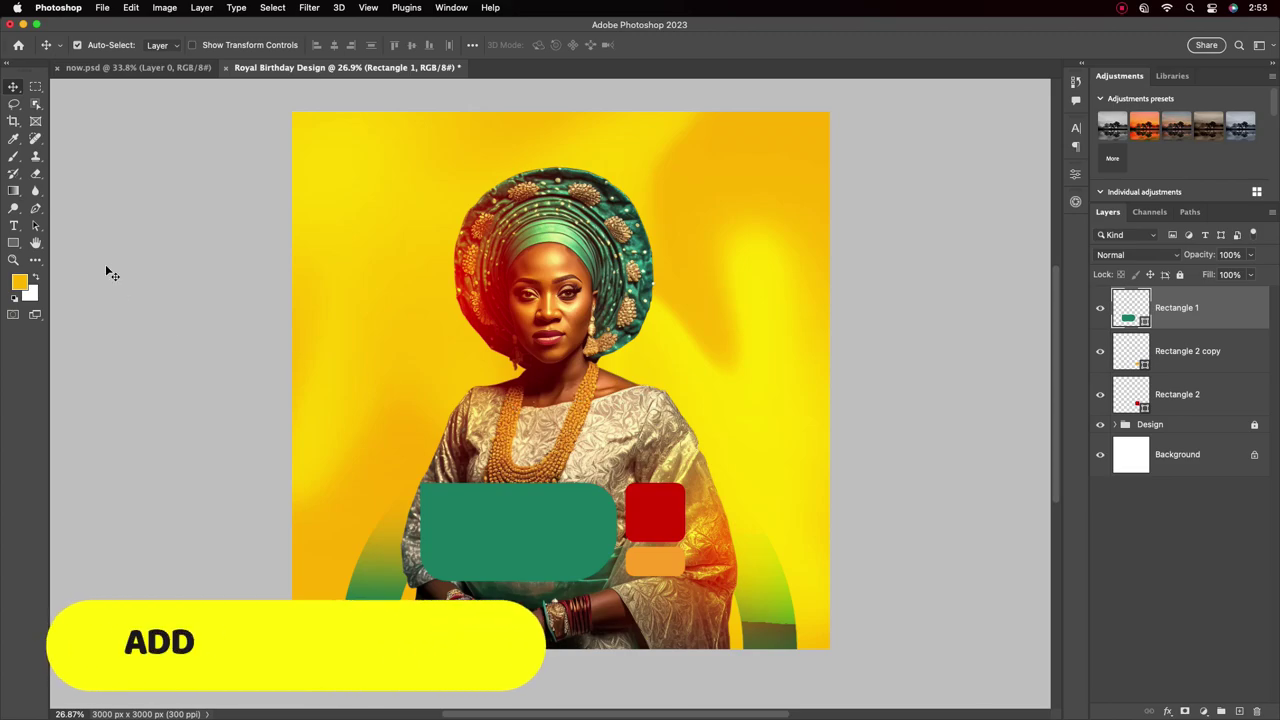
Step: Type HAPPY BIRTHDAY as a new text block left of the woman's face
click(14, 225)
click(58, 227)
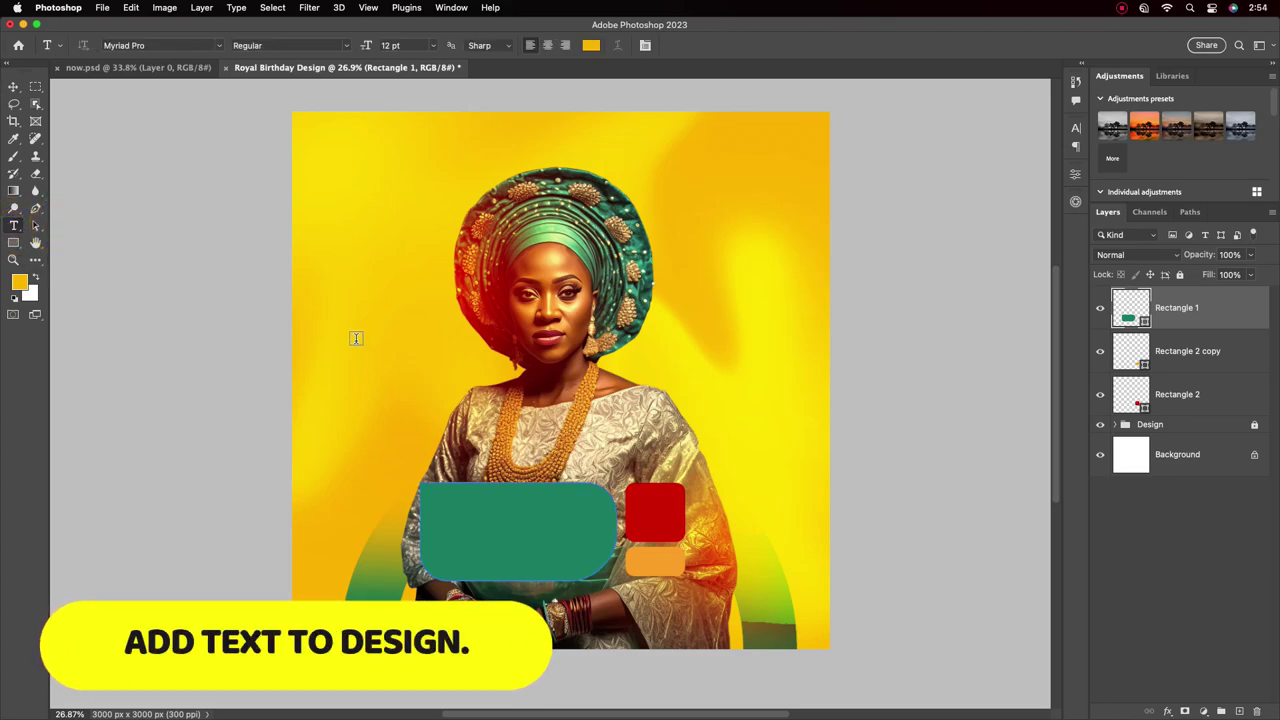
click(355, 338)
key(BackSpace)
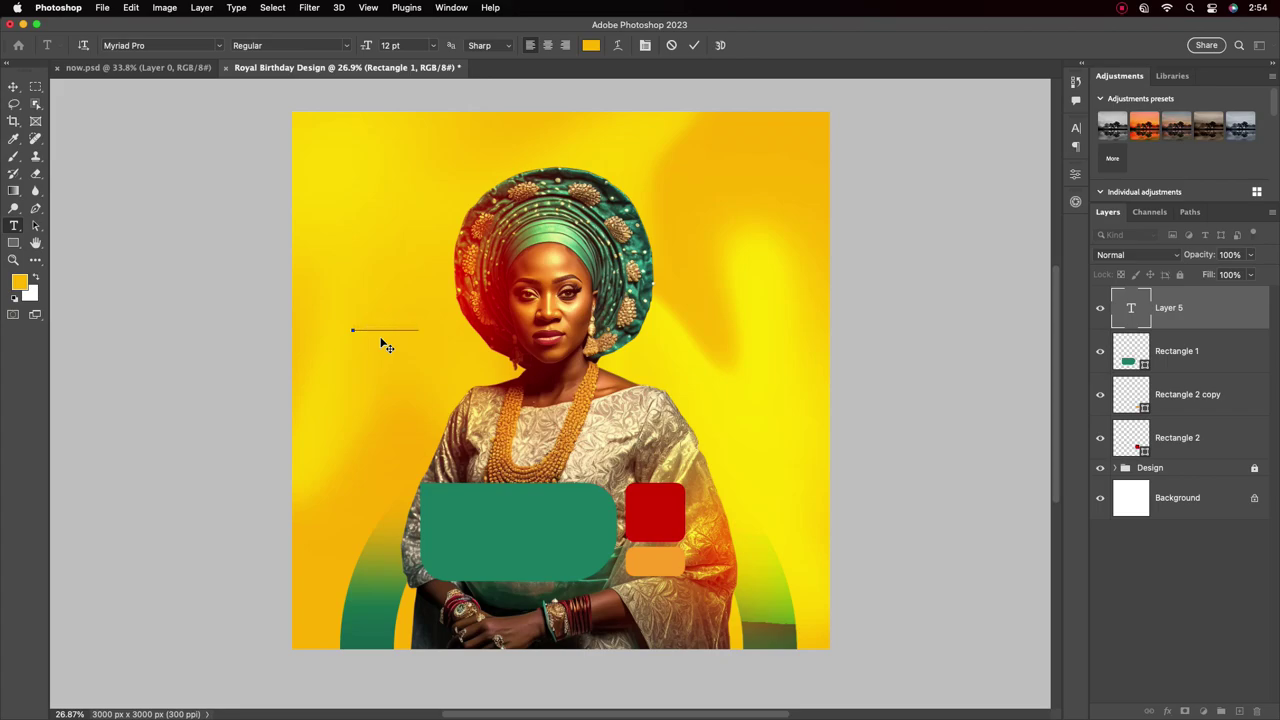
click(14, 86)
Step: Set the HAPPY BIRTHDAY text colour to white in the Character panel
click(1075, 130)
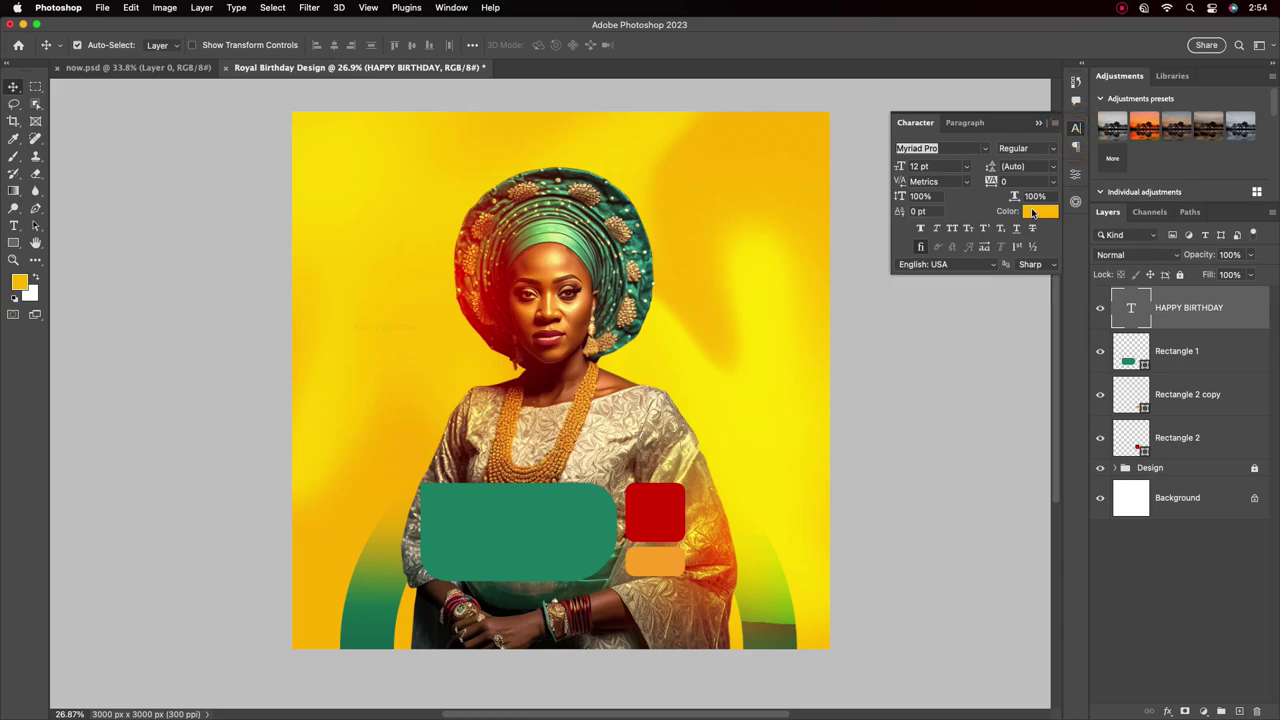
click(1040, 211)
click(792, 346)
click(1055, 334)
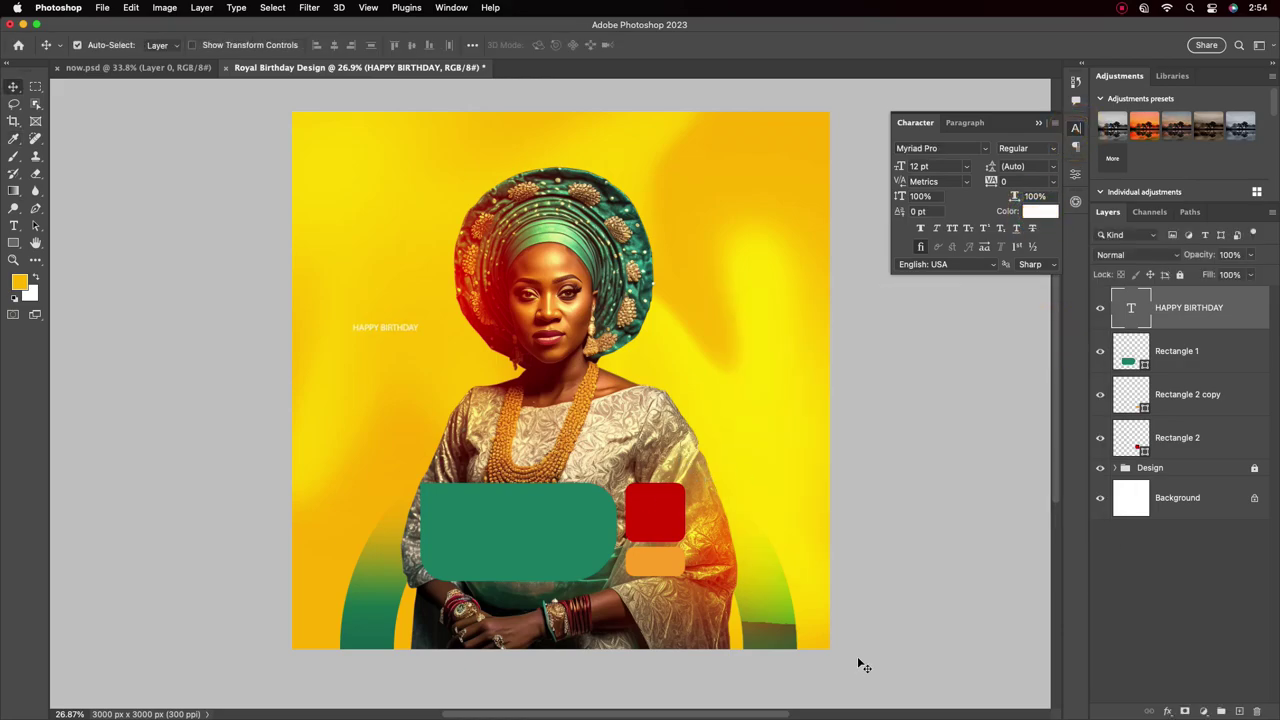
Step: Break the text into three lines: HAPPY / BIRTH / DAY
double_click(388, 325)
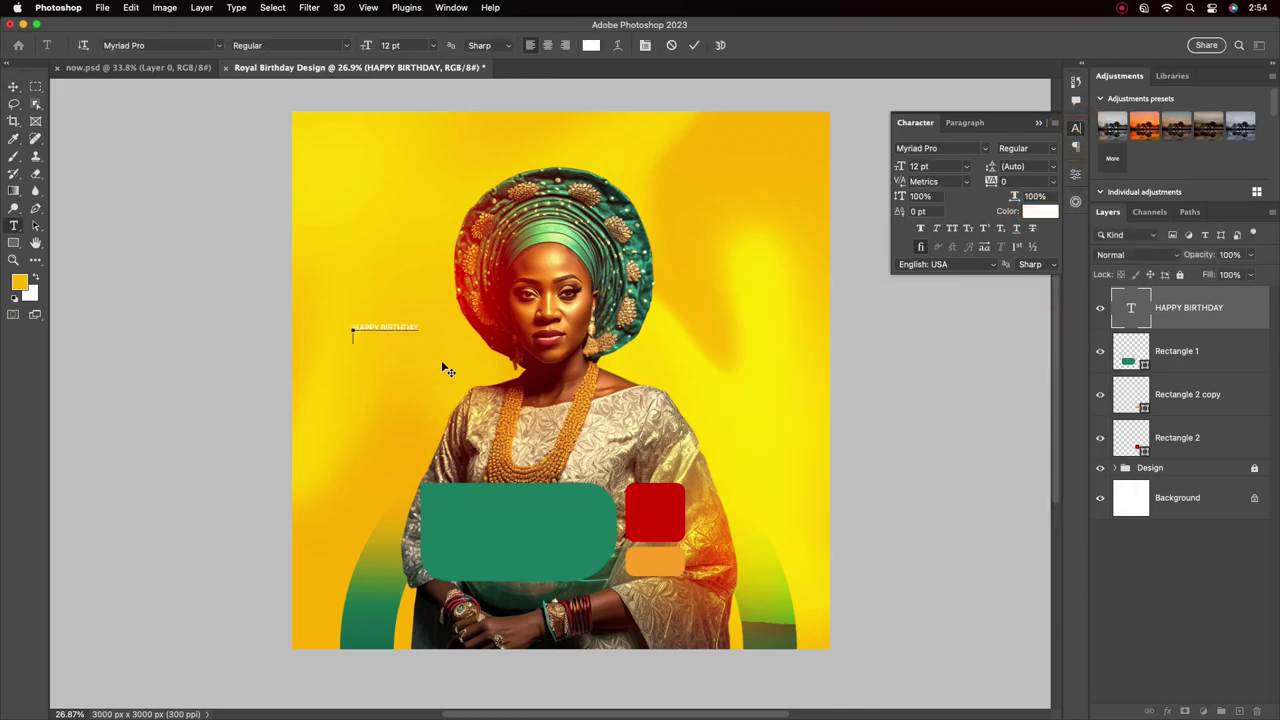
key(Return)
click(13, 88)
scroll(380, 337, up, 5)
double_click(371, 346)
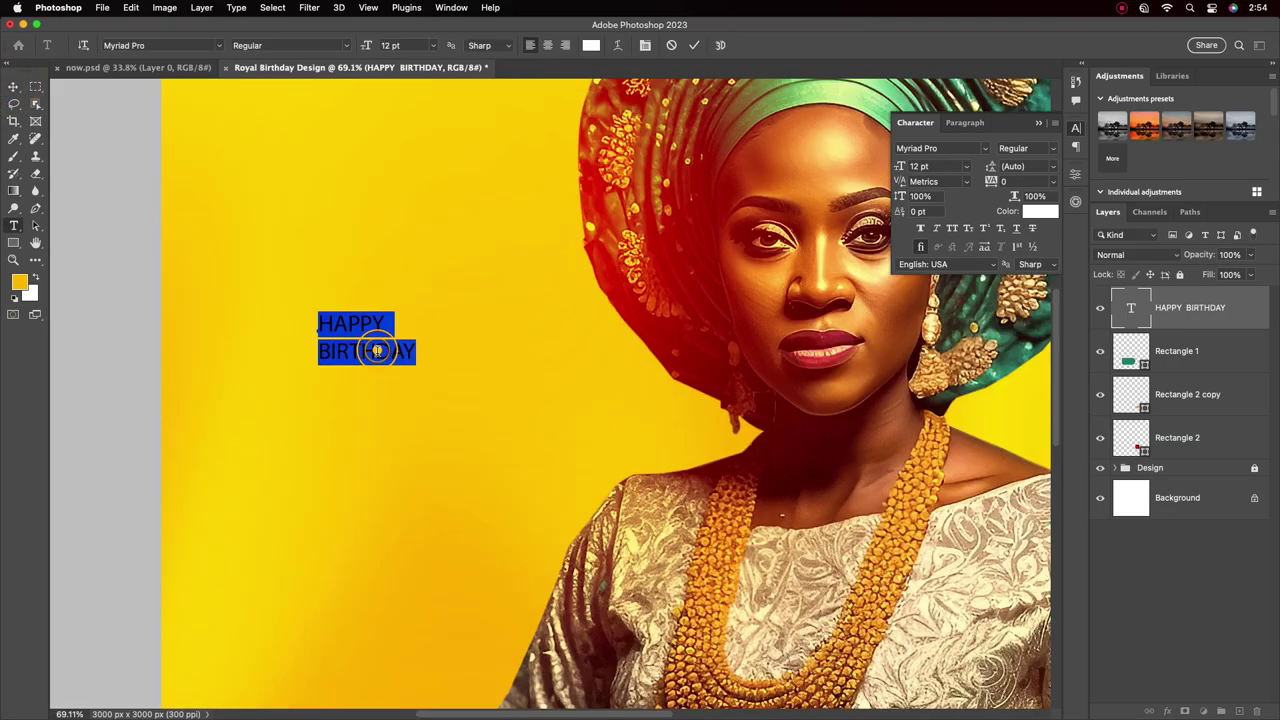
click(376, 350)
key(Return)
click(13, 88)
scroll(194, 266, down, 5)
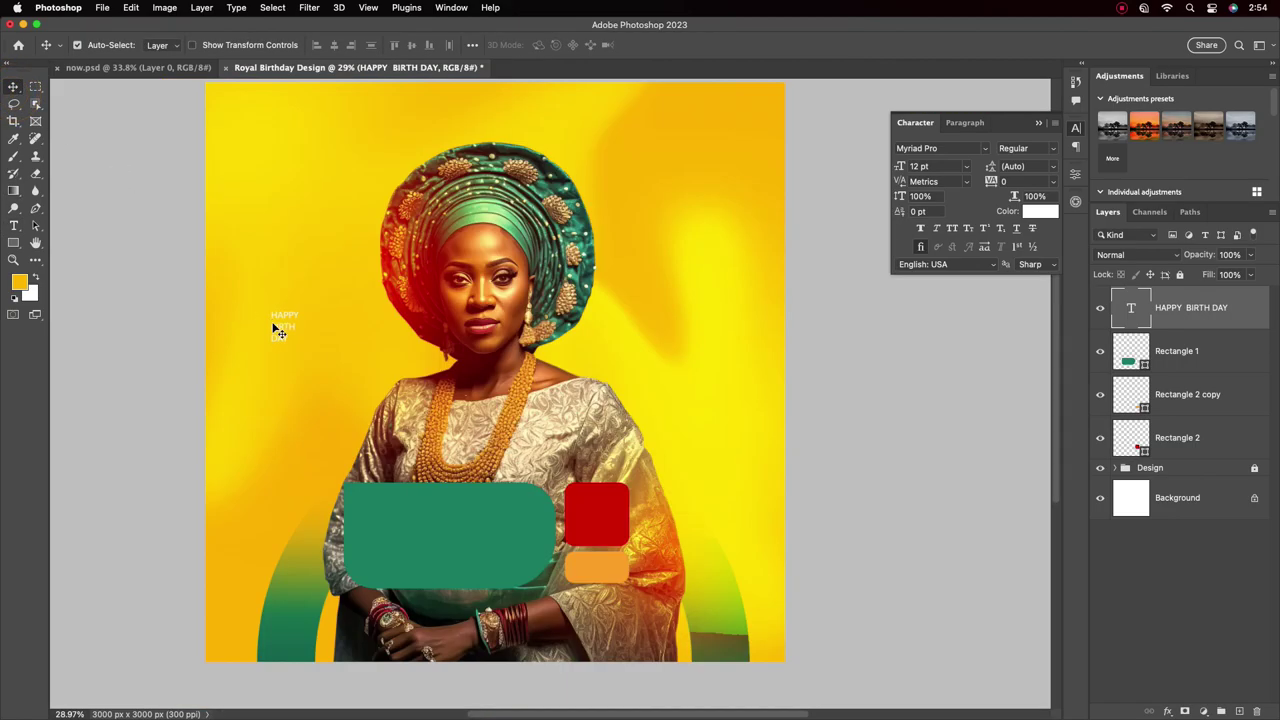
Step: Set the heading to FWWC2023 Bold, 36 pt, 28 pt leading, and move it onto the green box
click(951, 148)
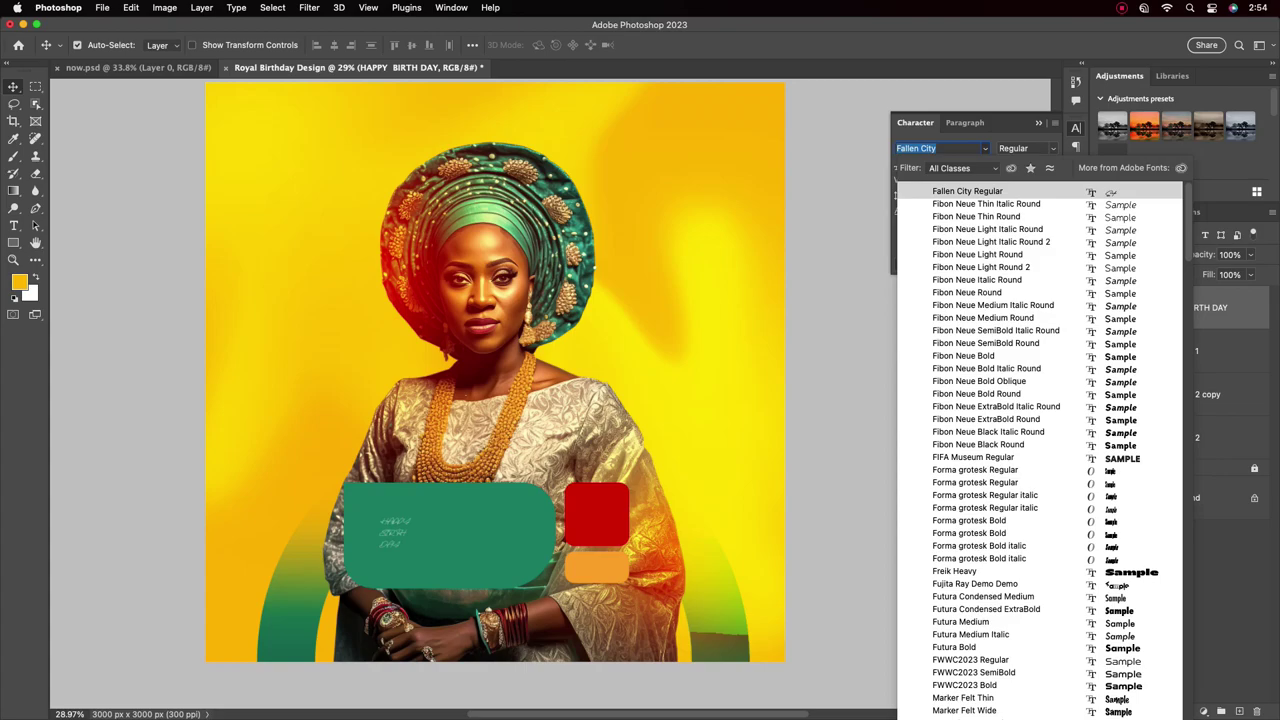
key(BackSpace)
text(FW)
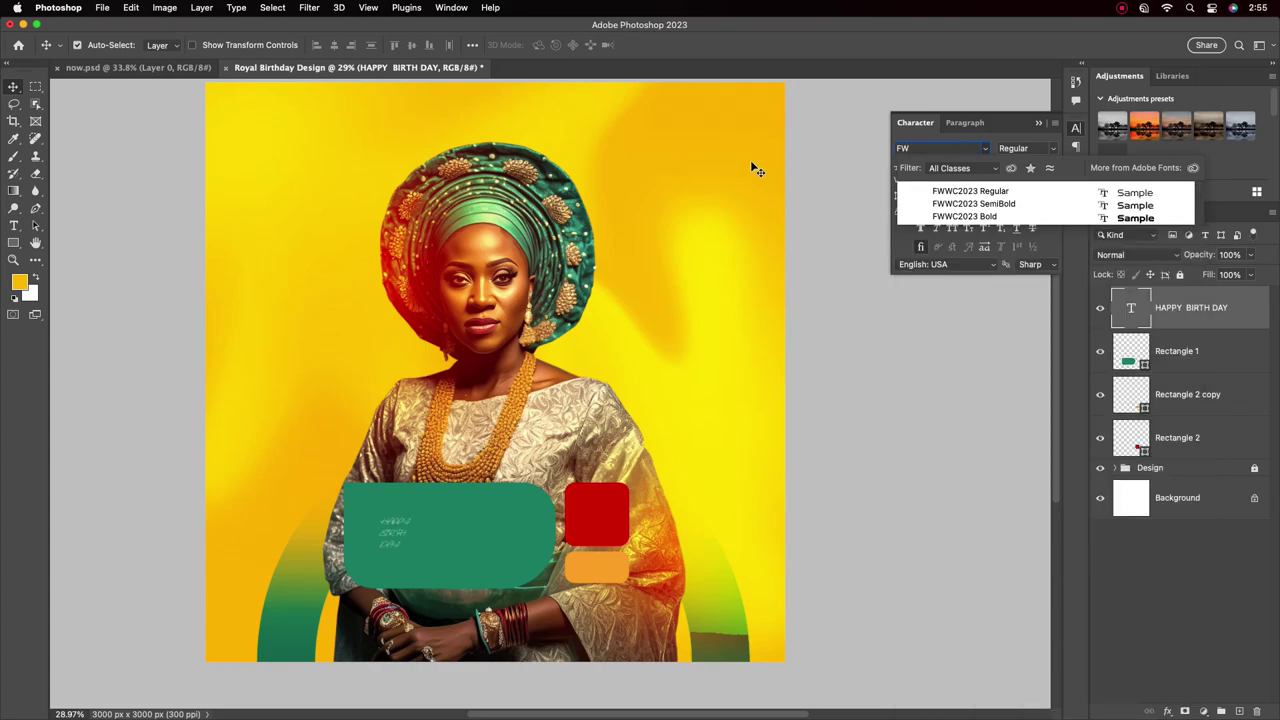
click(955, 216)
drag(899, 168, 914, 168)
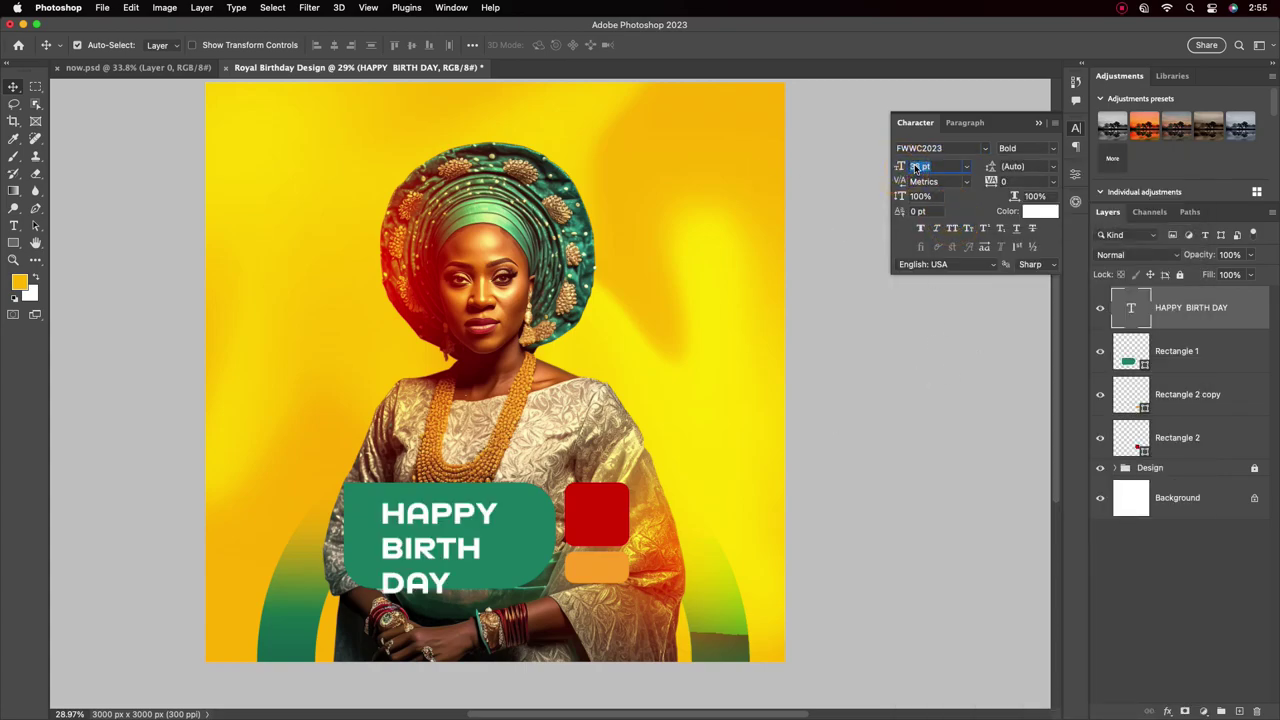
click(1056, 174)
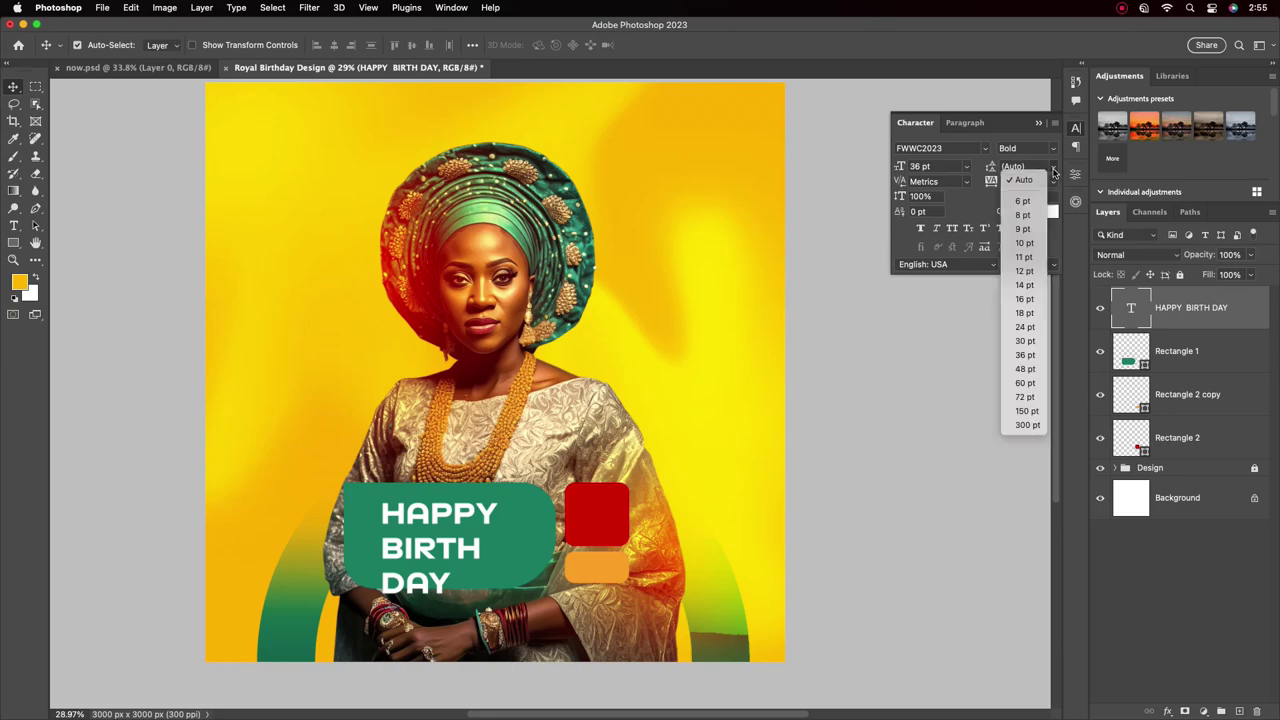
click(1025, 330)
drag(443, 525, 430, 532)
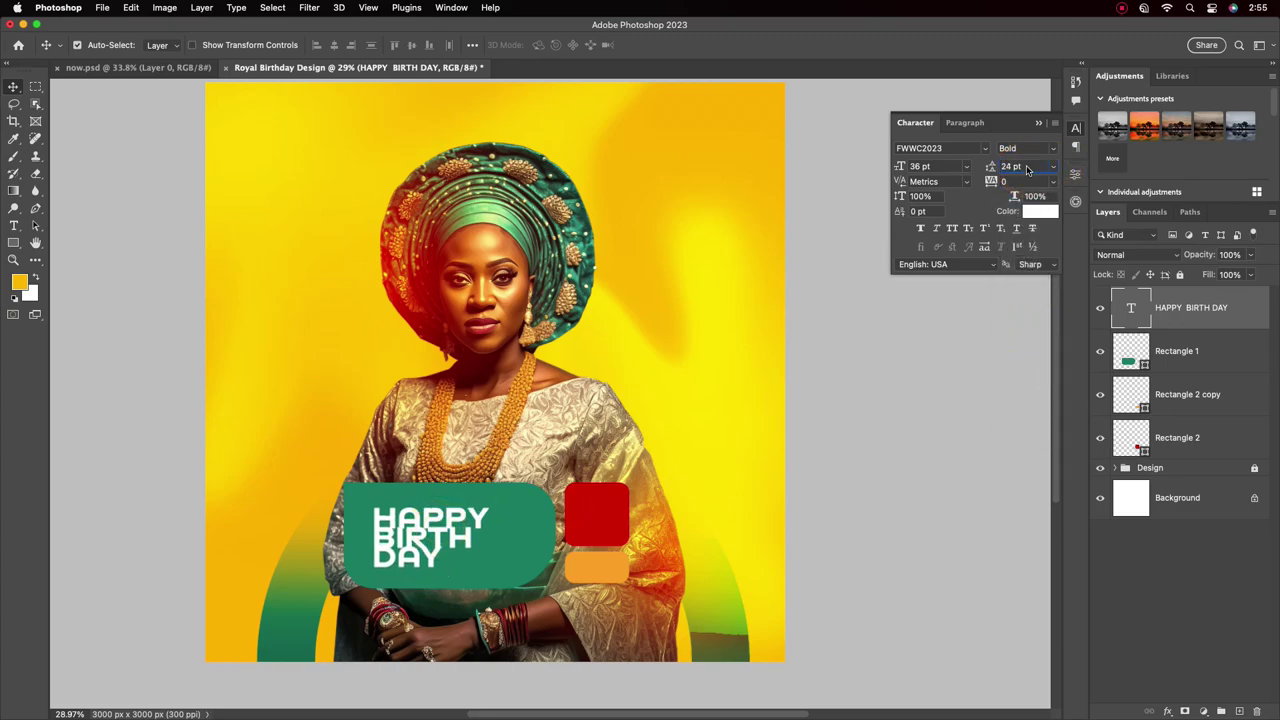
key(Up)
key(Up)
key(Up)
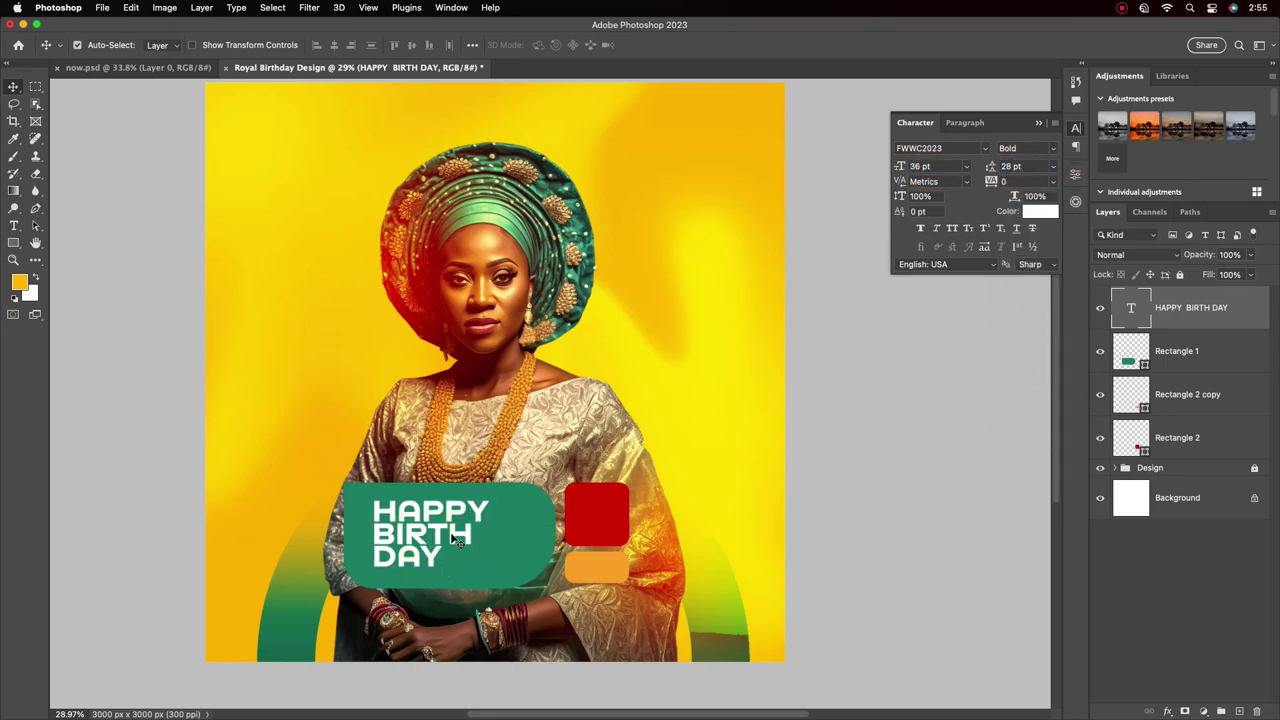
Step: Scale the HAPPY BIRTH DAY heading up to about 121% with Free Transform
key(super+alt+a)
click(424, 546)
scroll(424, 546, up, 1)
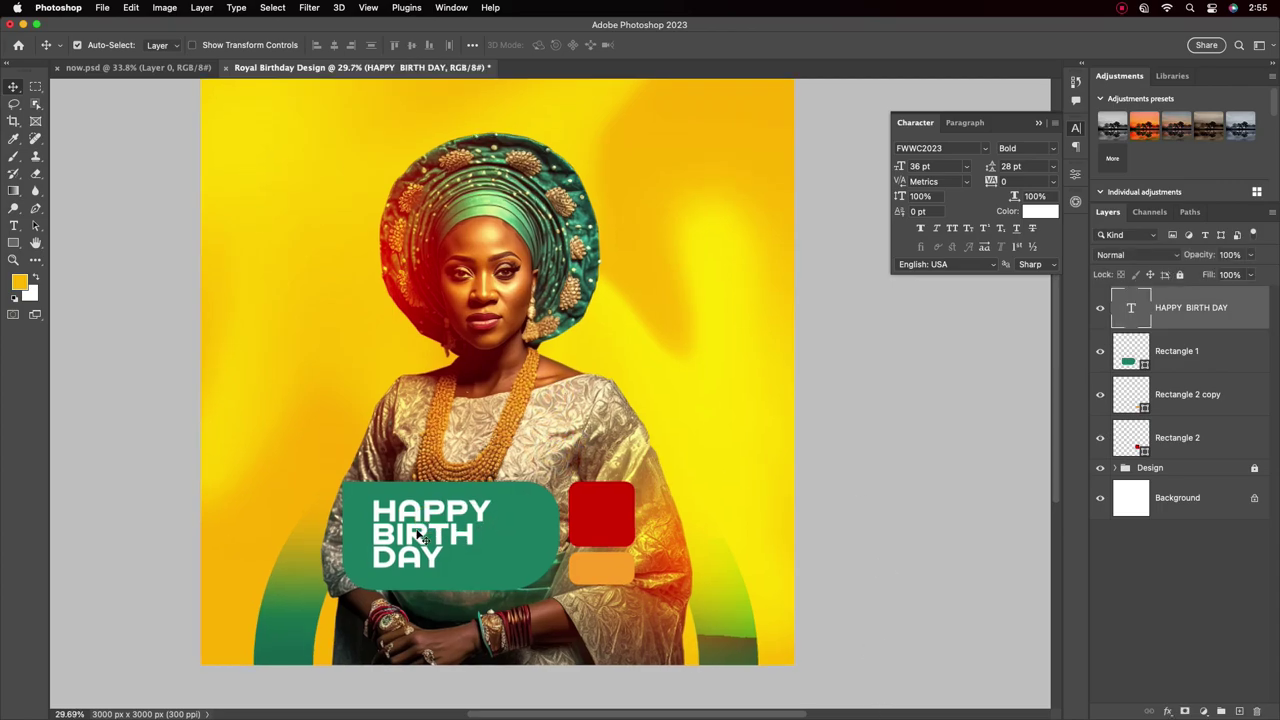
scroll(424, 540, up, 2)
key(super+t)
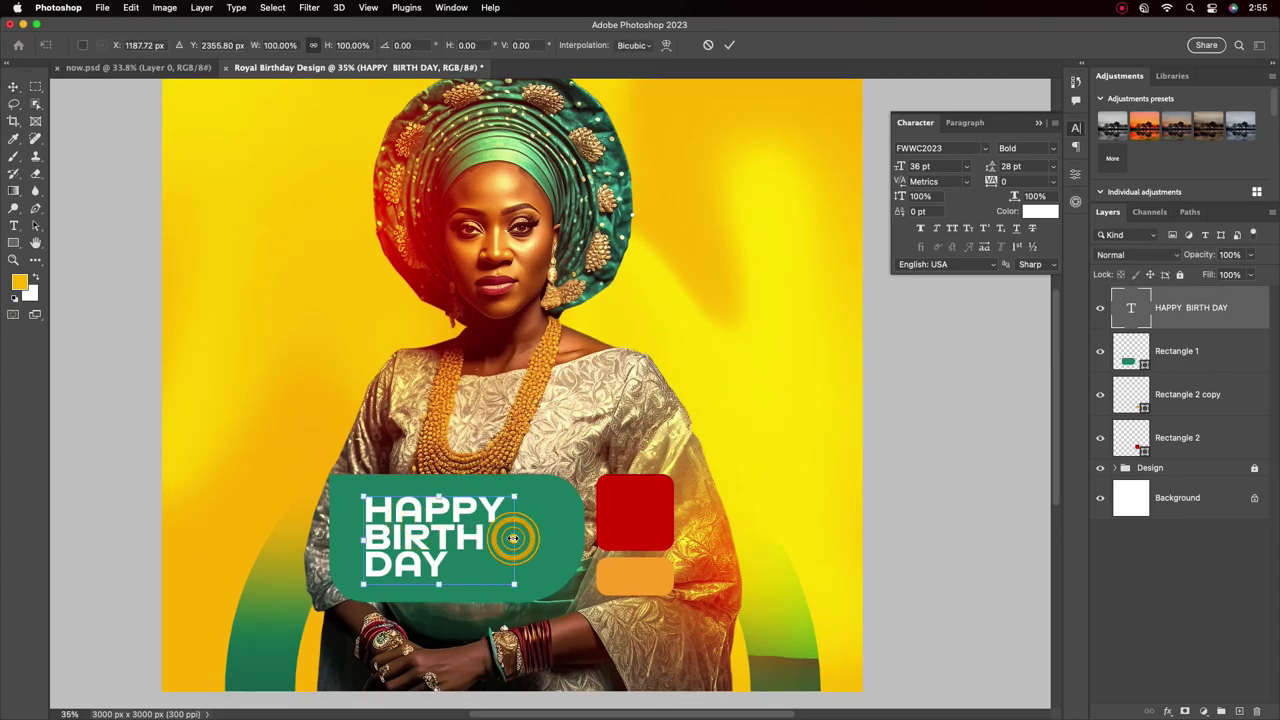
drag(512, 539, 547, 549)
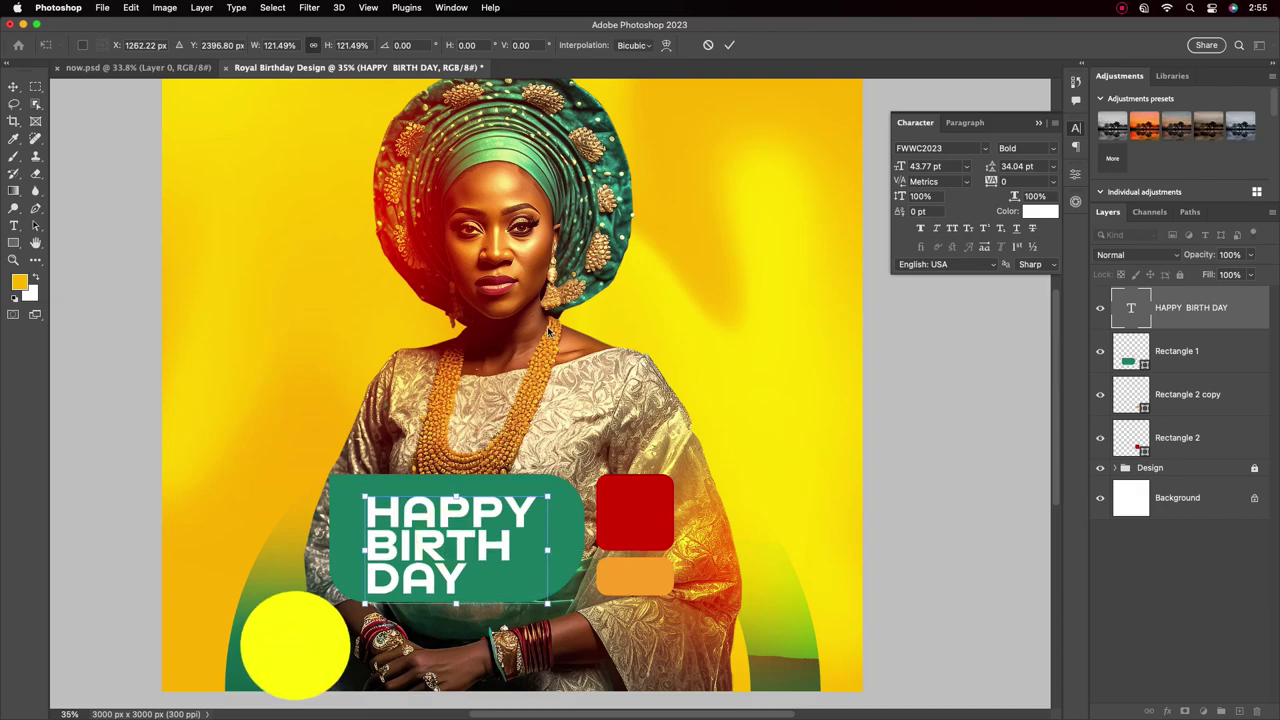
key(Return)
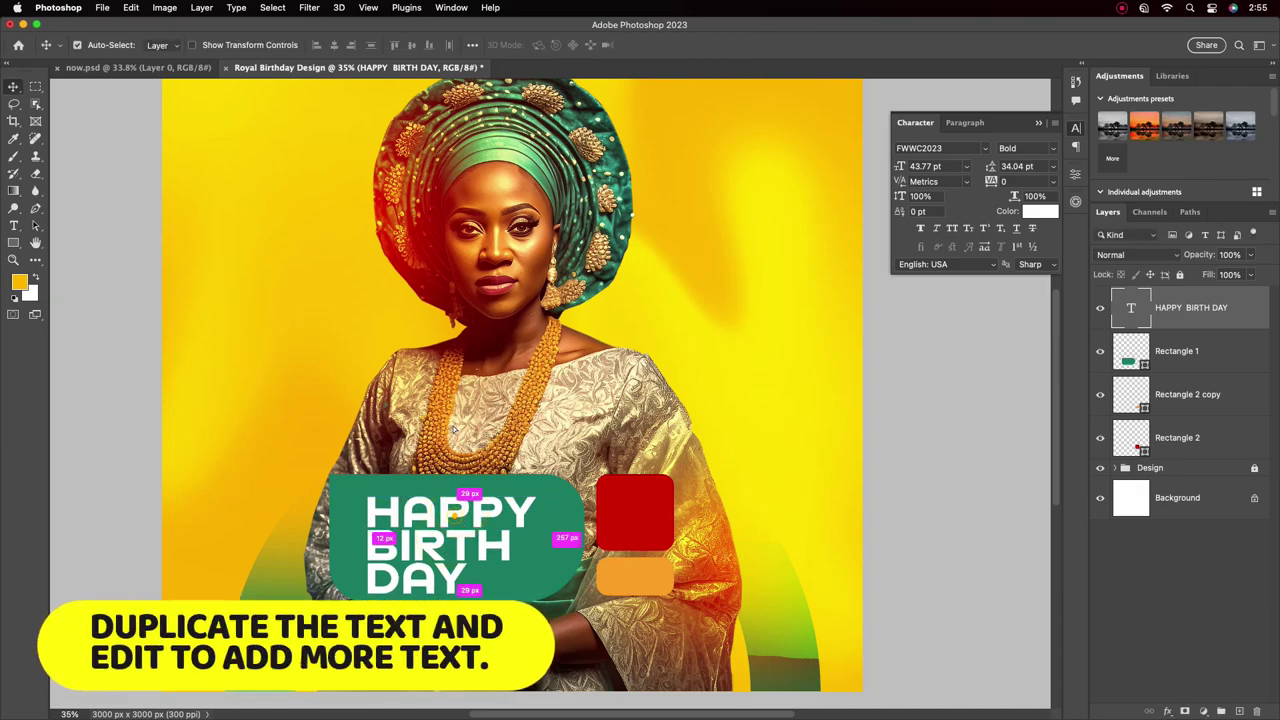
Step: Duplicate the heading layer and retype the copy as WISHING YOU A
drag(453, 430, 453, 290)
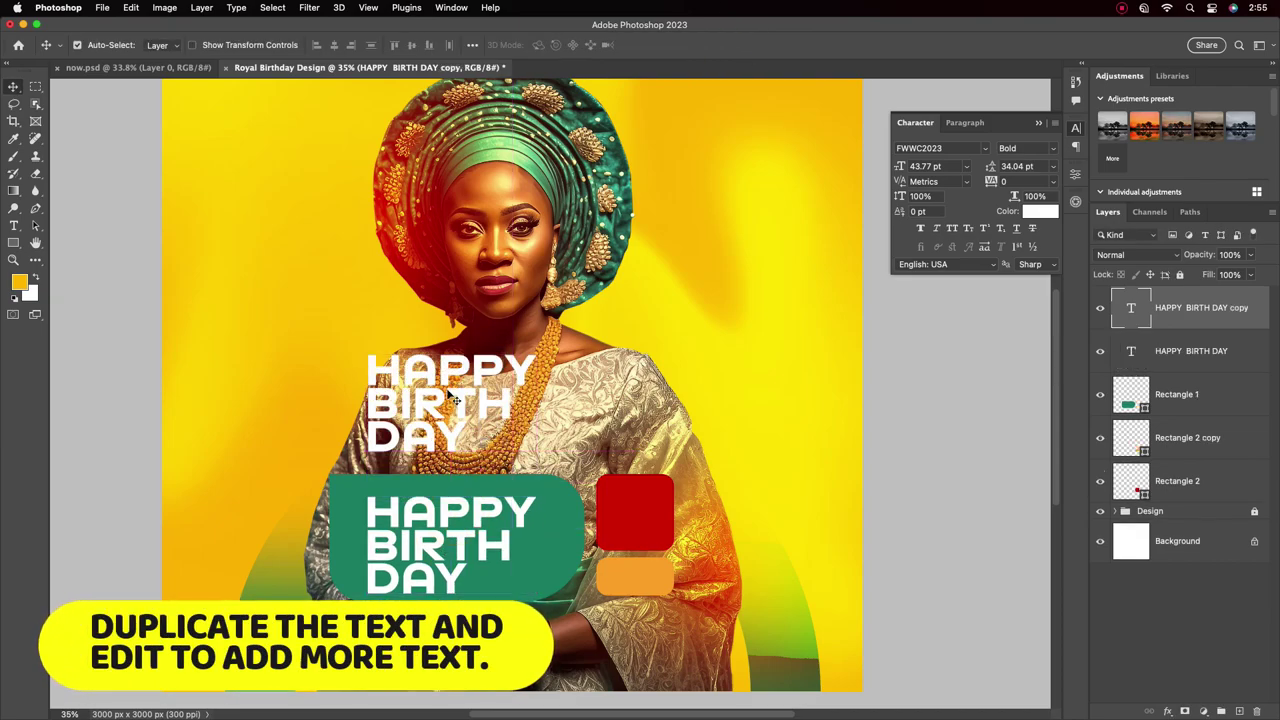
double_click(450, 395)
text(WISHING)
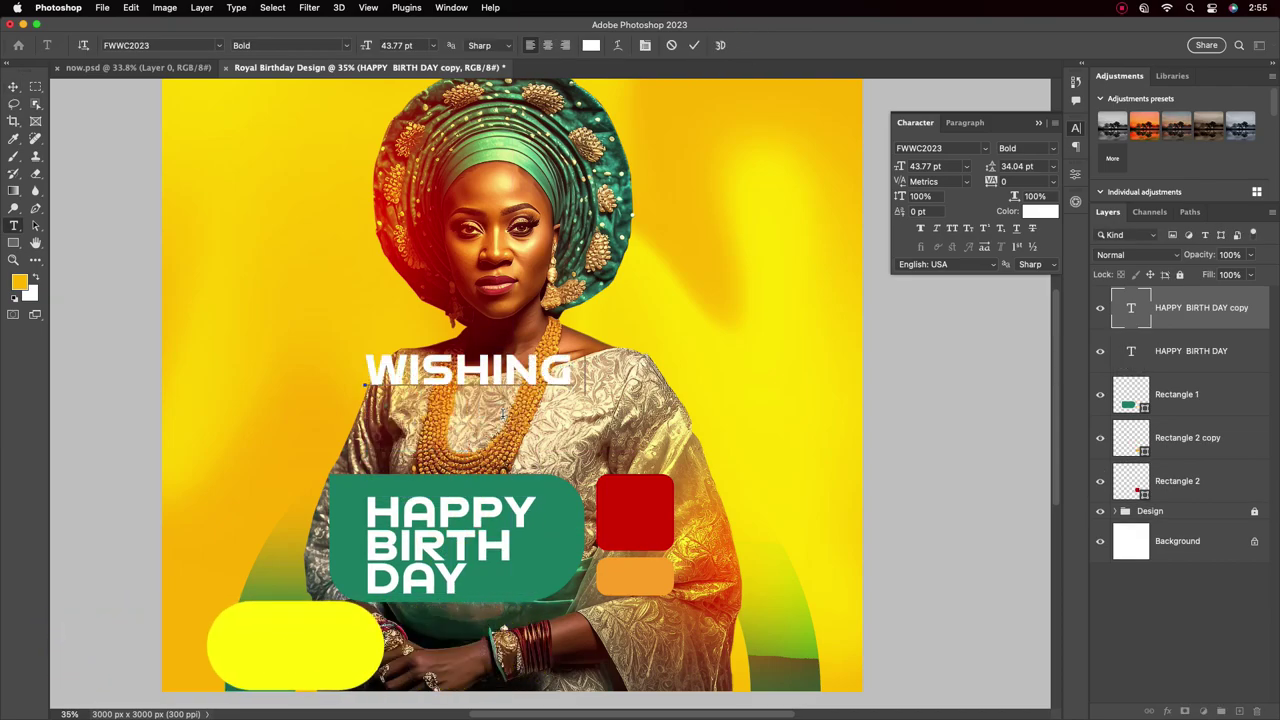
text( YOU A)
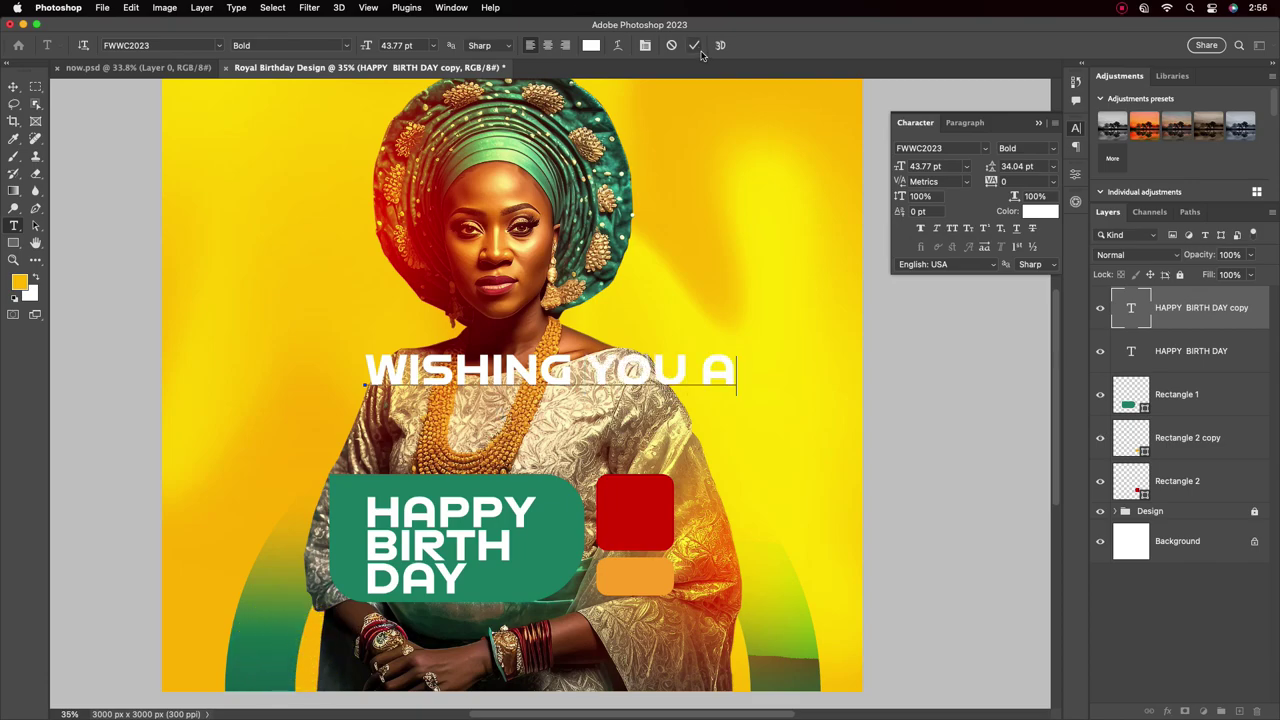
click(694, 45)
drag(550, 372, 523, 454)
Step: Set WISHING YOU A to 8 pt and place it just above HAPPY
click(966, 166)
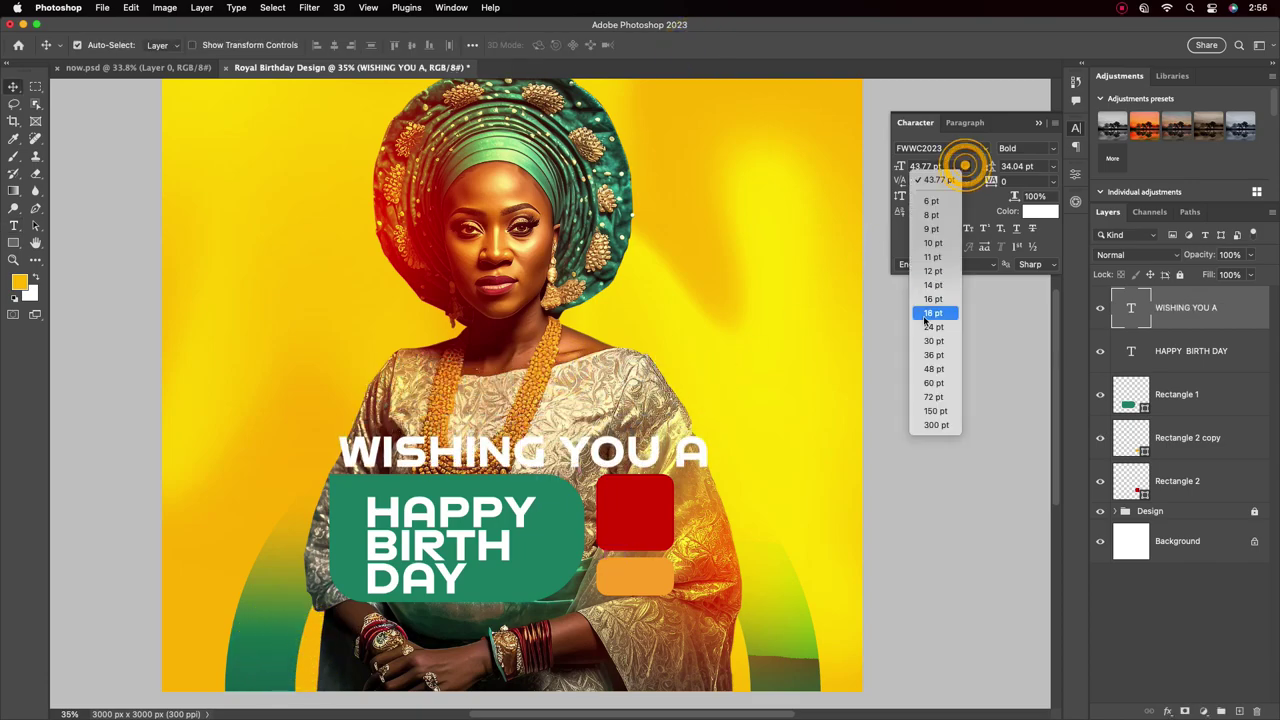
click(931, 229)
drag(388, 466, 410, 490)
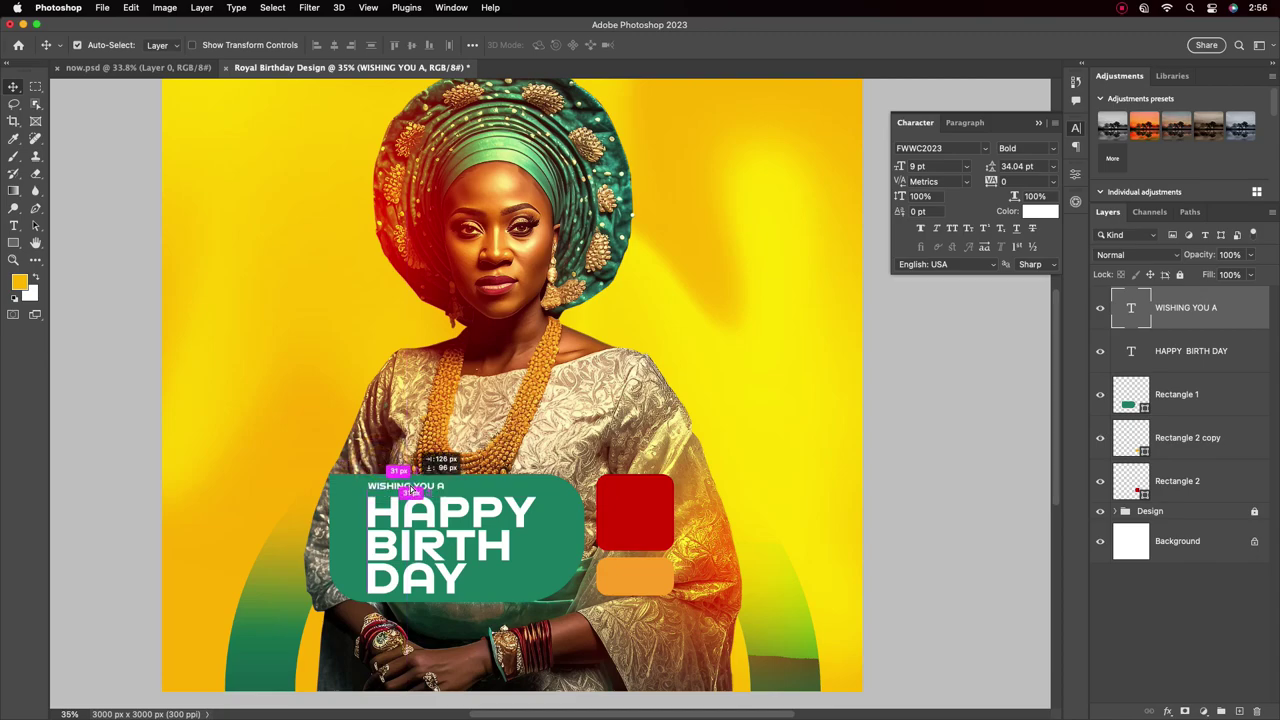
click(966, 166)
click(935, 214)
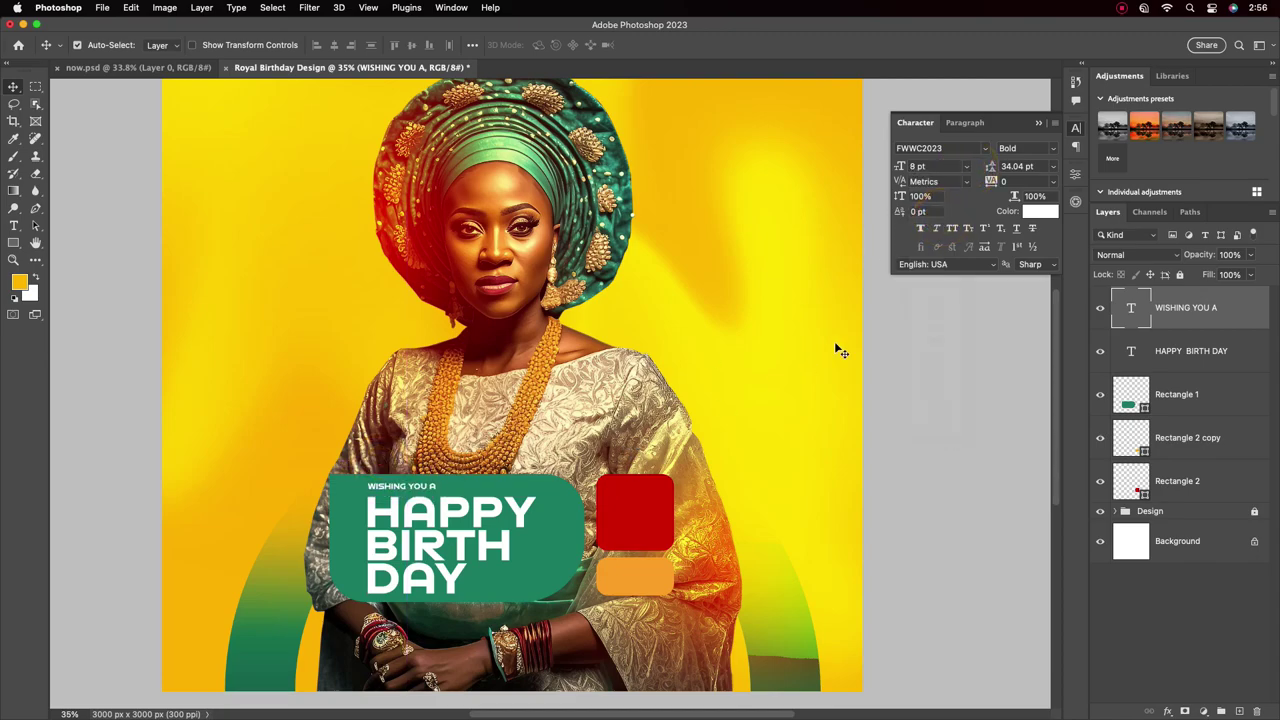
click(1040, 211)
drag(795, 375, 748, 488)
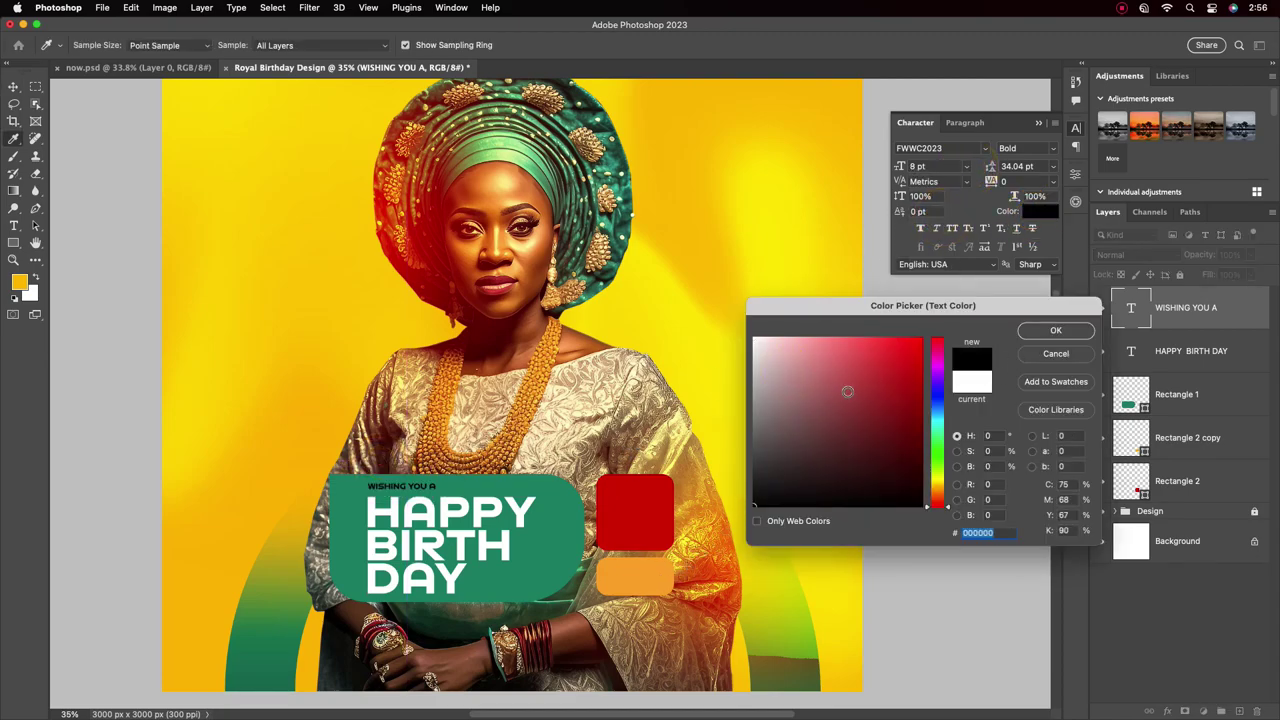
Step: Colour WISHING YOU A dark green (#293028) sampled from the headwrap
click(921, 343)
drag(407, 239, 457, 208)
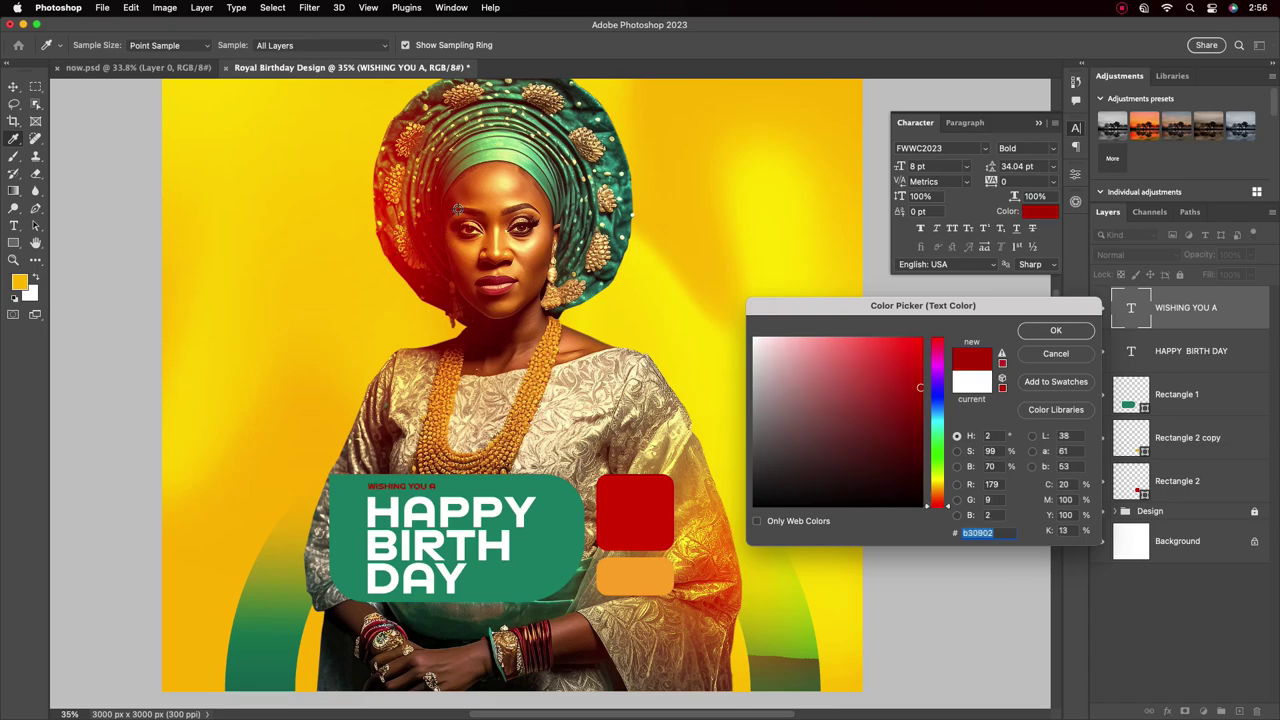
click(568, 102)
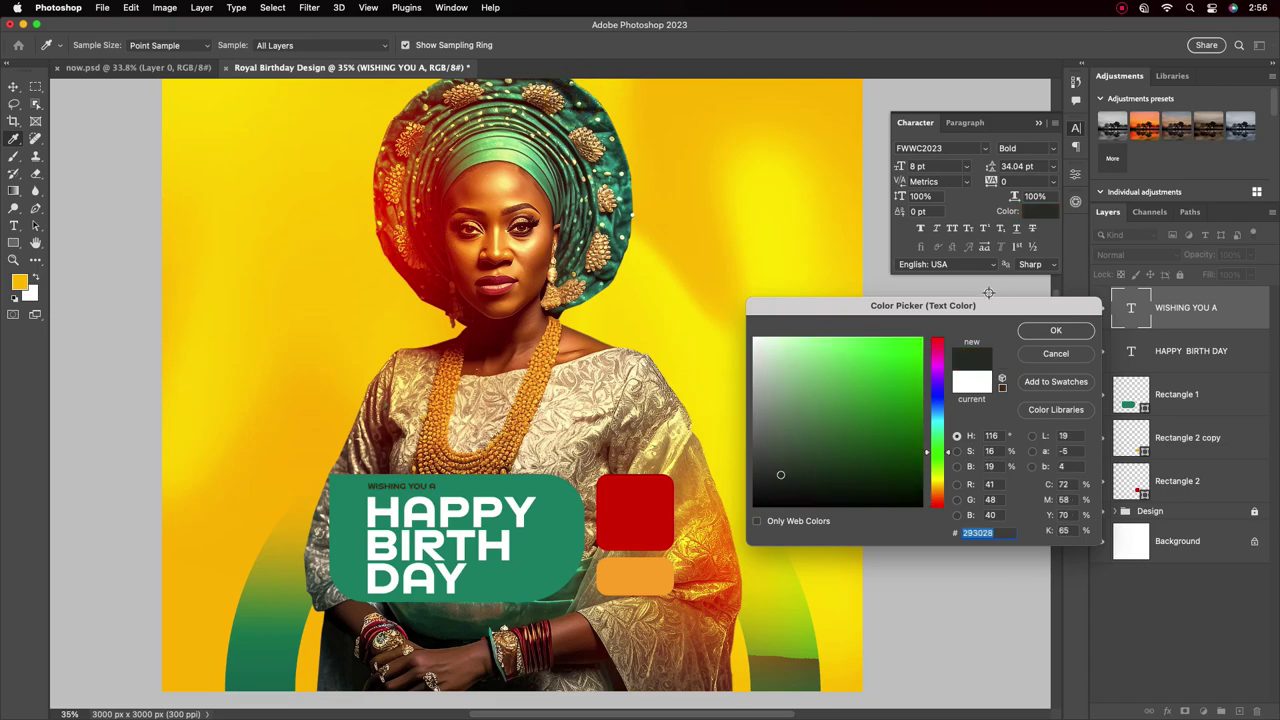
click(1055, 330)
Step: Set the WISHING YOU A tracking to 1260 and its size to 6 pt
click(1052, 181)
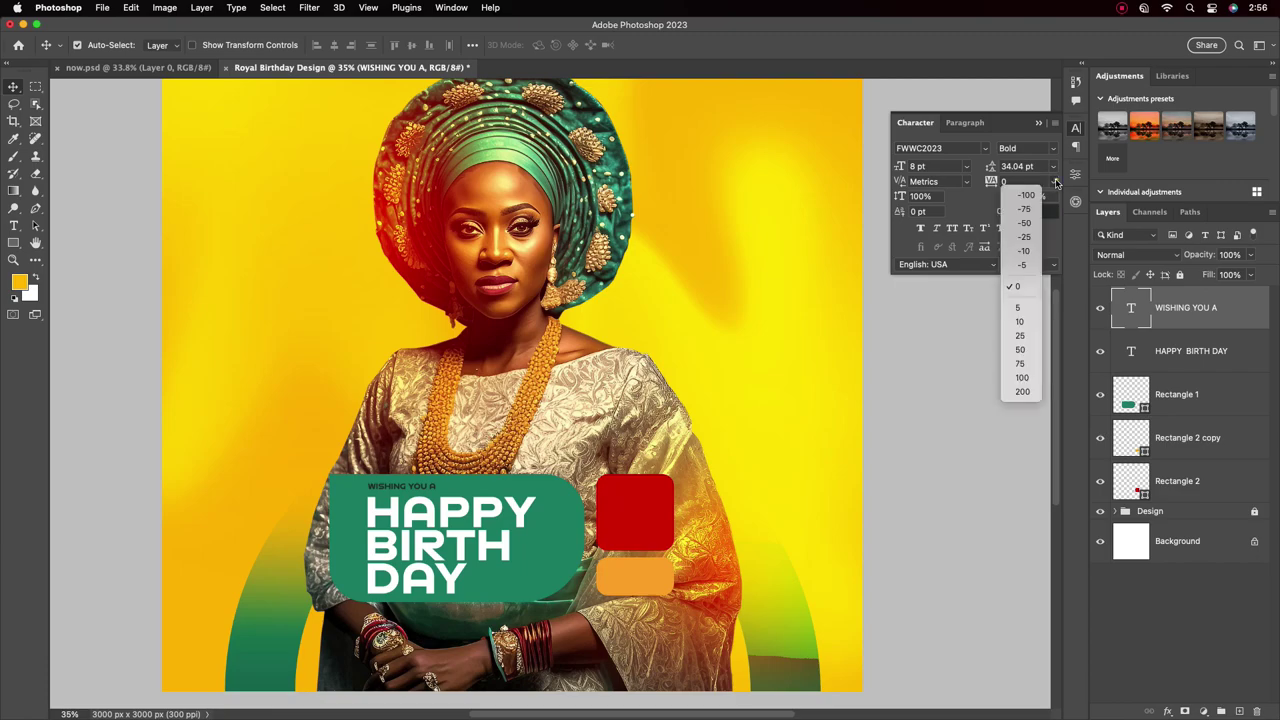
click(1015, 392)
drag(996, 185, 1021, 180)
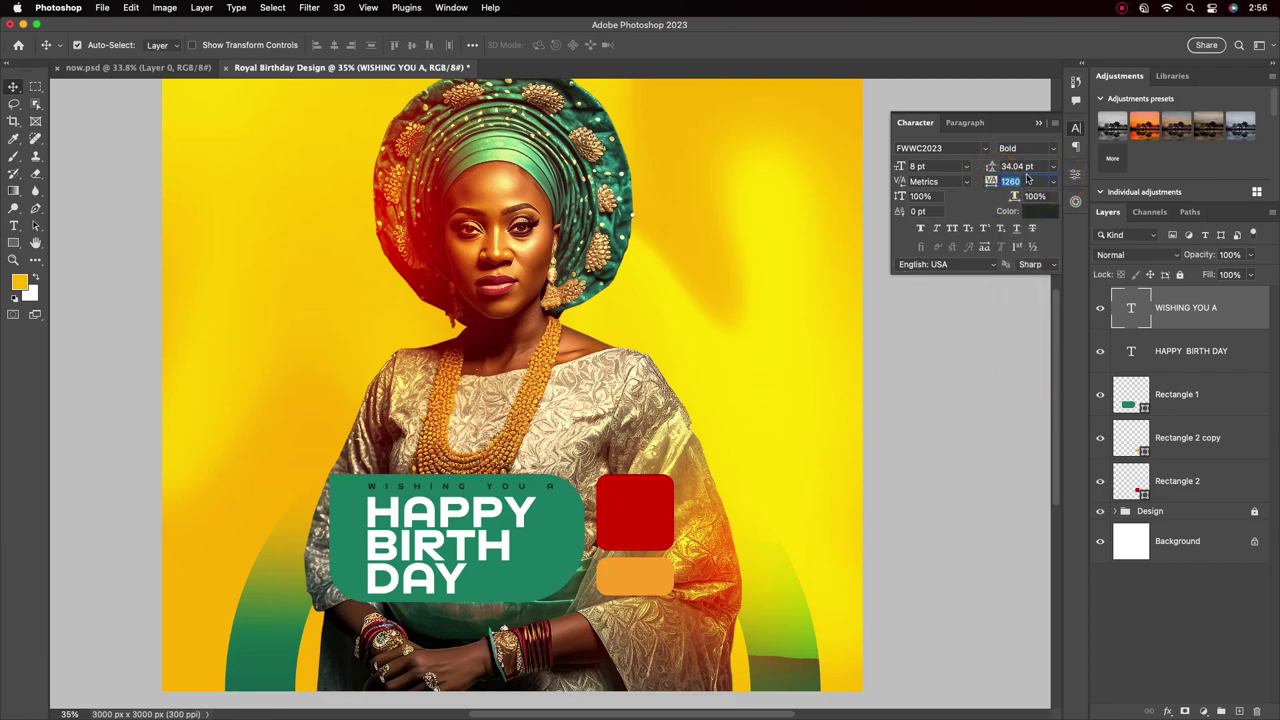
click(965, 166)
click(925, 177)
scroll(388, 510, down, 1)
scroll(414, 480, down, 2)
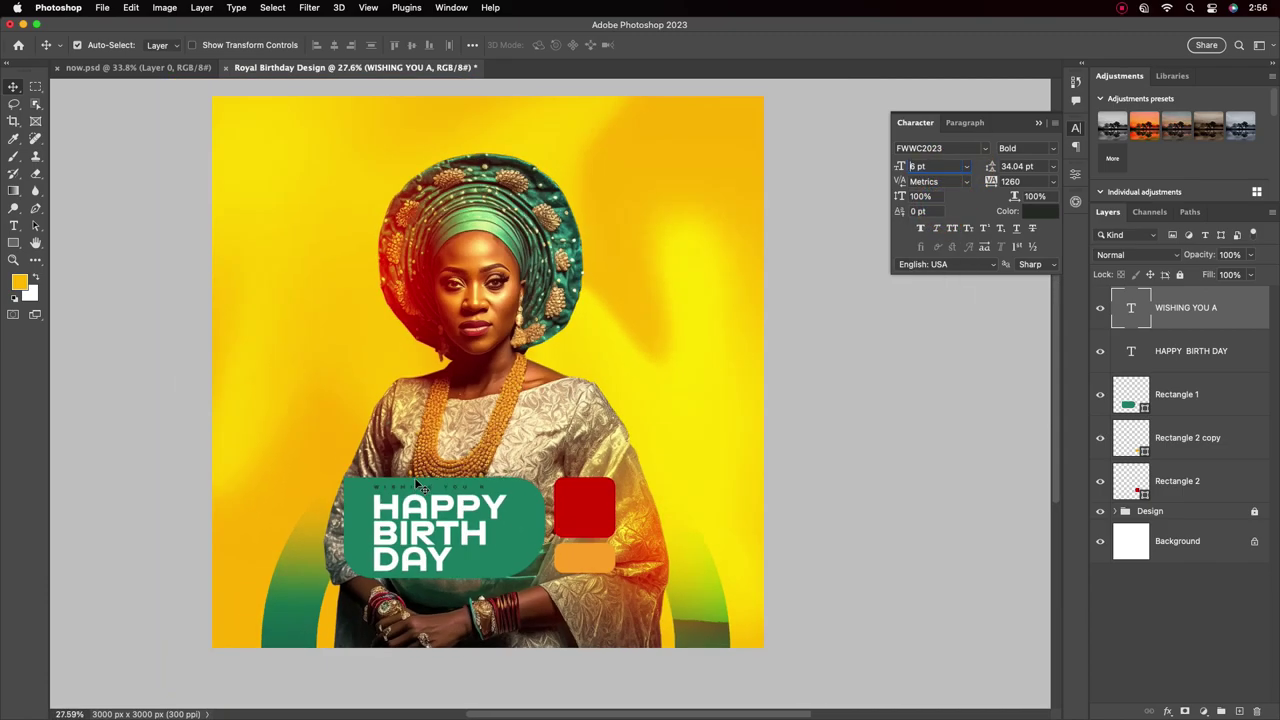
scroll(481, 507, up, 1)
Step: Duplicate the heading and retype it as WEDS 21ST / JUNE on two lines
key(super+j)
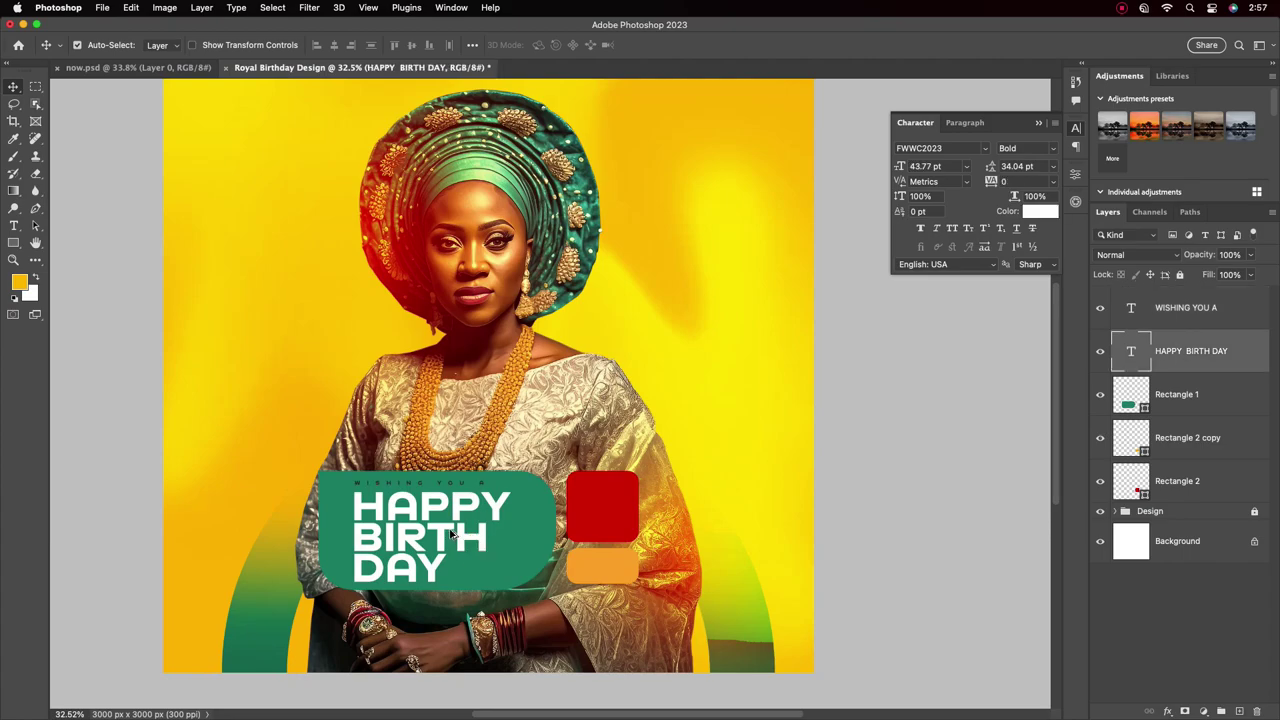
drag(460, 540, 691, 350)
double_click(698, 384)
text(WEDS )
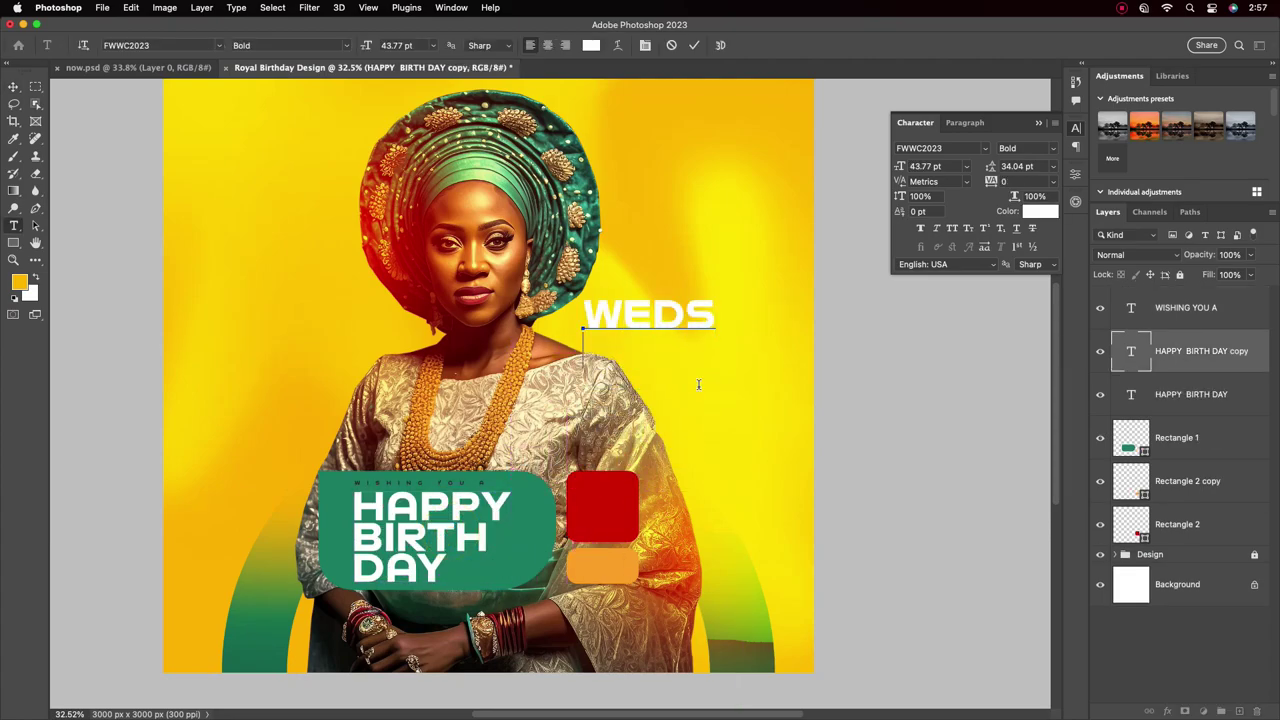
text(21ST)
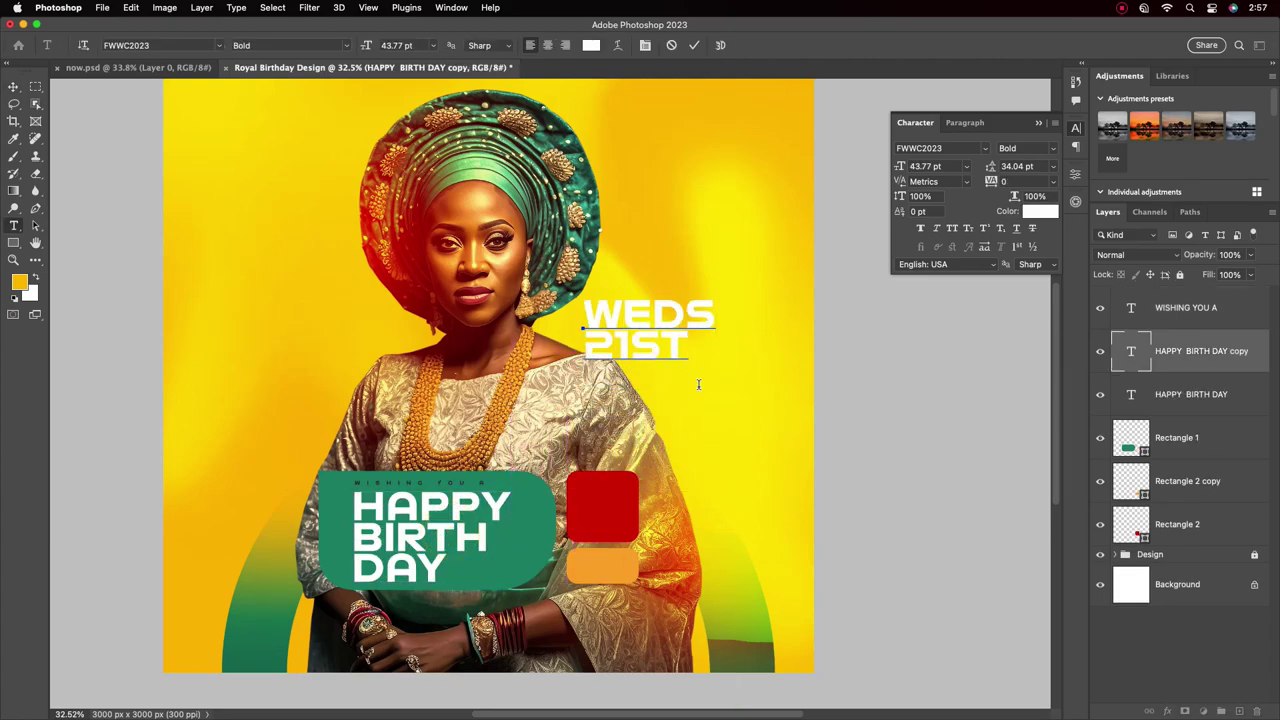
key(Return)
text(JUNE)
key(super+Return)
Step: Move and scale the date text to fit inside the red box
key(v)
mouse_move(650, 345)
mouse_down()
mouse_move(663, 437)
mouse_move(632, 509)
mouse_up()
key(super+t)
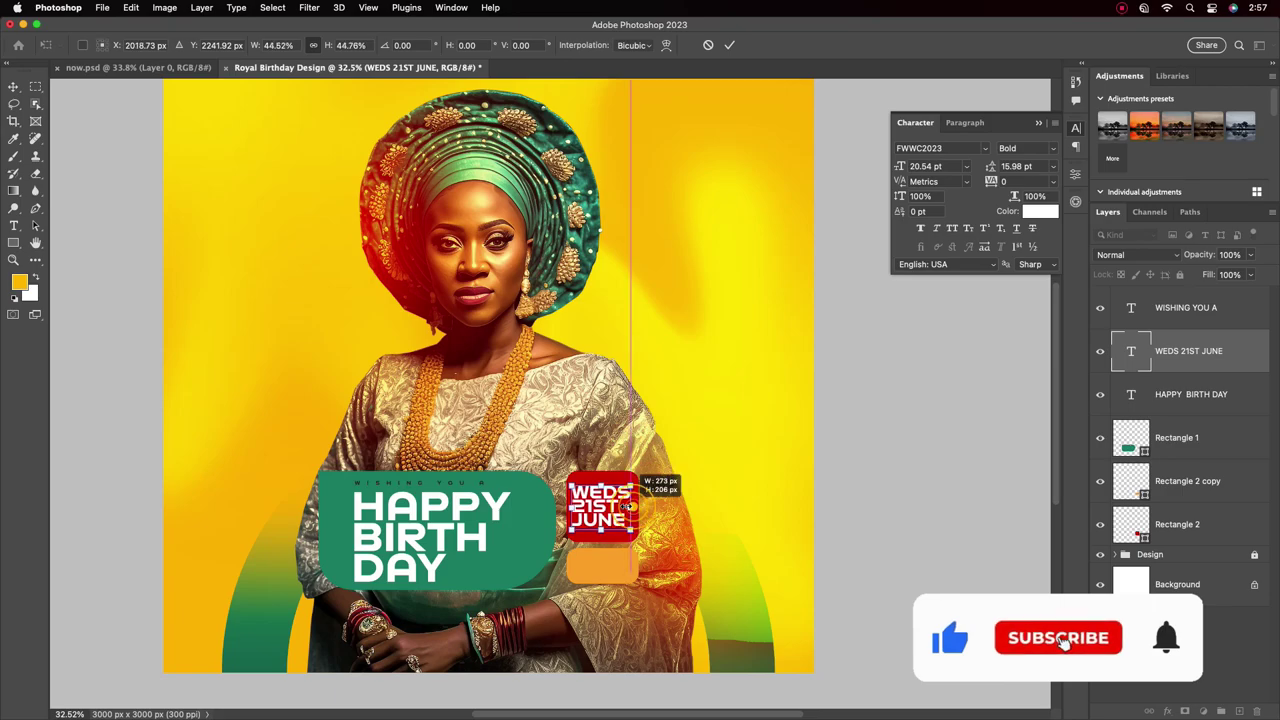
click(729, 45)
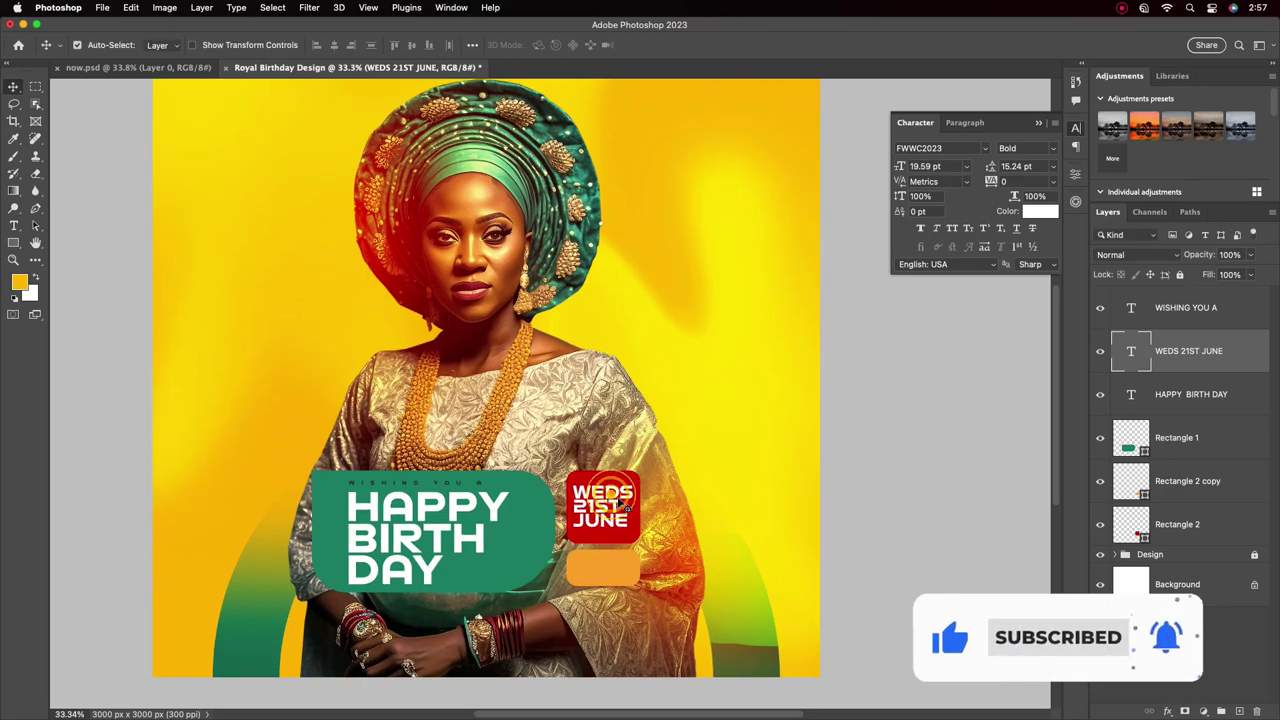
Step: Edit the date text to read WED. 21ST JUNE
double_click(626, 494)
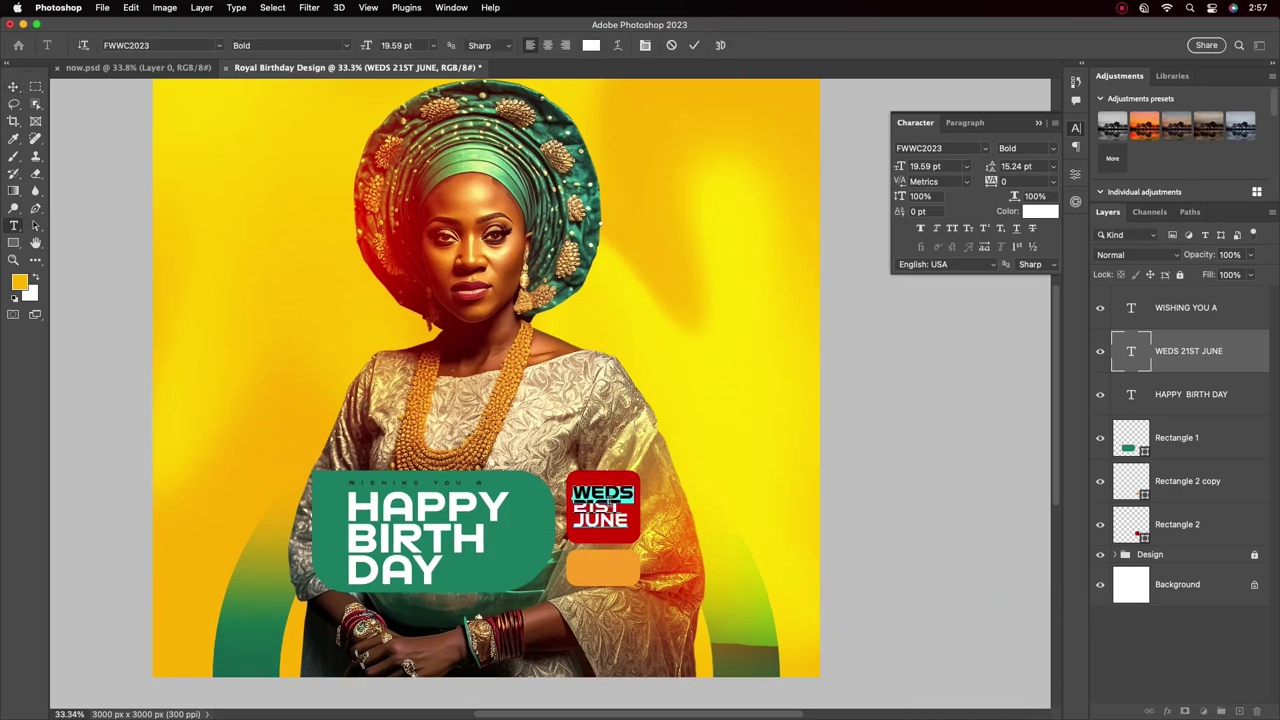
key(super+a)
click(636, 512)
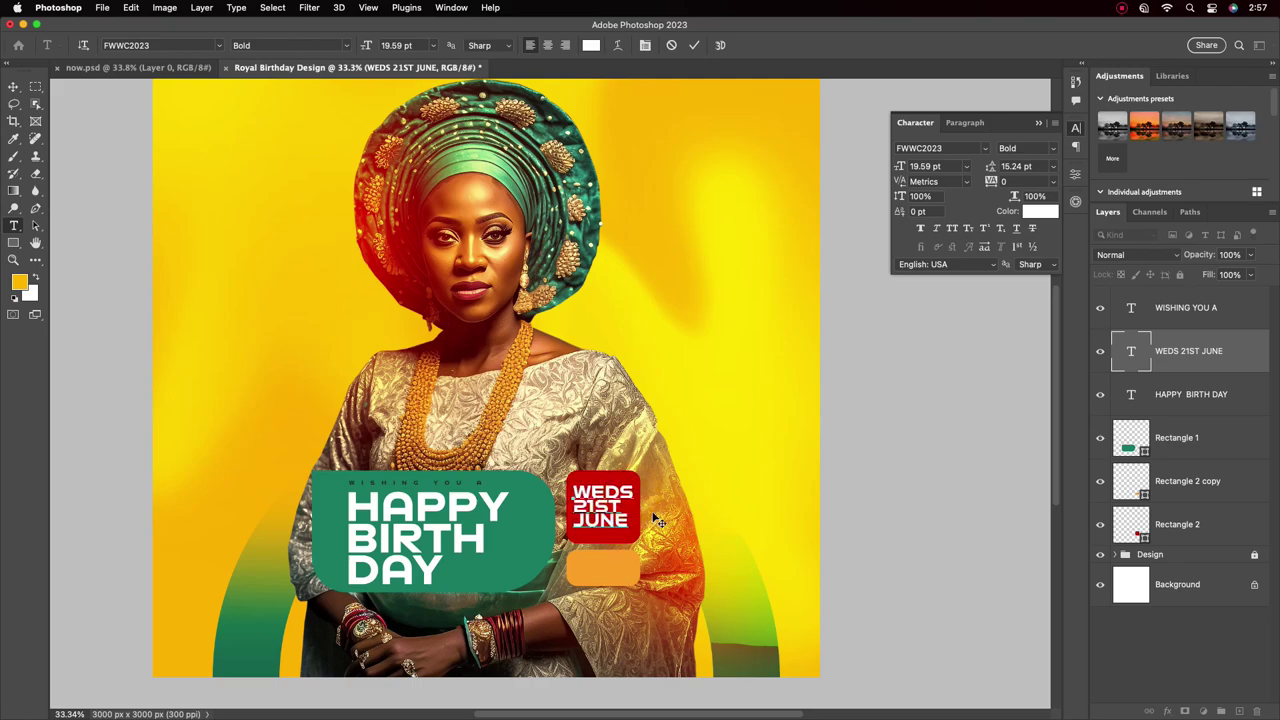
click(694, 45)
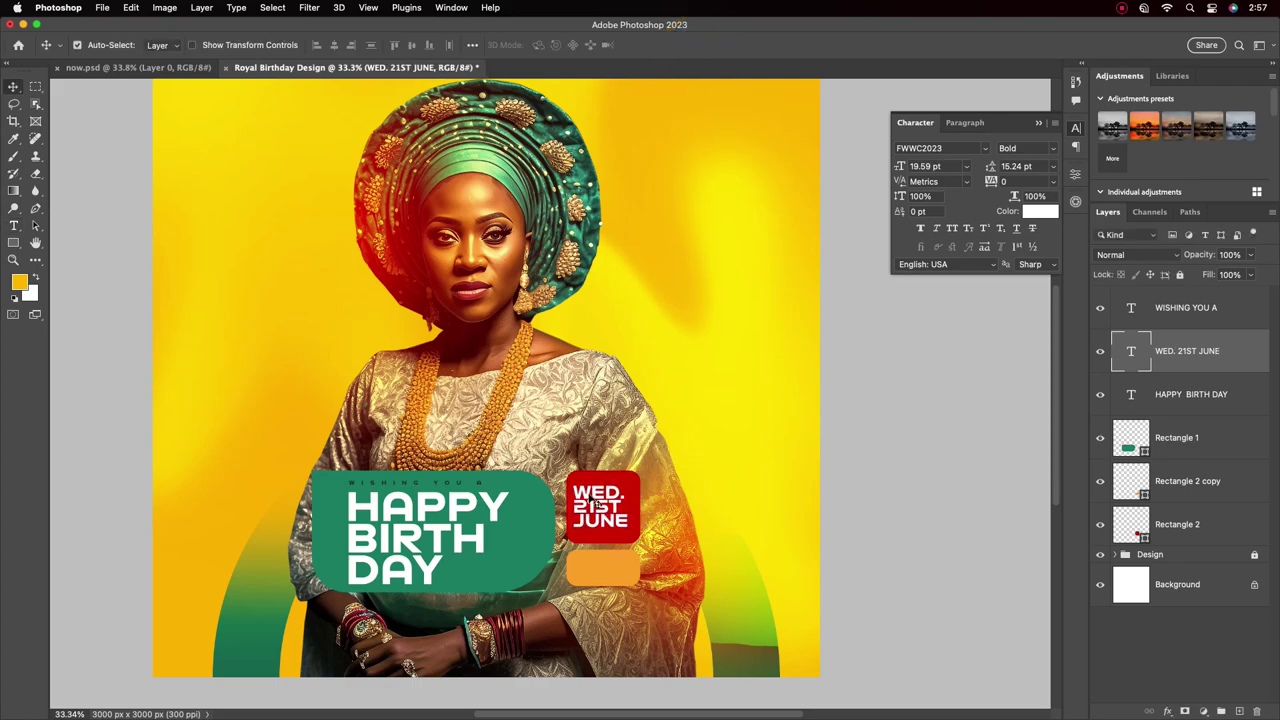
scroll(818, 658, down, 1)
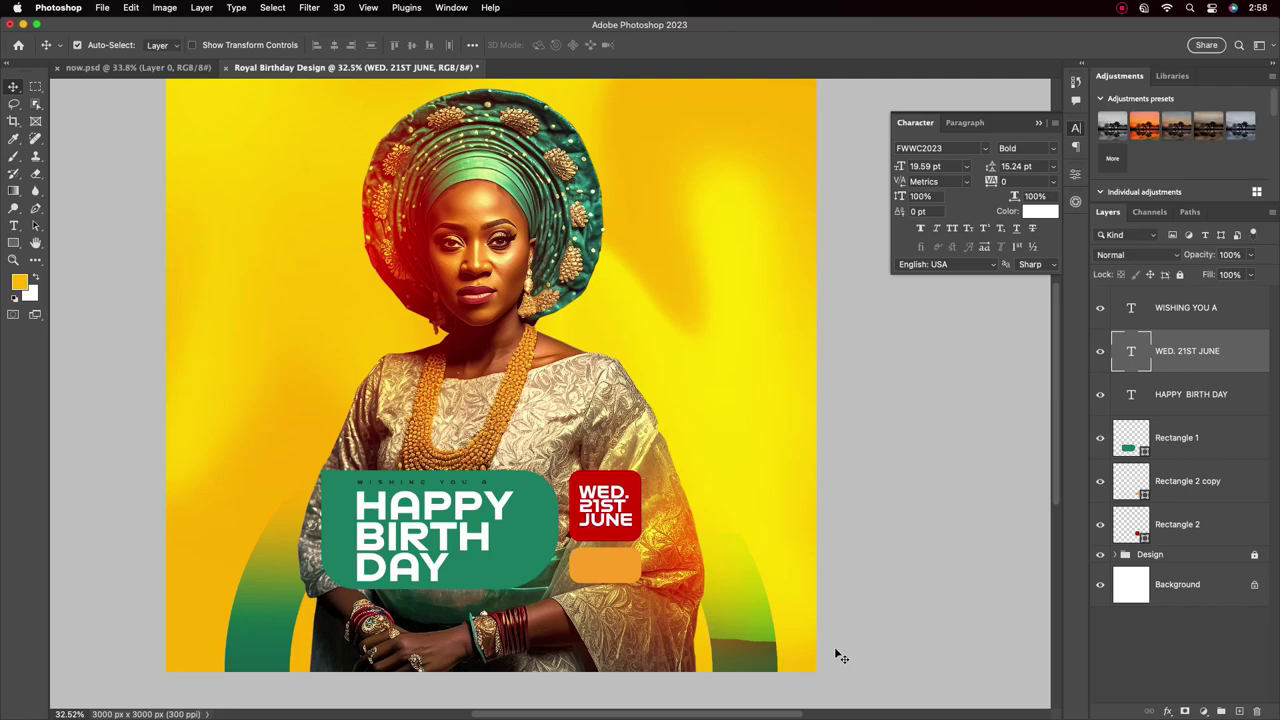
scroll(618, 505, up, 1)
Step: Copy the date text onto the orange box, retype it as +1 TODAY and shrink it to 11.74 pt
drag(610, 518, 619, 595)
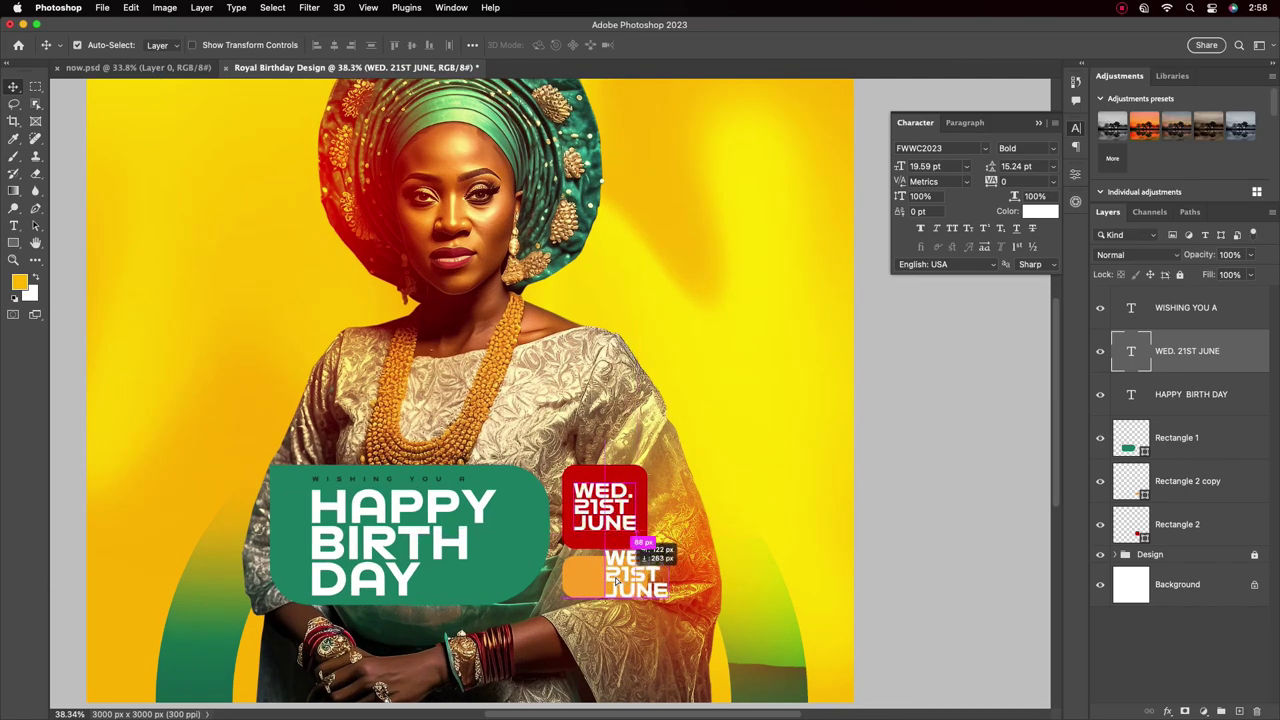
double_click(640, 585)
text(PLU)
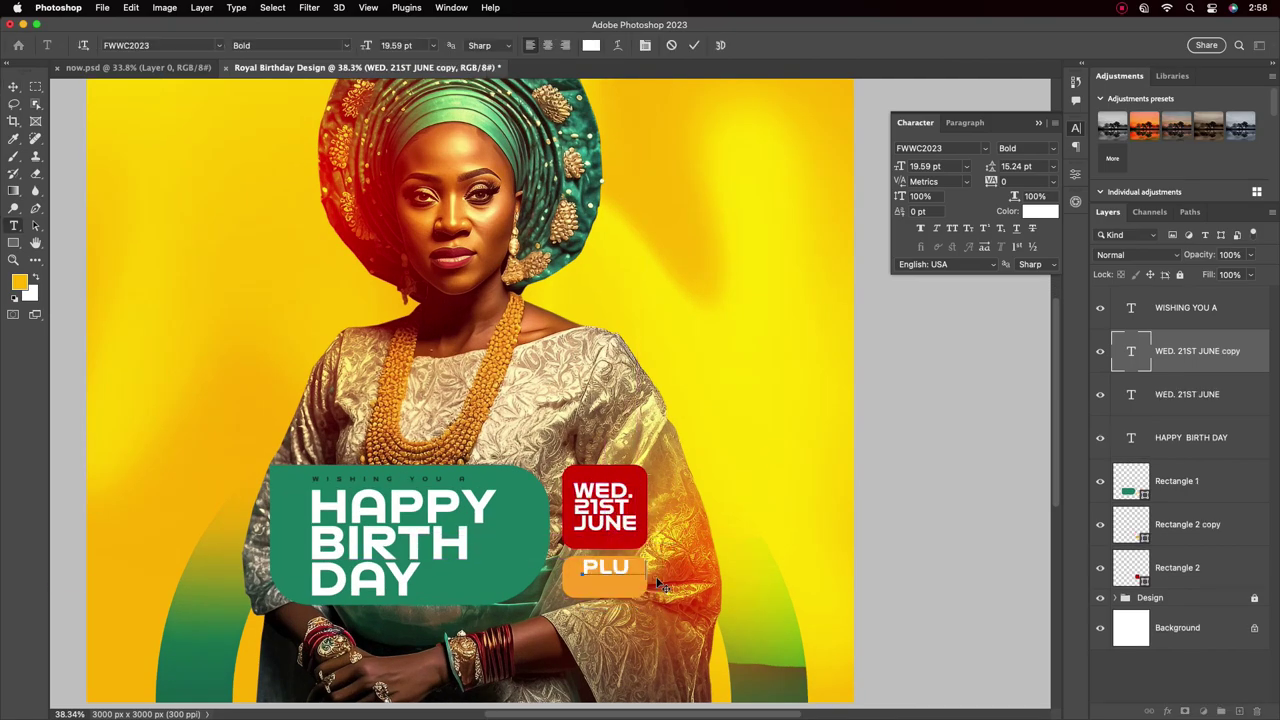
key(BackSpace)
key(BackSpace)
key(BackSpace)
text(+1 TODAY)
click(693, 45)
key(v)
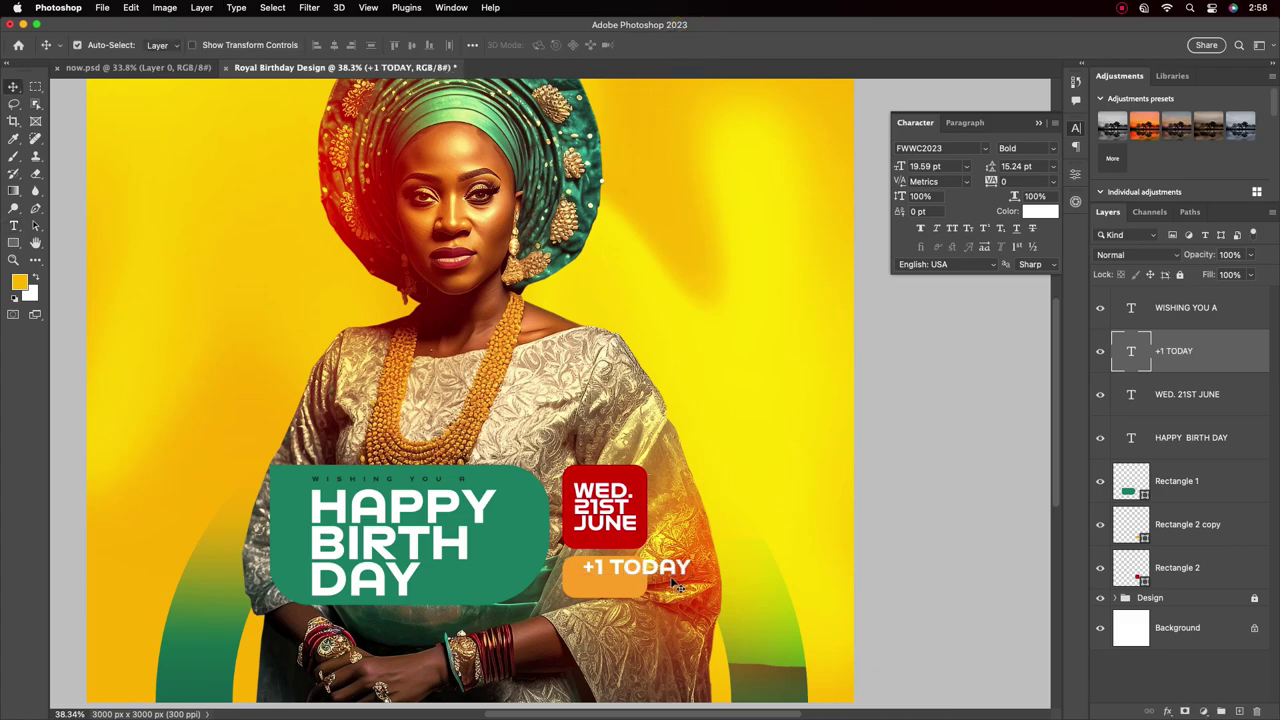
key(ctrl+t)
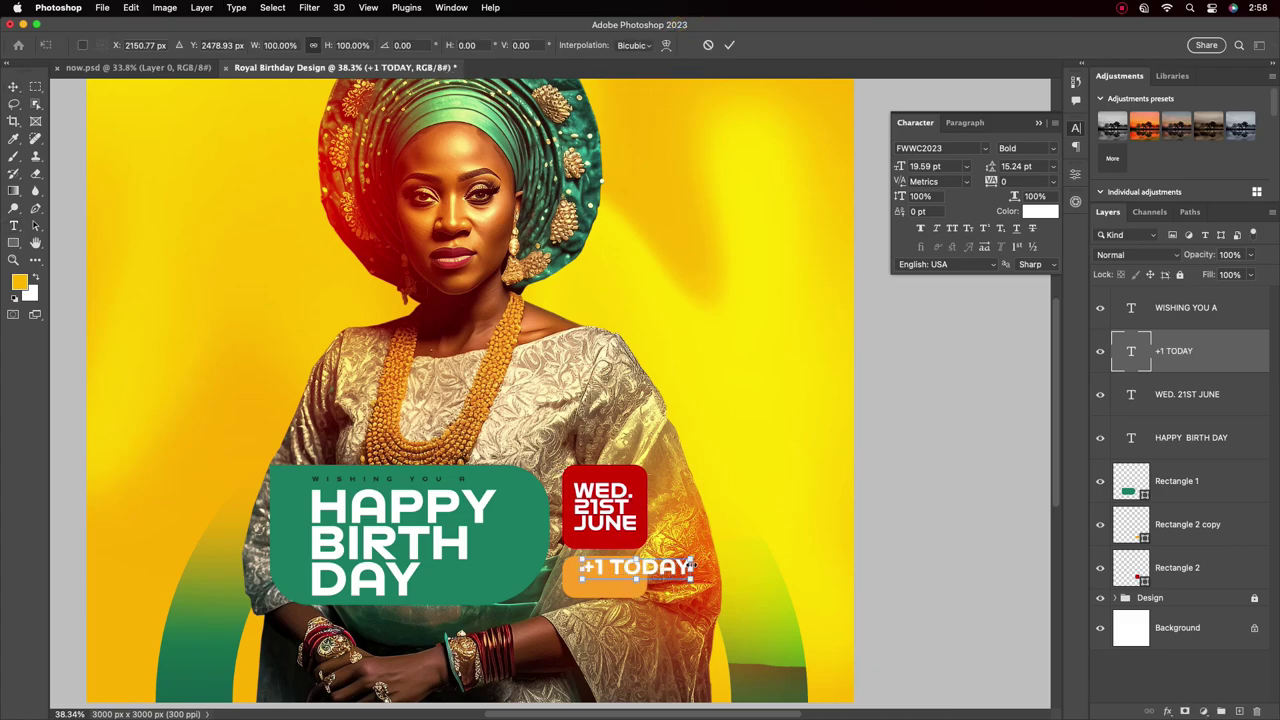
drag(690, 566, 603, 578)
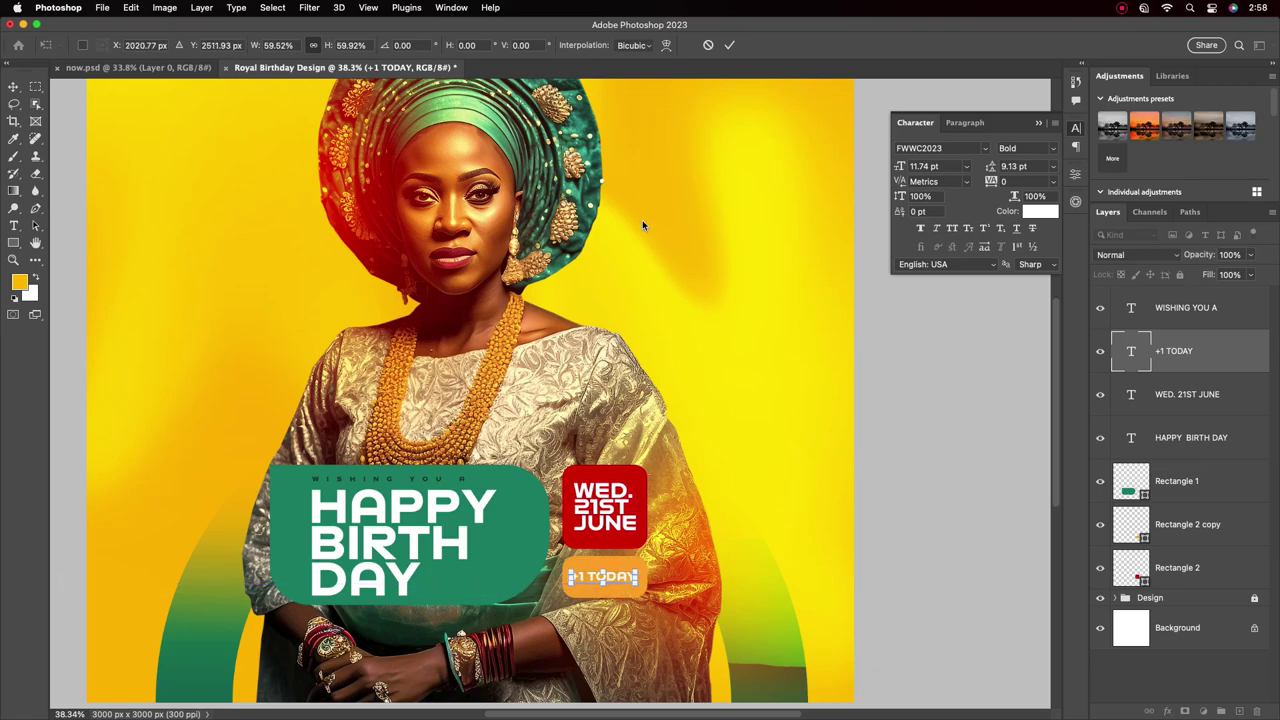
click(729, 47)
Step: Colour the +1 TODAY text a dark green based on the banner's green
click(1040, 211)
click(528, 546)
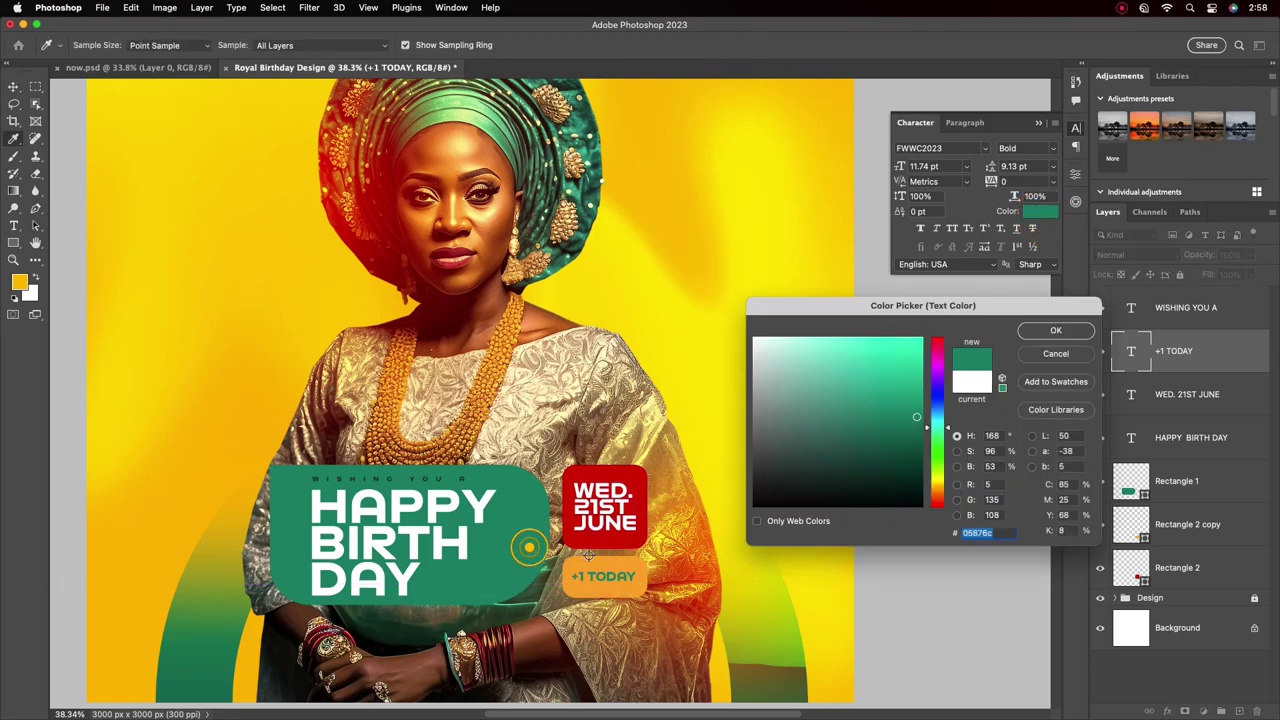
click(894, 423)
click(921, 444)
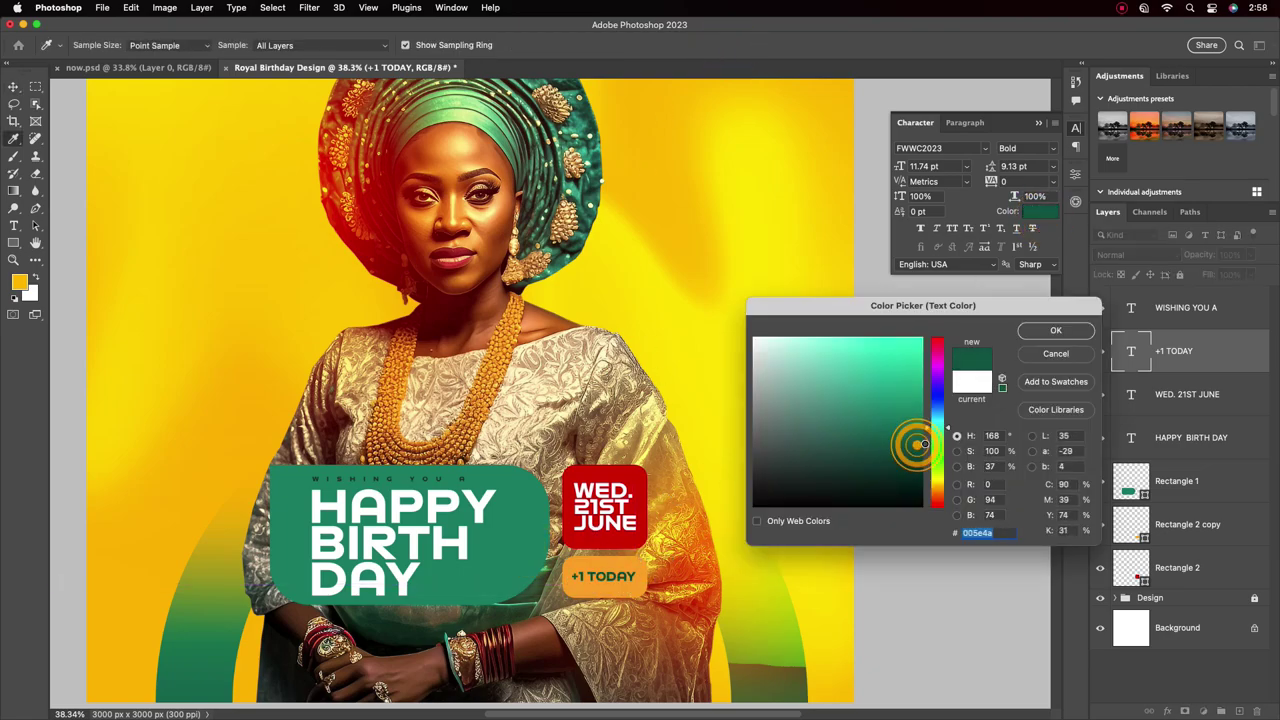
click(1055, 331)
scroll(588, 468, down, 2)
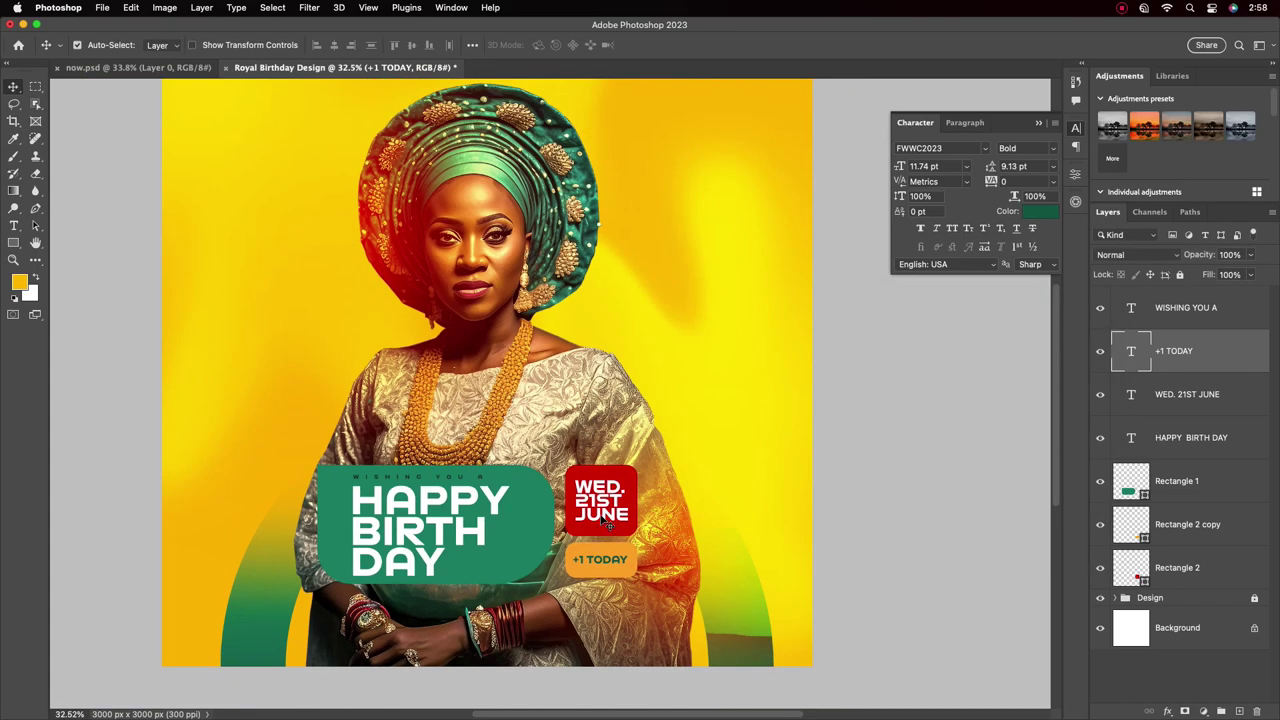
scroll(603, 518, up, 1)
scroll(603, 515, down, 2)
scroll(604, 505, down, 2)
scroll(606, 496, up, 2)
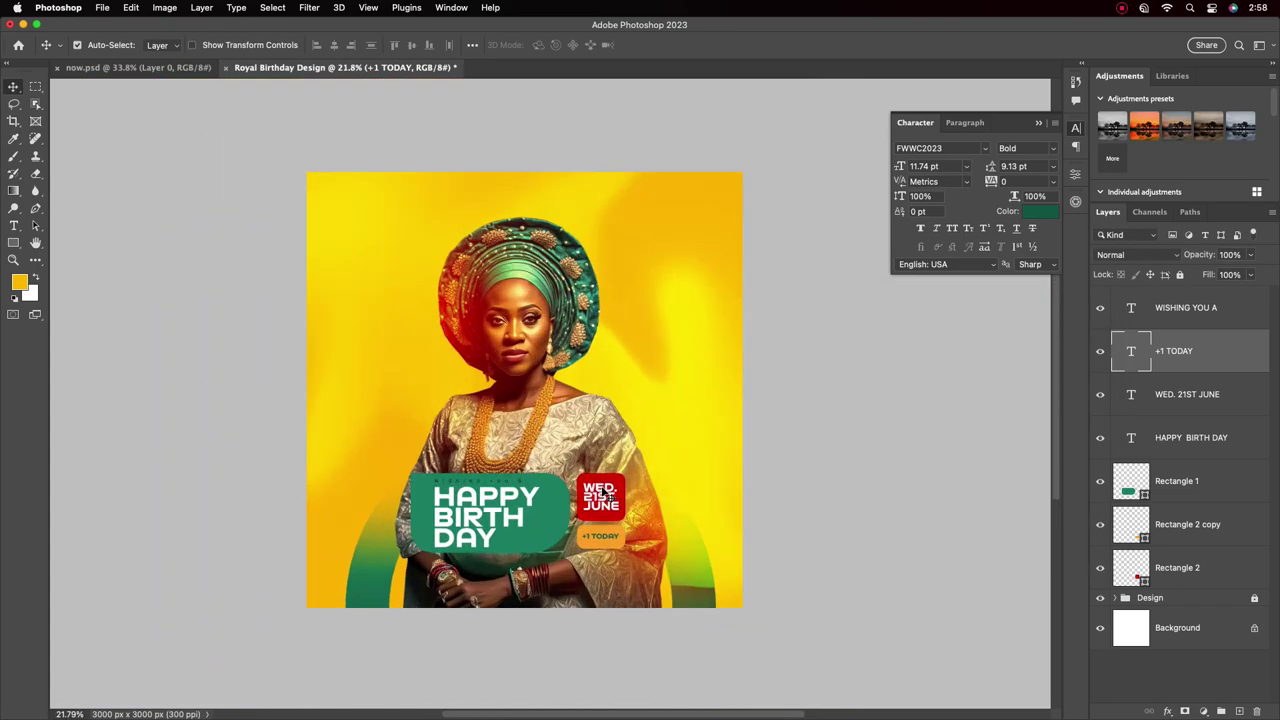
Step: Draw a rectangle bar below DAY inside the green box
scroll(557, 473, up, 2)
click(435, 489)
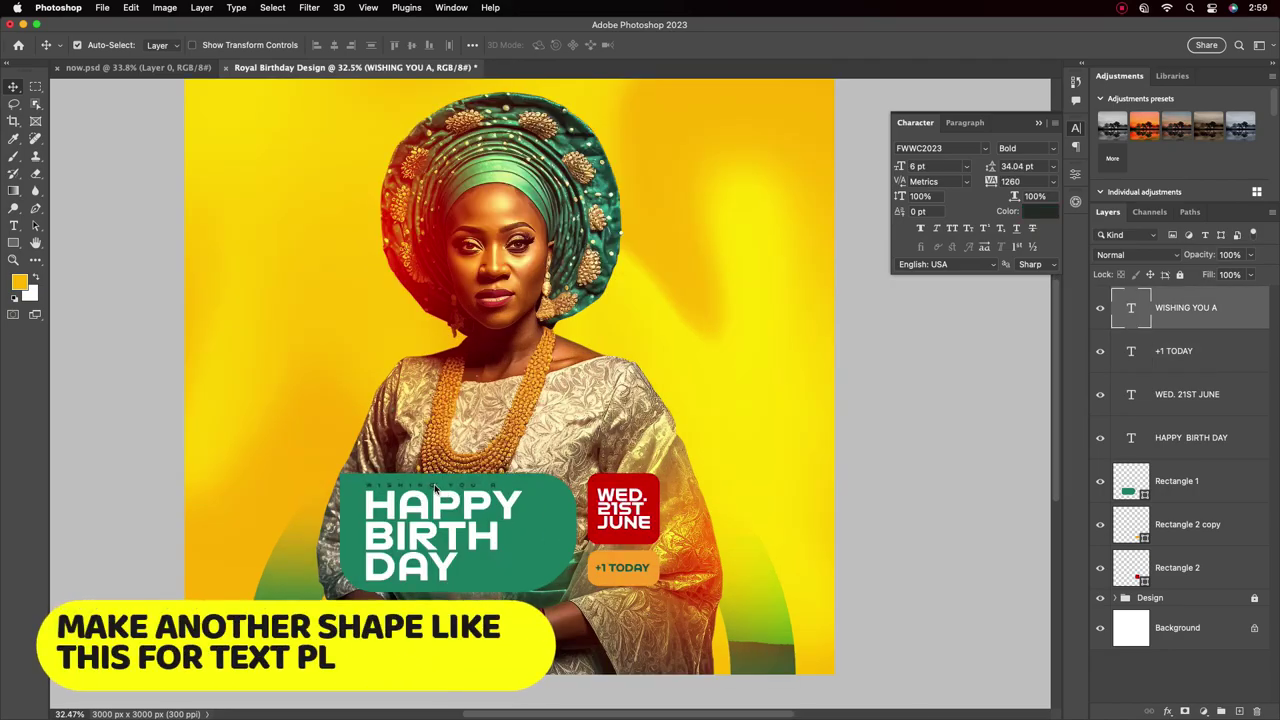
click(15, 243)
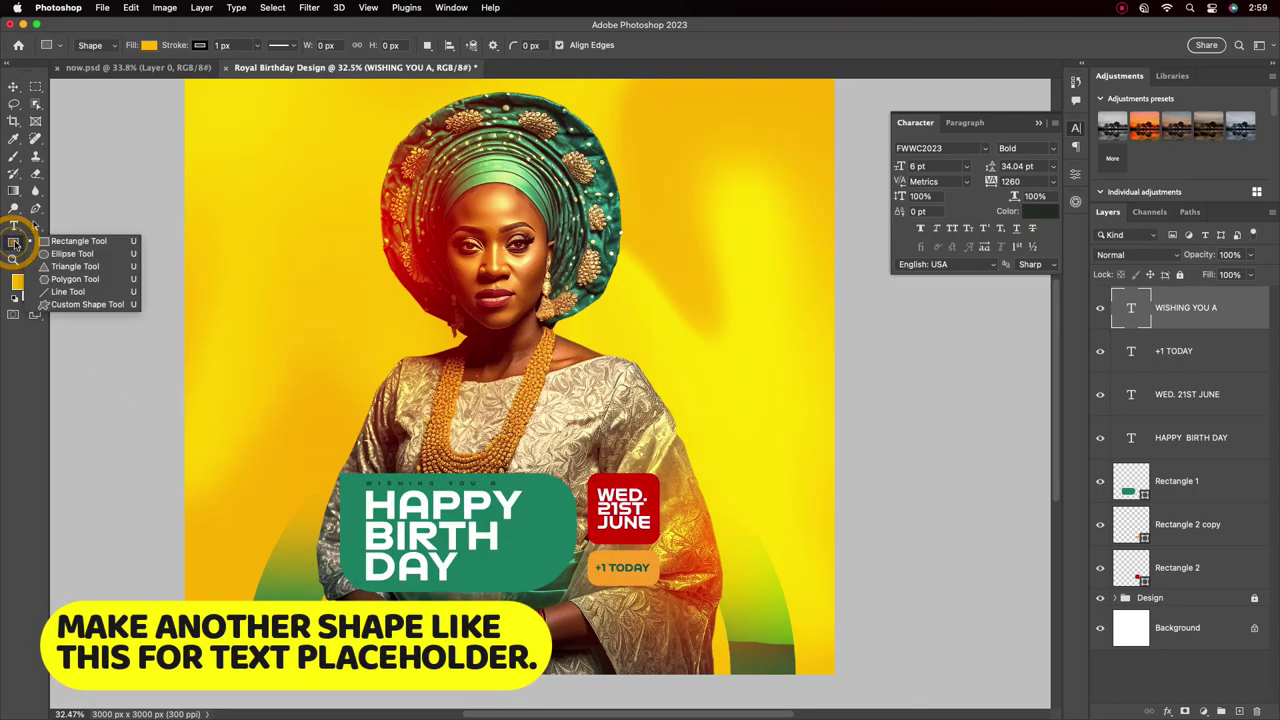
click(78, 241)
drag(462, 555, 572, 589)
click(13, 87)
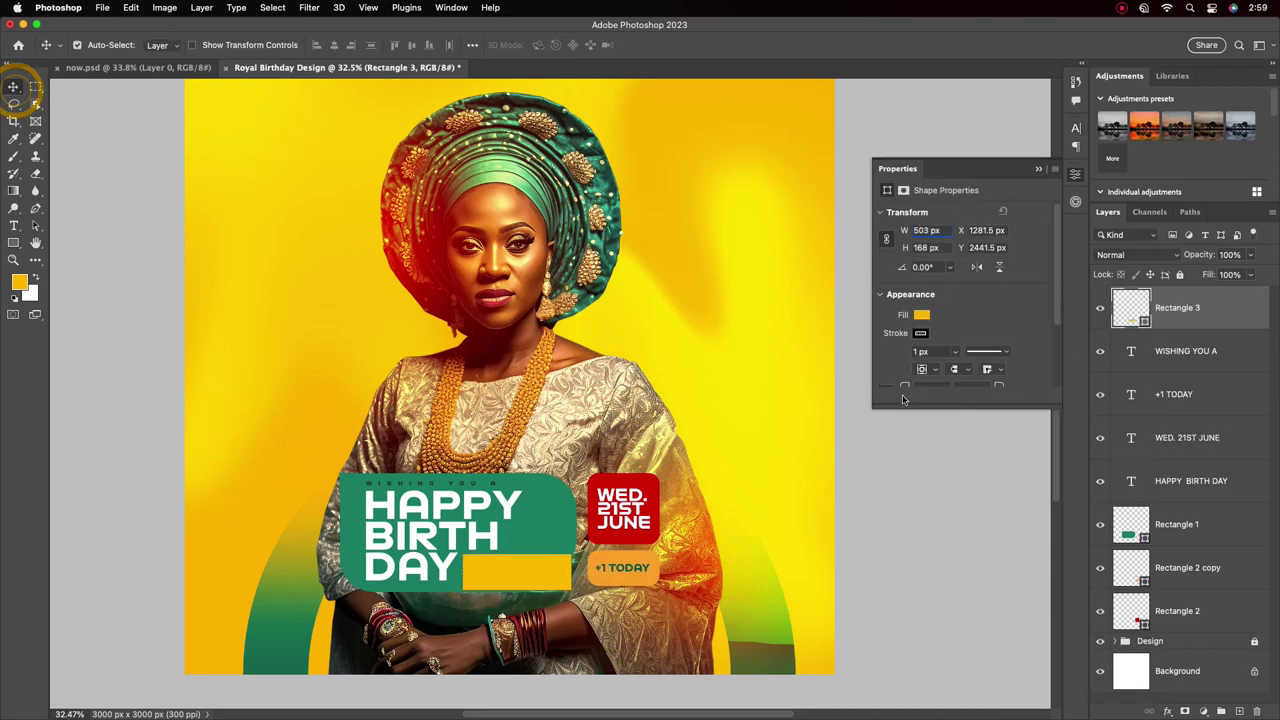
Step: Round the bar's top-left corner to 84 px in the Properties panel
scroll(906, 346, down, 2)
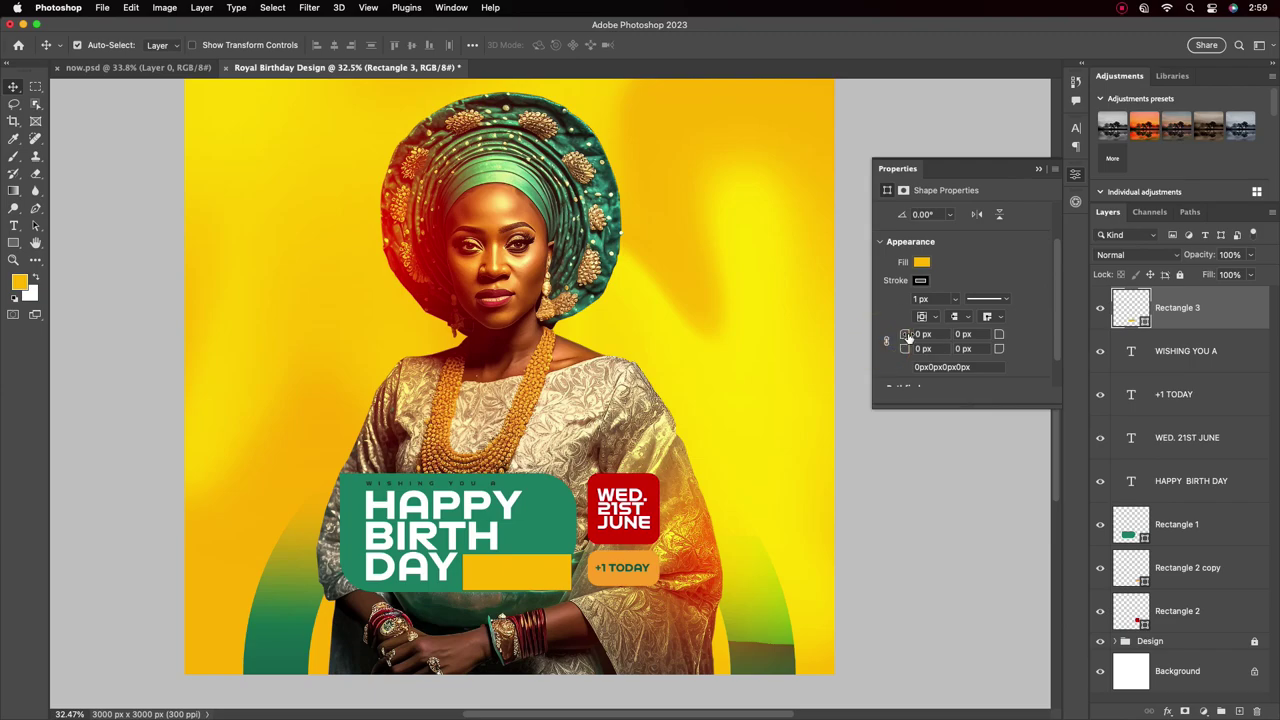
mouse_move(904, 334)
mouse_down()
mouse_move(918, 350)
mouse_move(956, 347)
mouse_move(966, 403)
mouse_up()
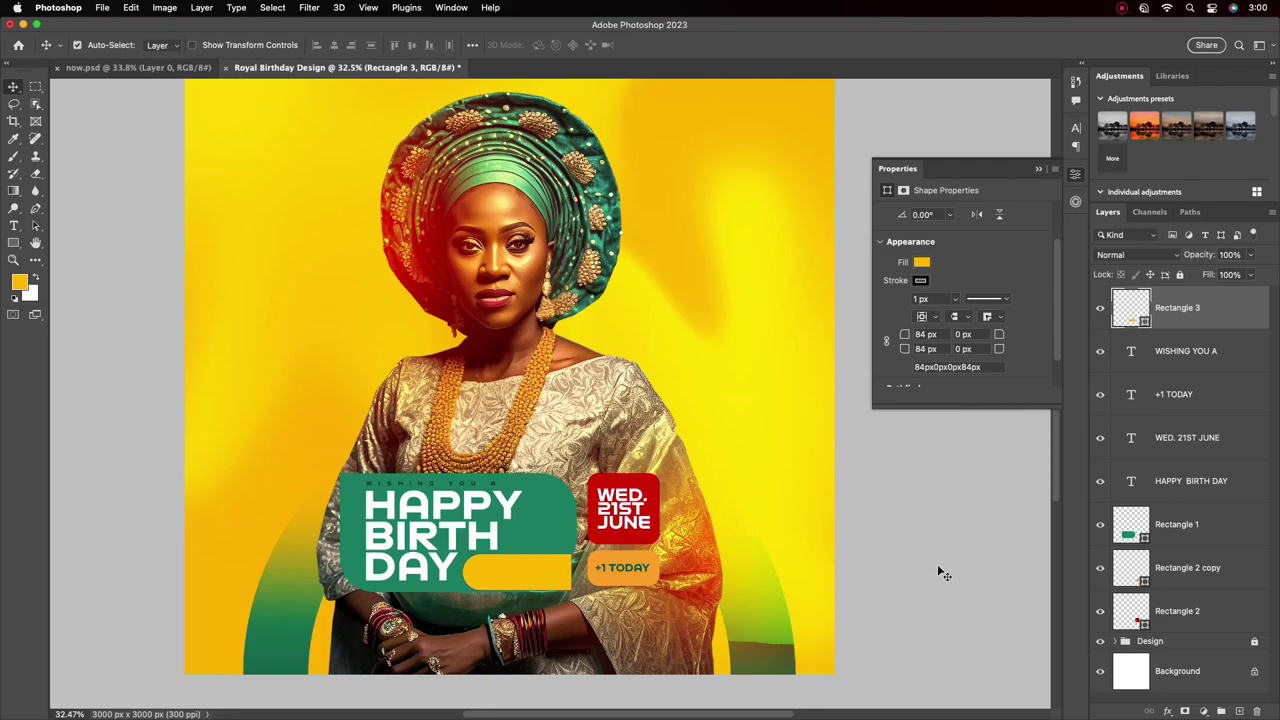
scroll(530, 572, up, 2)
click(920, 280)
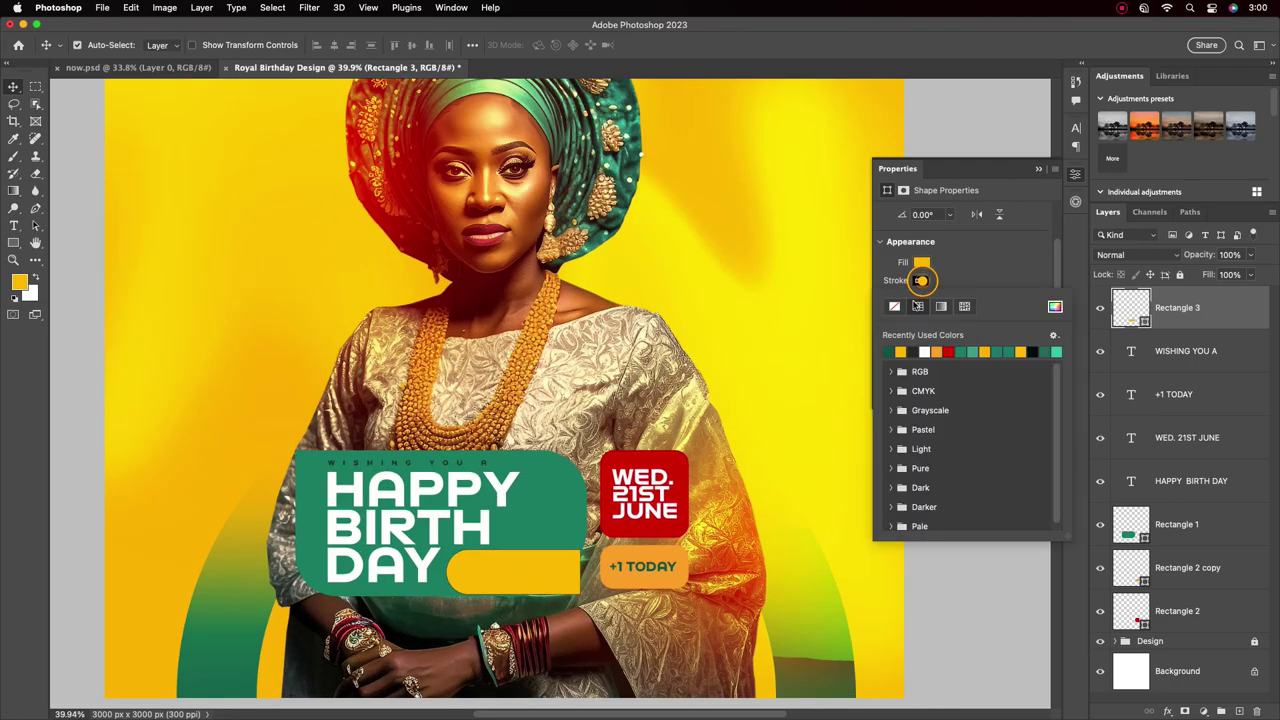
key(Escape)
scroll(520, 570, up, 5)
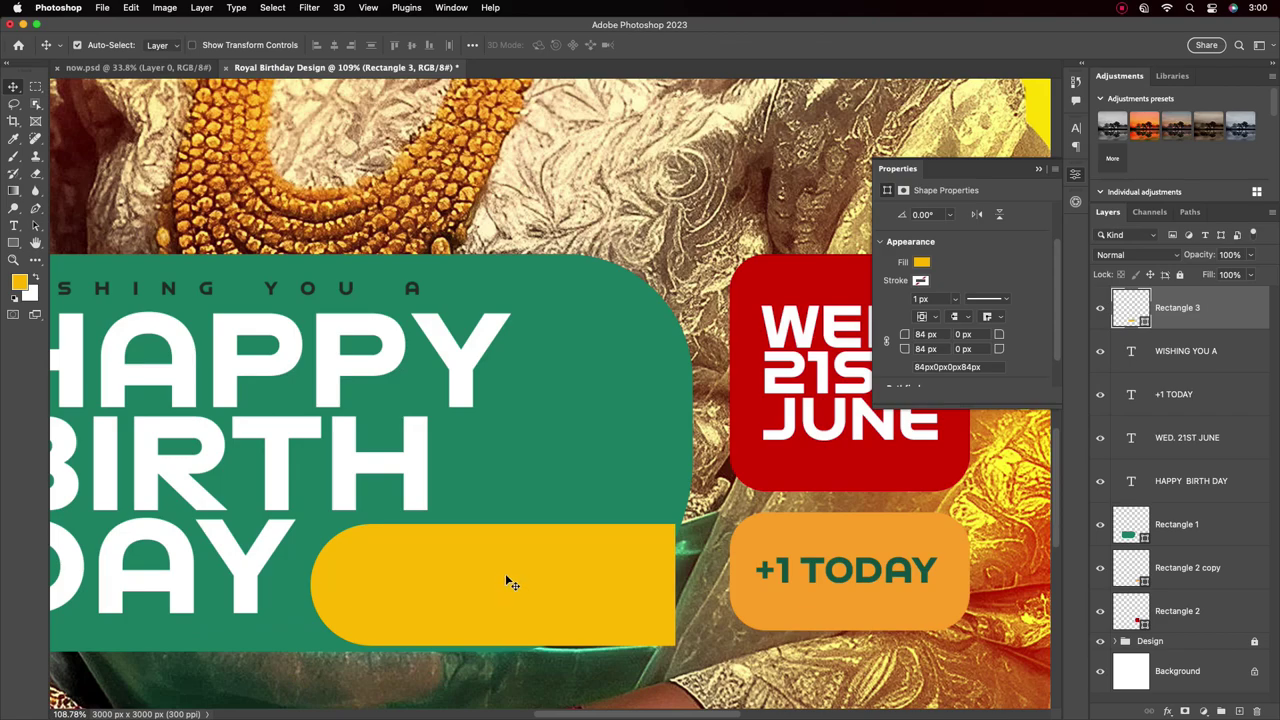
Step: Nudge the yellow bar into place and round its top-right corner to 49 px
key(Down)
key(Down)
key(Down)
key(Down)
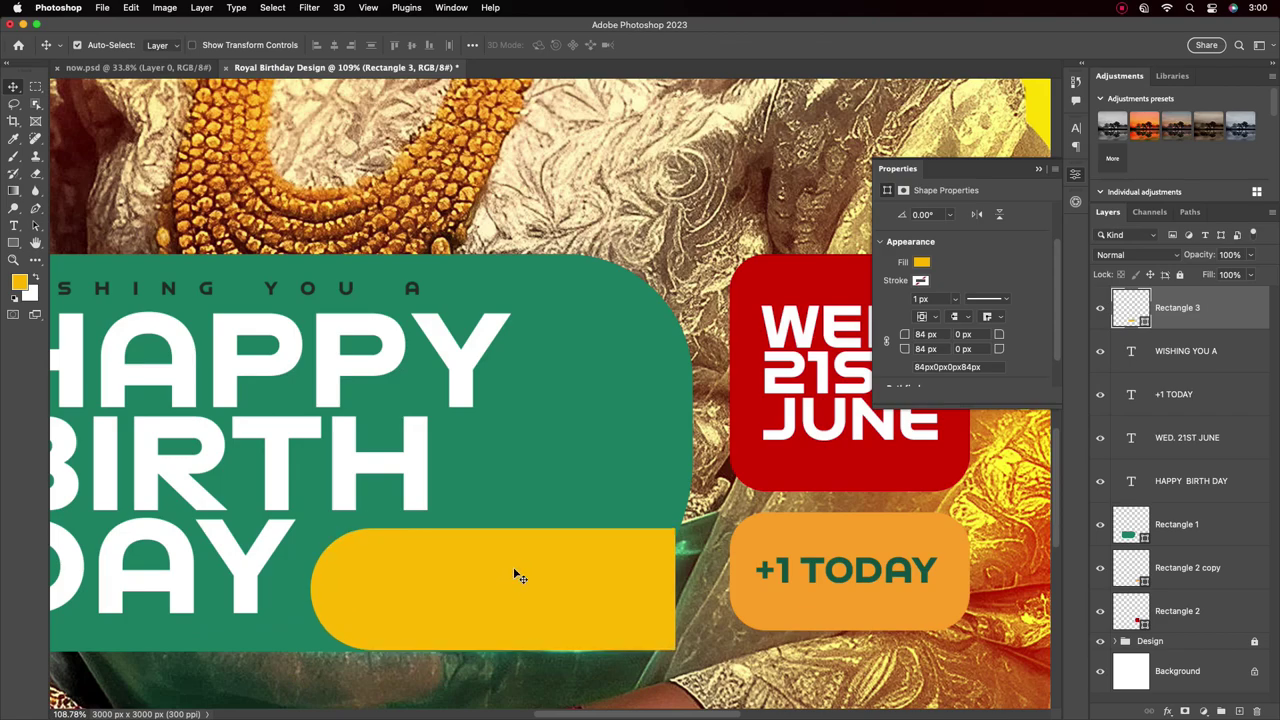
key(Right)
key(Right)
key(Right)
key(Right)
key(Right)
key(Left)
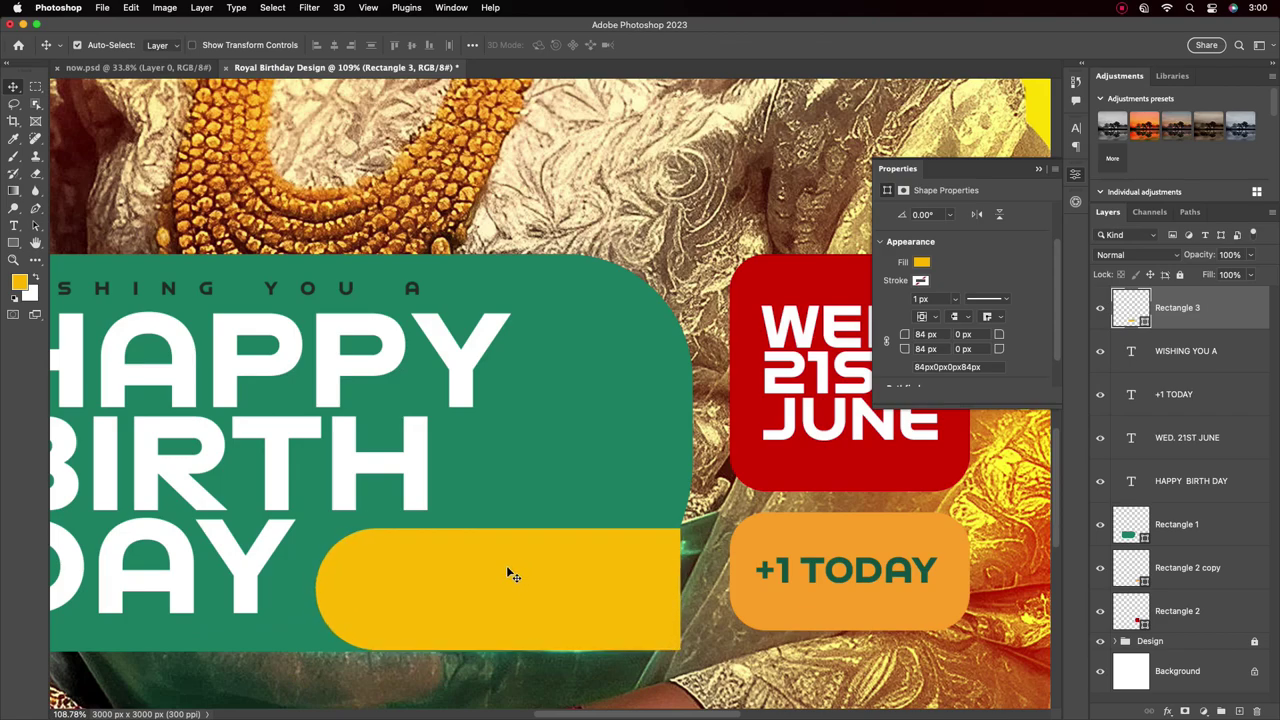
key(Down)
key(Down)
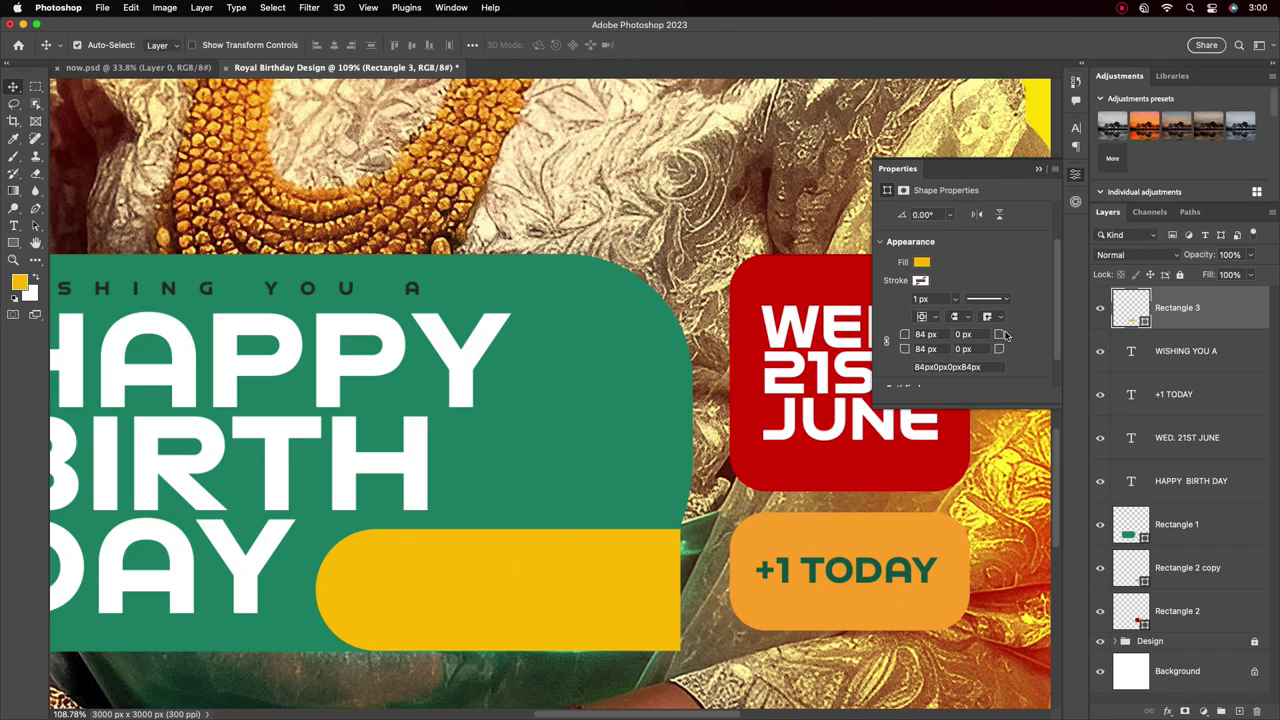
drag(1003, 335, 1034, 328)
scroll(594, 460, down, 2)
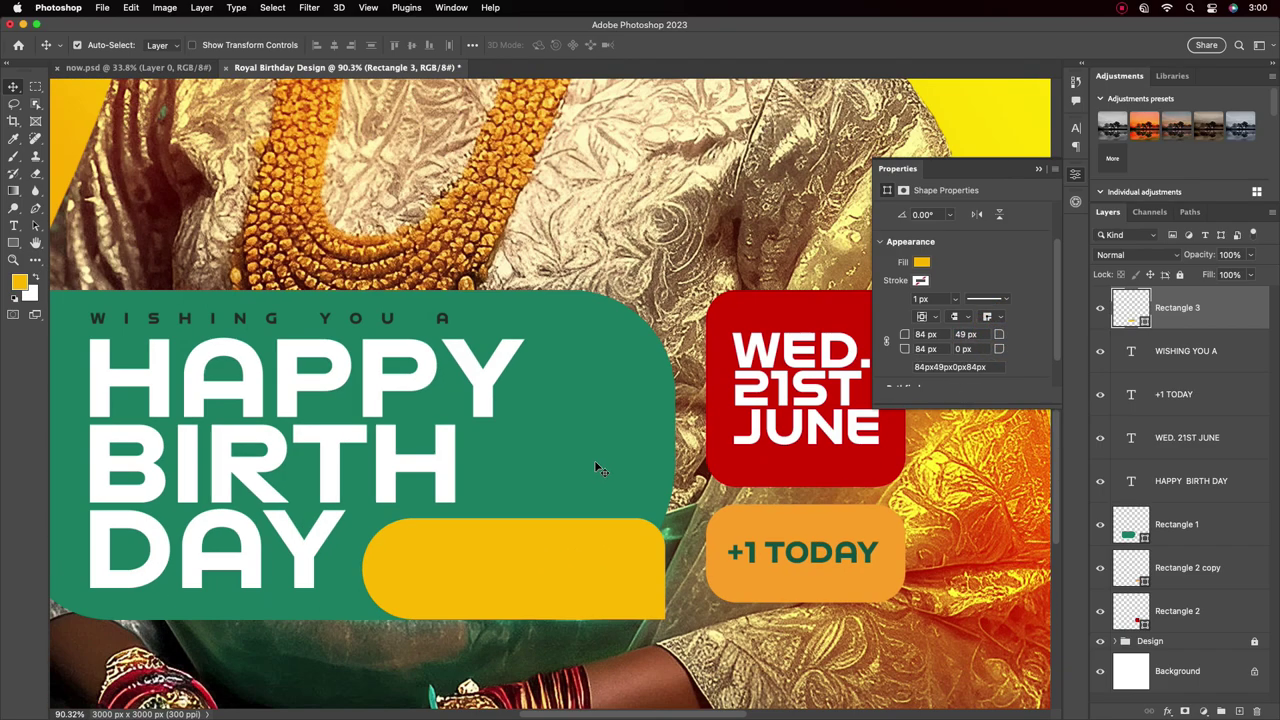
scroll(594, 460, down, 2)
scroll(601, 452, down, 1)
scroll(620, 443, down, 1)
scroll(612, 440, up, 1)
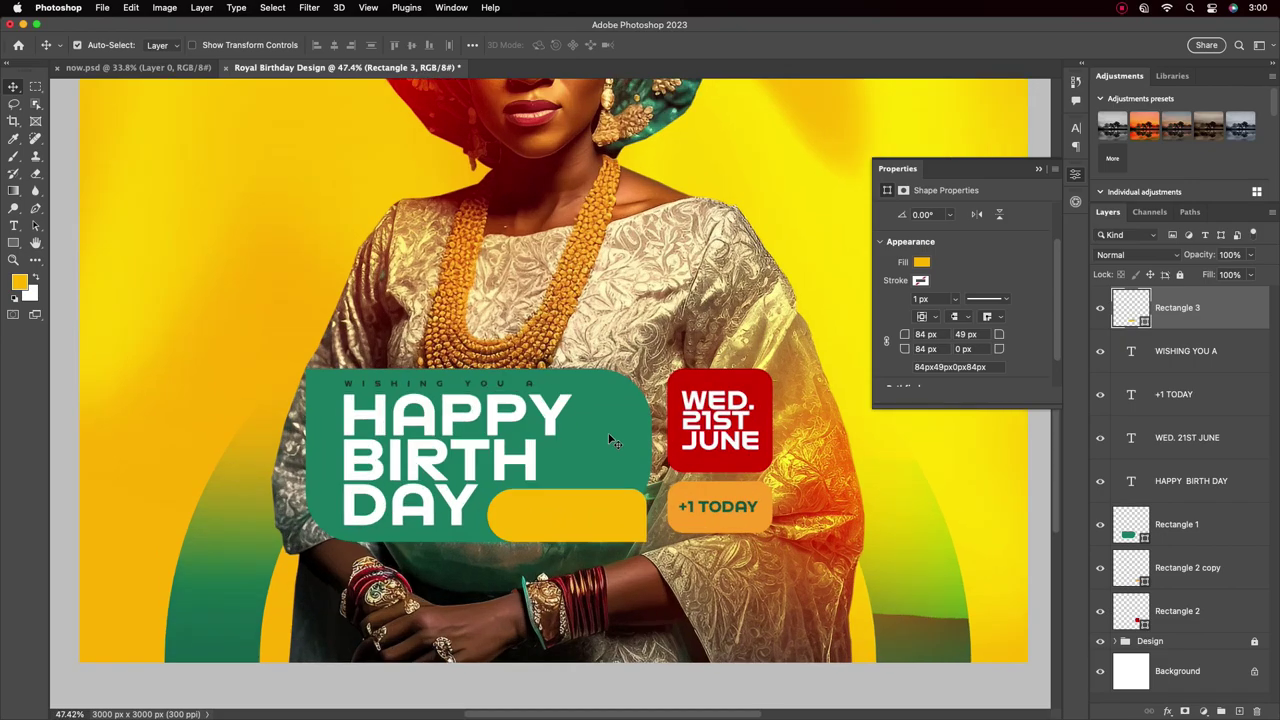
Step: Add the two-line name text 'QUEEN ROCKY' at the upper left
click(15, 226)
click(175, 222)
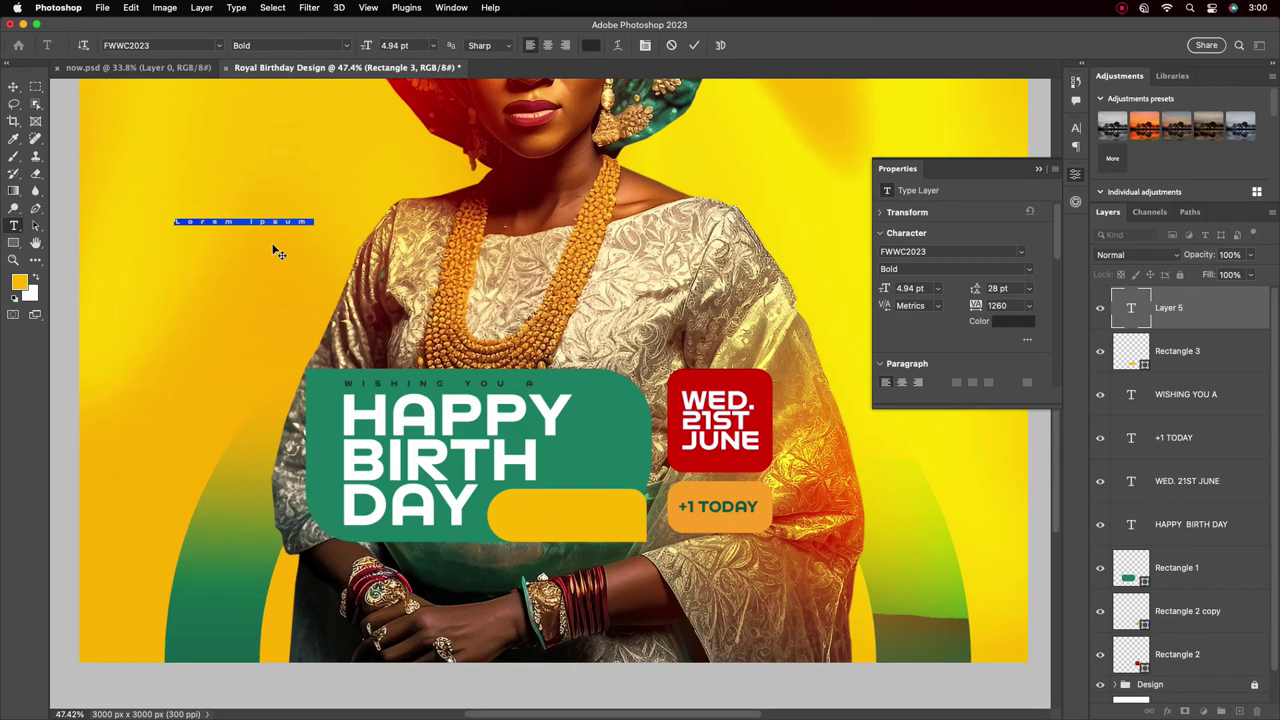
text(CE)
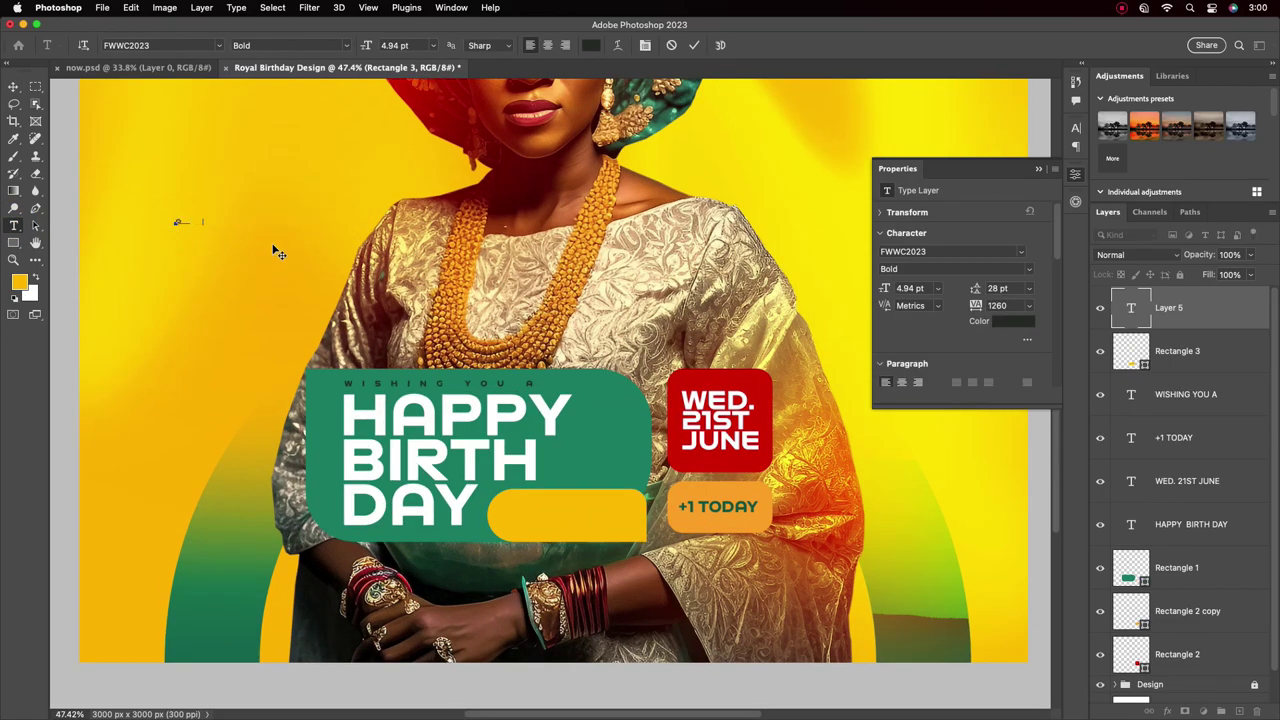
key(Return)
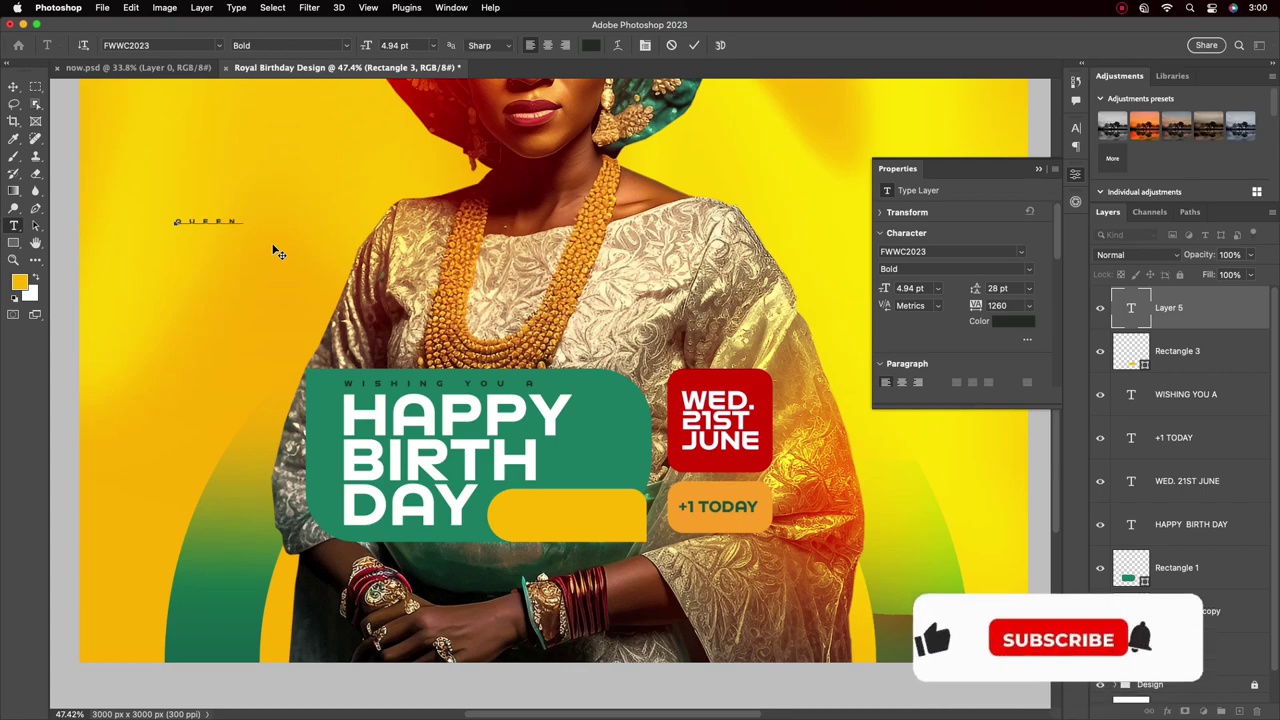
text(O)
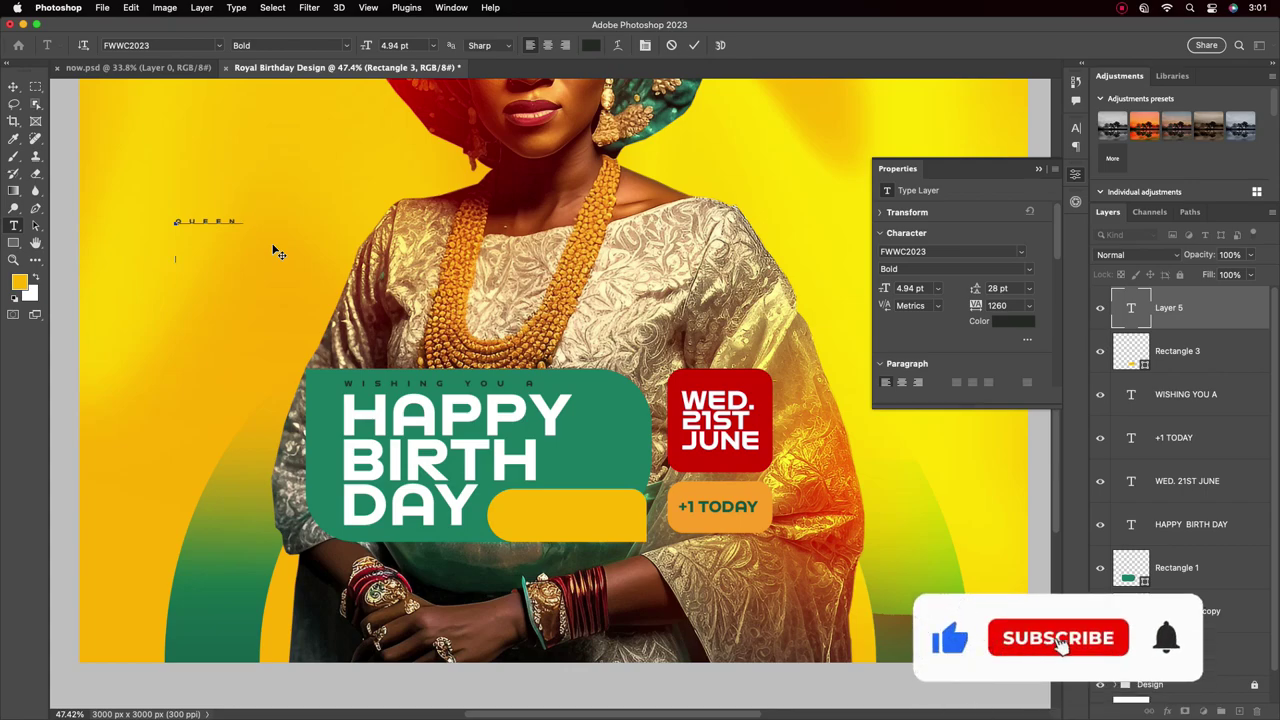
text(OCKY)
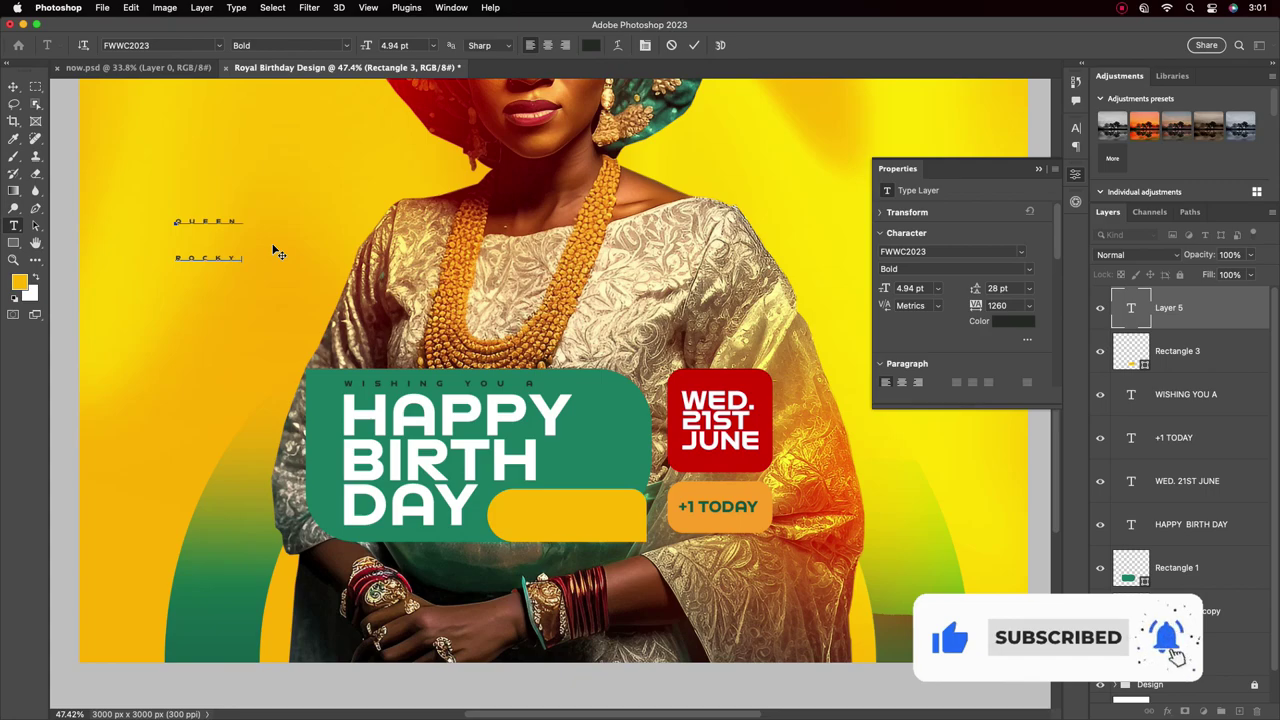
key(ctrl+Return)
key(v)
Step: Set the name's tracking to 0 and its size to 24 pt
click(1075, 127)
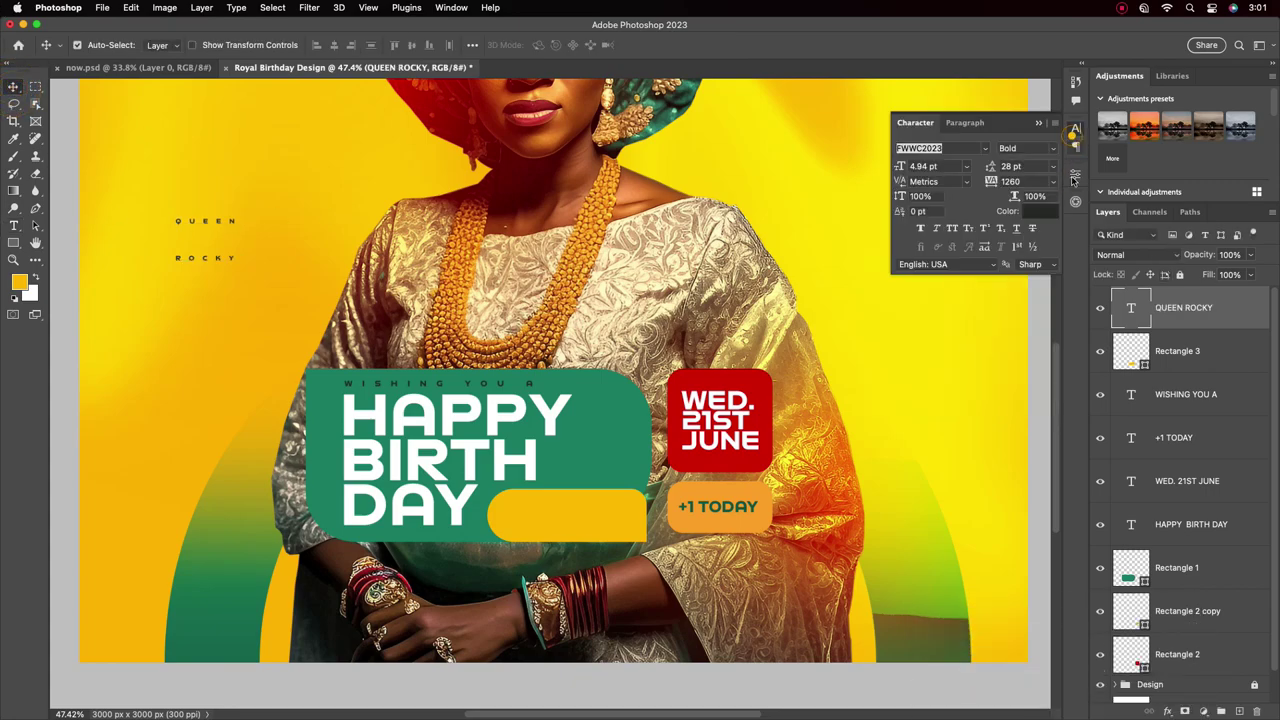
click(1053, 181)
click(1018, 266)
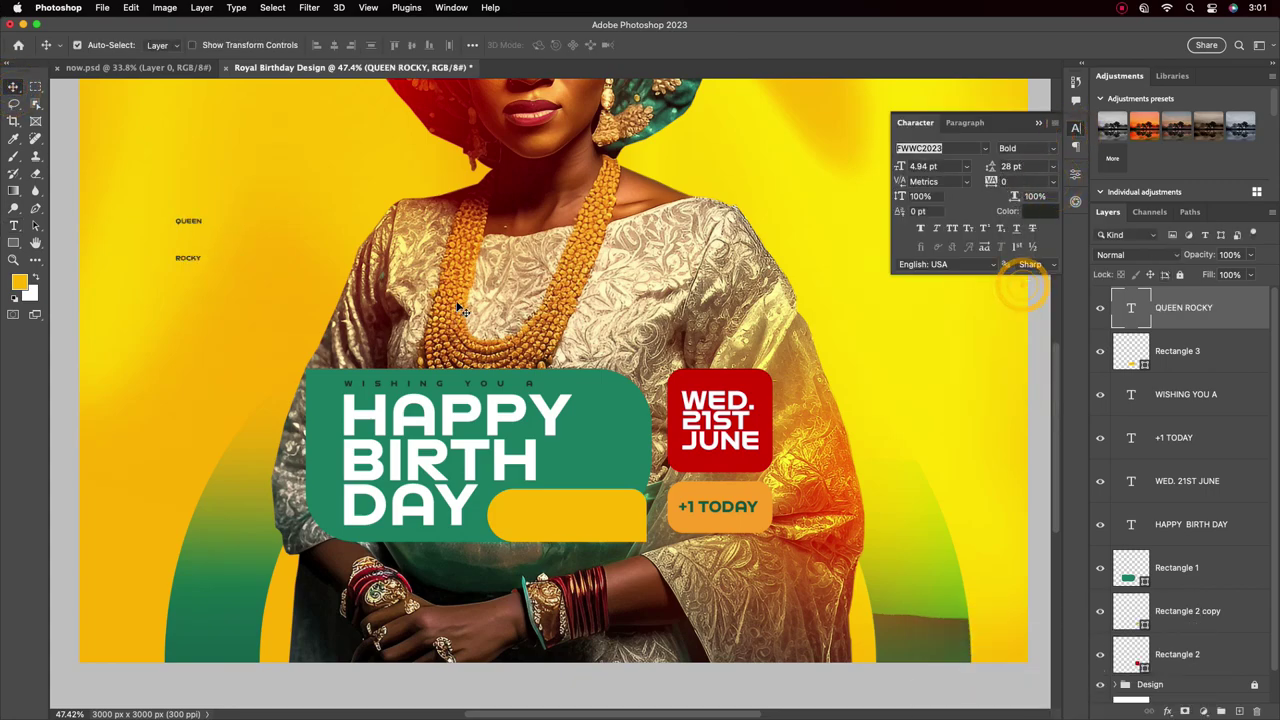
click(967, 167)
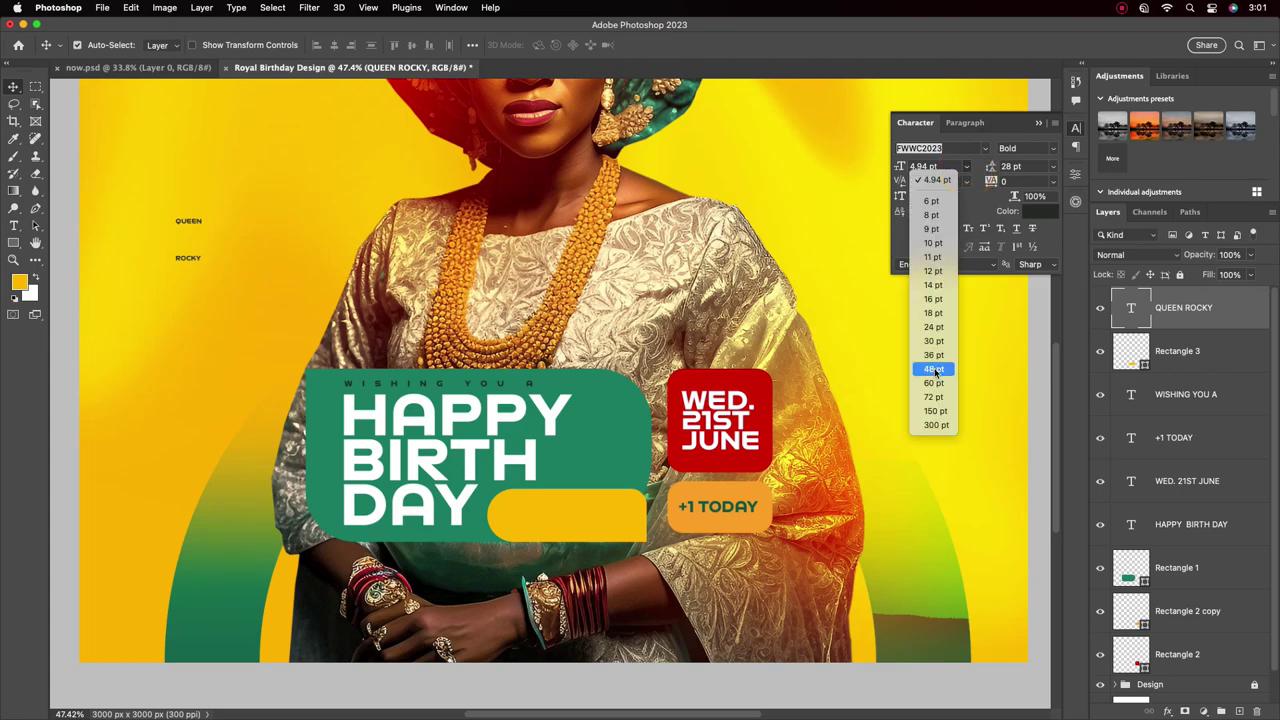
click(937, 325)
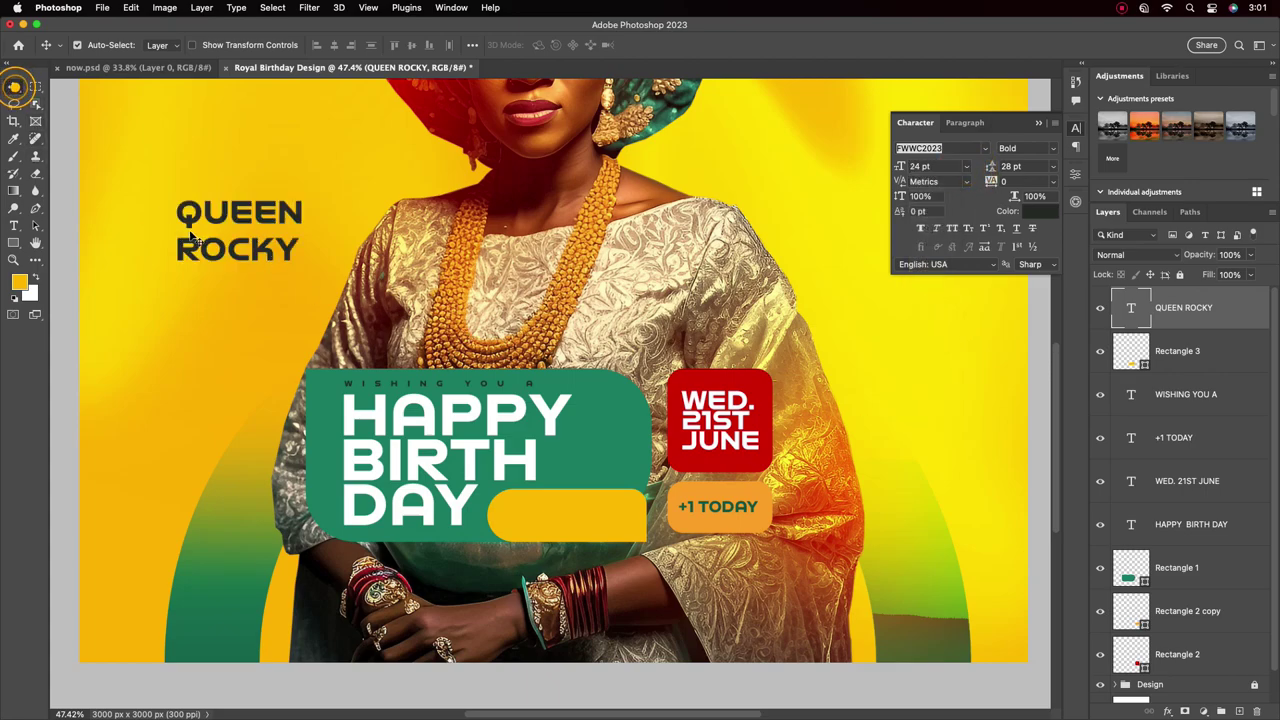
Step: Move the name onto the yellow bar and set it to 12 pt with 10 pt leading
drag(238, 218, 565, 512)
click(967, 167)
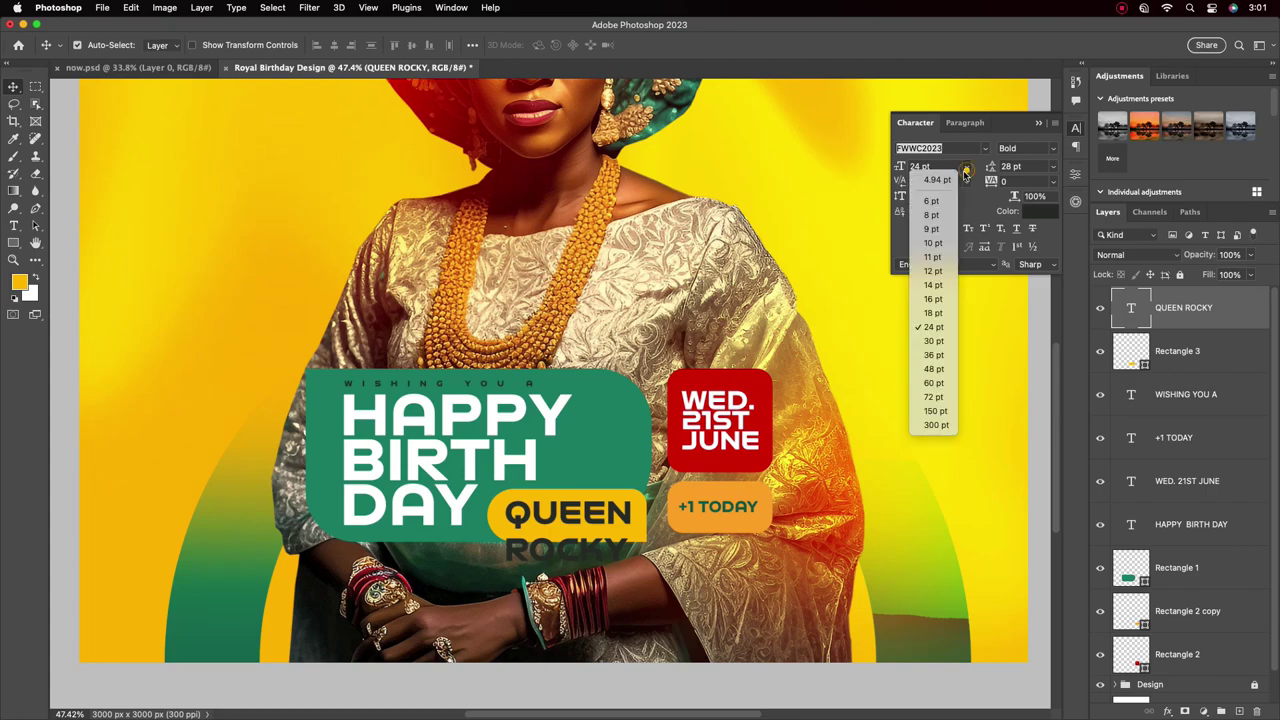
click(937, 274)
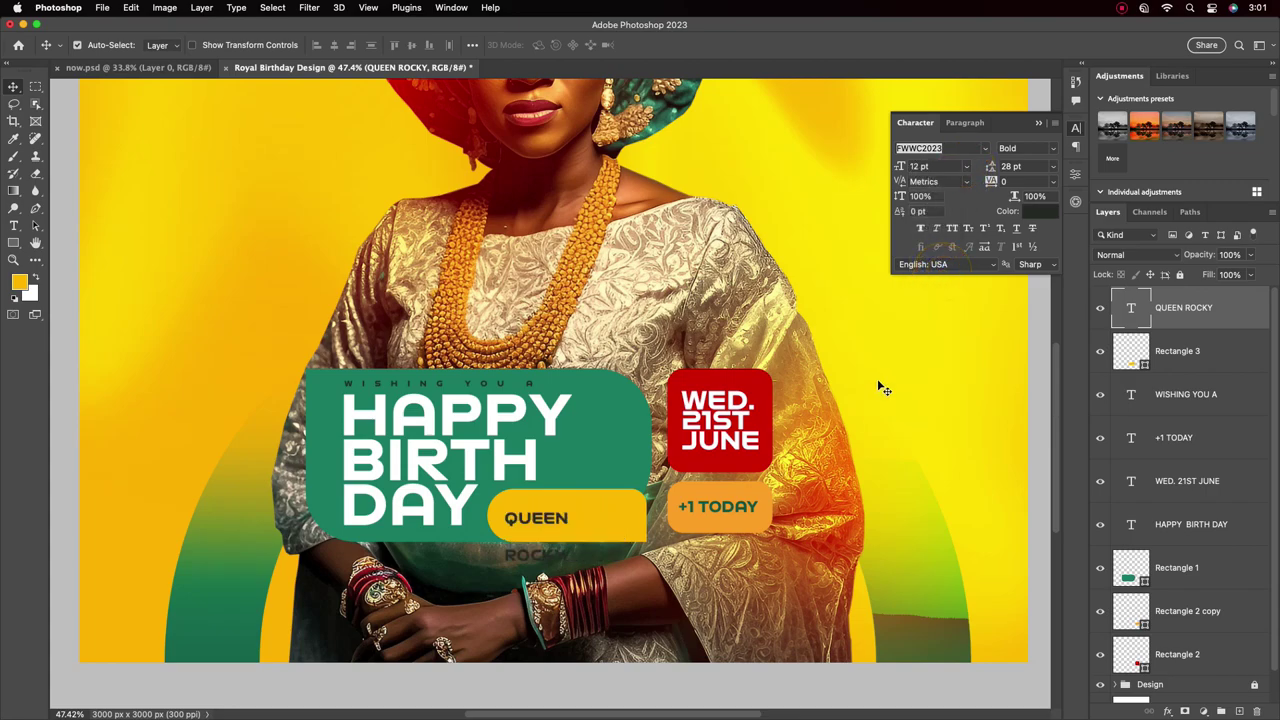
click(1053, 167)
click(1018, 184)
click(1018, 167)
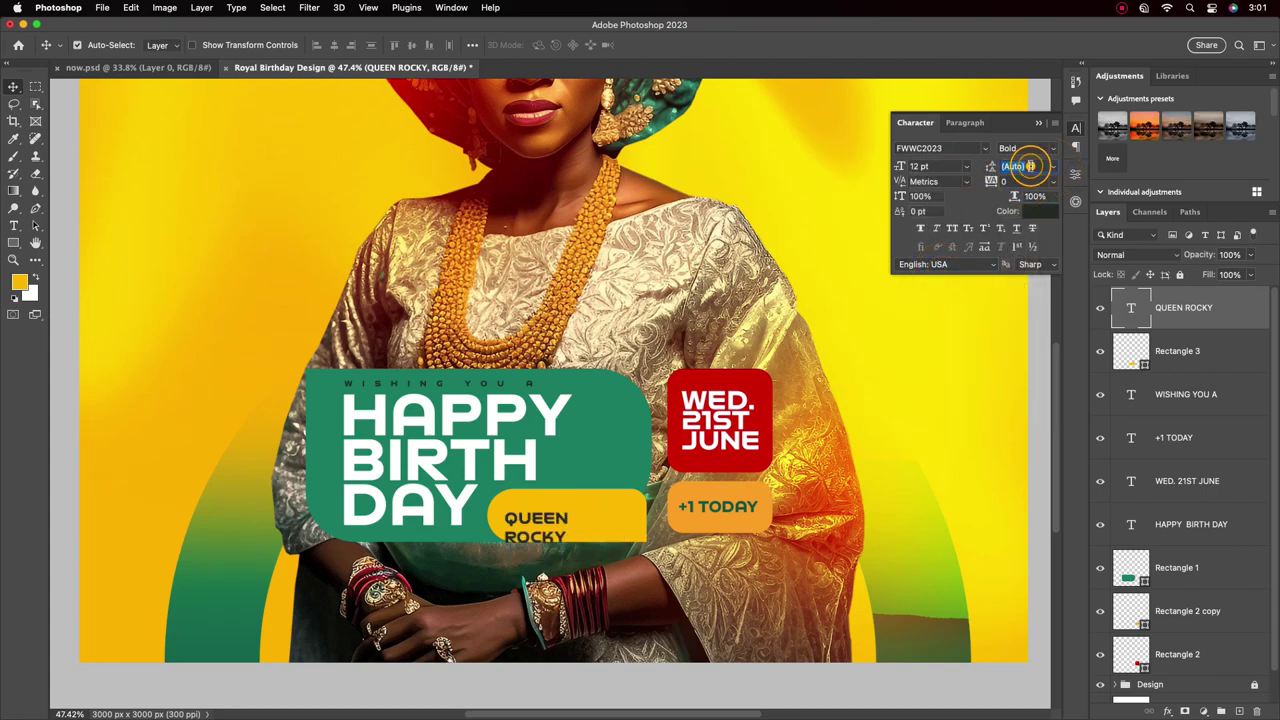
text(10)
key(Return)
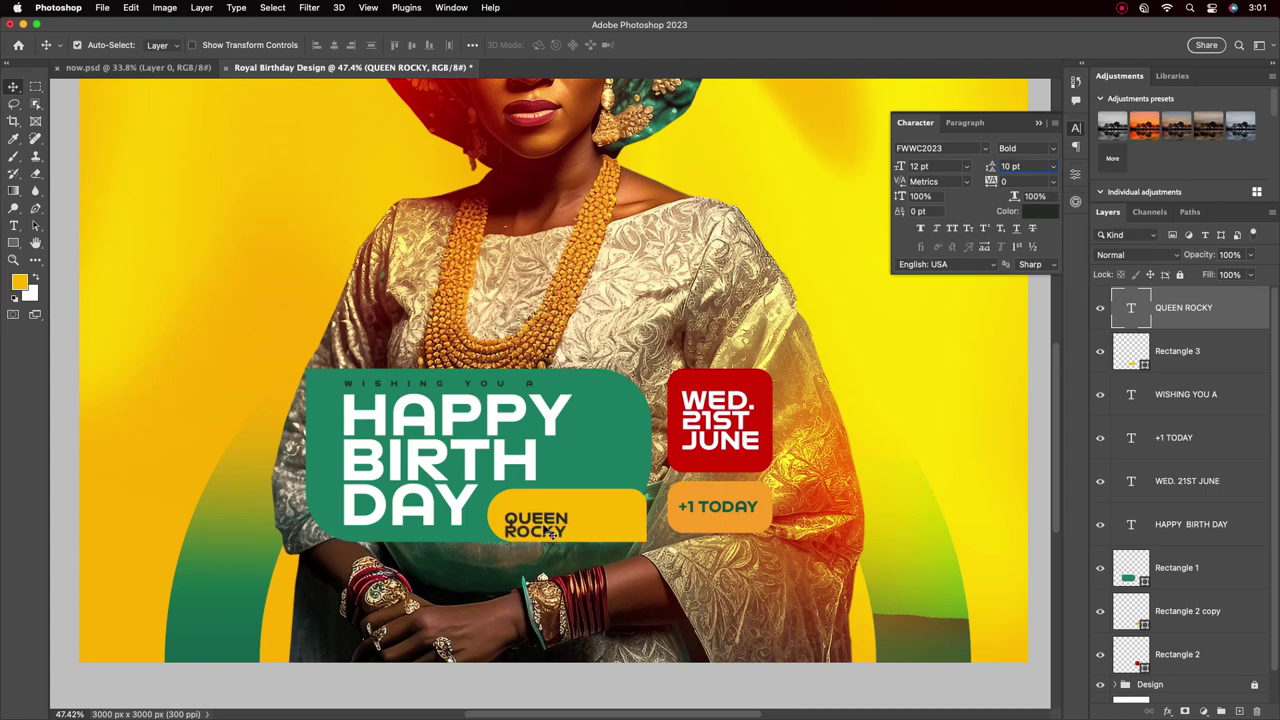
Step: Change the name to 'QUEEN ROSSY KEKE' and nudge it into place on the bar
drag(540, 527, 555, 517)
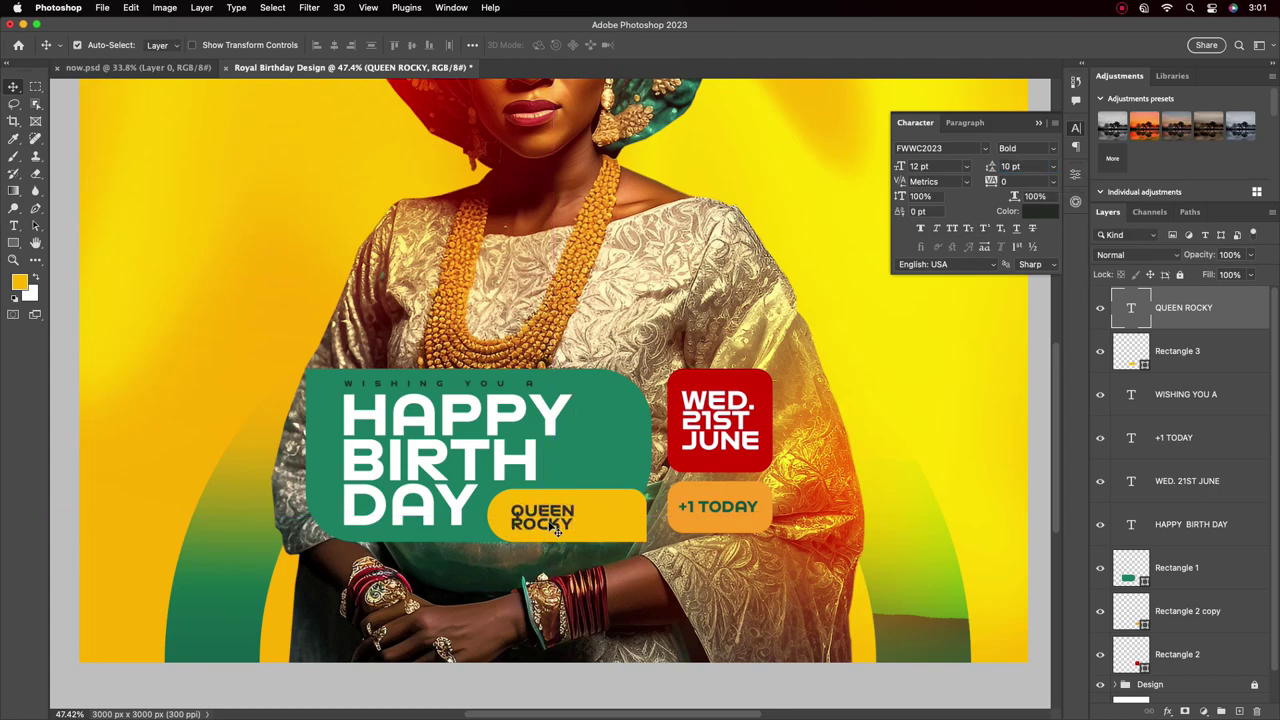
key(t)
double_click(541, 523)
click(577, 522)
text(SSY KEKE)
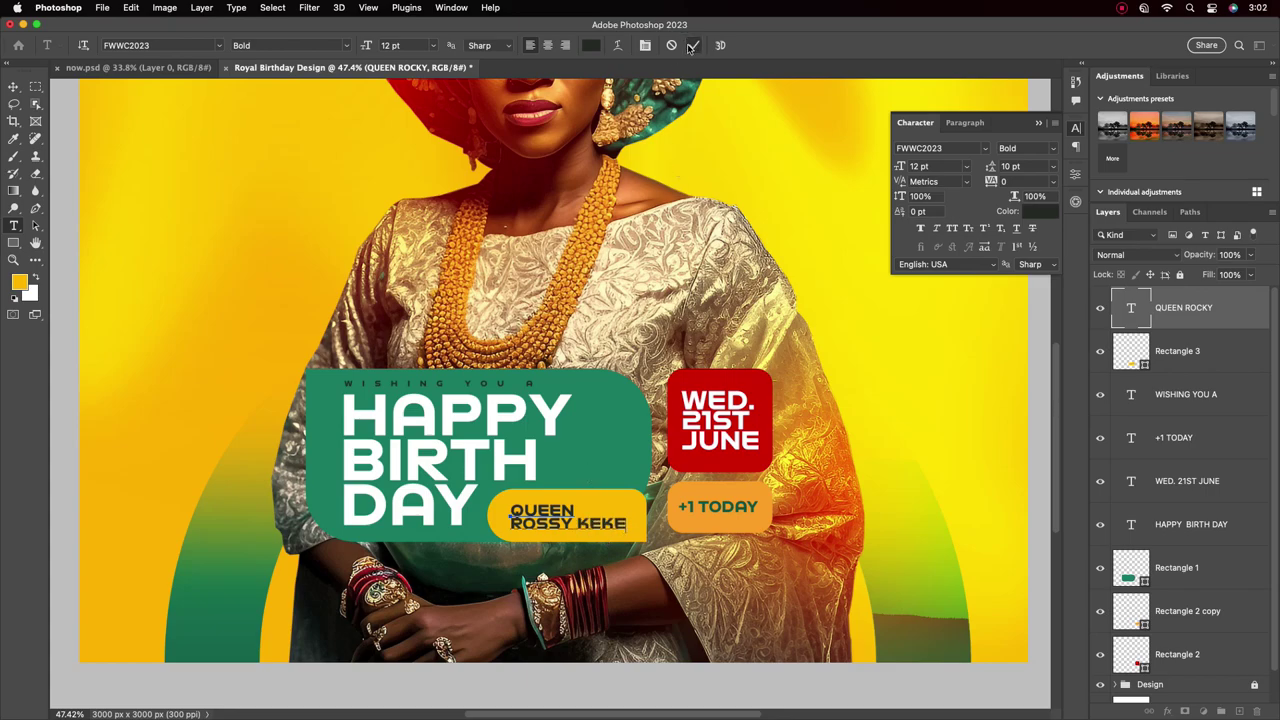
click(690, 48)
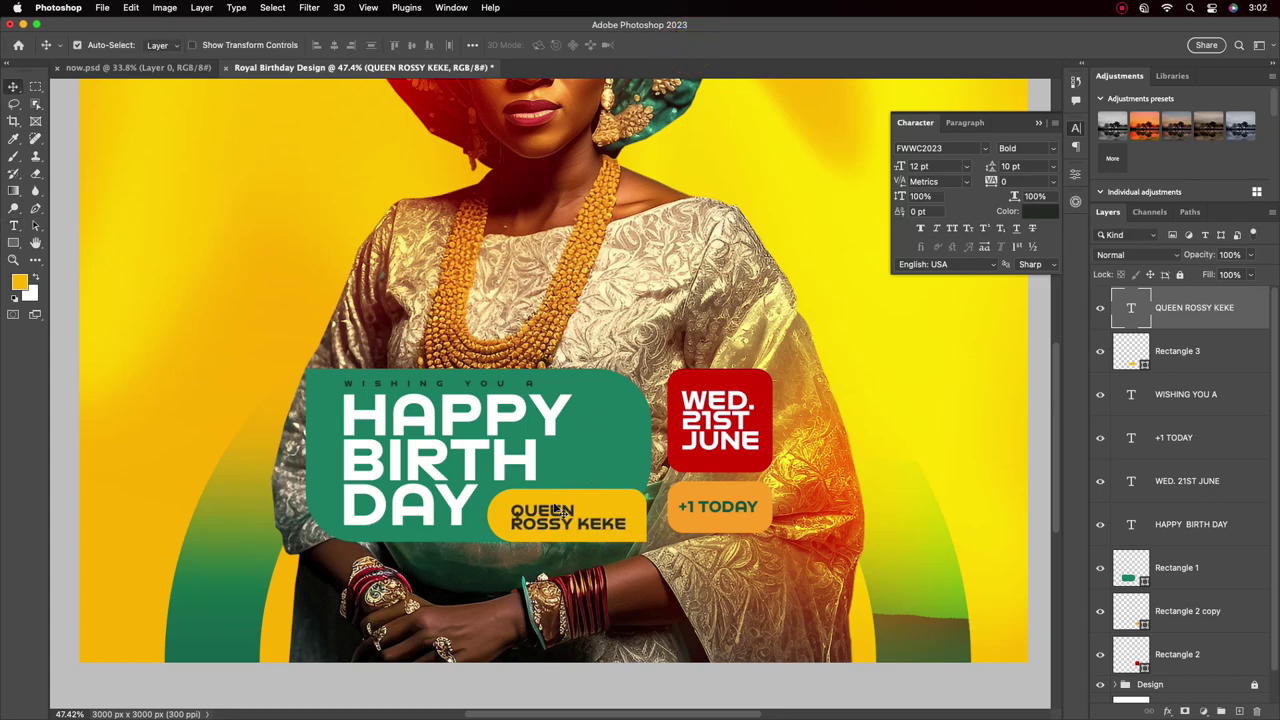
drag(551, 512, 550, 511)
Step: Alt-drag a copy of the name to the upper right of the design
scroll(725, 435, down, 3)
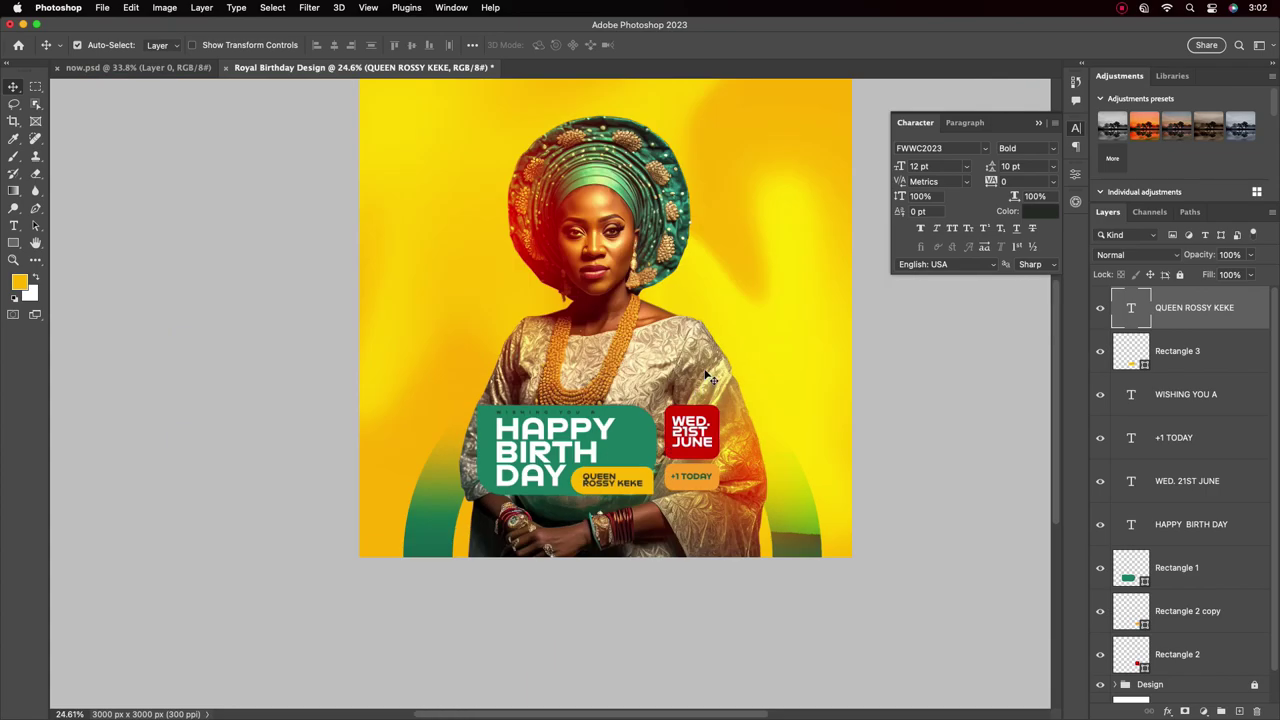
drag(731, 298, 704, 338)
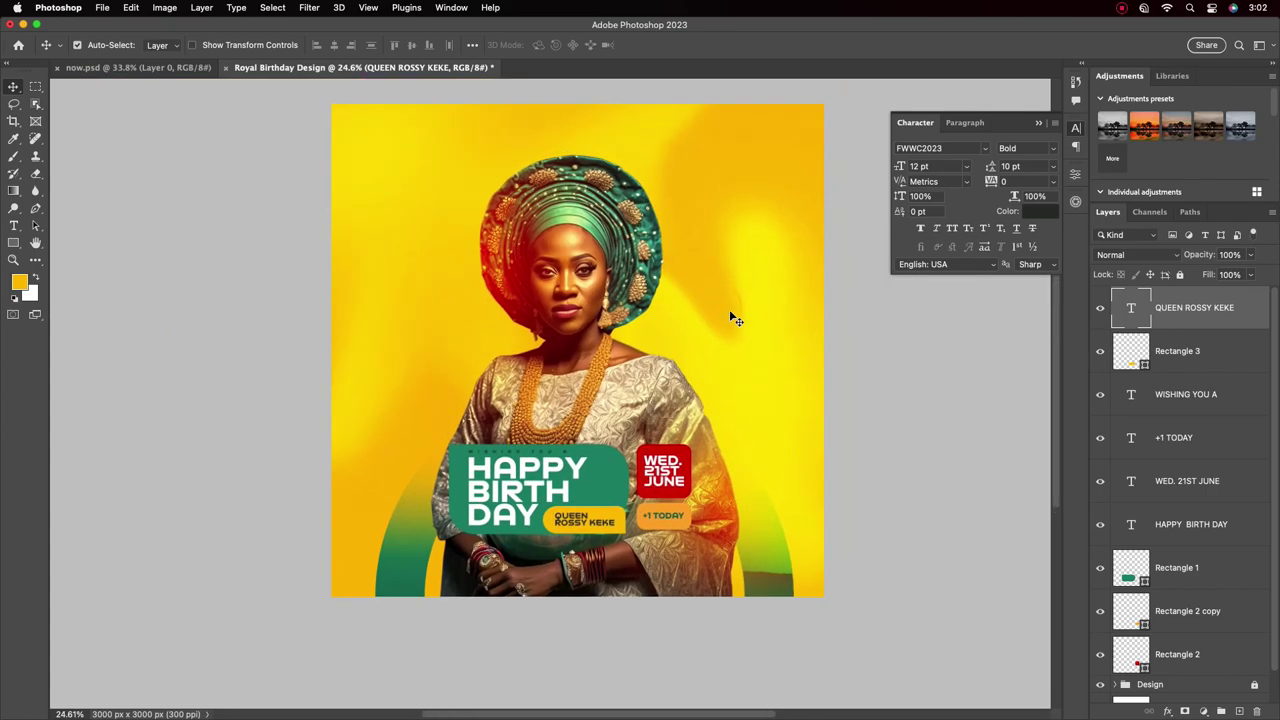
scroll(731, 319, up, 1)
scroll(731, 323, up, 1)
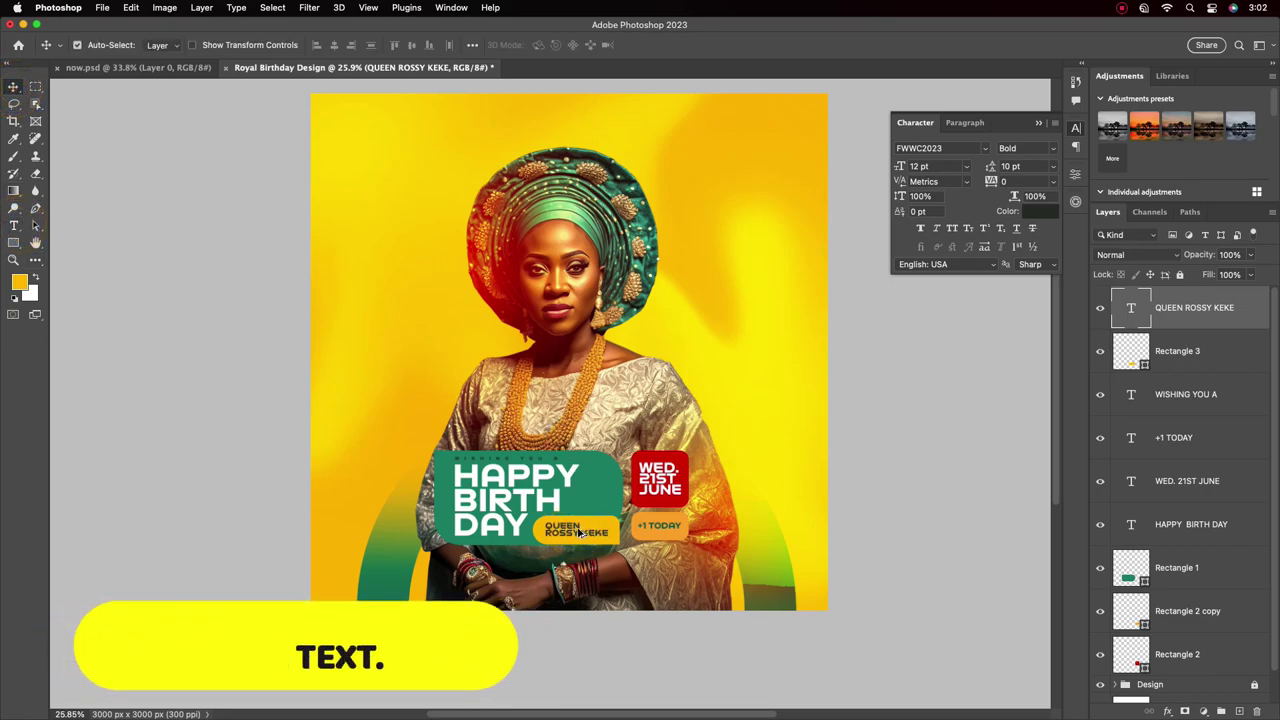
drag(583, 536, 731, 228)
Step: Rewrite the copy as 'HER ROYAL MAGESTY QUEEN ROSSY KEKE' on four lines
scroll(725, 217, up, 5)
double_click(728, 175)
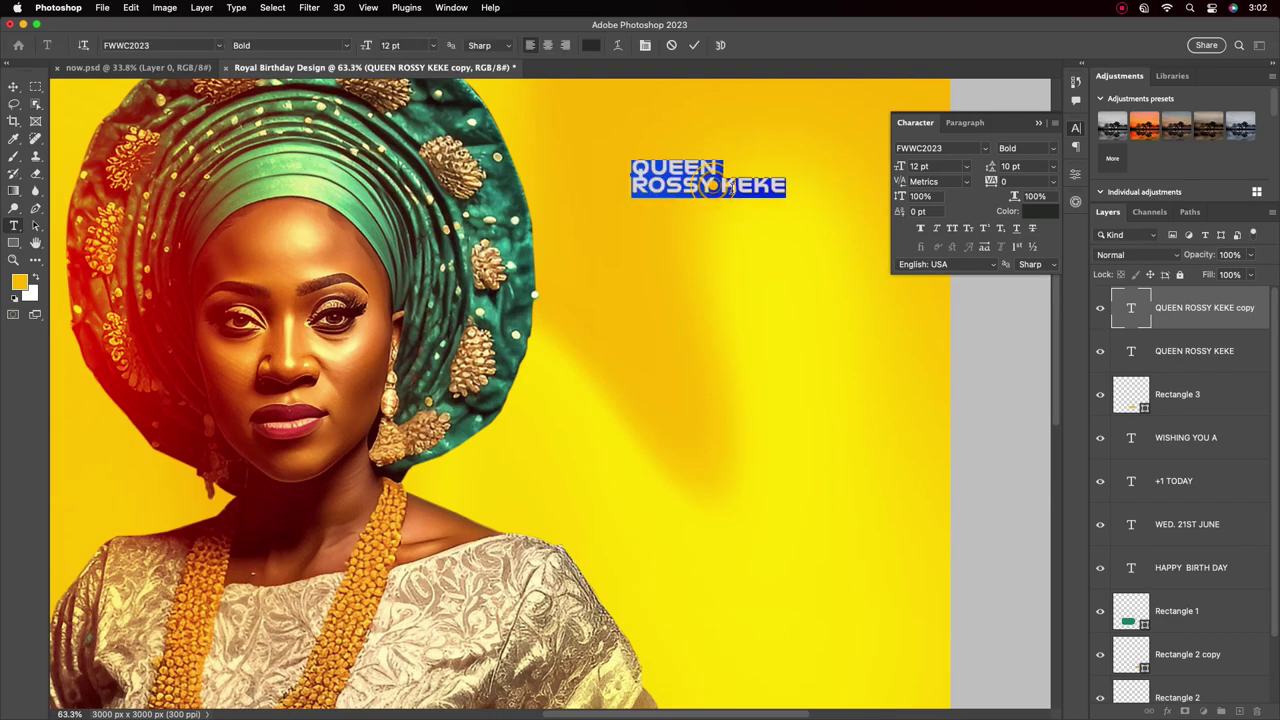
click(731, 170)
key(BackSpace)
key(BackSpace)
key(BackSpace)
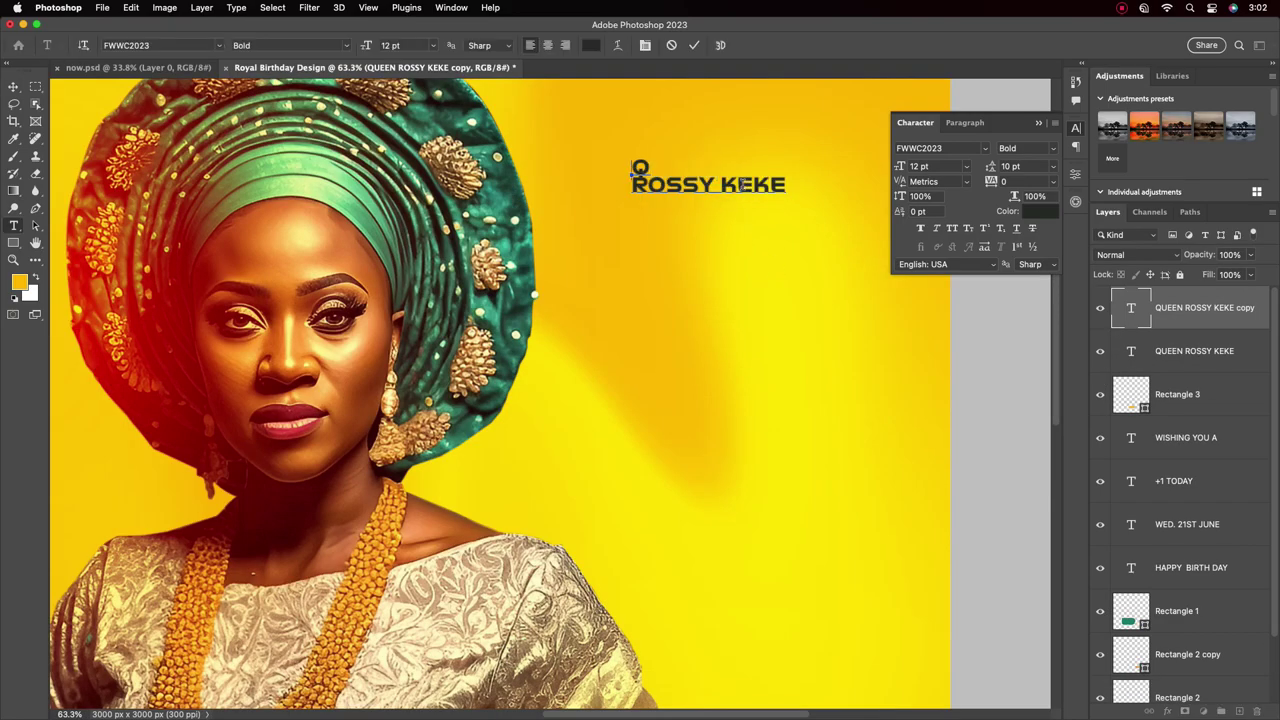
text(HER ROYAL)
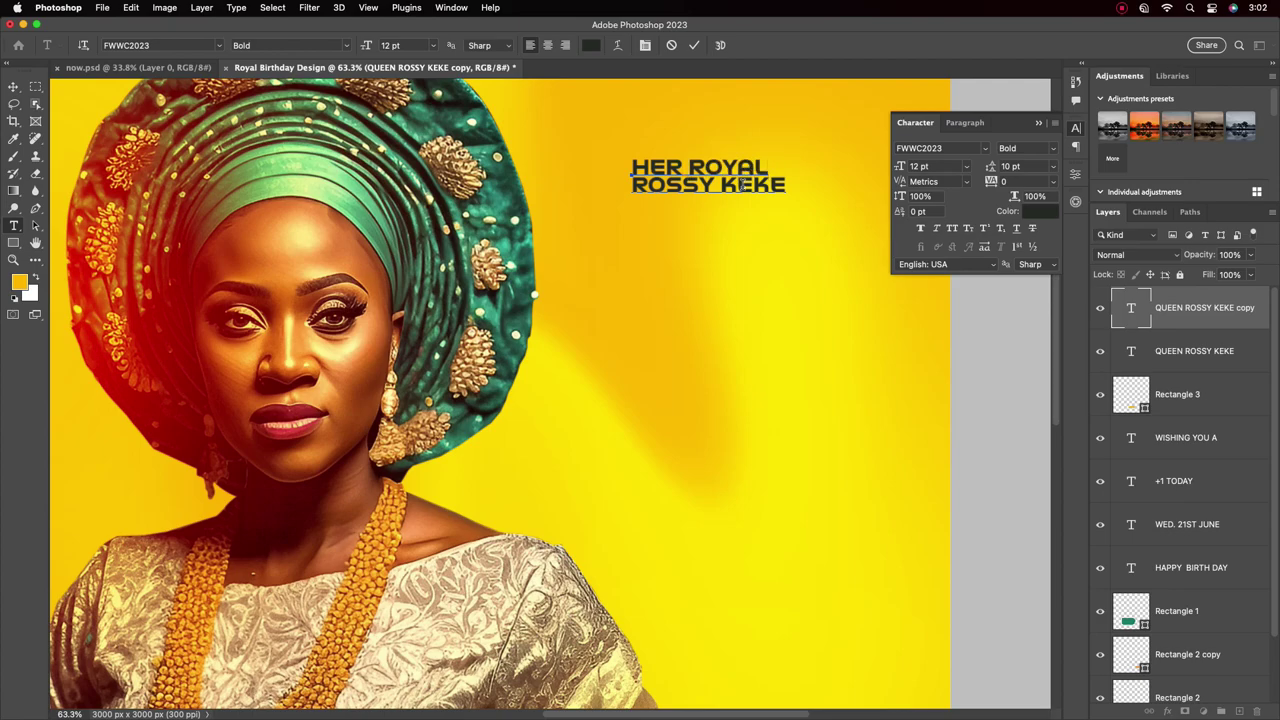
key(Return)
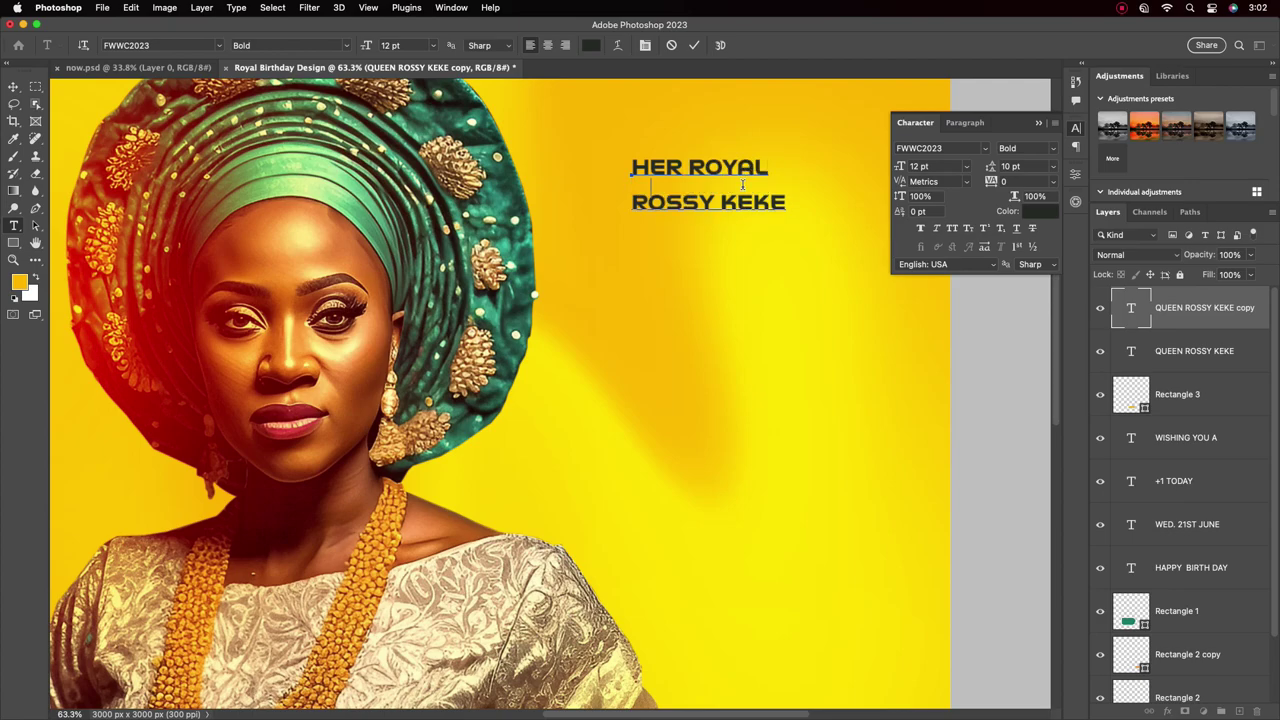
text(MAGESTY)
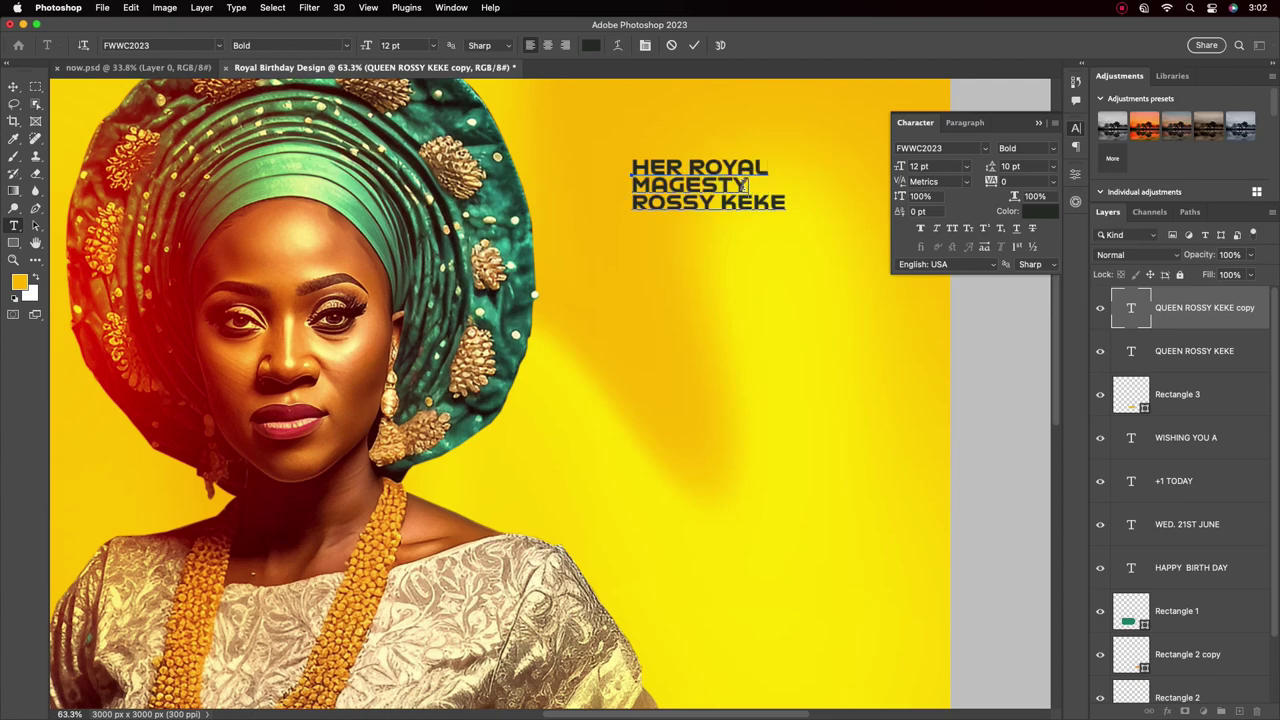
key(Return)
text(QU)
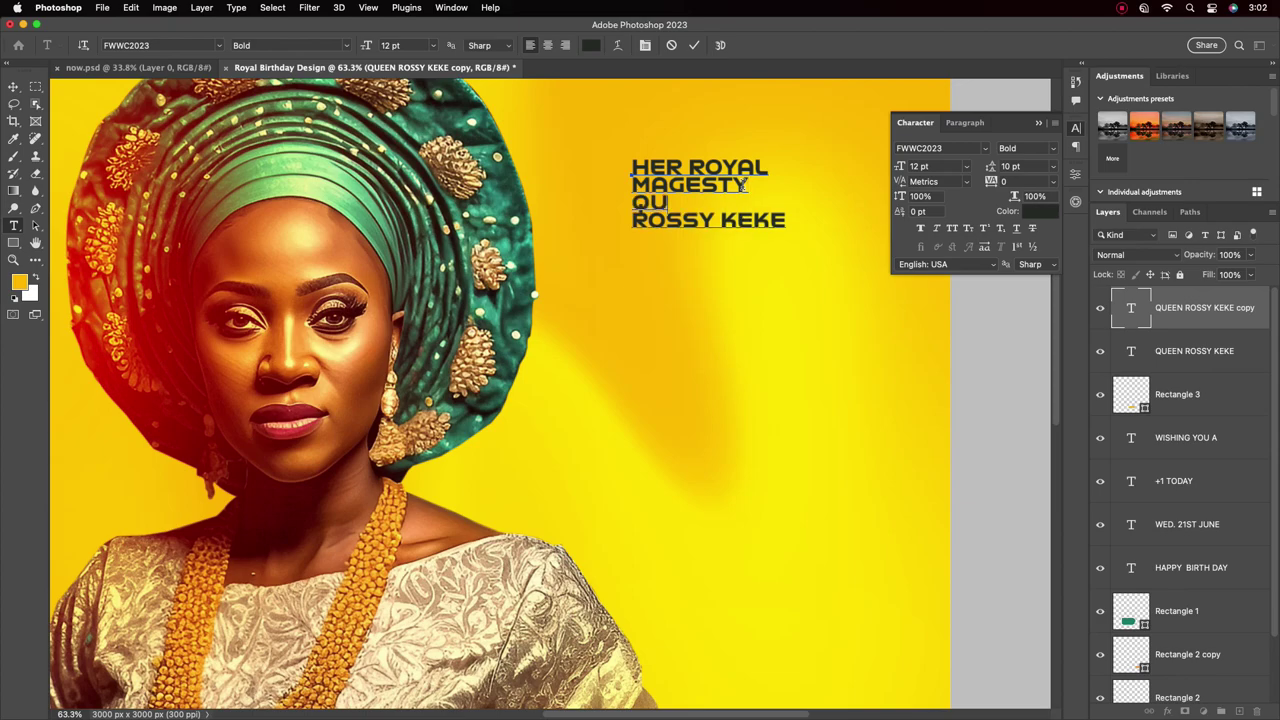
text(EEN)
click(694, 45)
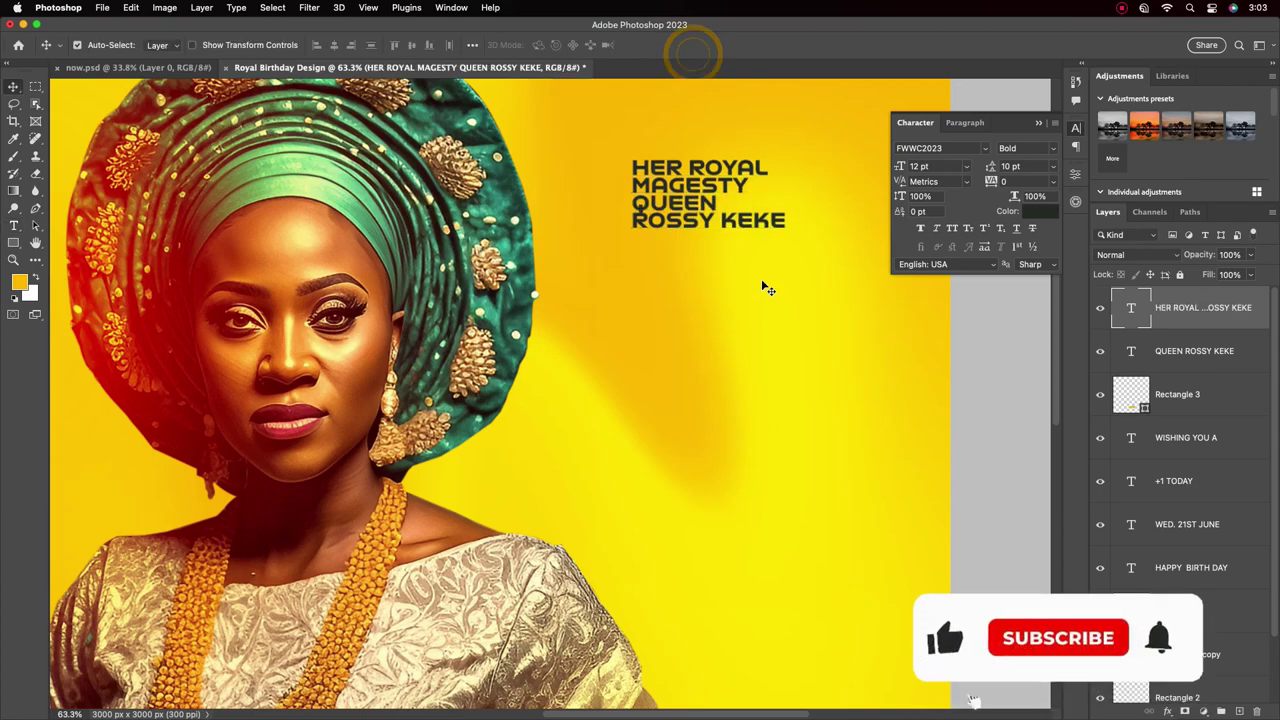
Step: Scale the heading up about 146% to 17.52 pt and commit the transform
scroll(714, 314, down, 3)
scroll(712, 268, up, 4)
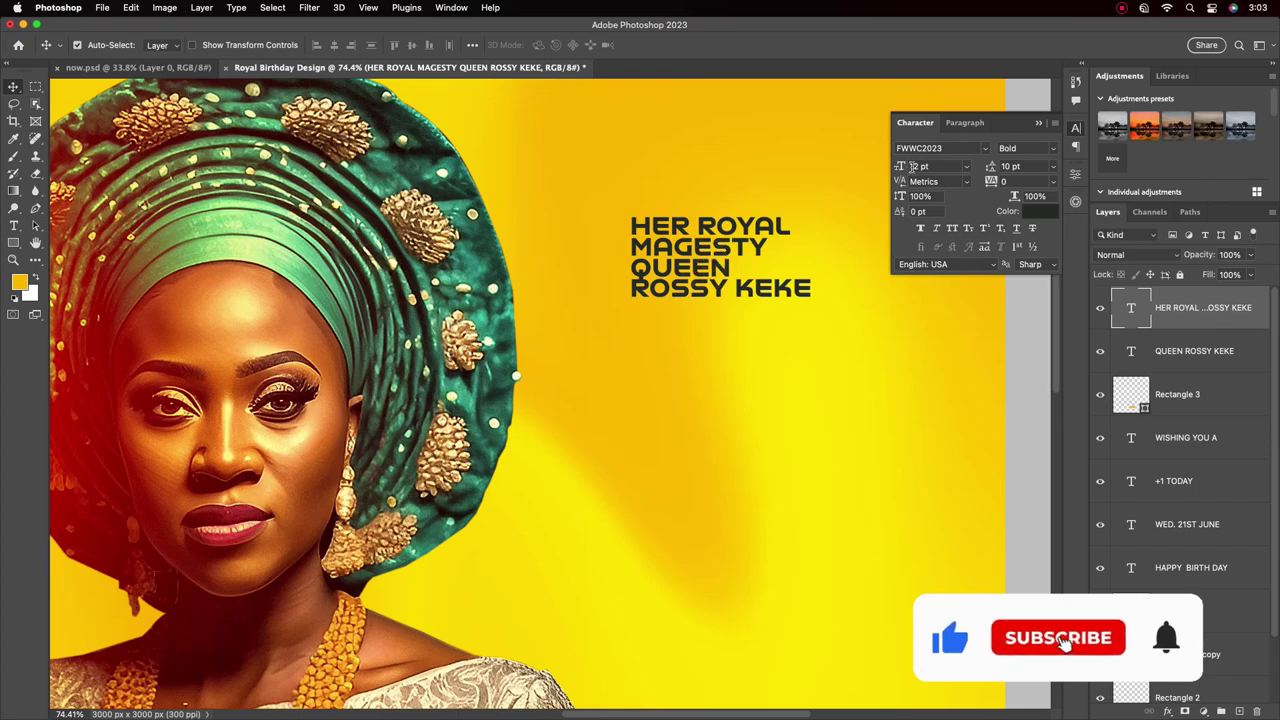
key(super)
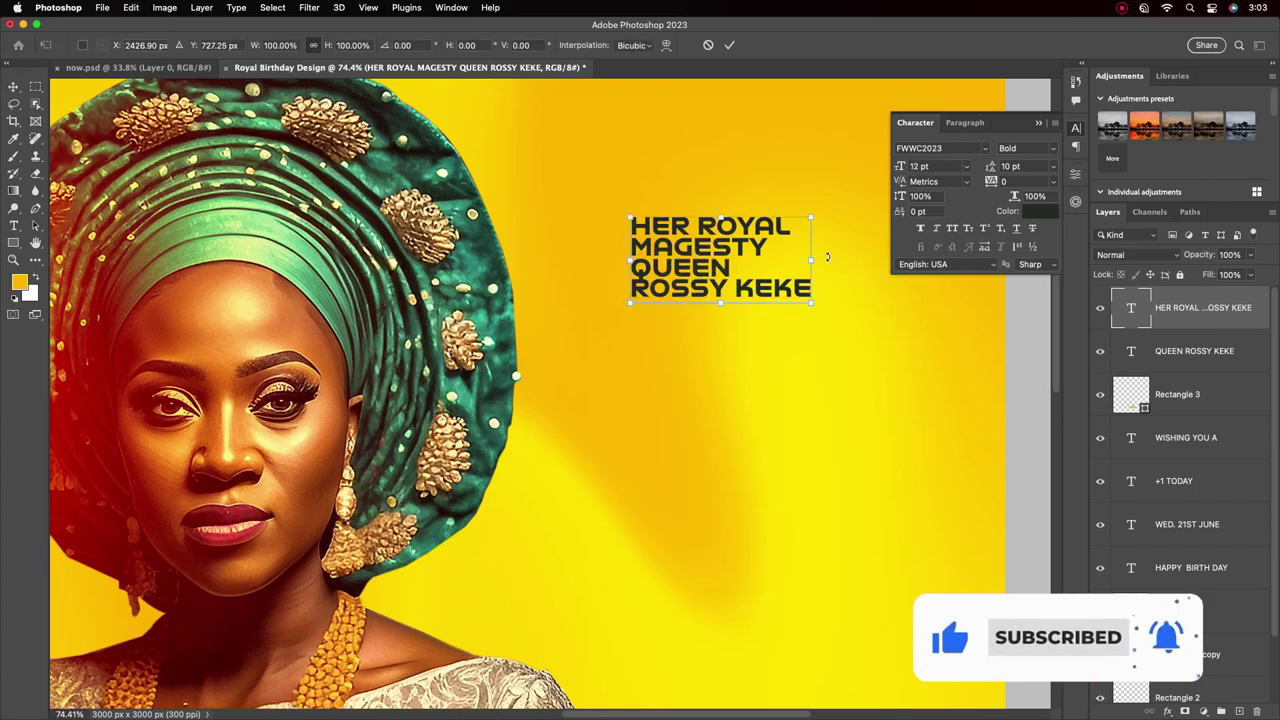
drag(811, 259, 898, 278)
key(Return)
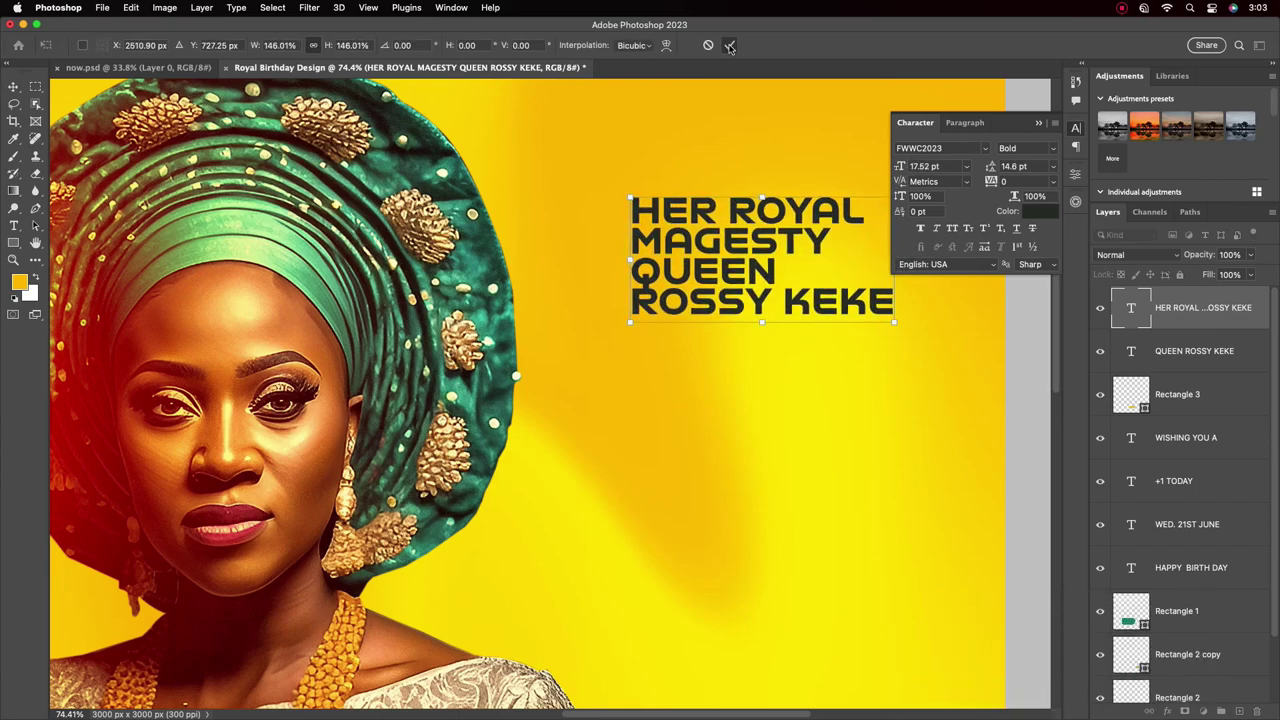
key(ctrl+0)
Step: Colour the heading text teal green, around #08866c
click(1040, 211)
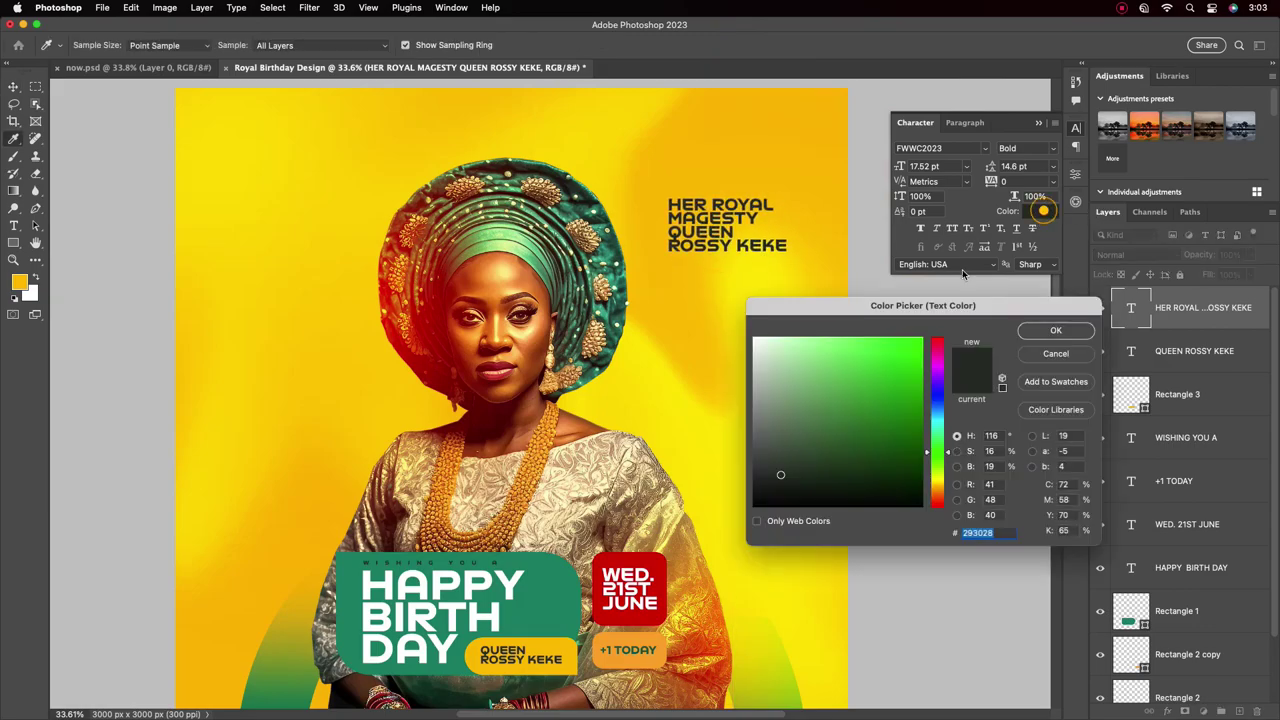
click(572, 566)
click(560, 571)
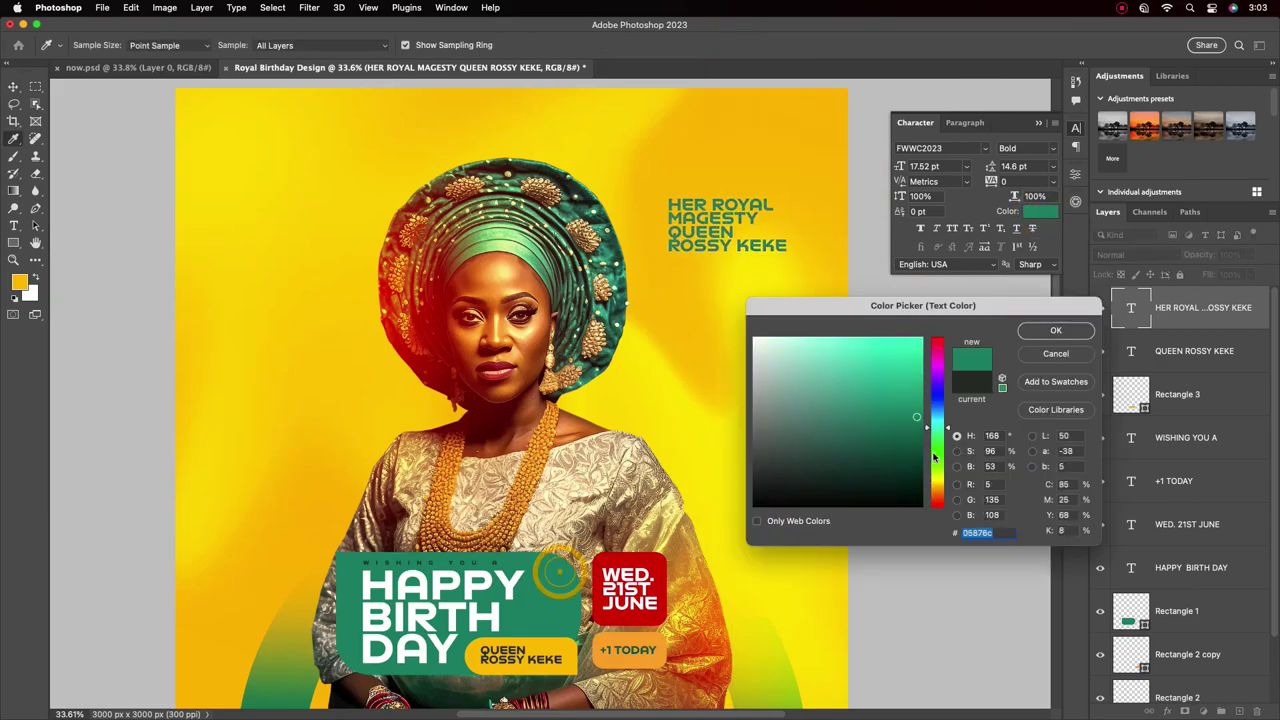
click(921, 441)
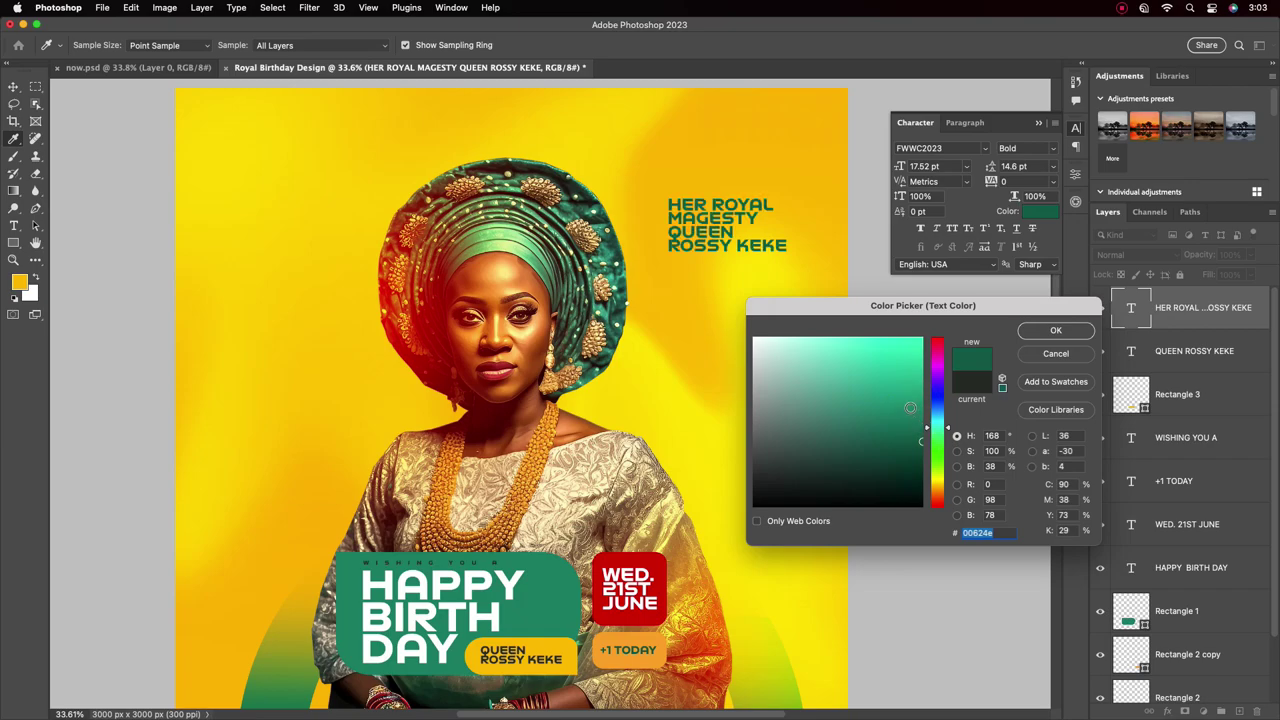
drag(906, 403, 911, 417)
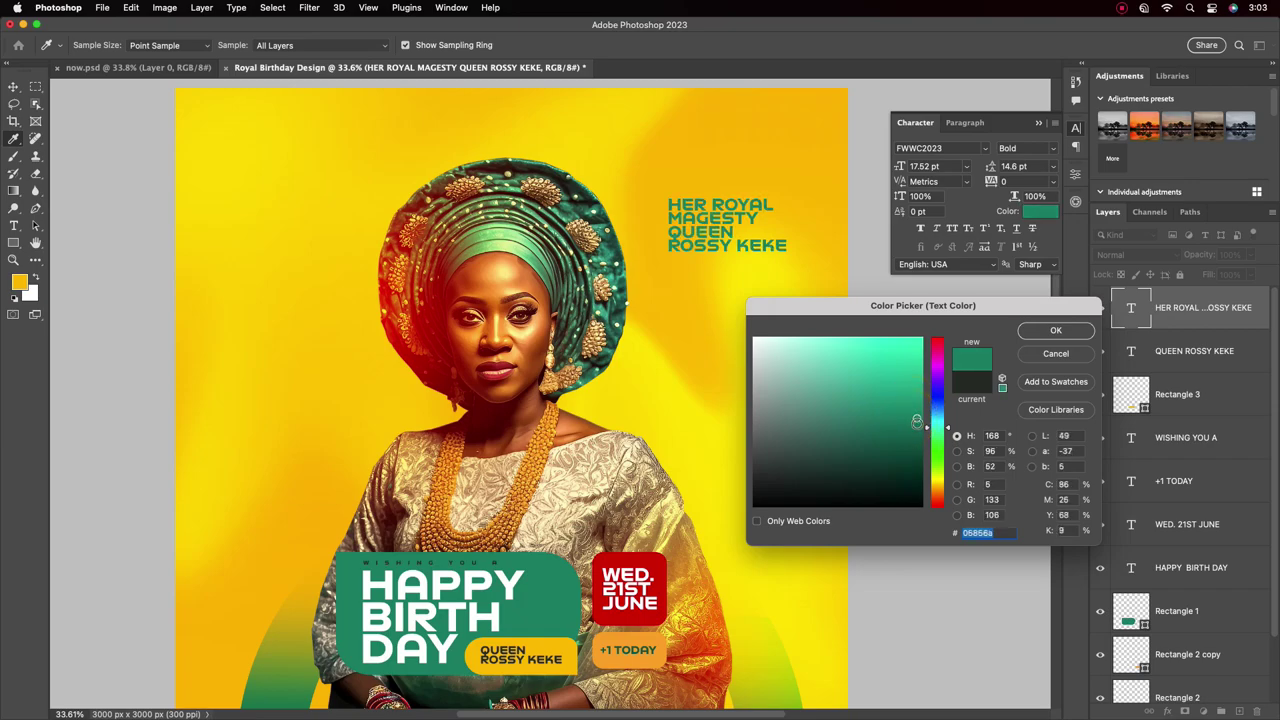
click(1056, 330)
Step: Draw a text box below the heading holding placeholder Lorem ipsum text
key(v)
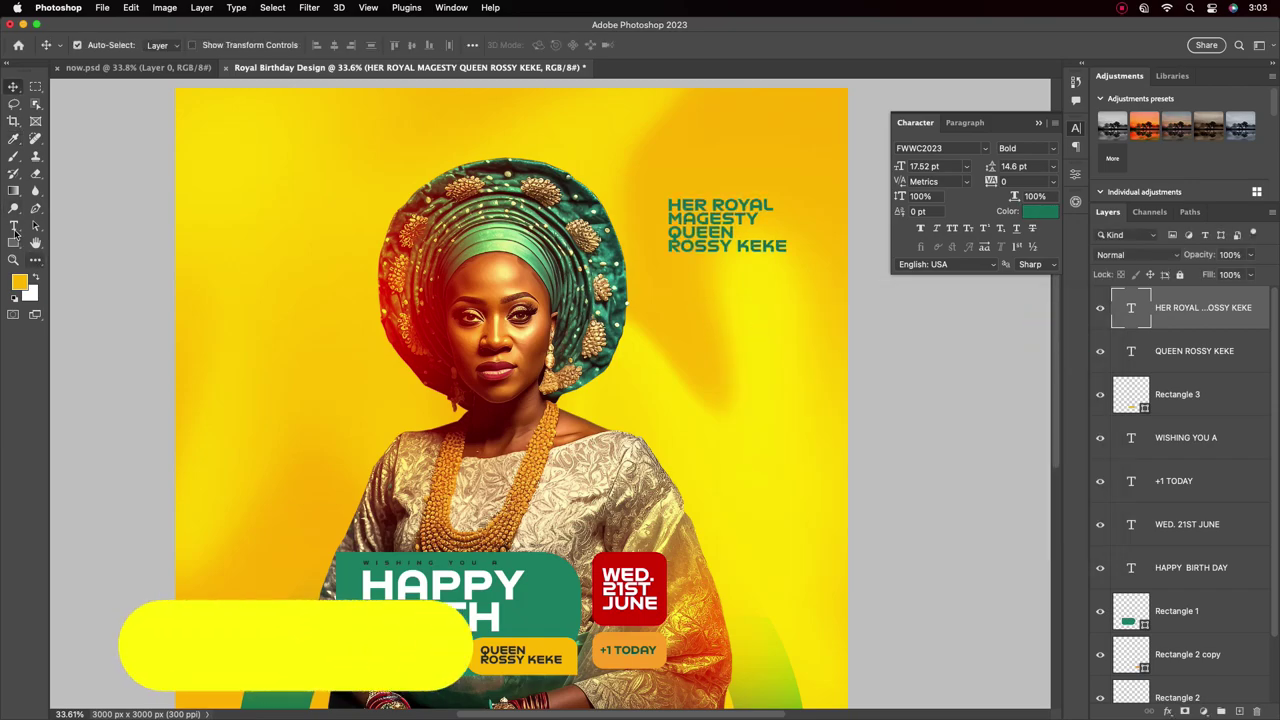
click(13, 225)
click(80, 219)
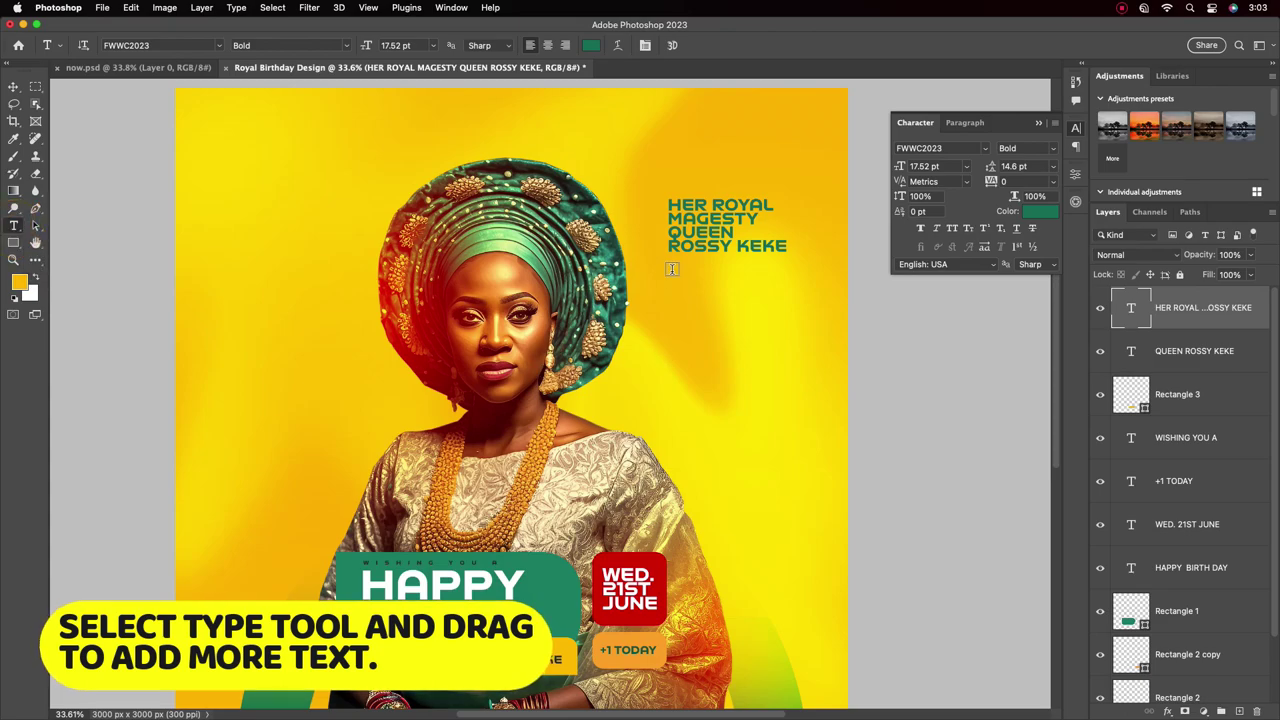
drag(669, 272, 773, 417)
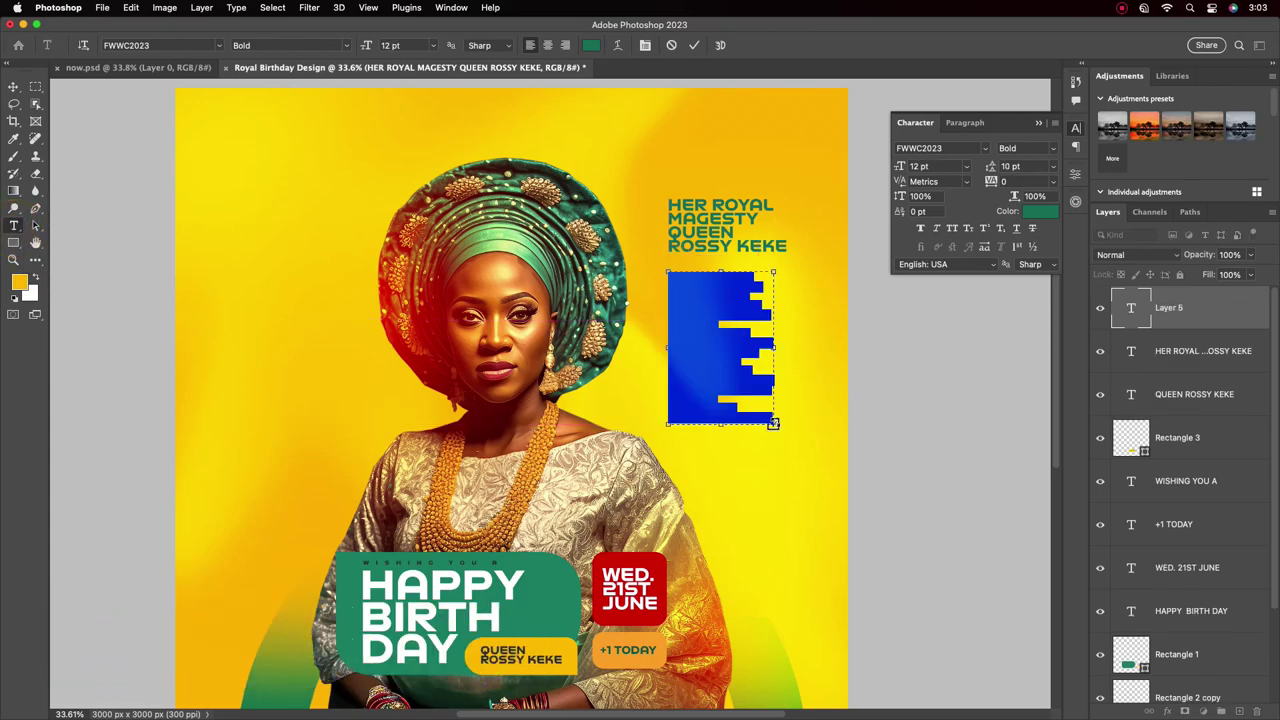
click(13, 87)
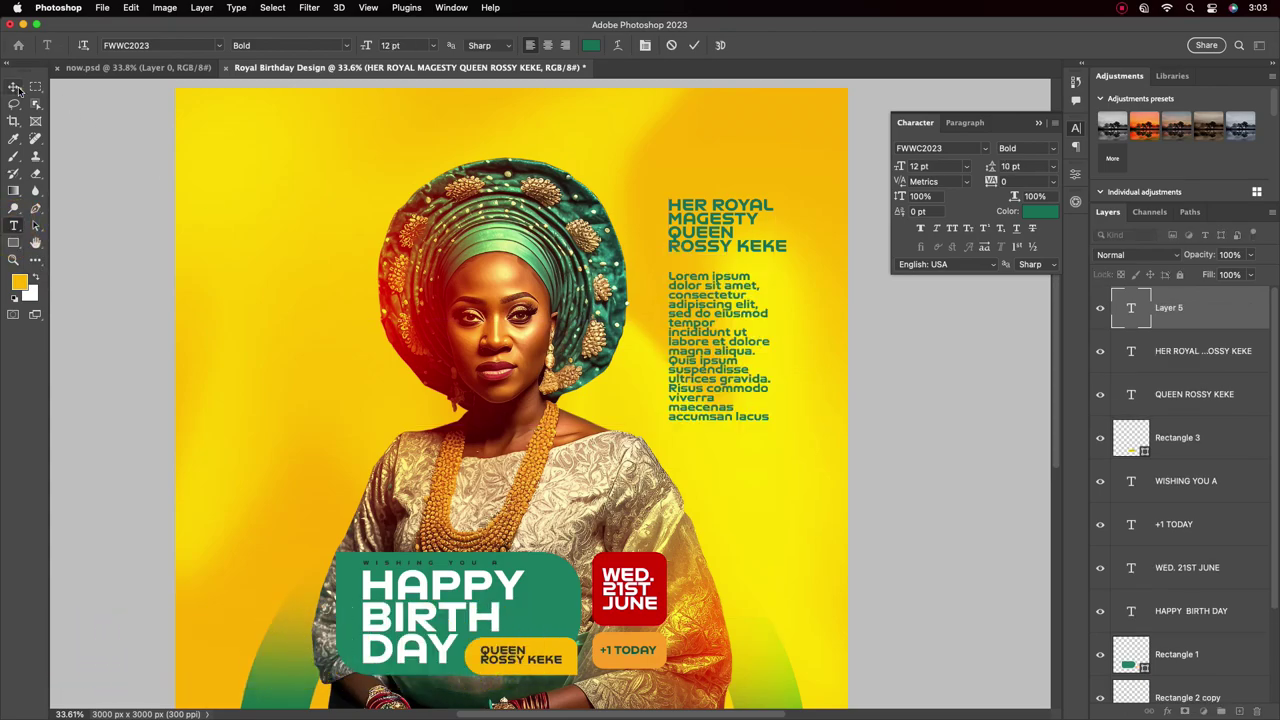
Step: Set the paragraph to 8 pt with automatic leading
click(964, 172)
click(928, 196)
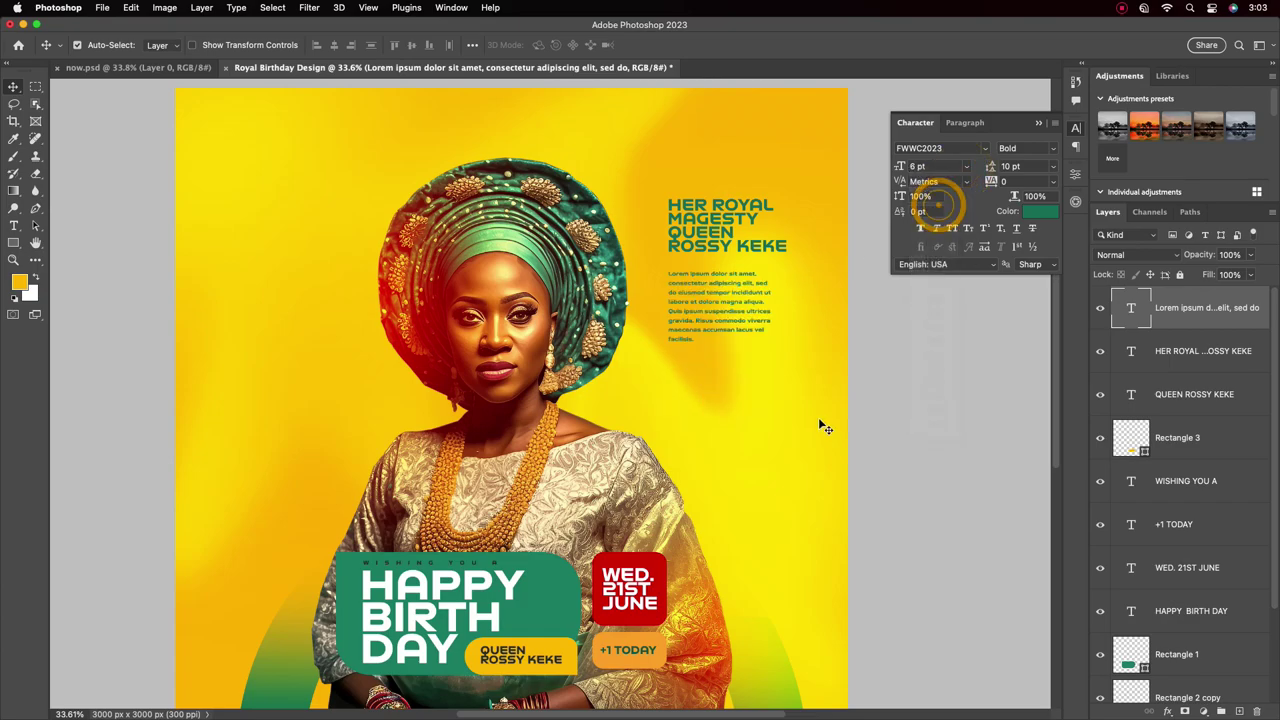
click(1051, 168)
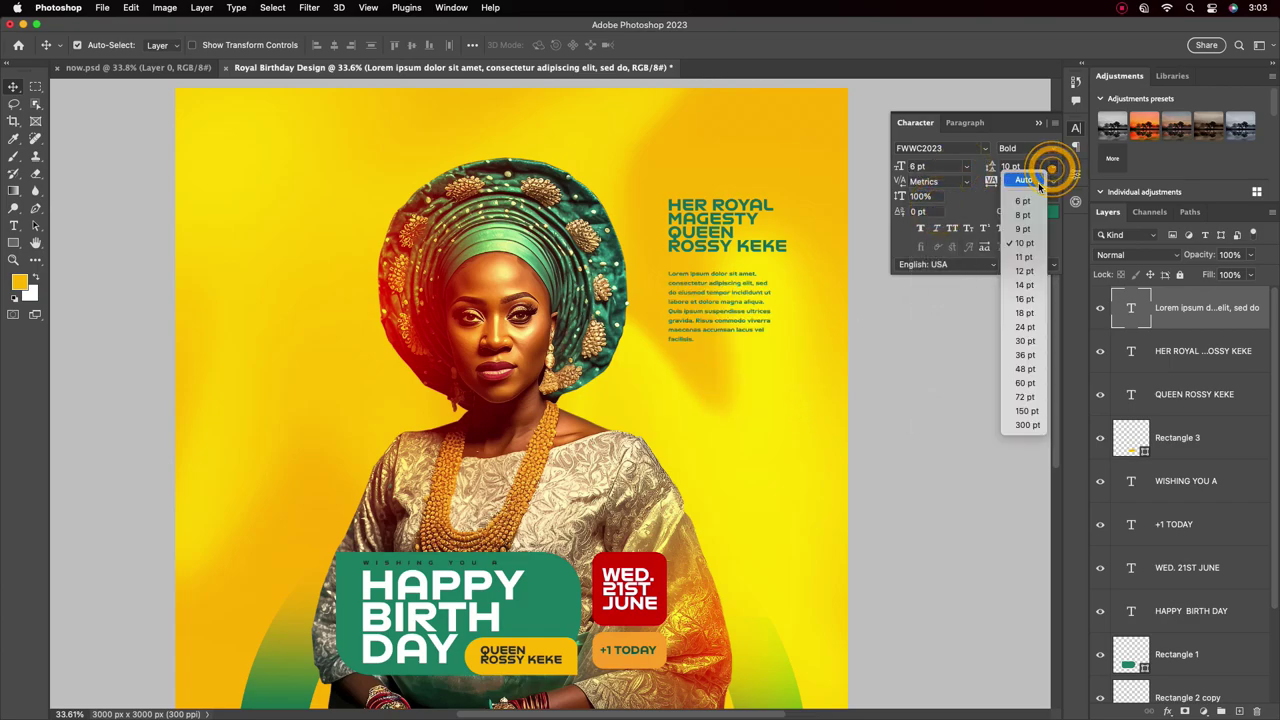
click(1032, 172)
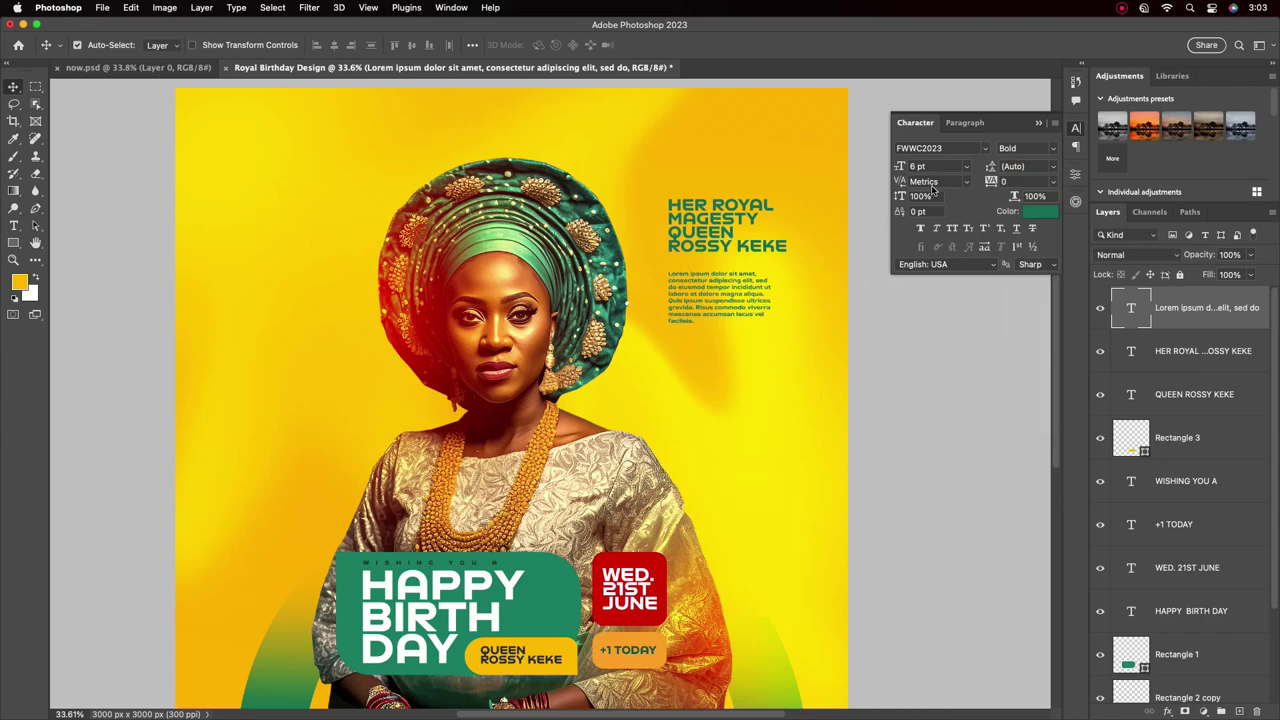
click(966, 172)
click(941, 224)
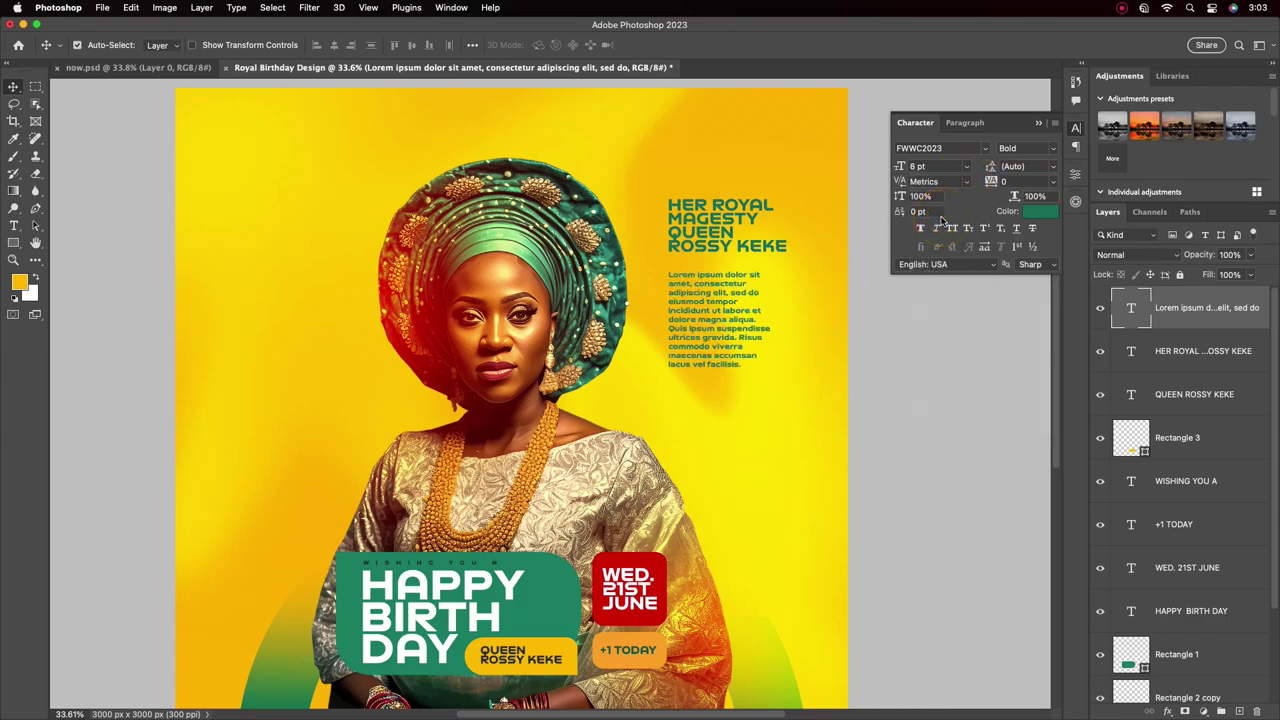
Step: Colour the paragraph text grey #777777
click(1040, 212)
click(755, 339)
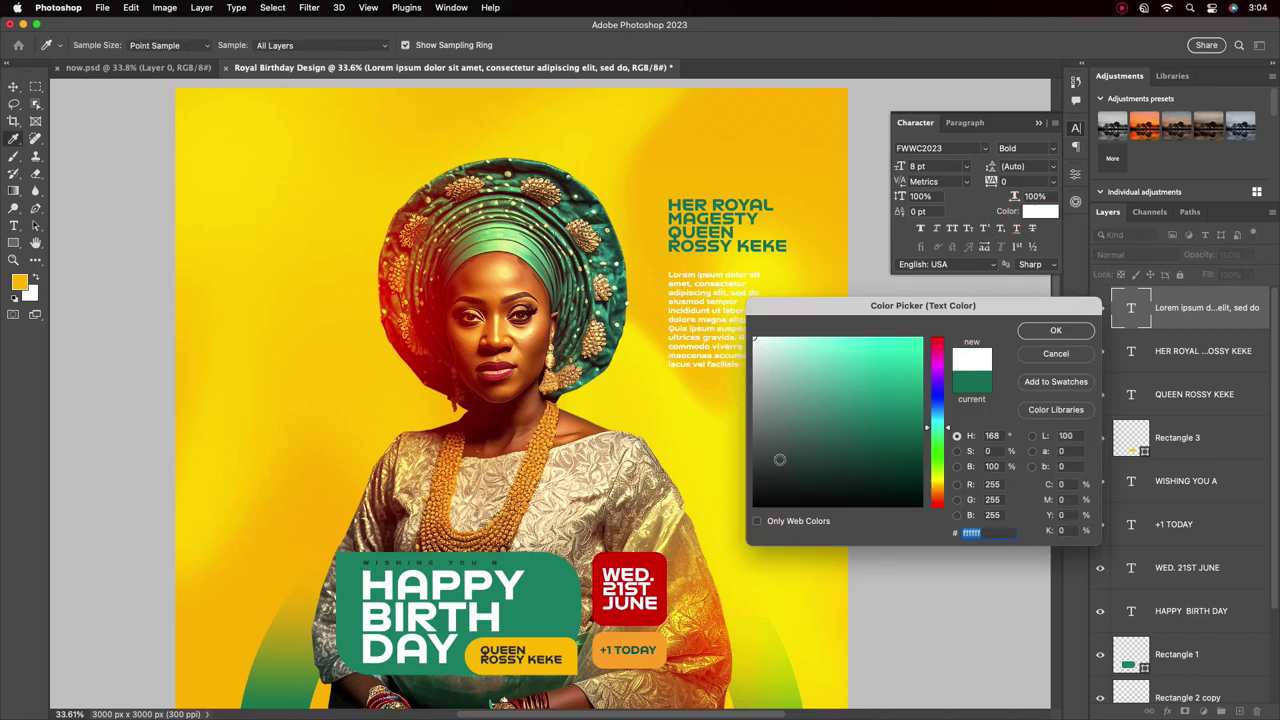
click(648, 558)
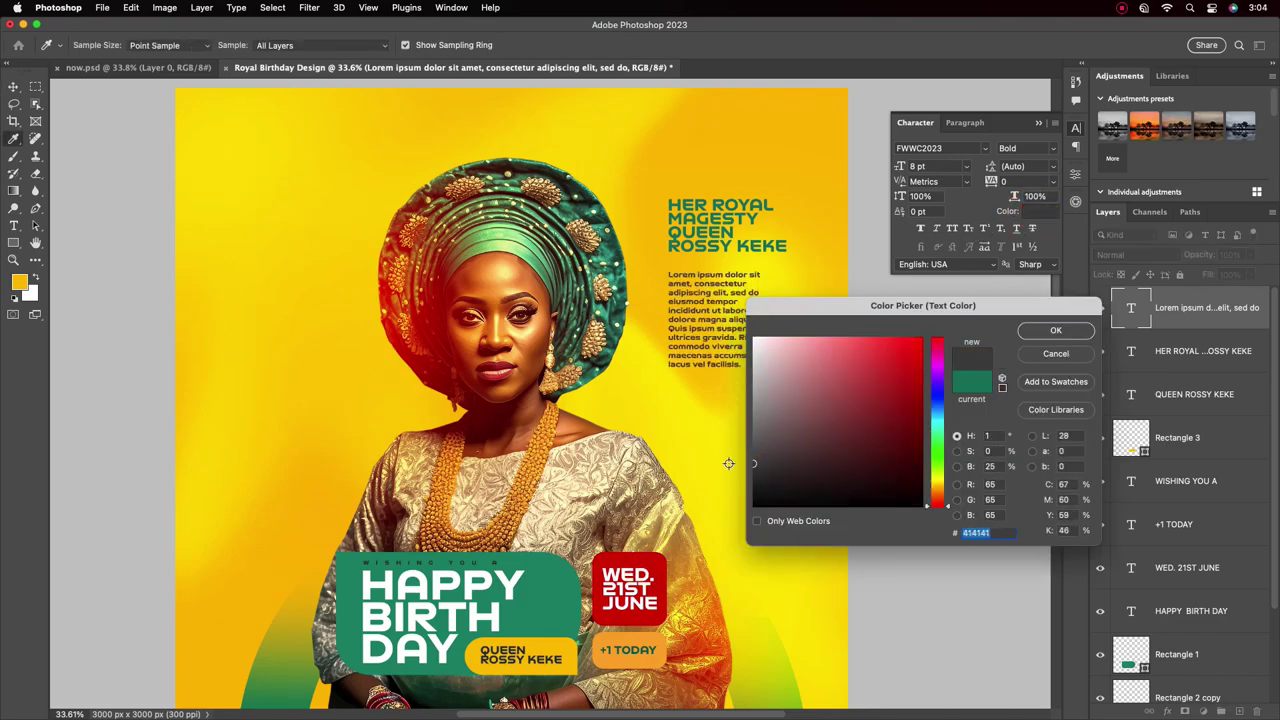
drag(762, 449, 747, 443)
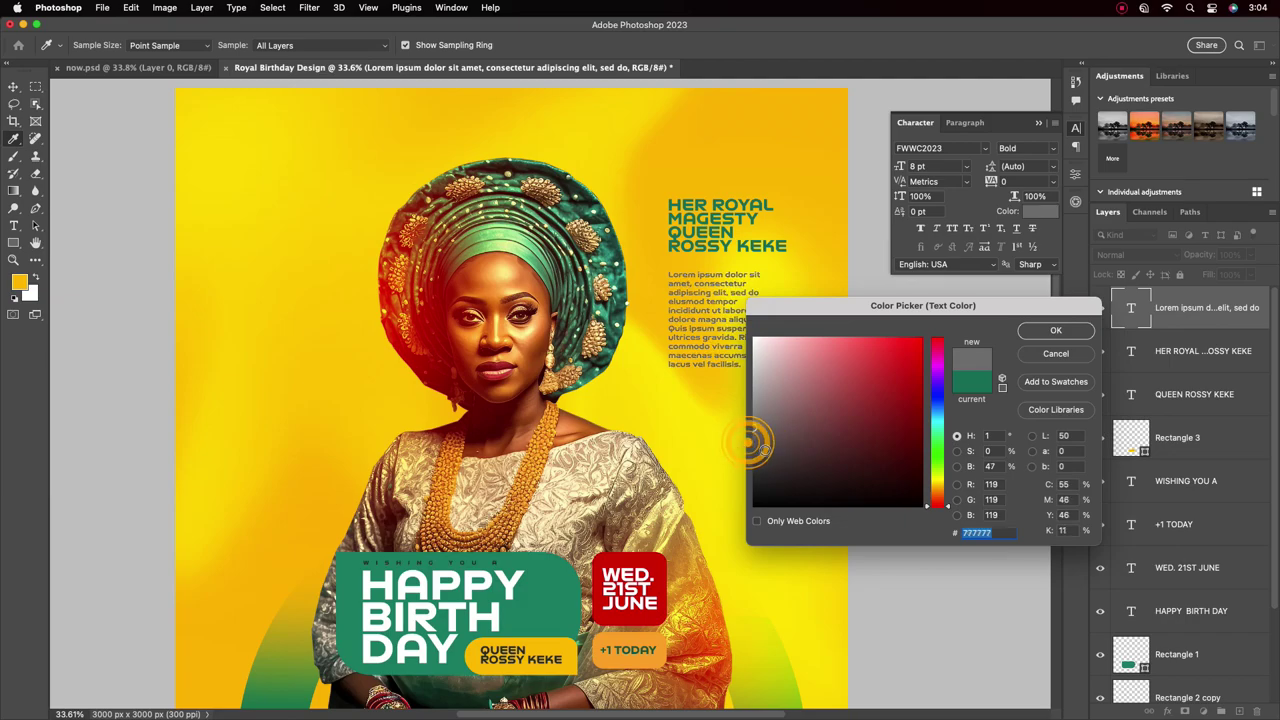
click(1055, 330)
Step: Enlarge the Lorem ipsum paragraph to 10 pt
key(v)
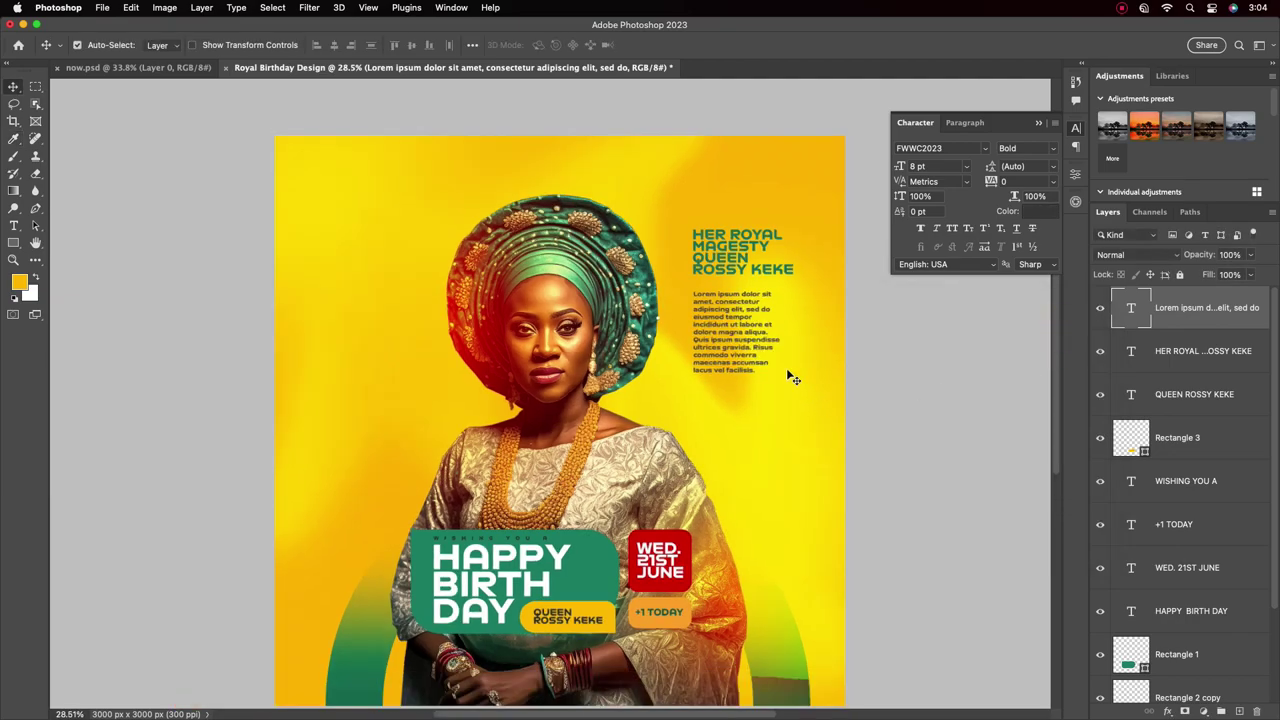
scroll(748, 378, down, 2)
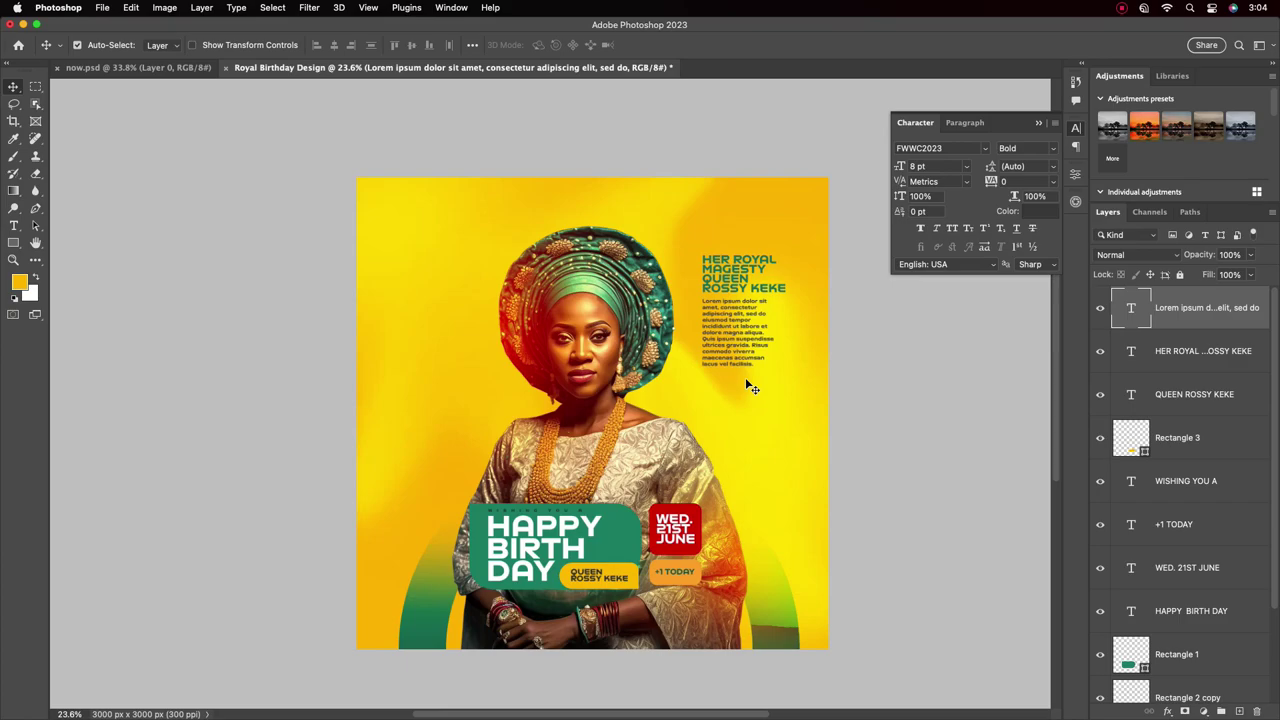
scroll(748, 386, down, 1)
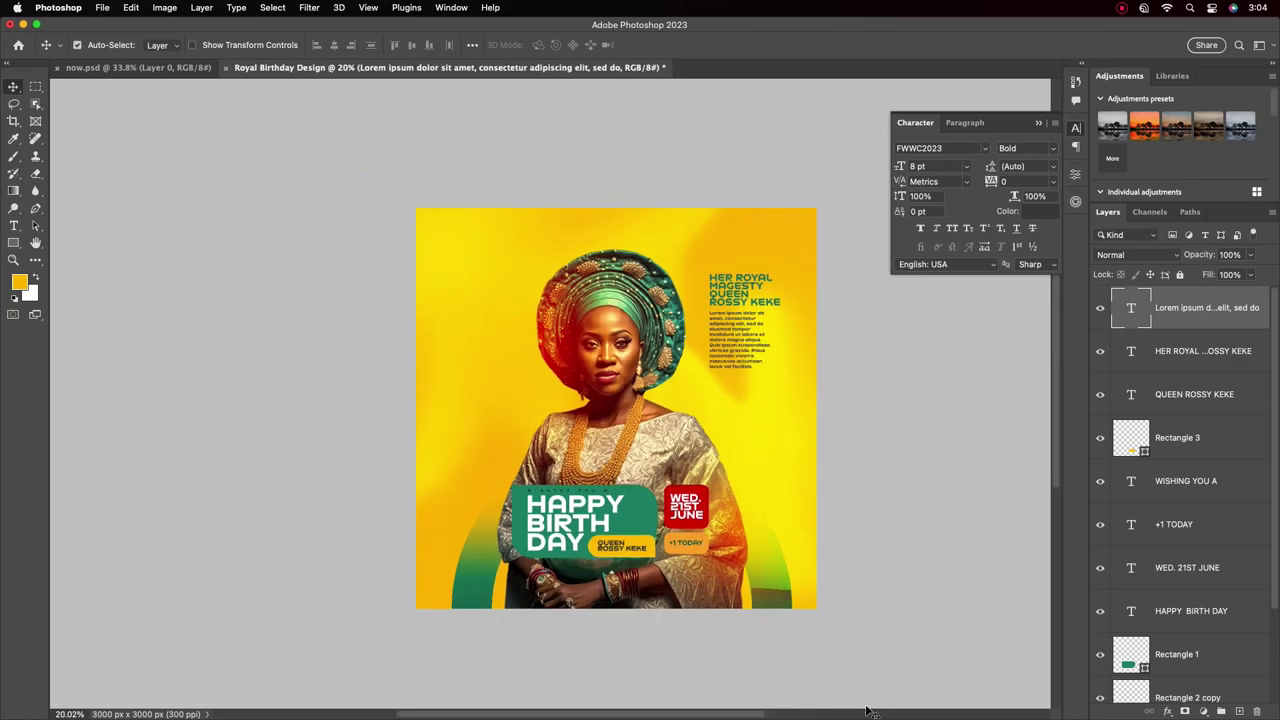
scroll(760, 358, up, 5)
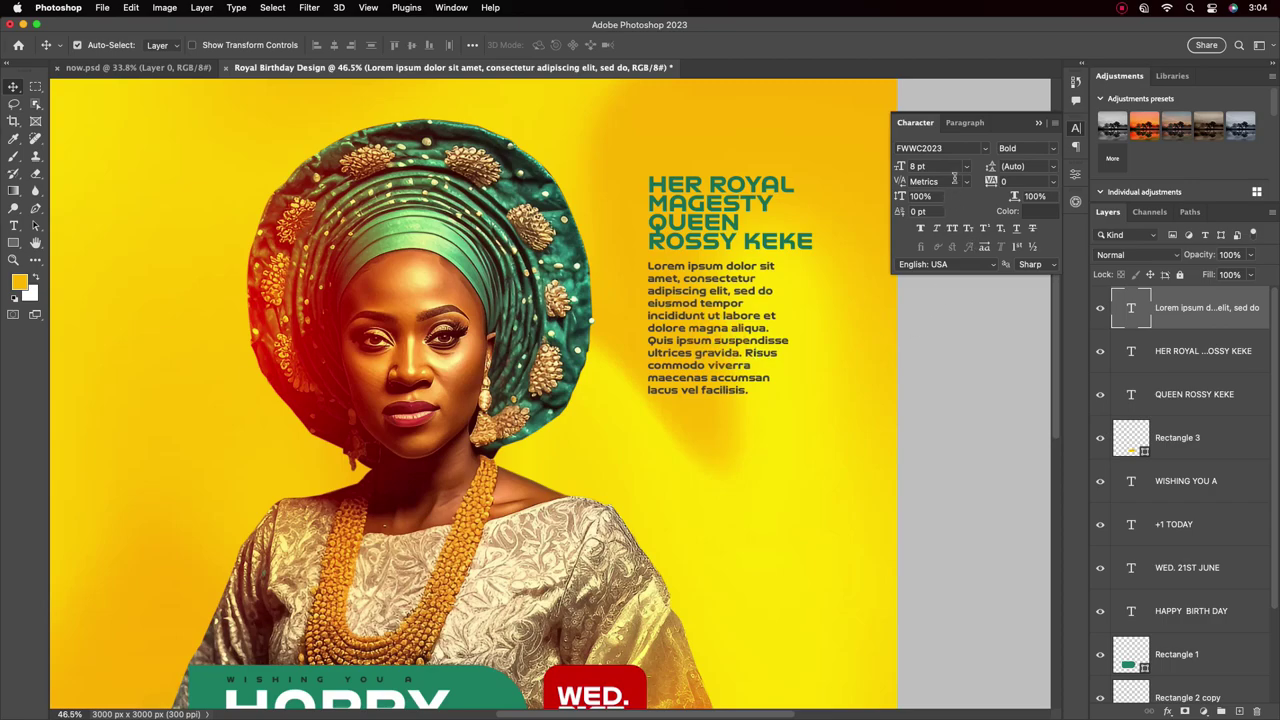
click(967, 167)
click(940, 243)
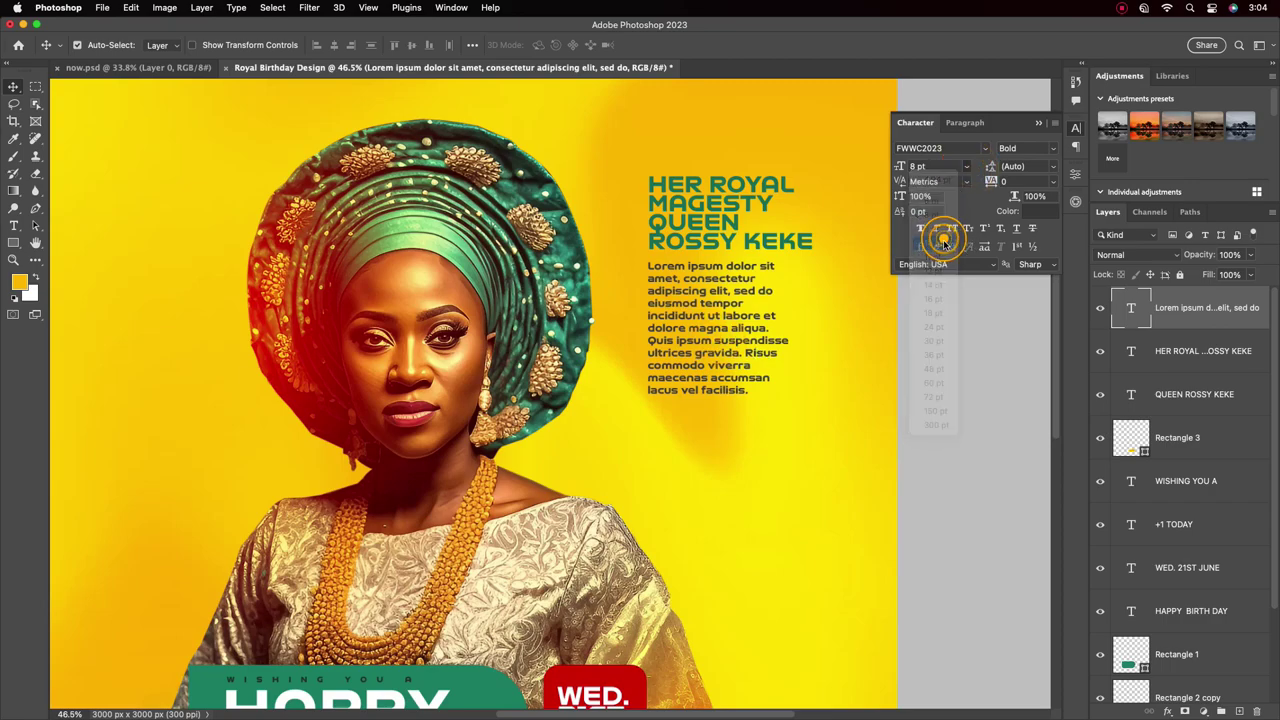
Step: Move the heading and the paragraph up so the body sits snugly beneath the heading
scroll(735, 372, down, 2)
scroll(735, 372, down, 2)
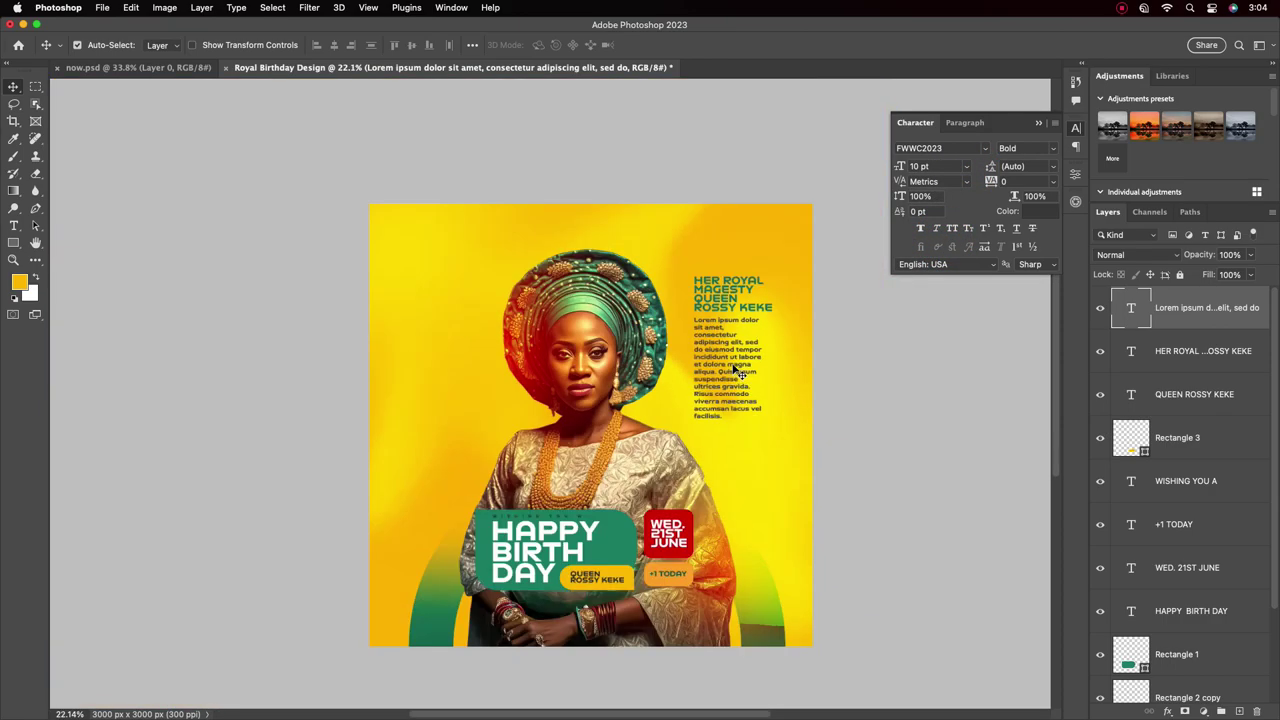
scroll(735, 372, up, 1)
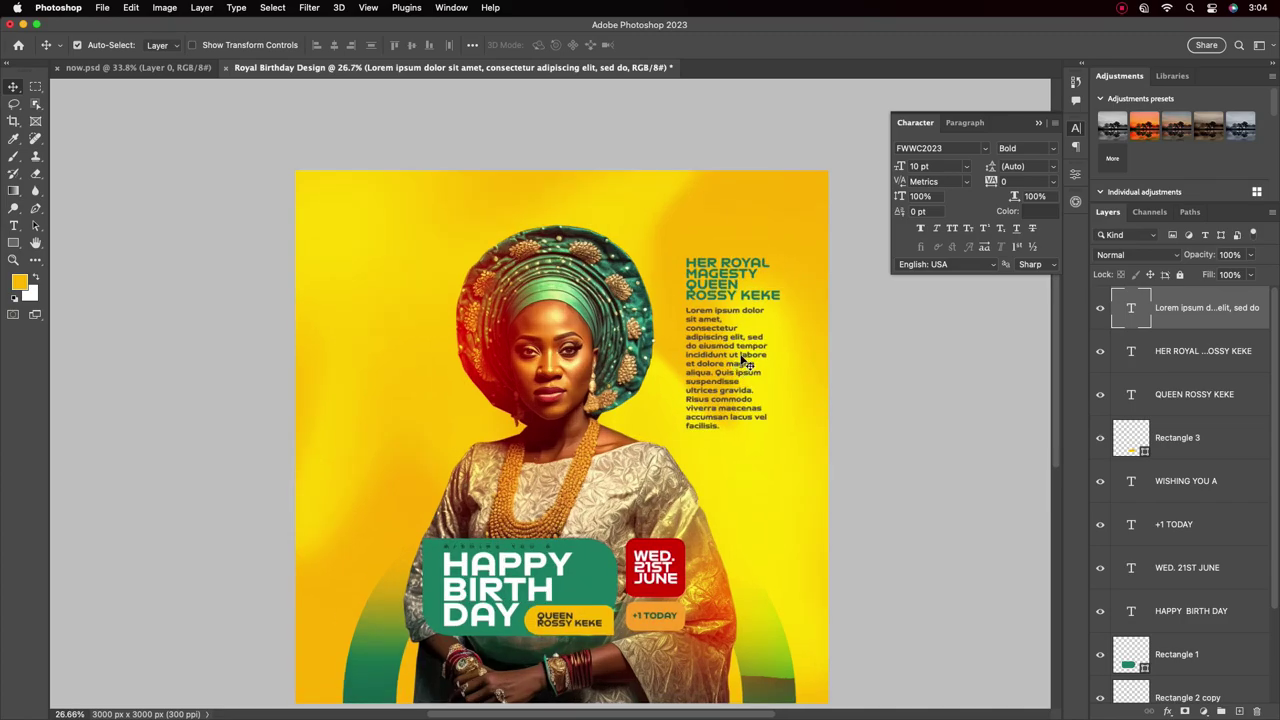
click(745, 283)
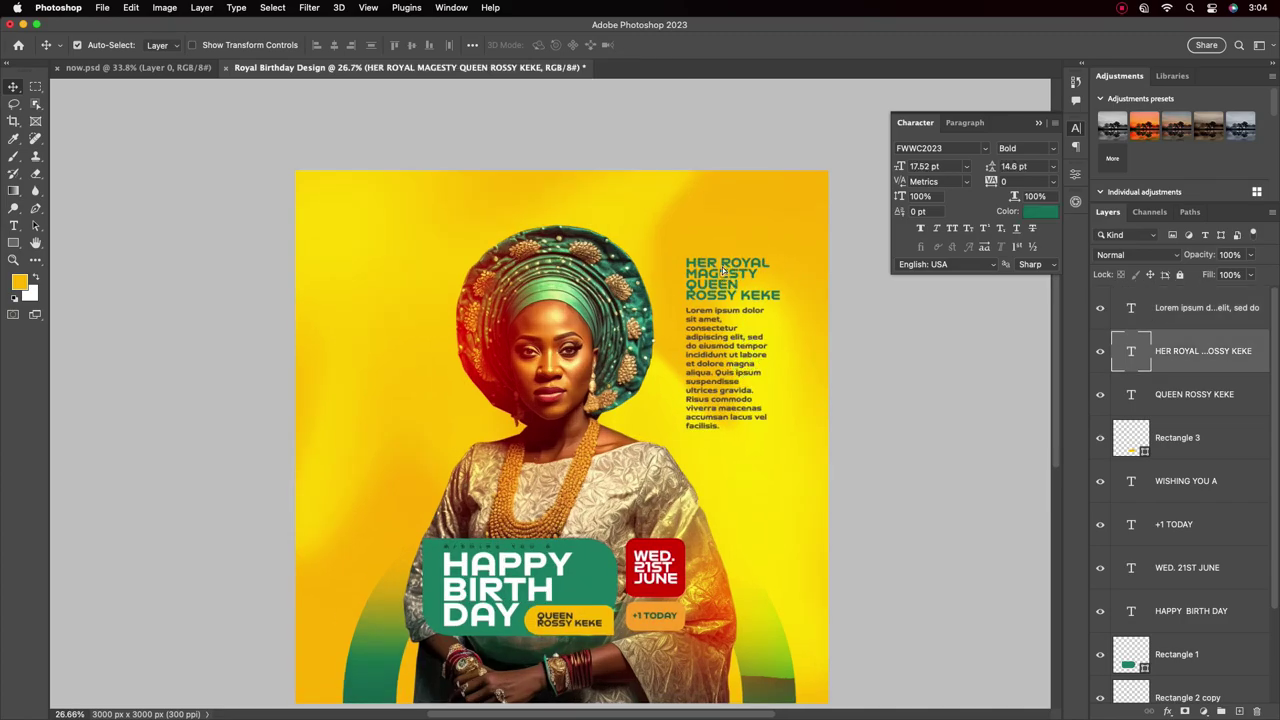
drag(722, 282, 722, 250)
drag(720, 348, 721, 311)
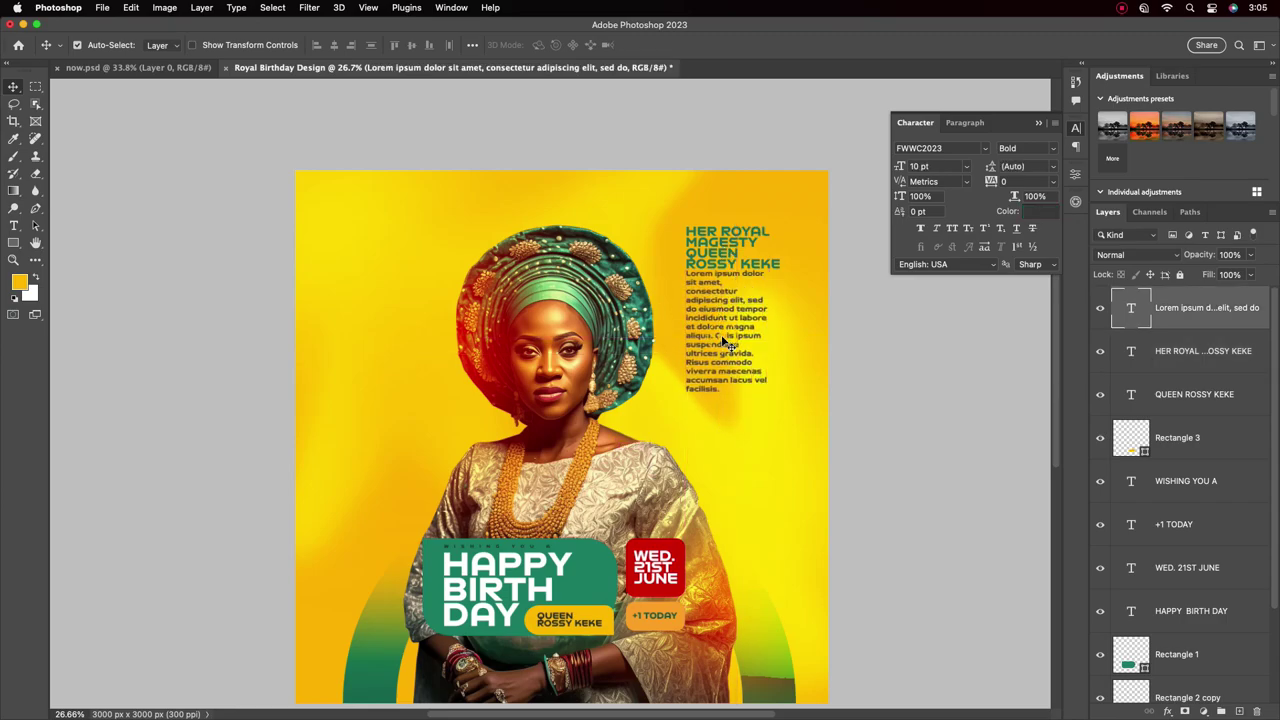
click(731, 246)
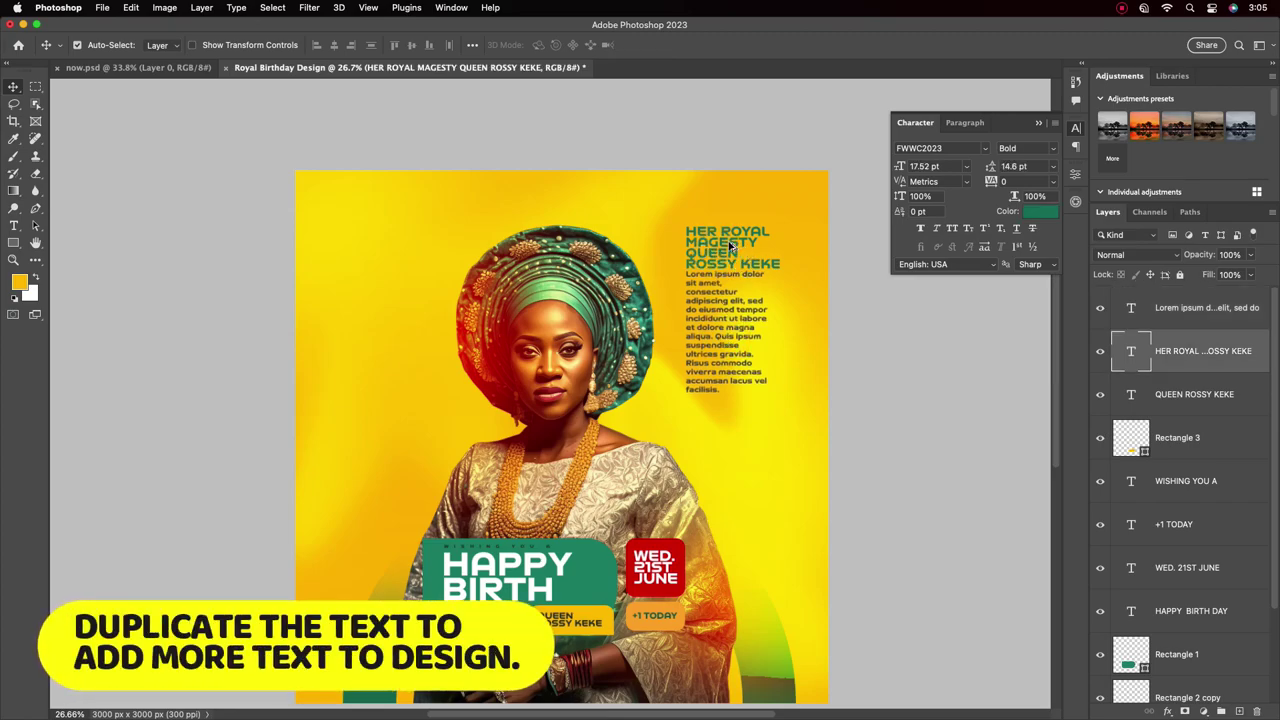
Step: Alt-drag a copy of the heading to the upper left and start retyping its text
drag(731, 246, 376, 260)
double_click(378, 262)
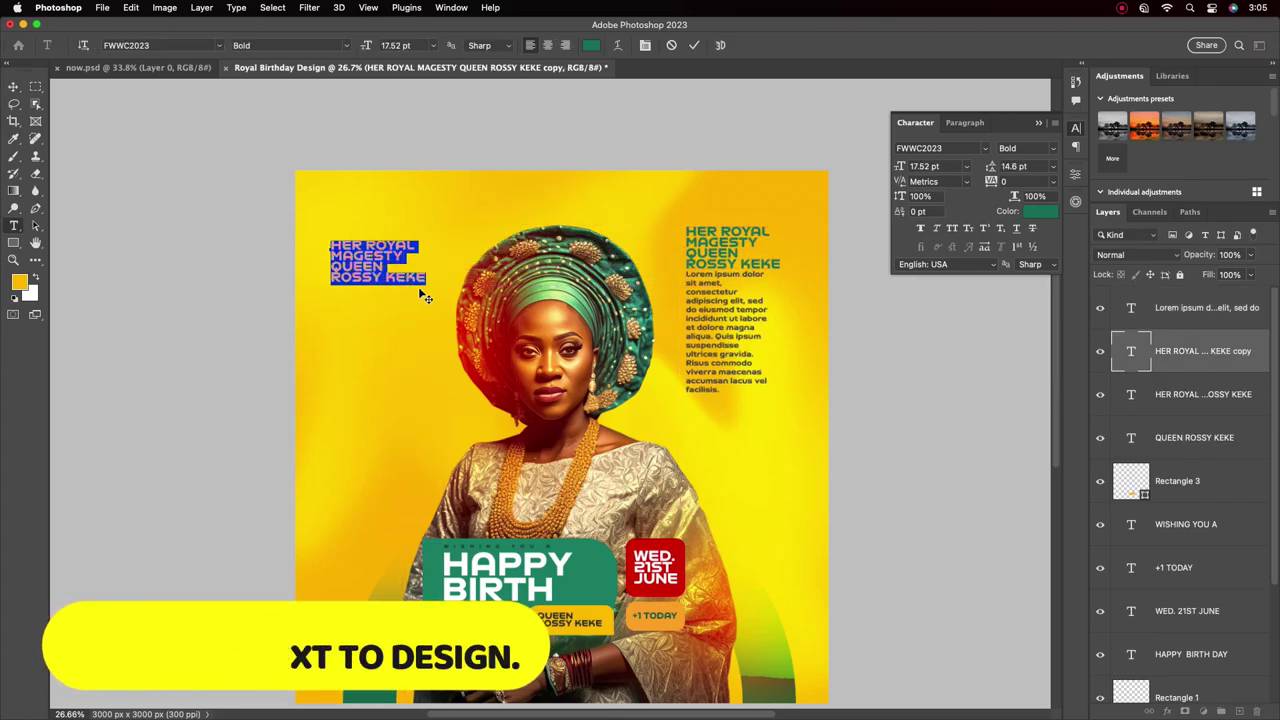
text(Y)
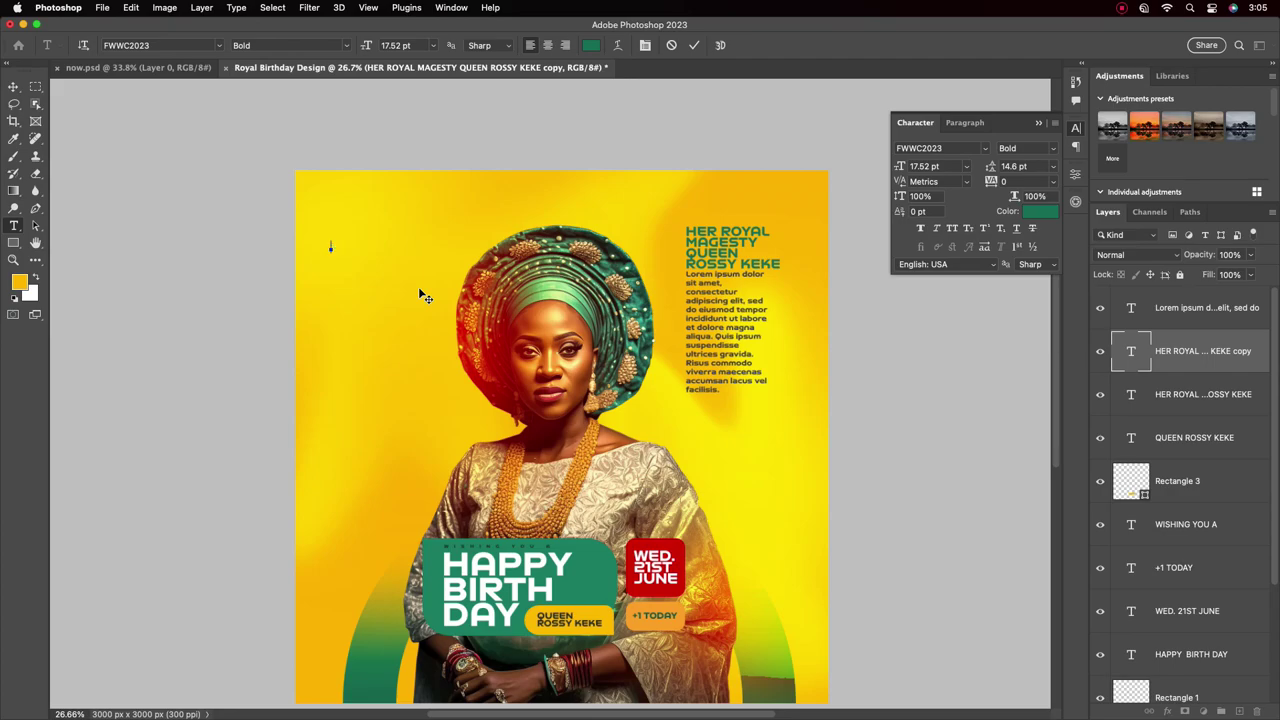
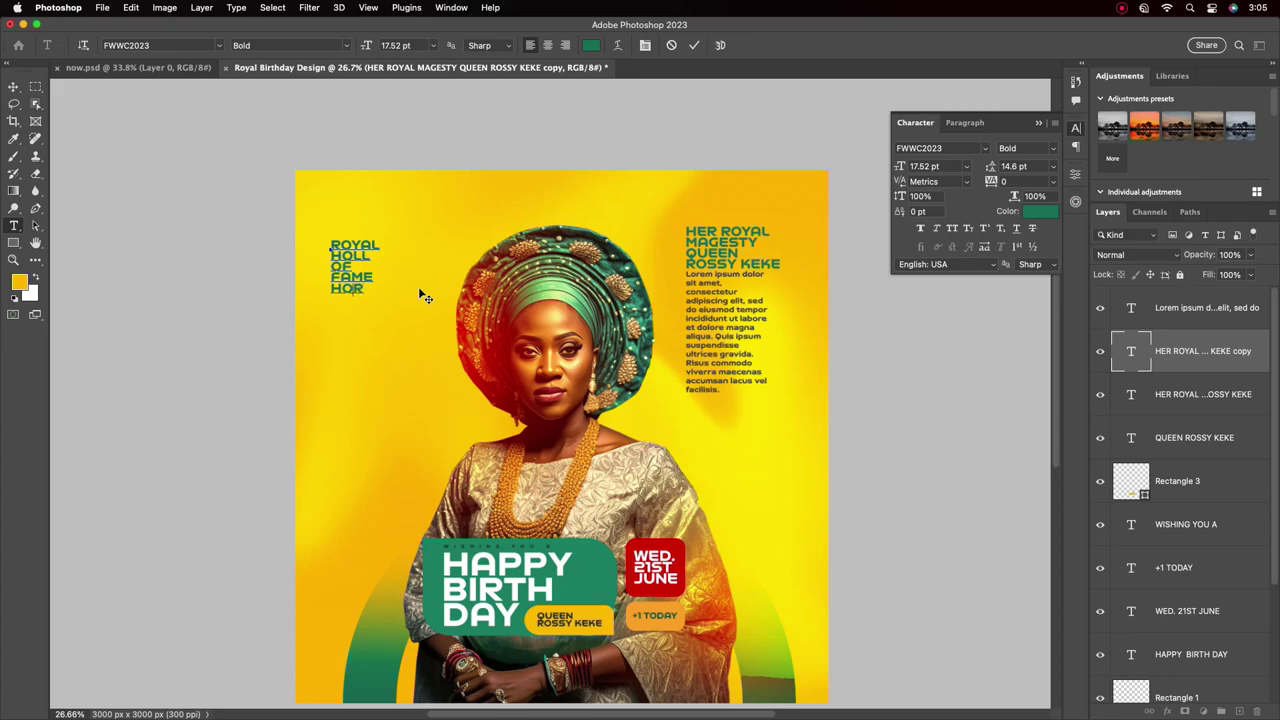
Step: Finish the headline to end in 'HONOR 50' and shift the block slightly right
key(BackSpace)
text(NOR)
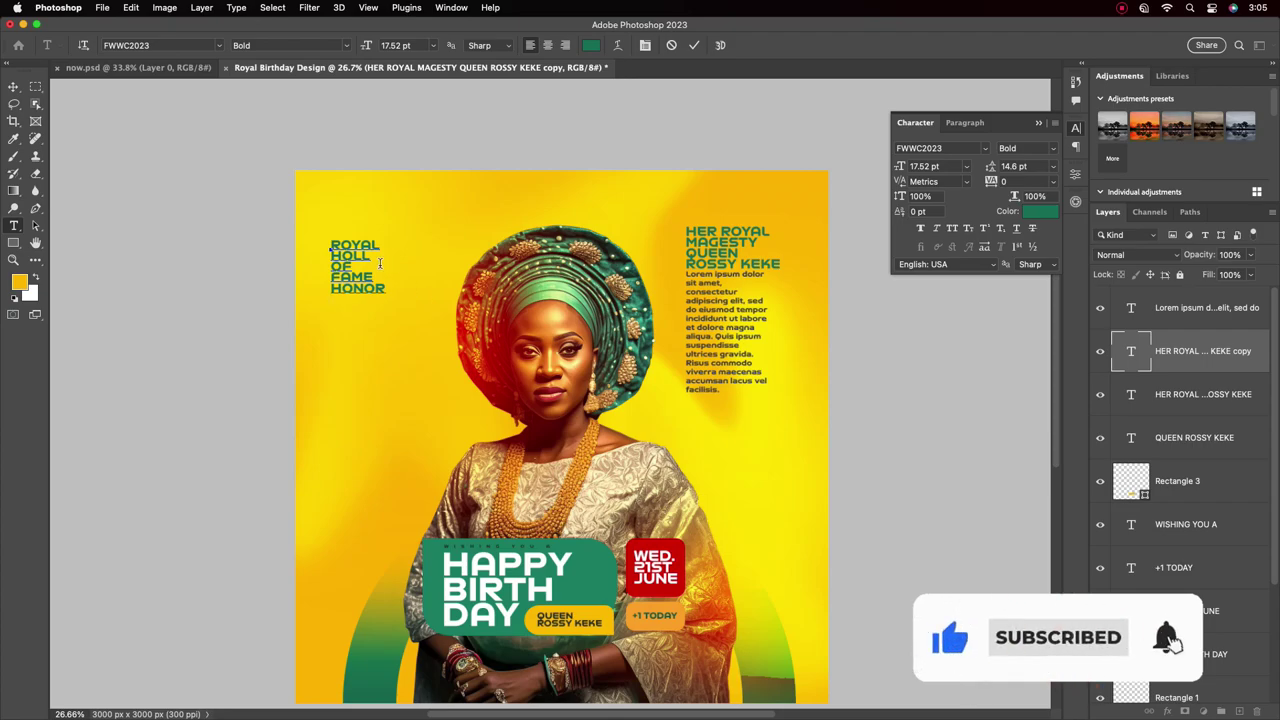
text( SO)
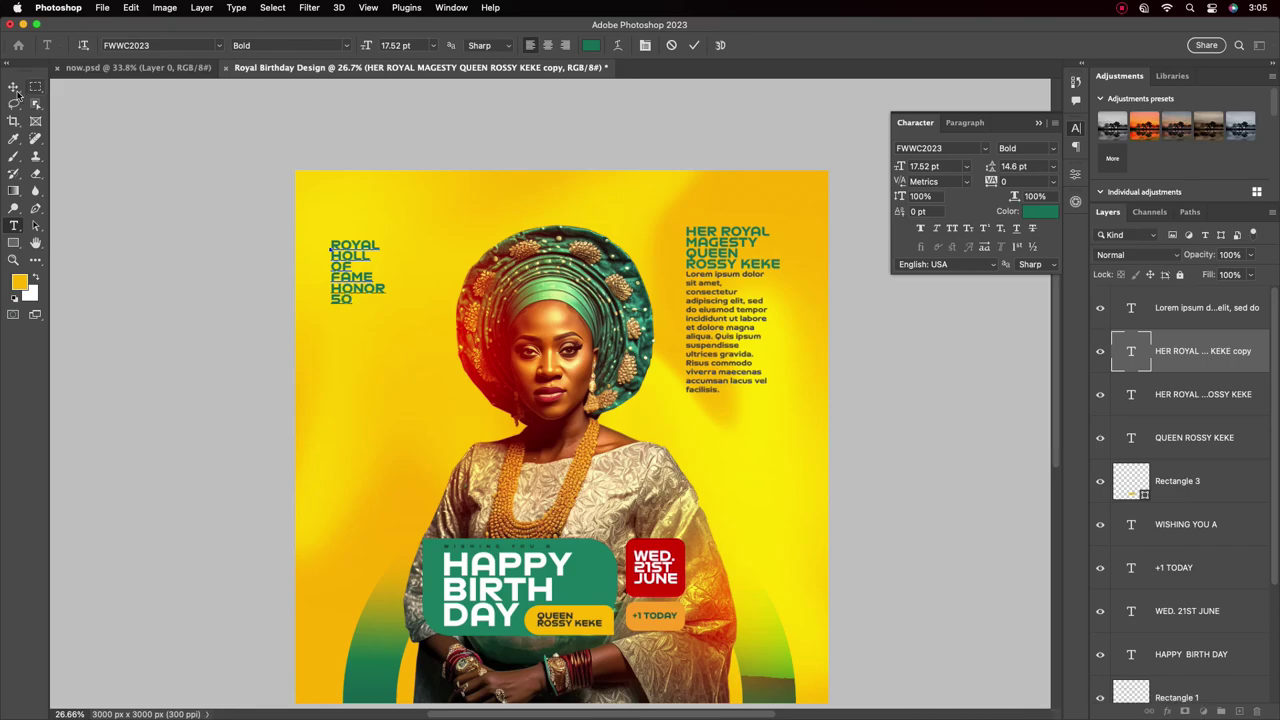
click(13, 87)
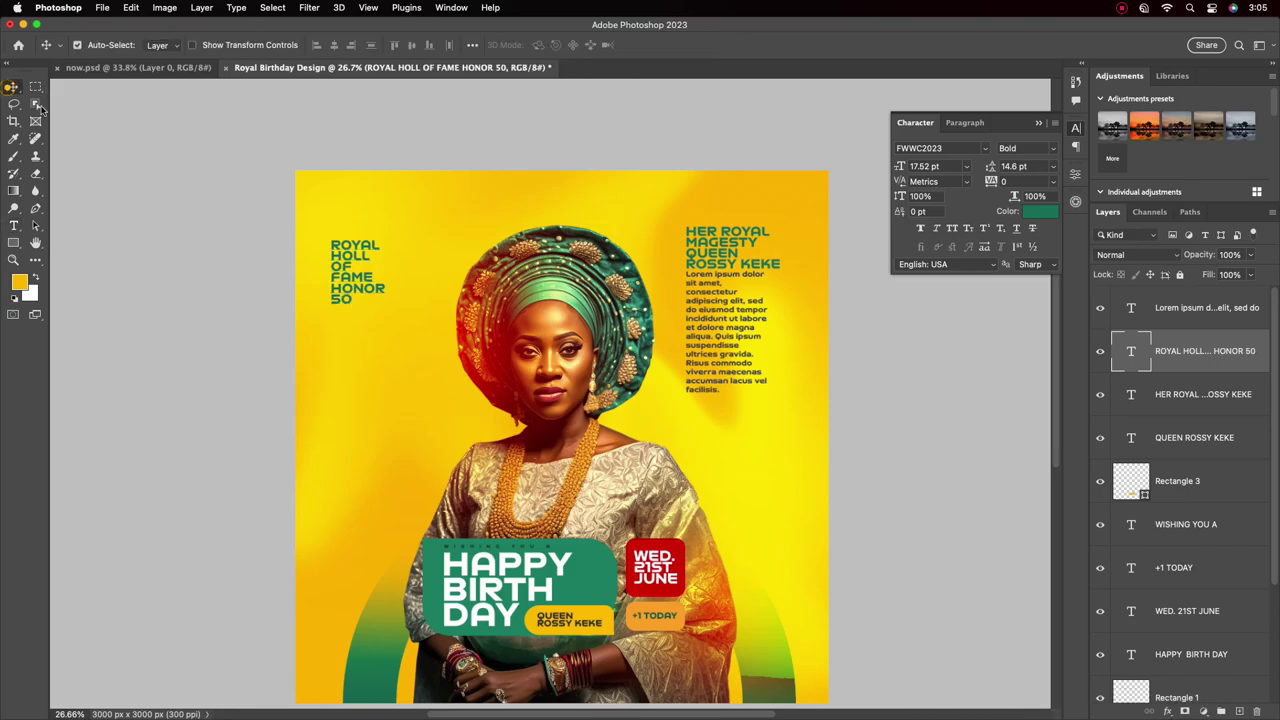
drag(345, 278, 367, 268)
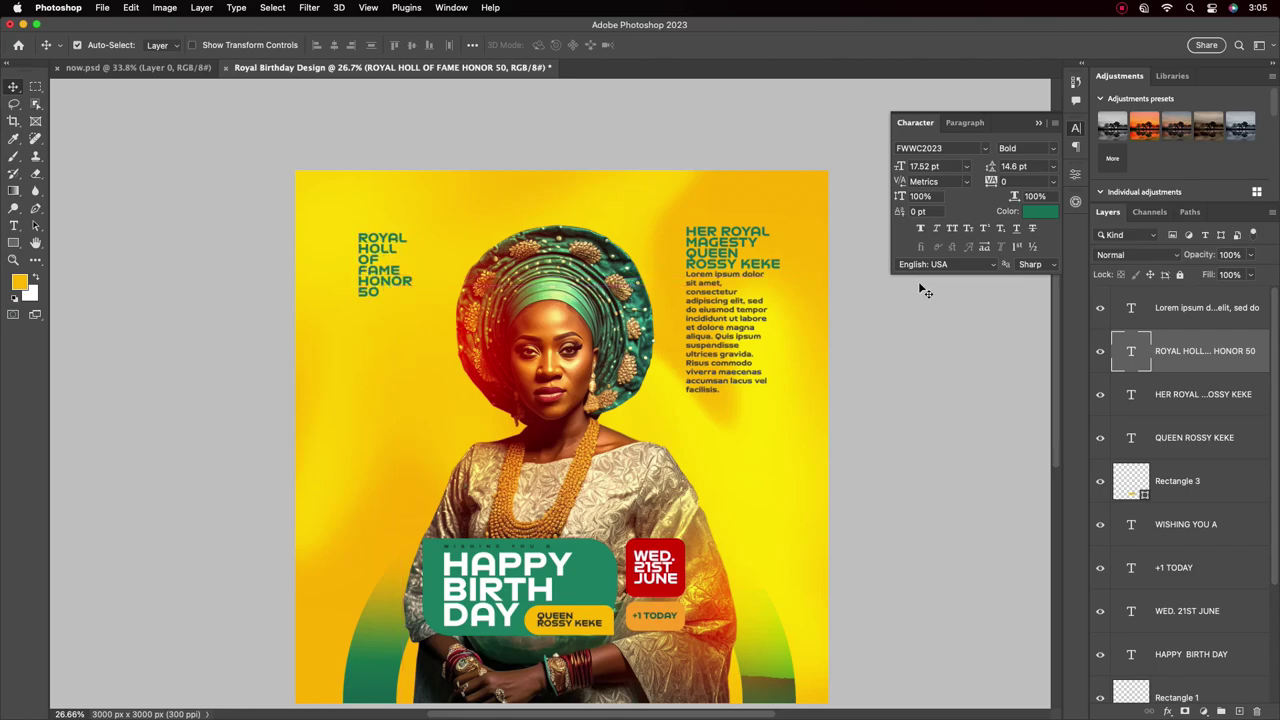
Step: Set the headline text colour to dark green 00362b
click(1035, 217)
drag(777, 471, 923, 474)
click(1055, 330)
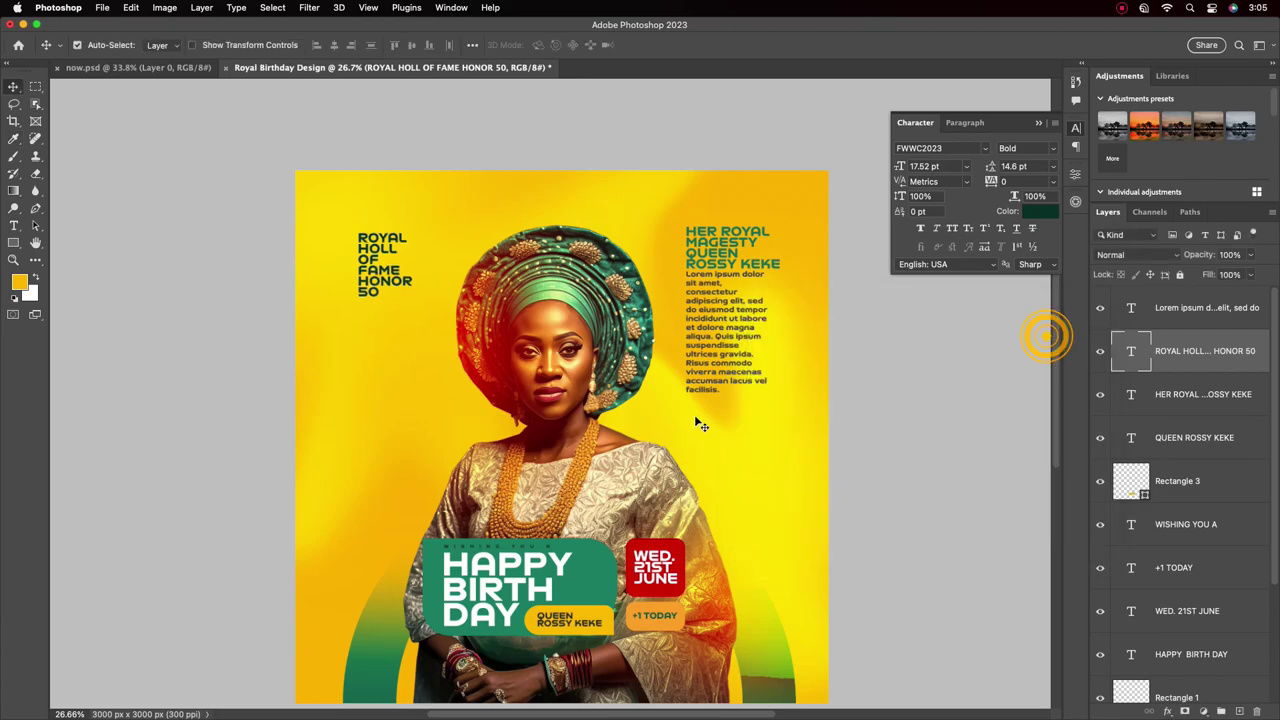
scroll(694, 414, down, 3)
scroll(683, 403, up, 3)
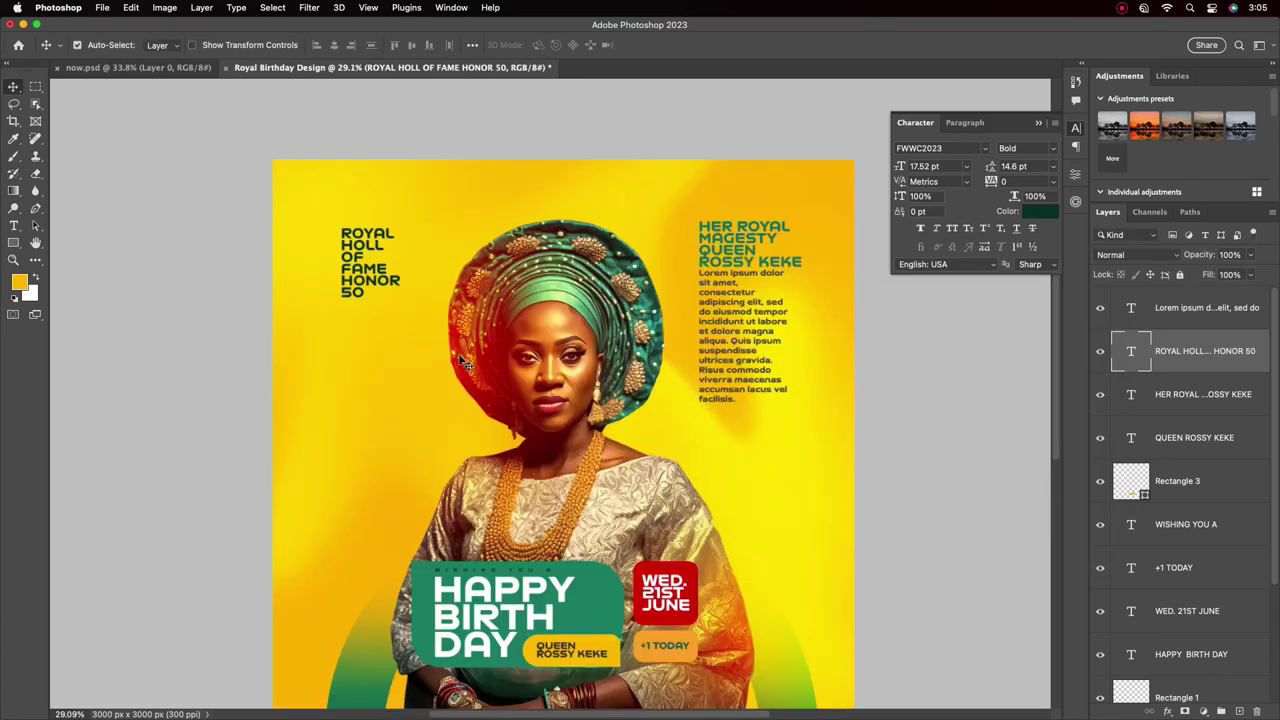
scroll(390, 311, up, 3)
Step: Correct 'HOLL' to 'HALL' and put 'HALL OF' on one line
double_click(363, 295)
click(374, 303)
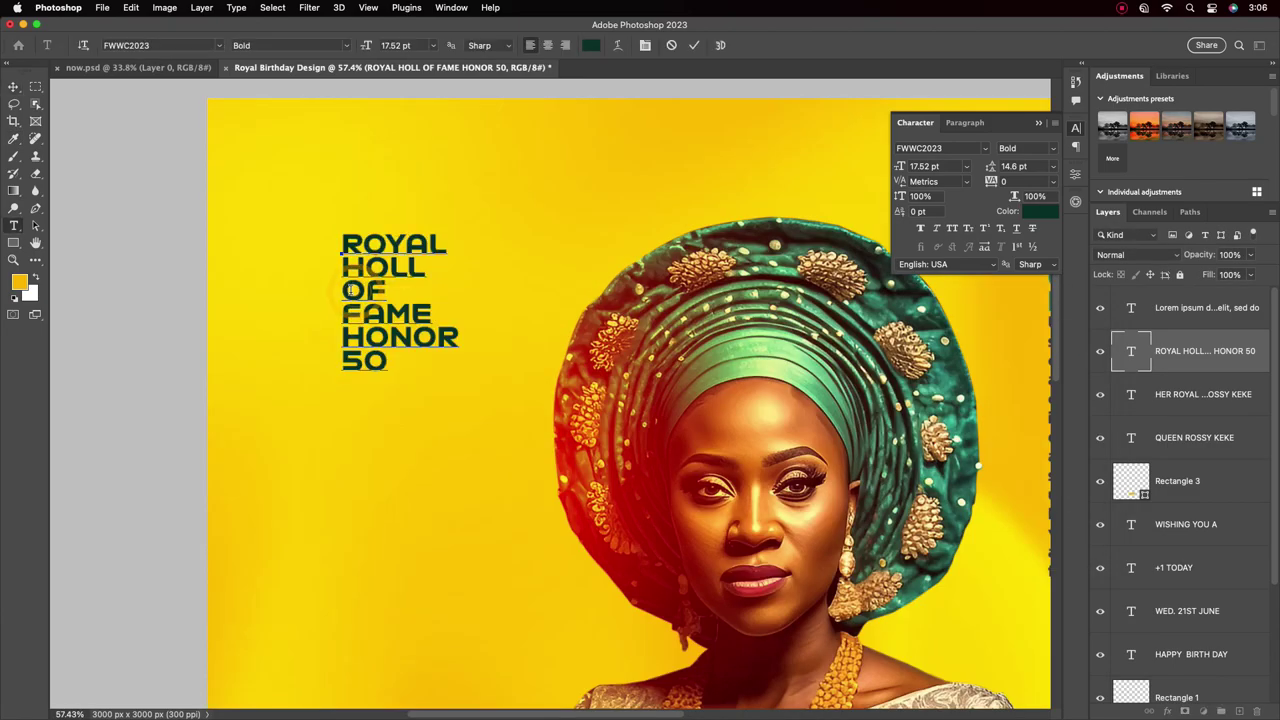
key(BackSpace)
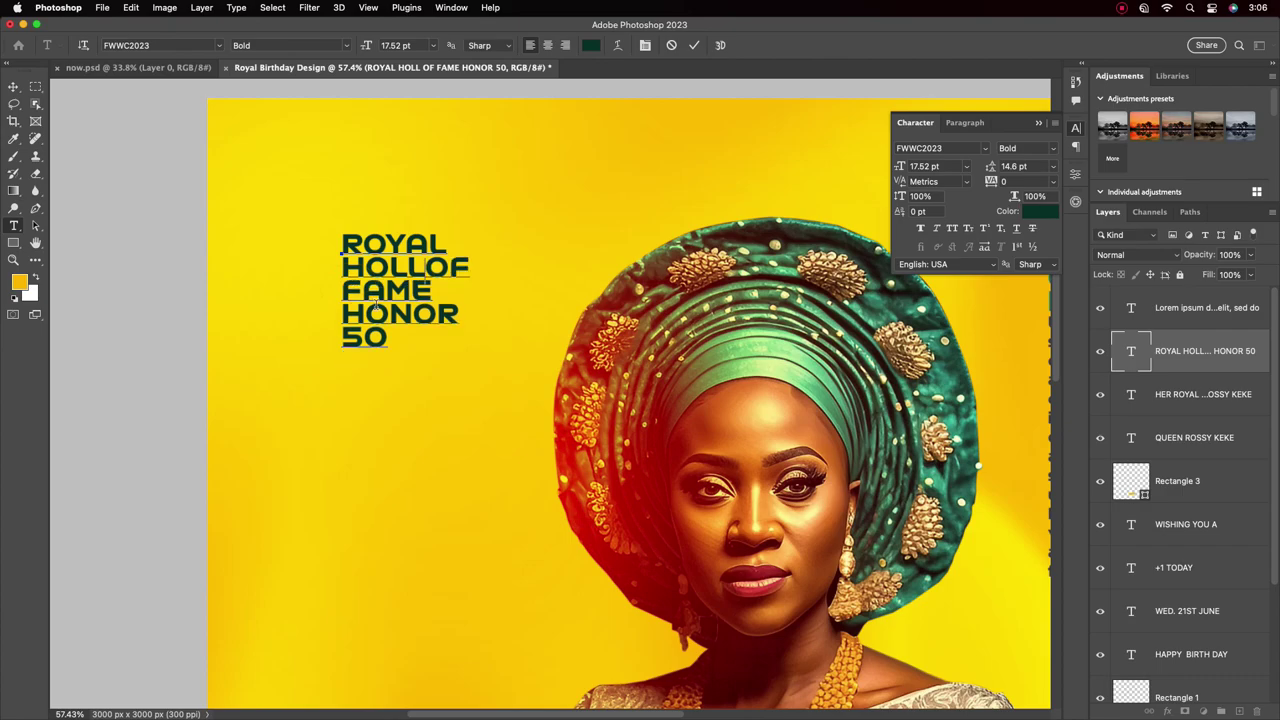
text(A)
click(438, 281)
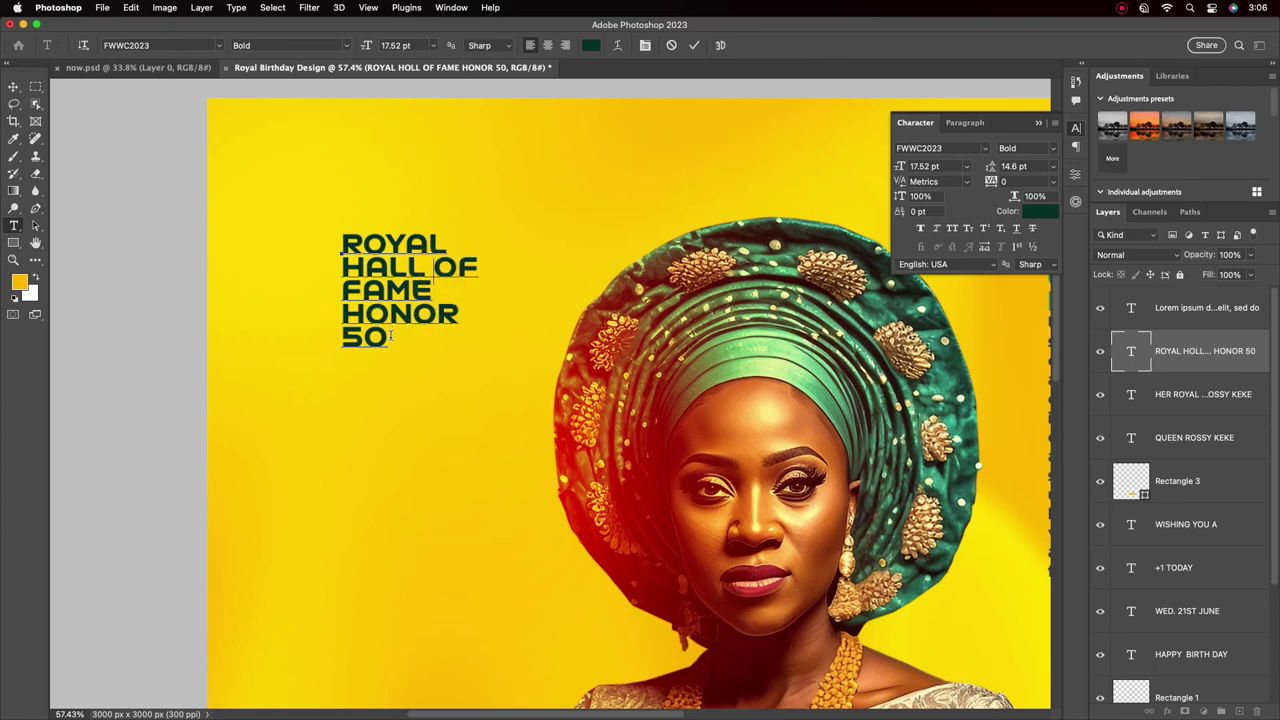
Step: Enlarge the '50' to 57 pt and tighten the headline leading to 41 pt
drag(390, 336, 342, 338)
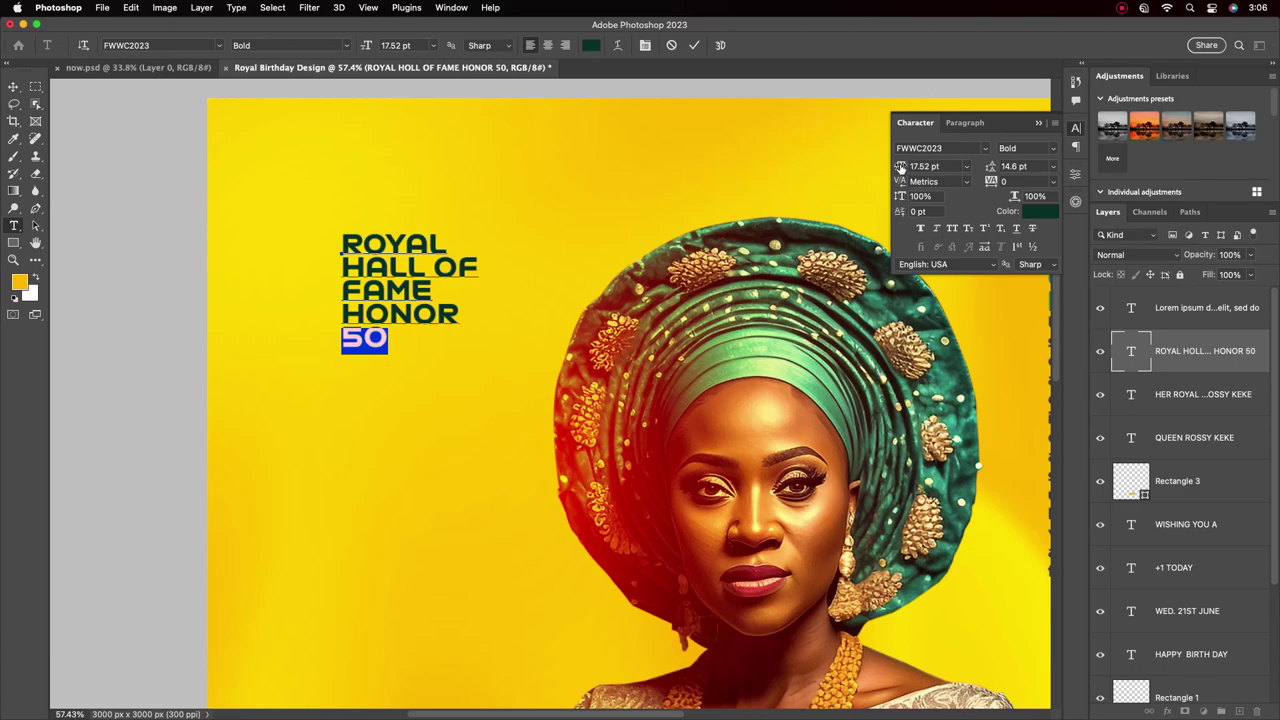
drag(900, 168, 1040, 168)
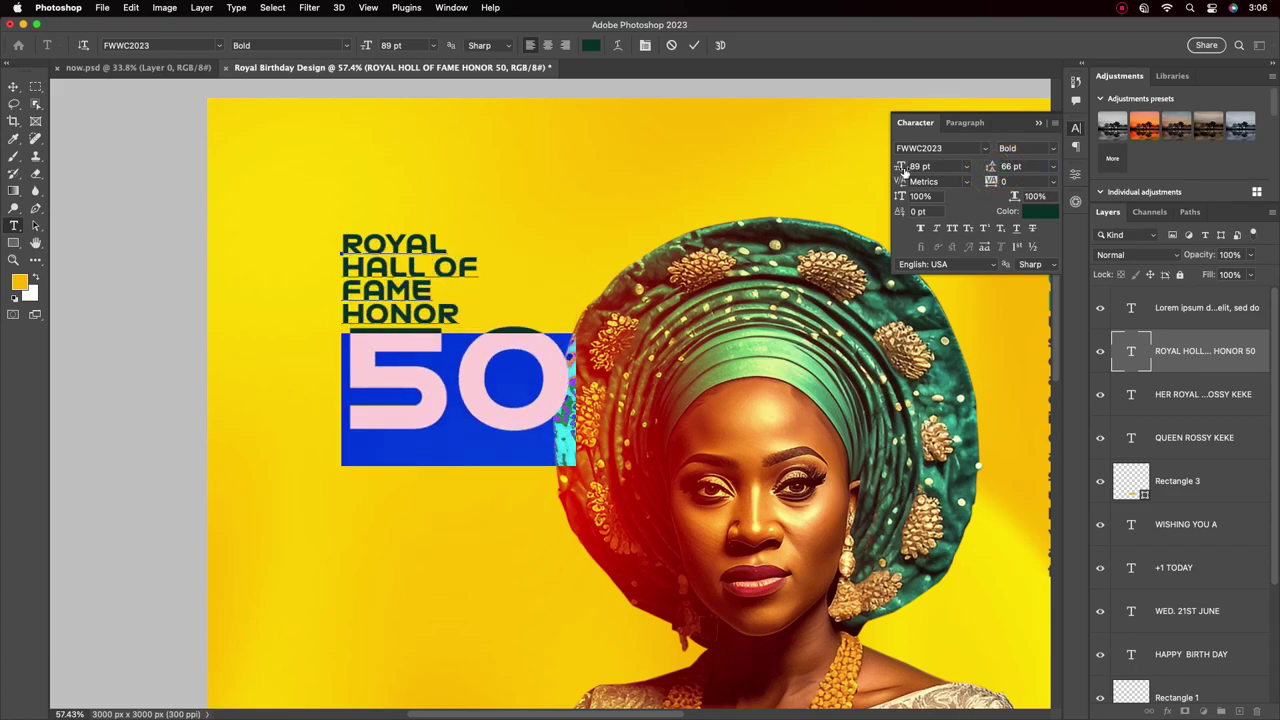
drag(903, 168, 878, 164)
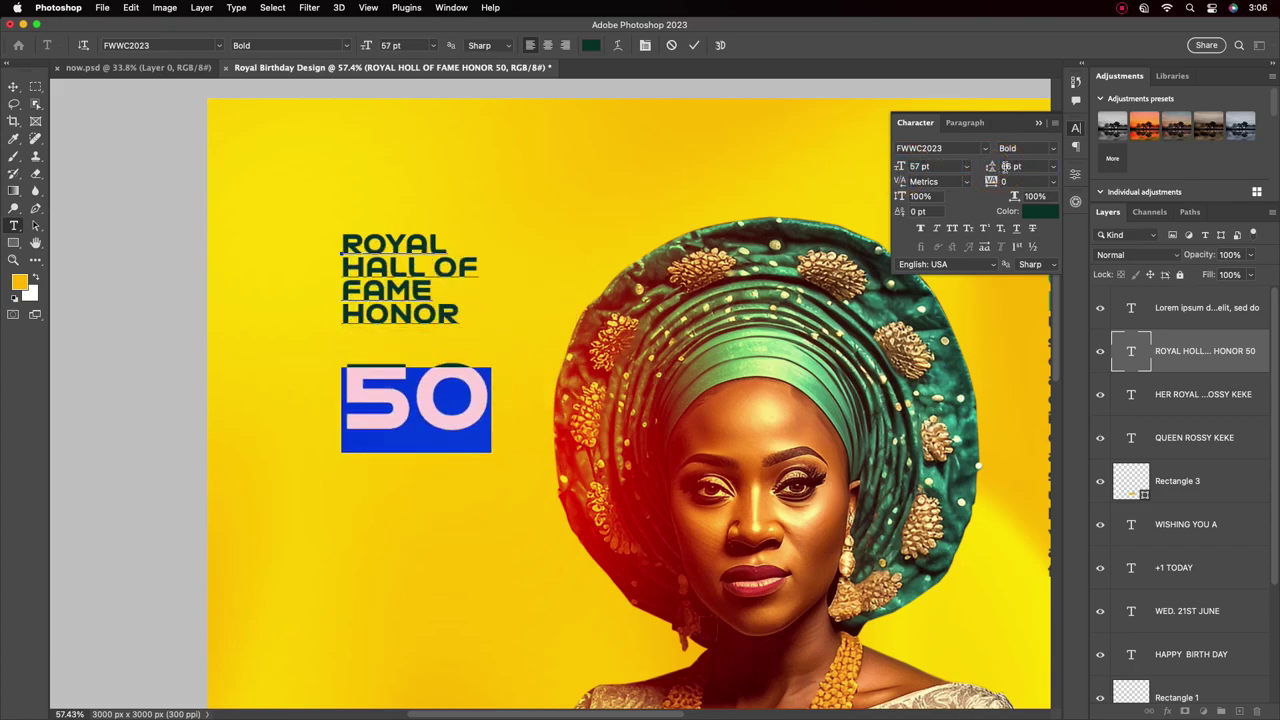
drag(990, 166, 975, 168)
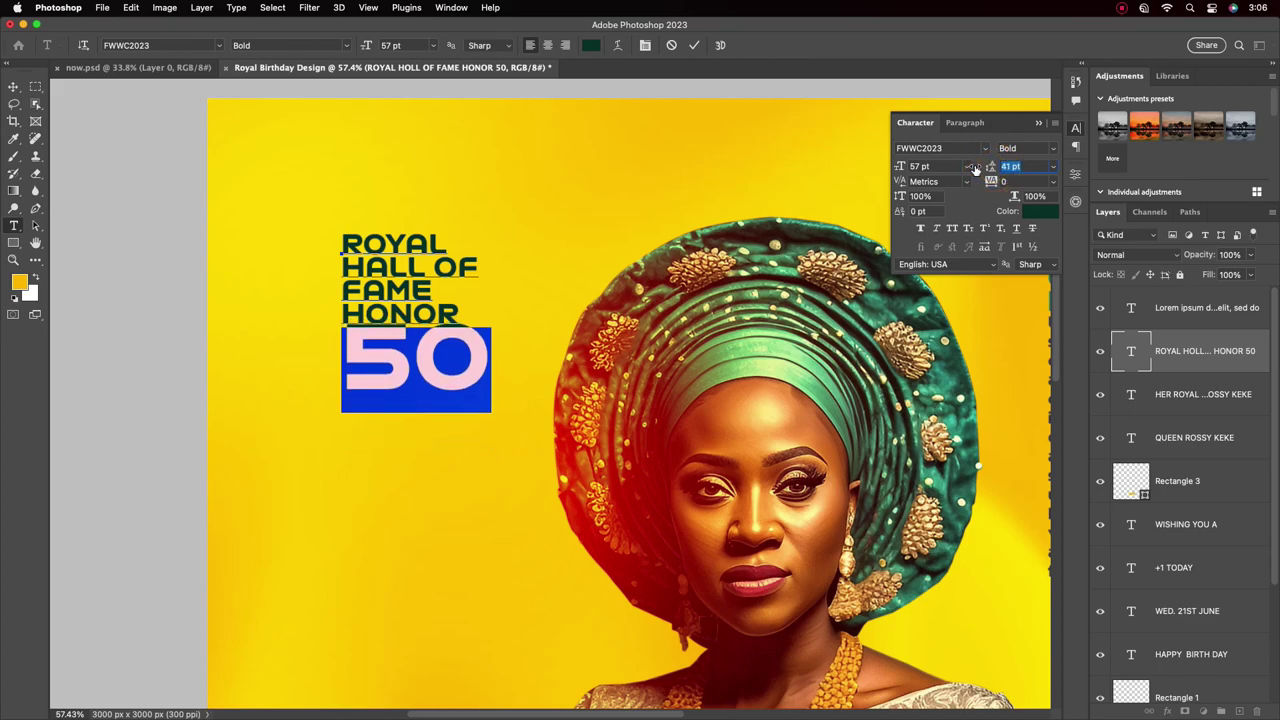
click(694, 45)
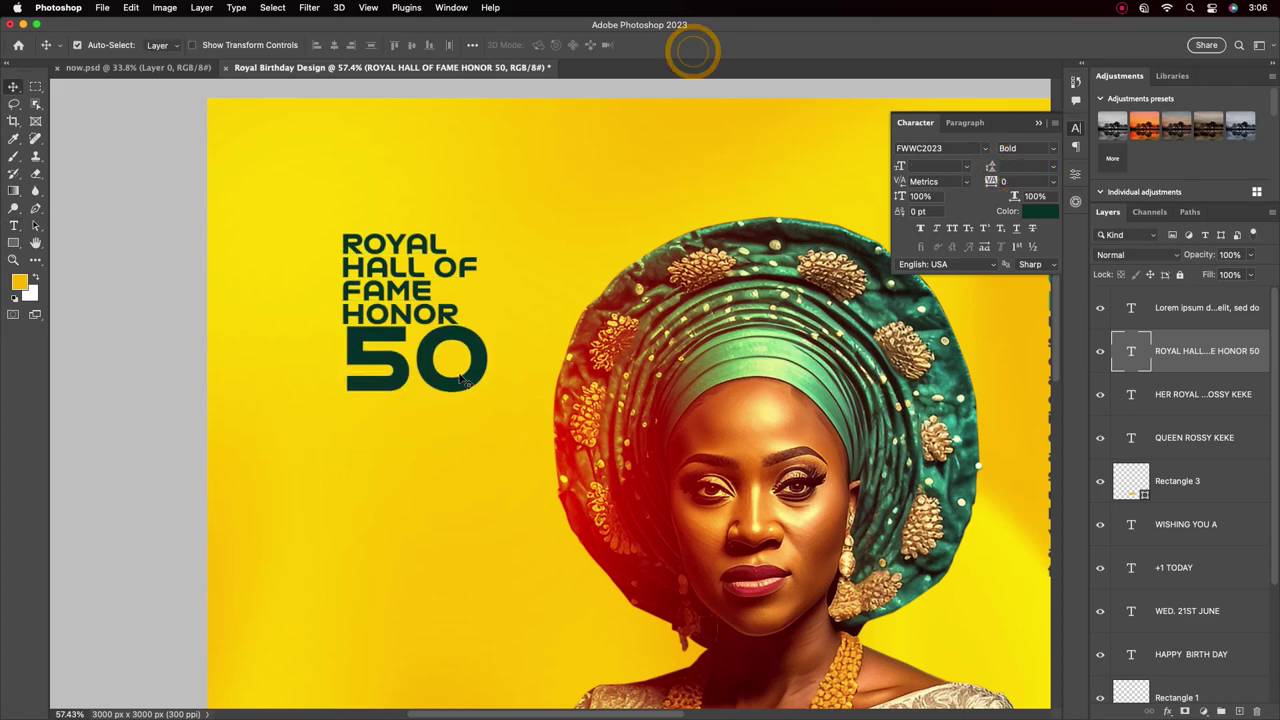
scroll(462, 380, down, 2)
scroll(455, 385, down, 1)
scroll(465, 384, down, 2)
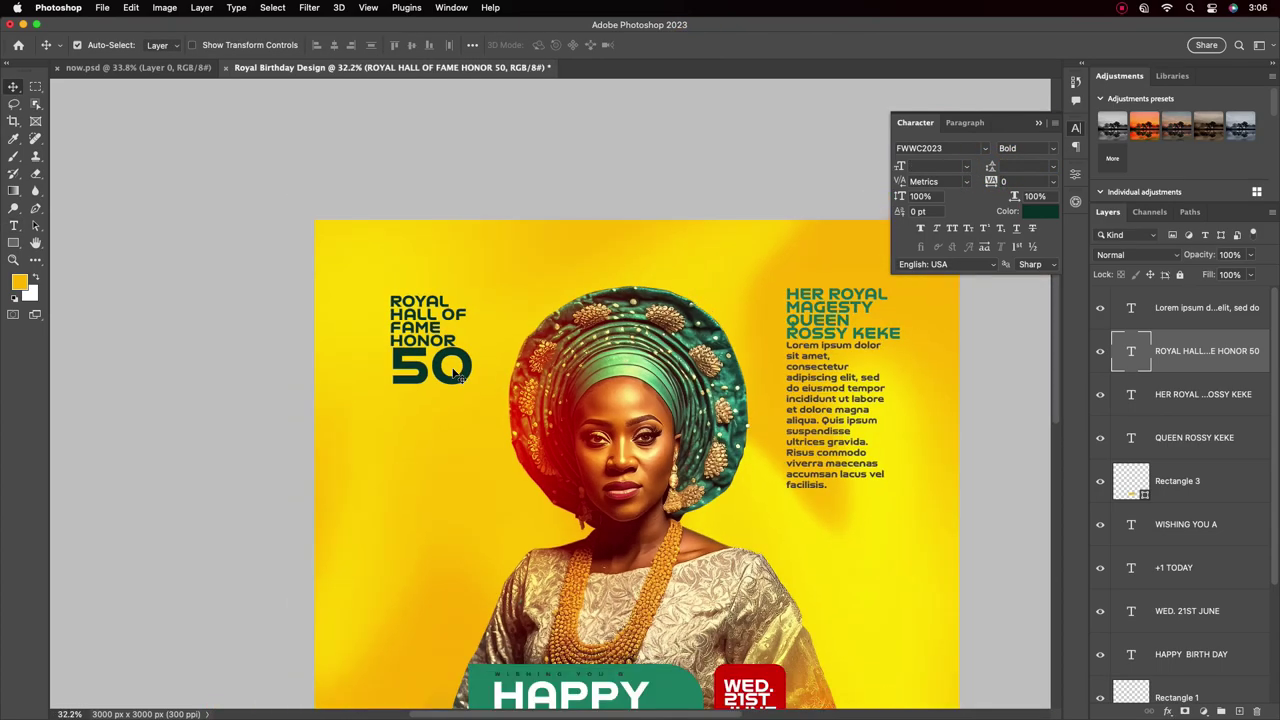
scroll(478, 383, down, 2)
scroll(460, 390, up, 2)
scroll(400, 330, up, 1)
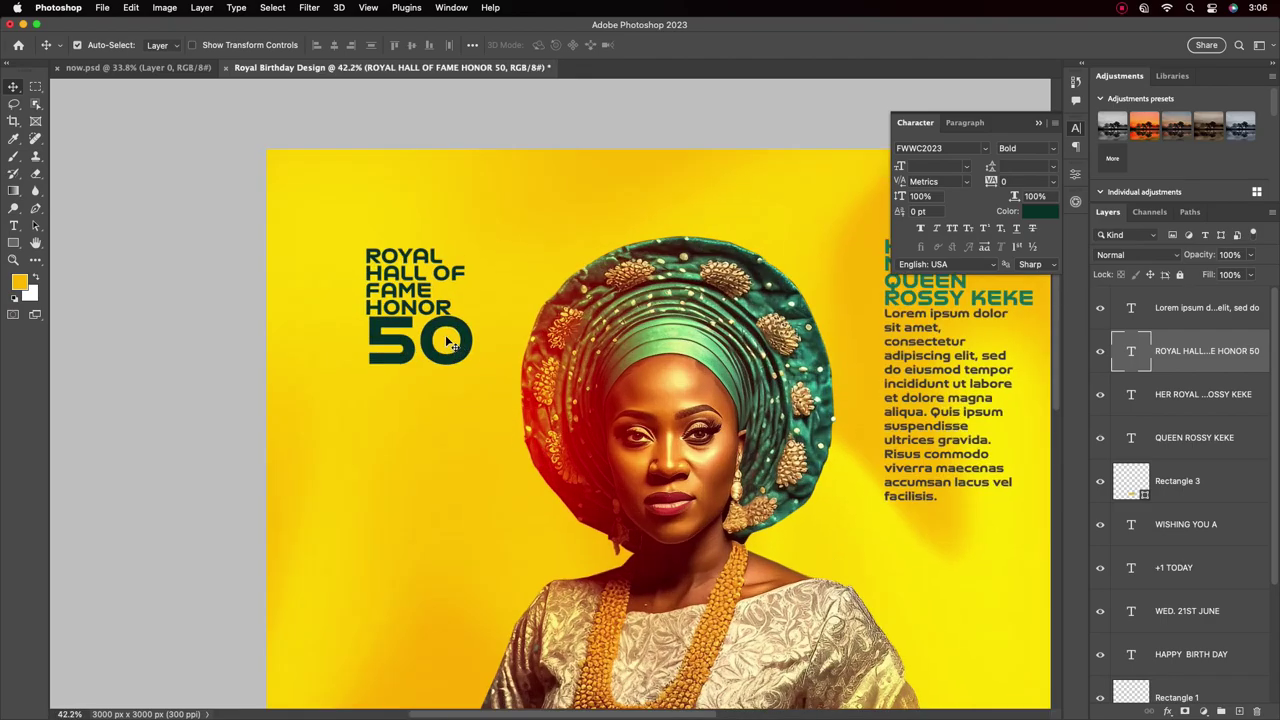
scroll(275, 213, up, 2)
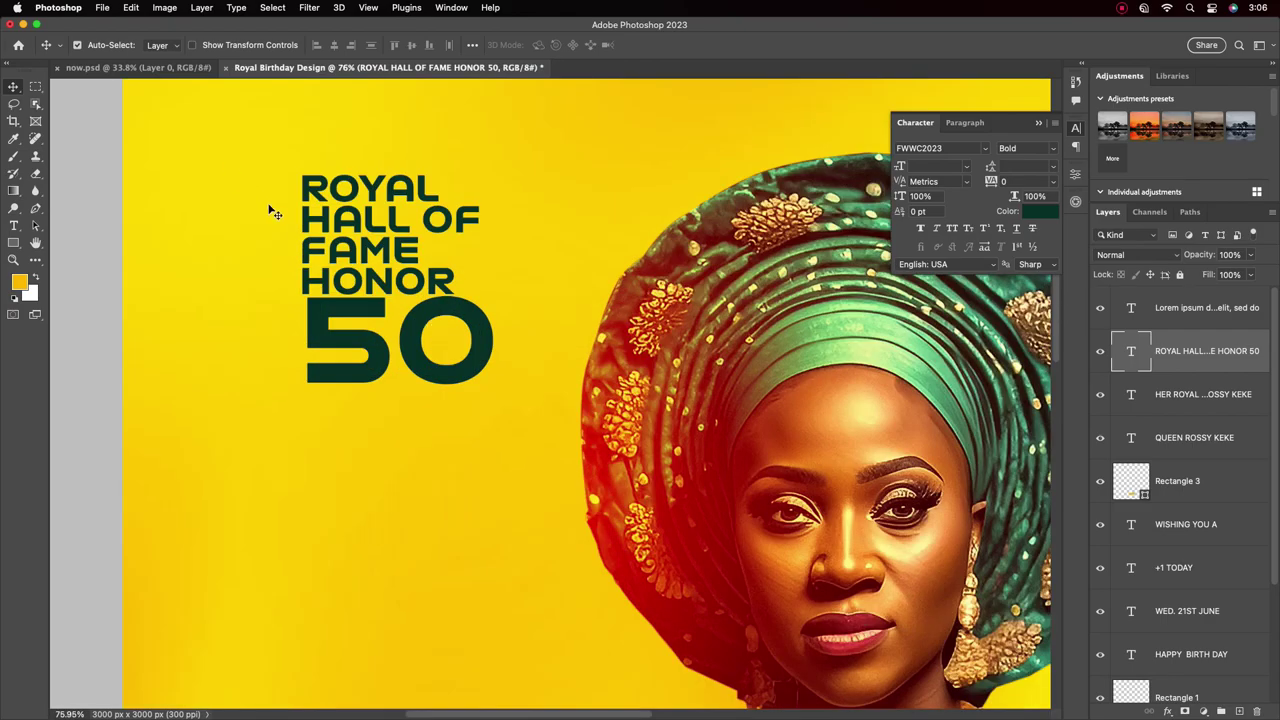
Step: Kern the gap between the 5 and 0 to -80 and commit the edit
double_click(316, 314)
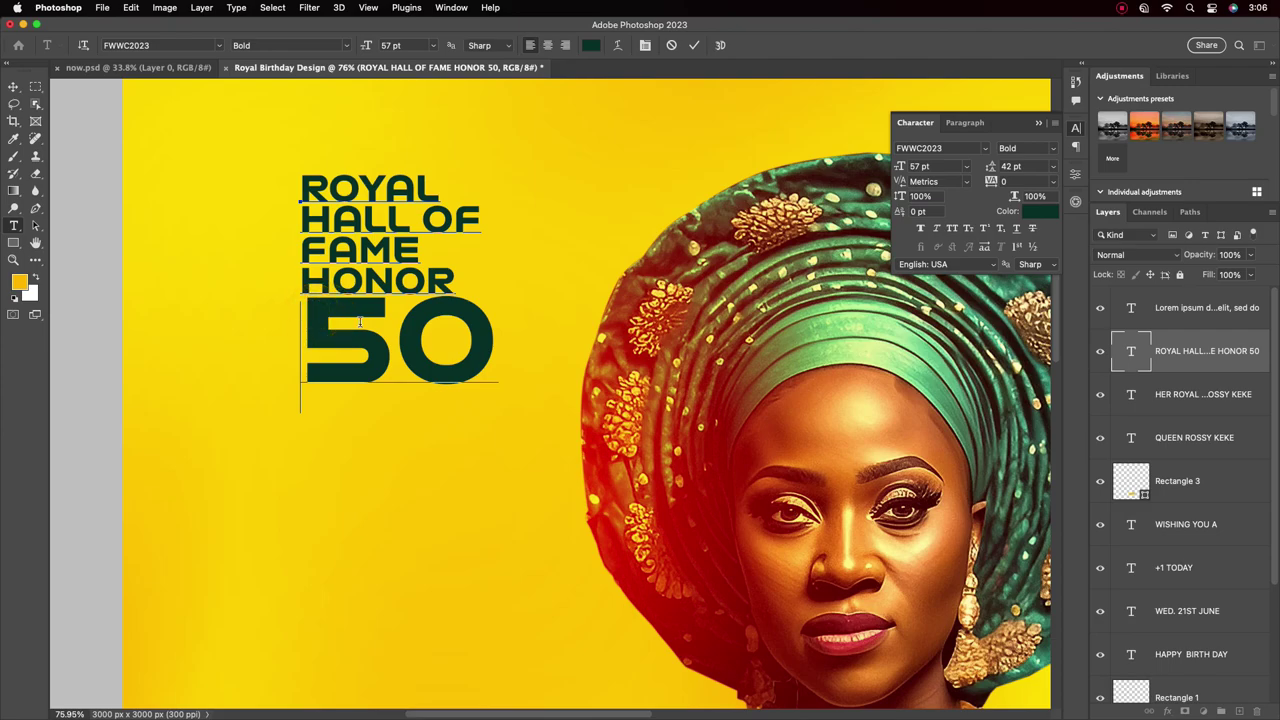
click(381, 316)
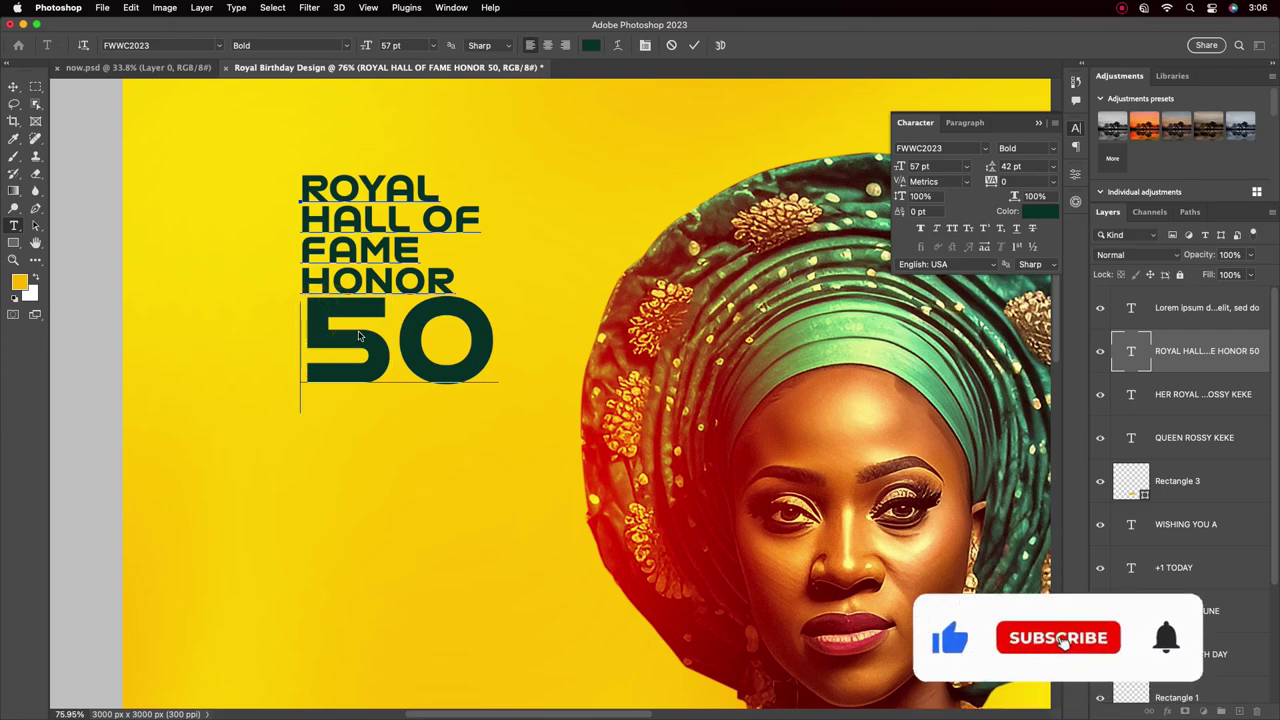
key(alt+Left)
key(alt+Left)
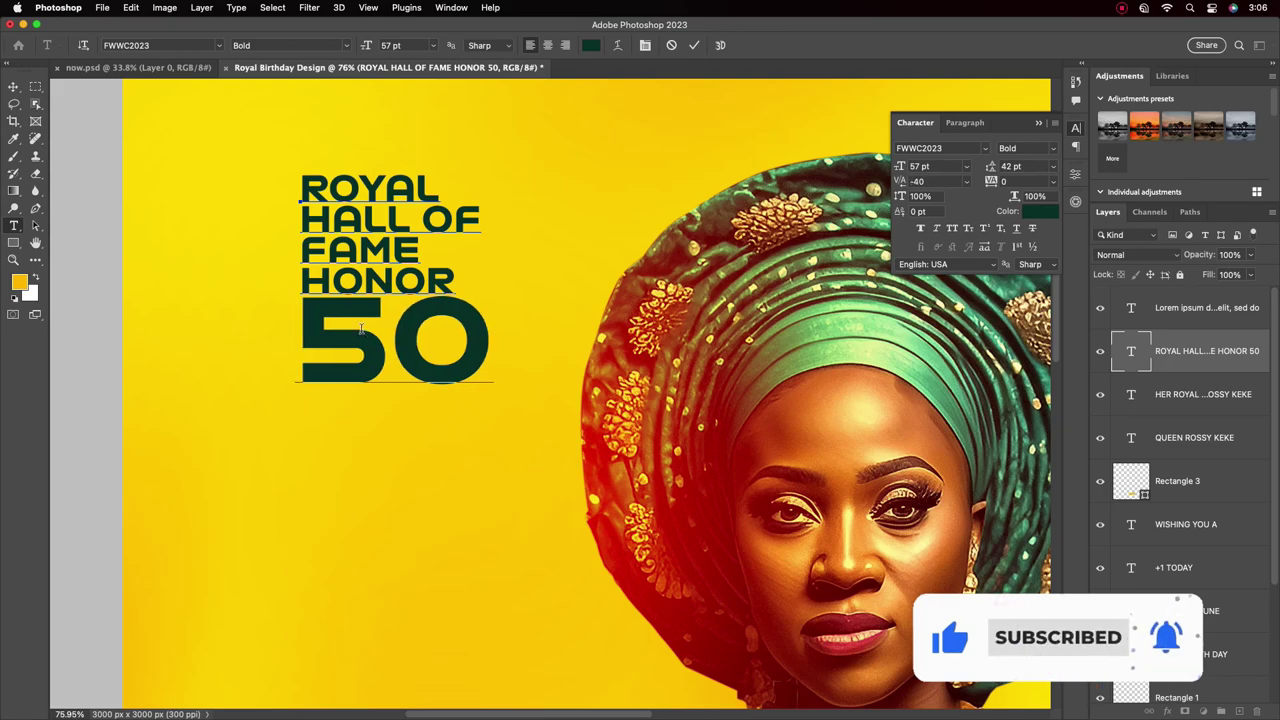
click(400, 340)
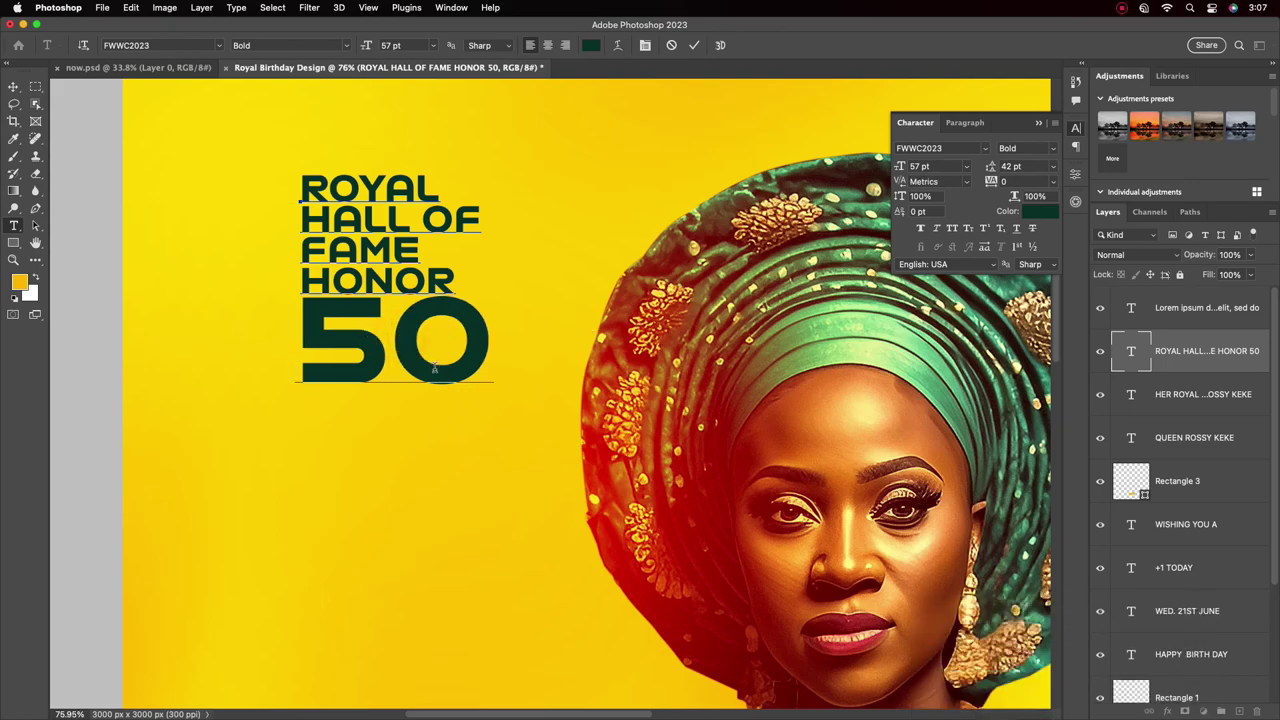
key(alt+Right)
key(alt+Left)
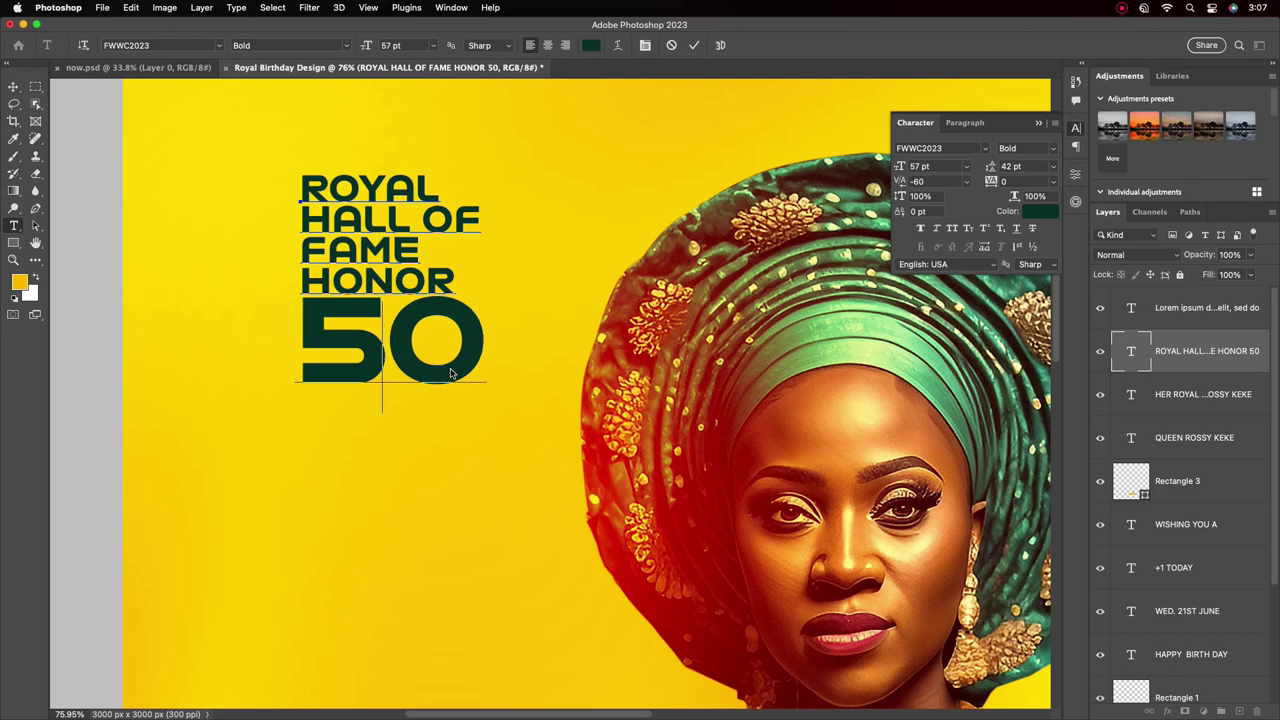
key(alt+Left)
key(alt+Left)
key(ctrl+Return)
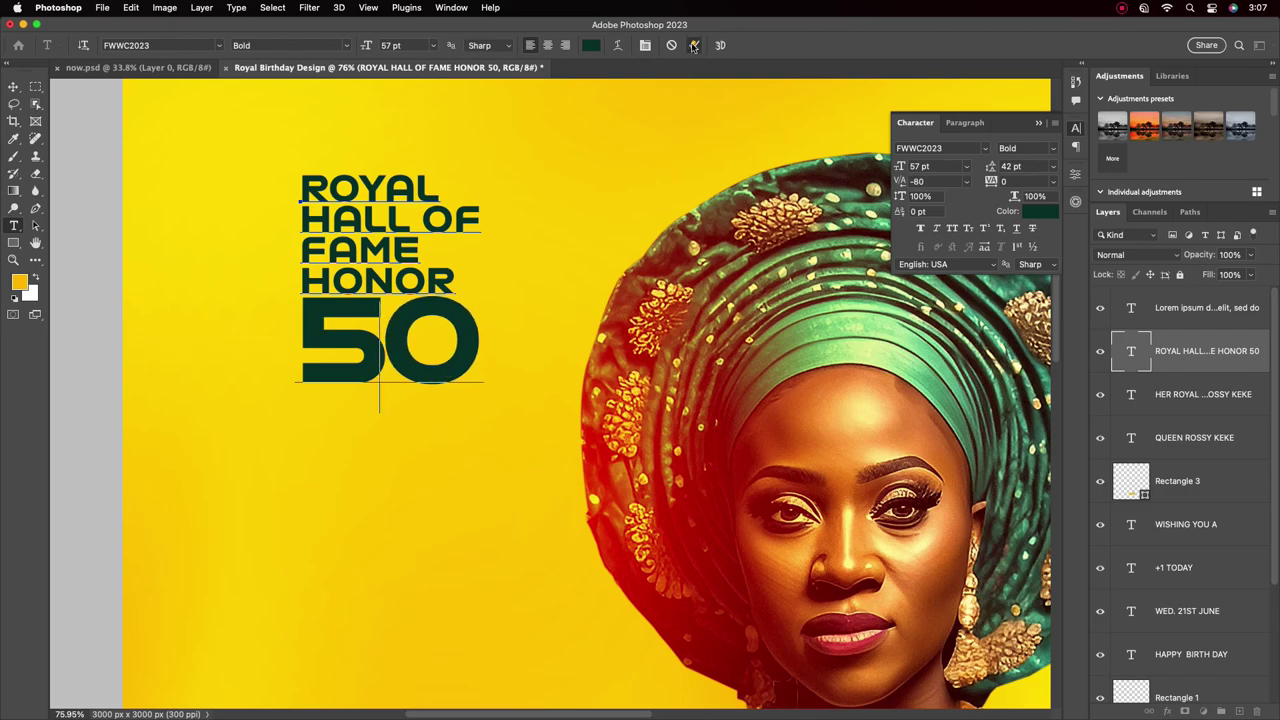
key(v)
scroll(403, 375, down, 2)
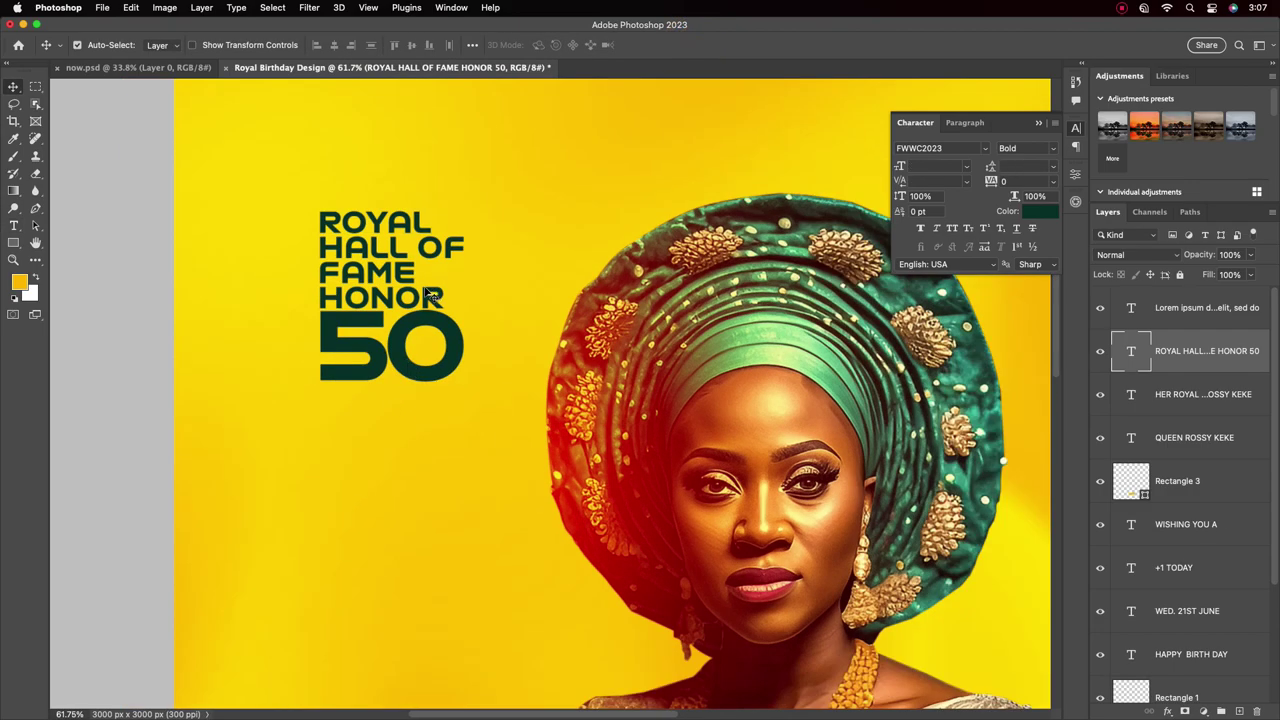
Step: Remove the line break so 'FAME HONOR' sits on one line
scroll(400, 296, up, 1)
double_click(335, 298)
click(325, 300)
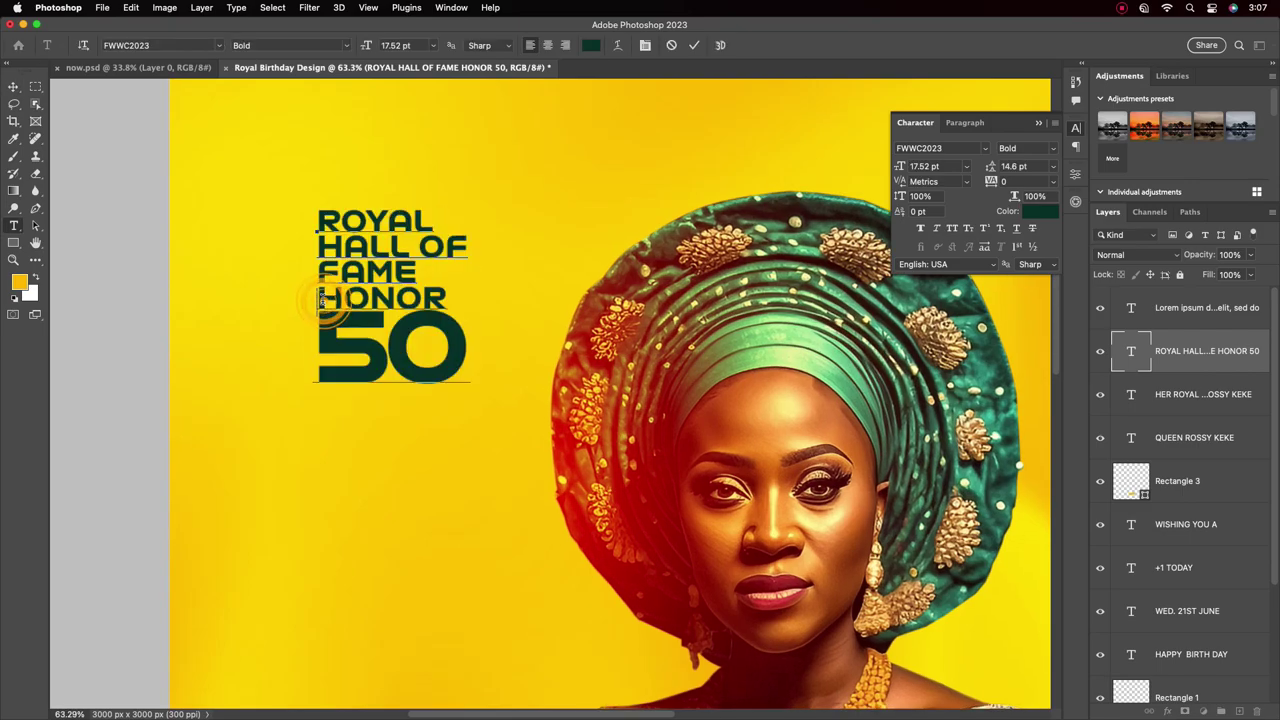
key(BackSpace)
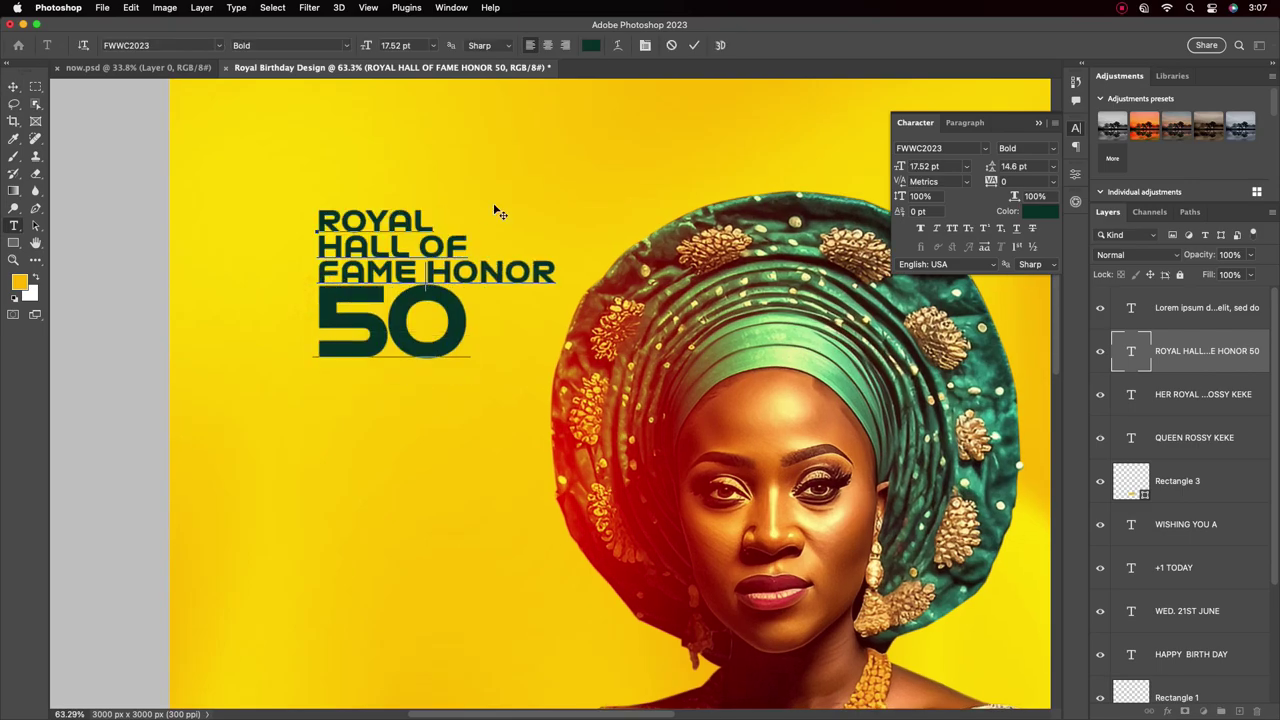
click(694, 46)
Step: Nudge the headline block slightly to the left
key(v)
drag(450, 300, 408, 285)
scroll(420, 297, down, 1)
scroll(420, 297, down, 6)
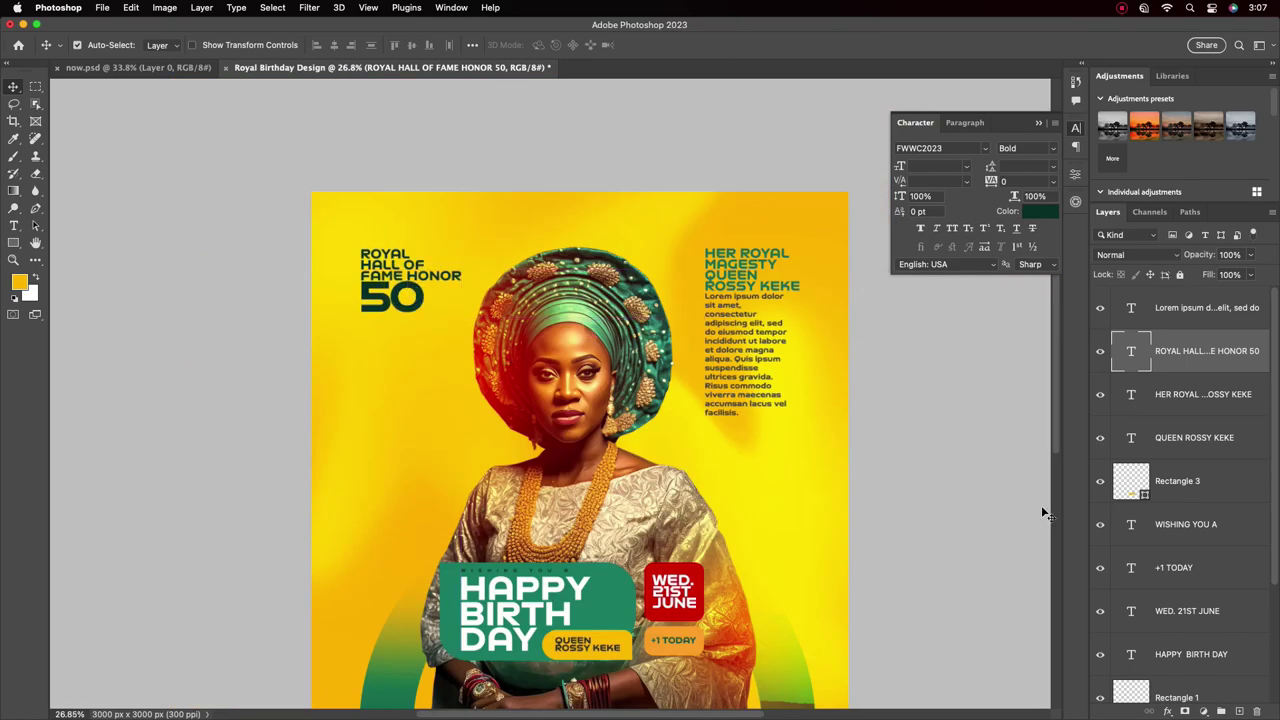
scroll(494, 399, down, 4)
scroll(524, 401, up, 2)
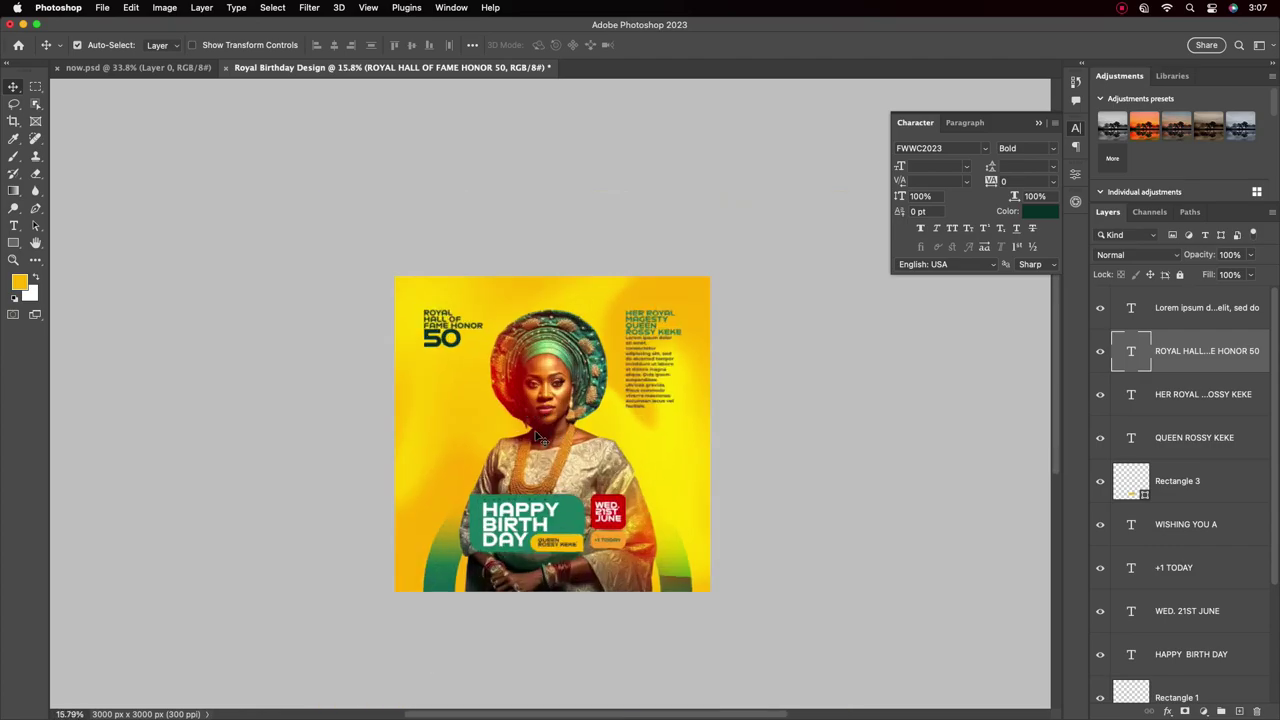
scroll(540, 438, up, 1)
scroll(550, 440, up, 1)
scroll(565, 445, up, 1)
scroll(581, 450, up, 1)
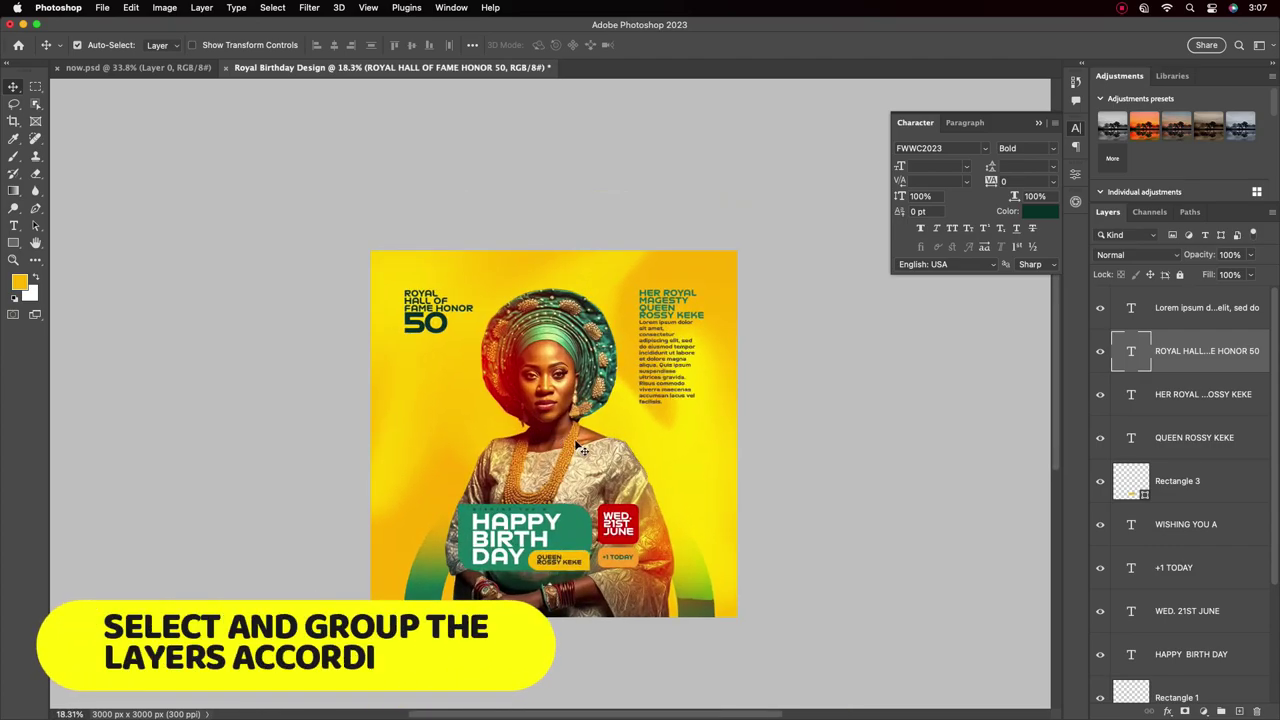
scroll(581, 450, up, 3)
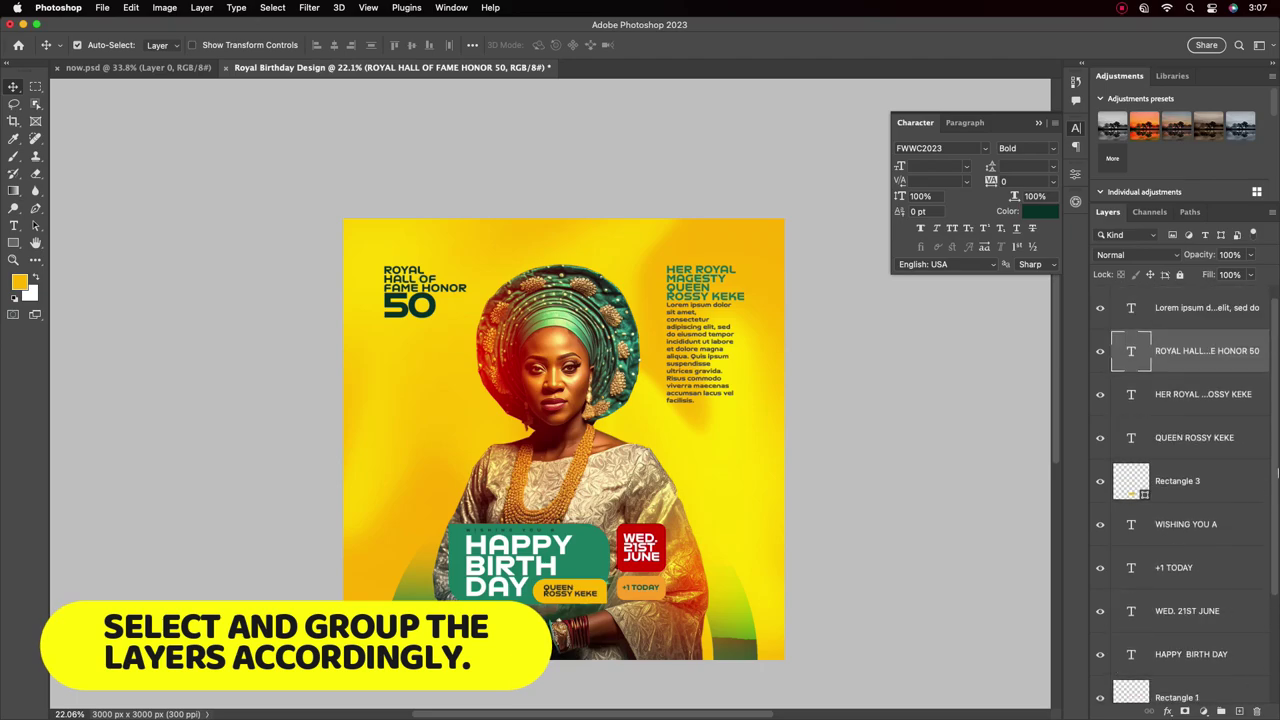
Step: Group the four rectangle layers, including Rectangle 3, into a group named 'Shapes'
drag(1276, 470, 1277, 566)
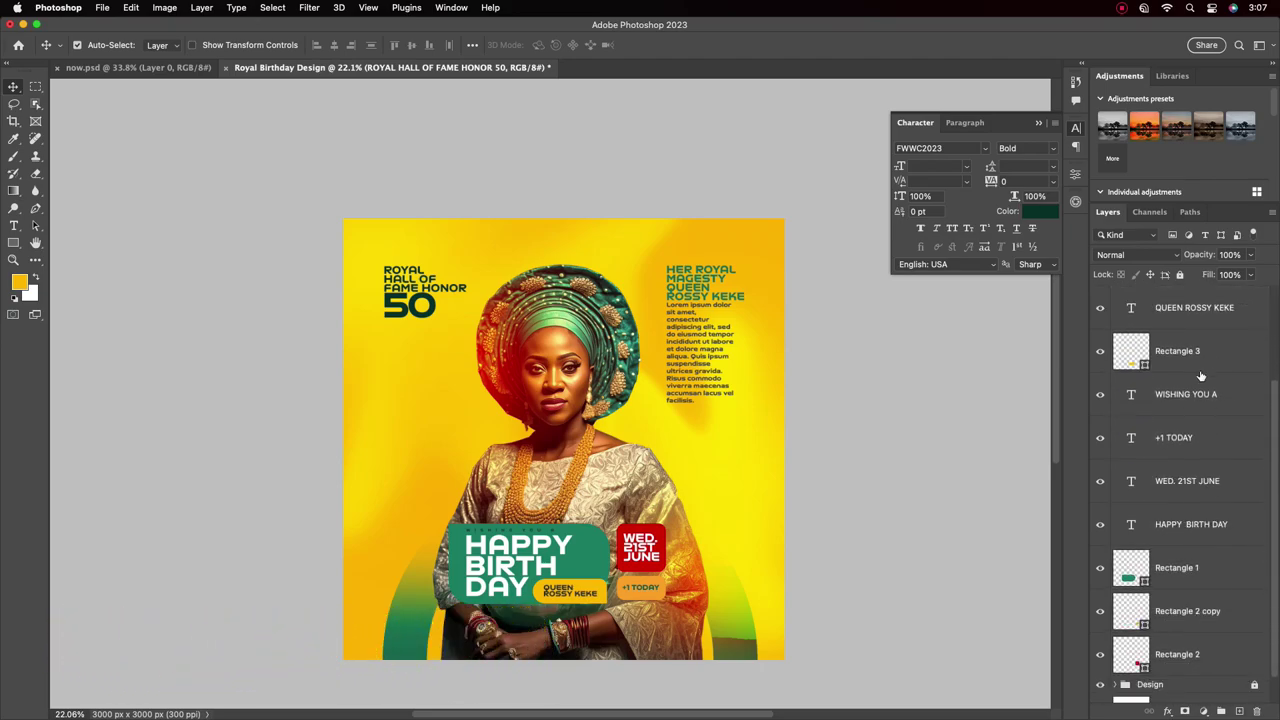
drag(1206, 362, 1200, 508)
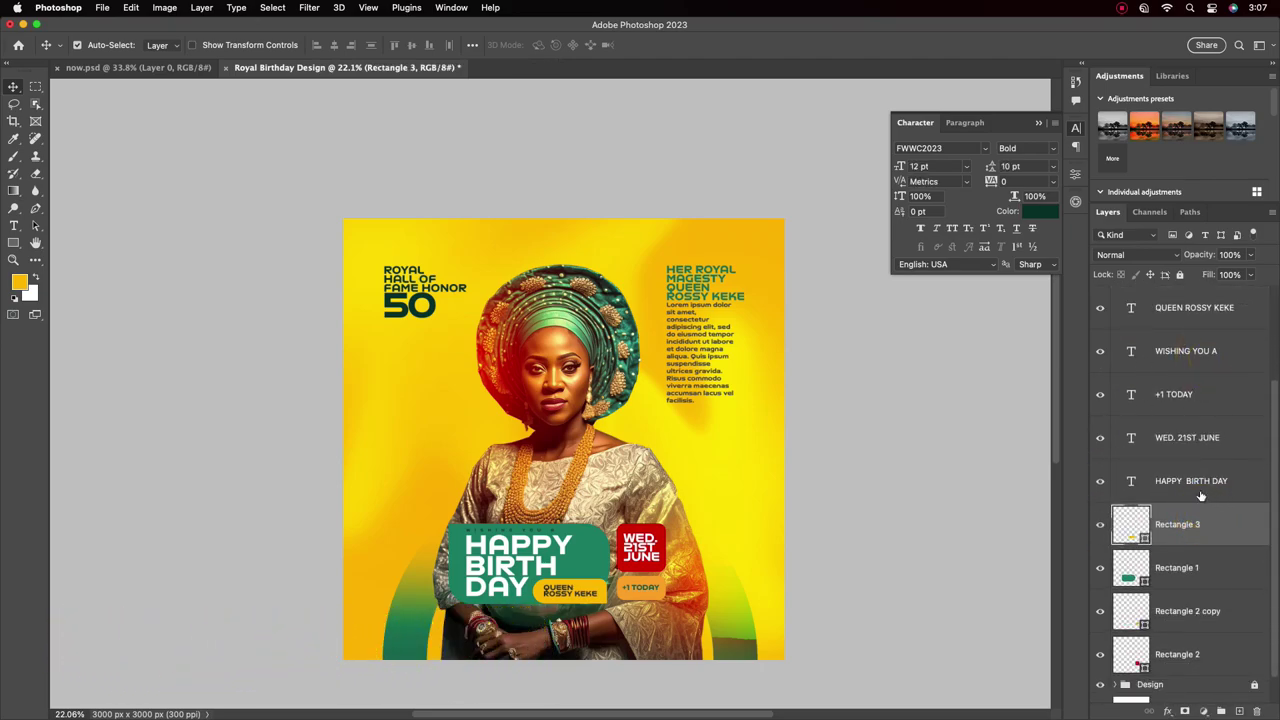
scroll(1274, 570, down, 1)
shift+click(1223, 614)
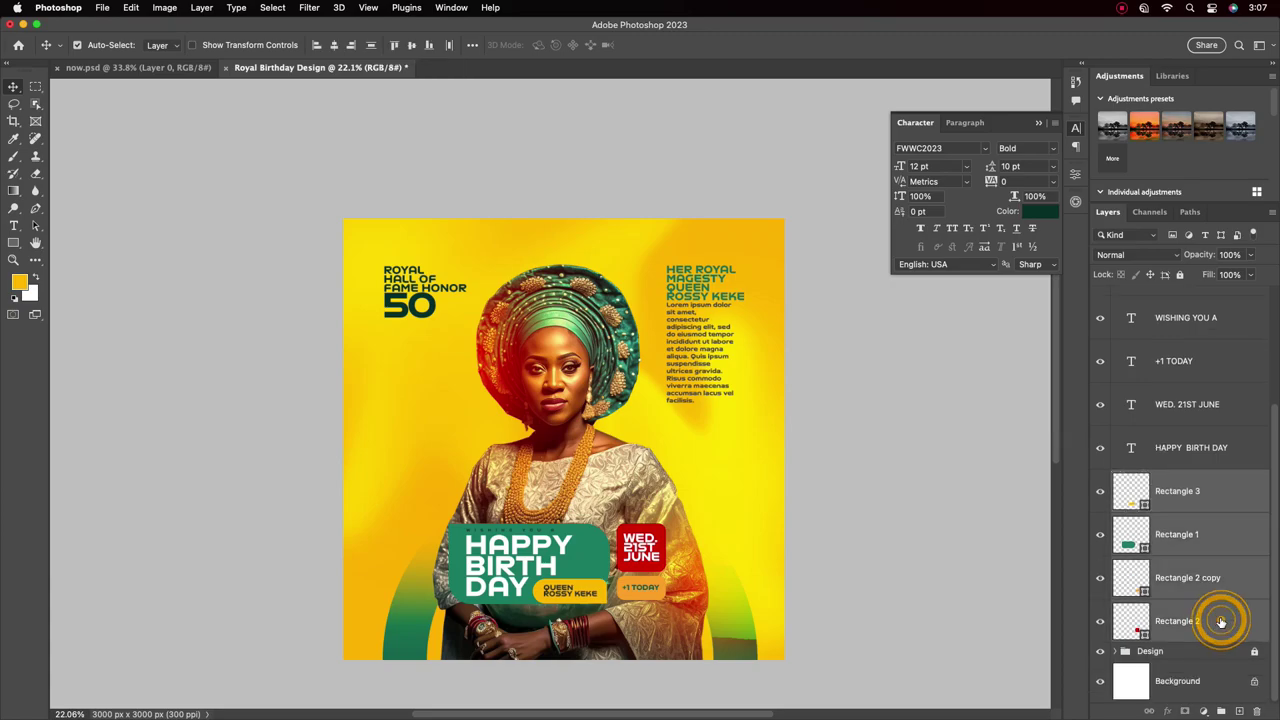
click(1221, 711)
double_click(1159, 636)
text(s)
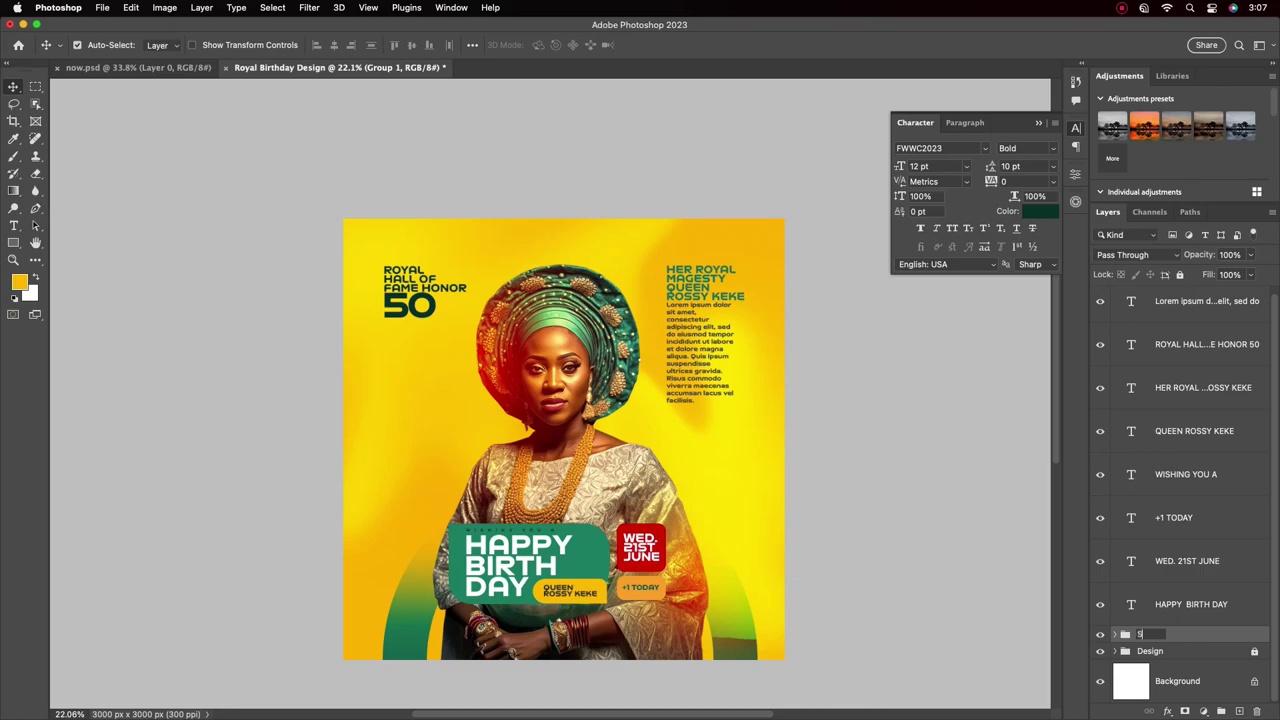
key(Return)
Step: Group every text layer down to HAPPY BIRTH DAY into a group named 'Text'
click(1219, 604)
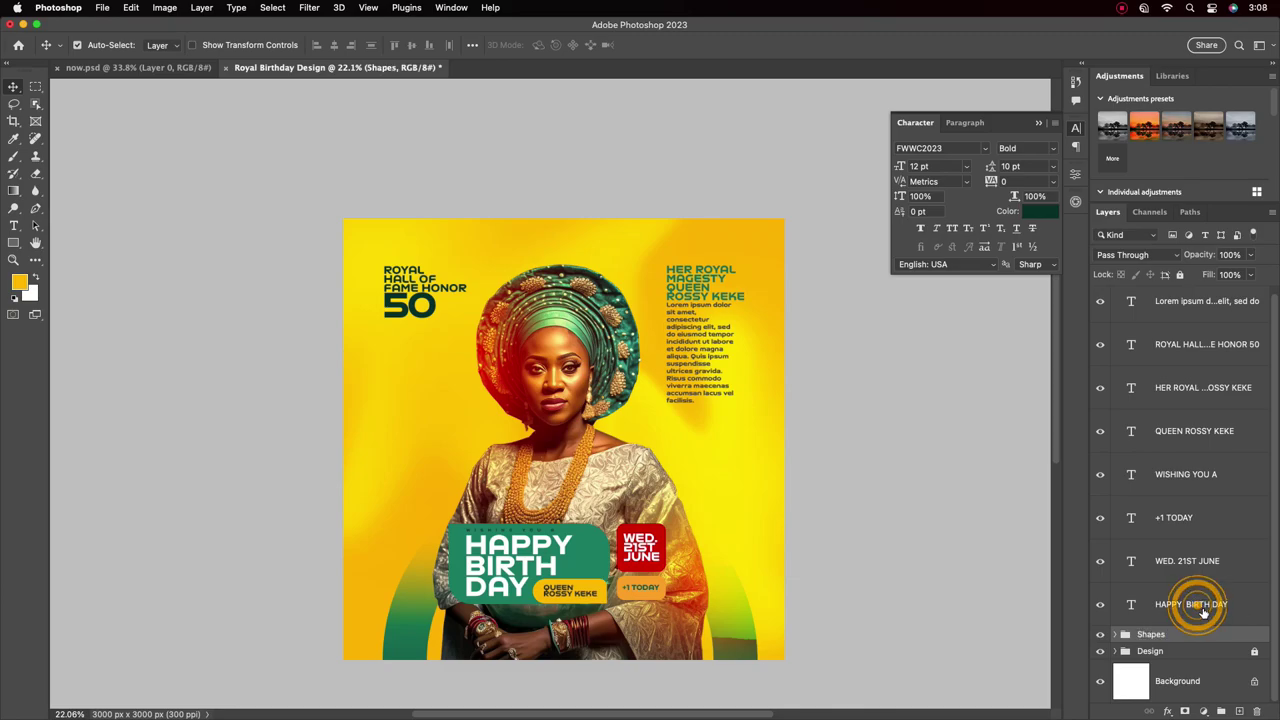
drag(1271, 594, 1274, 584)
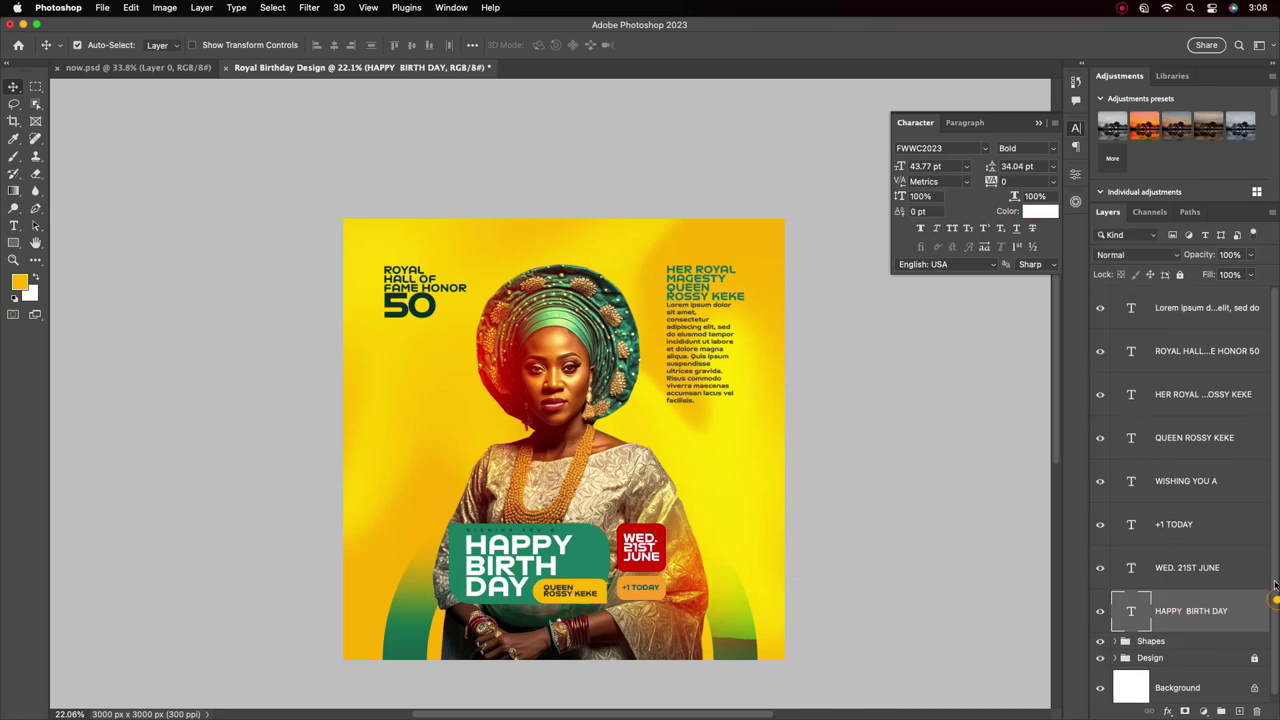
shift+click(1195, 306)
click(1221, 711)
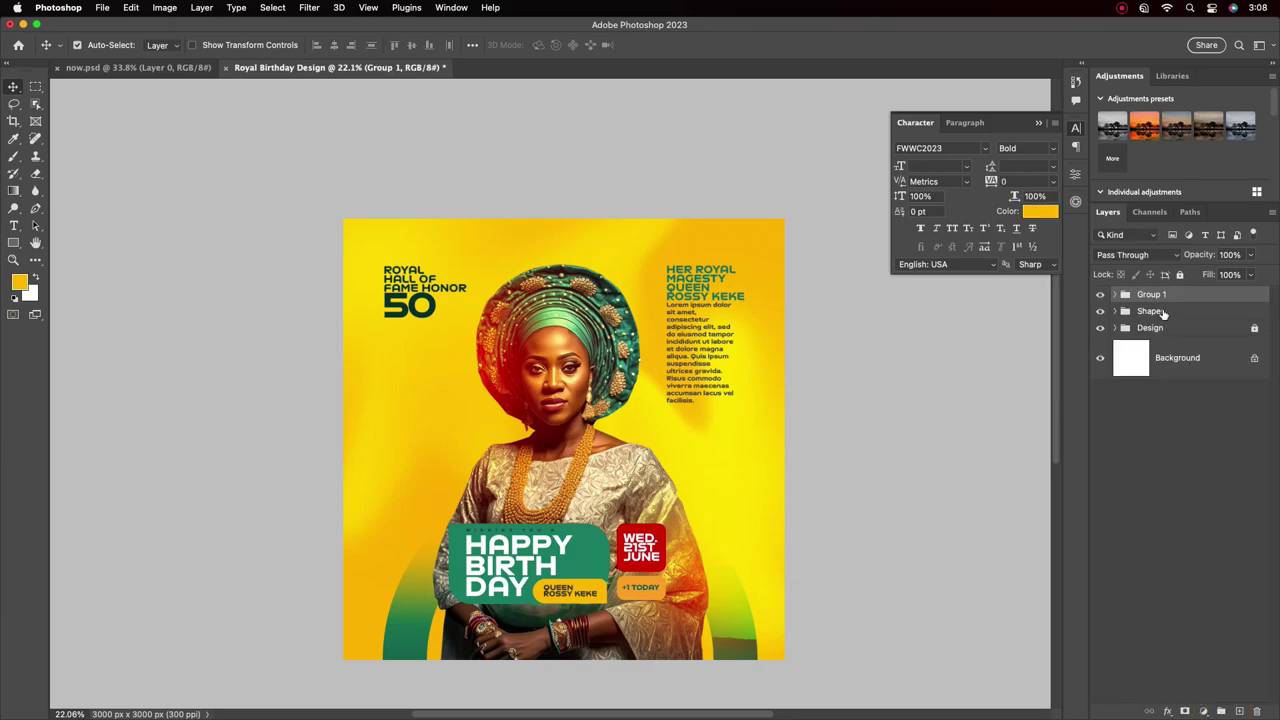
double_click(1150, 294)
text(Text)
click(1206, 302)
scroll(669, 452, up, 1)
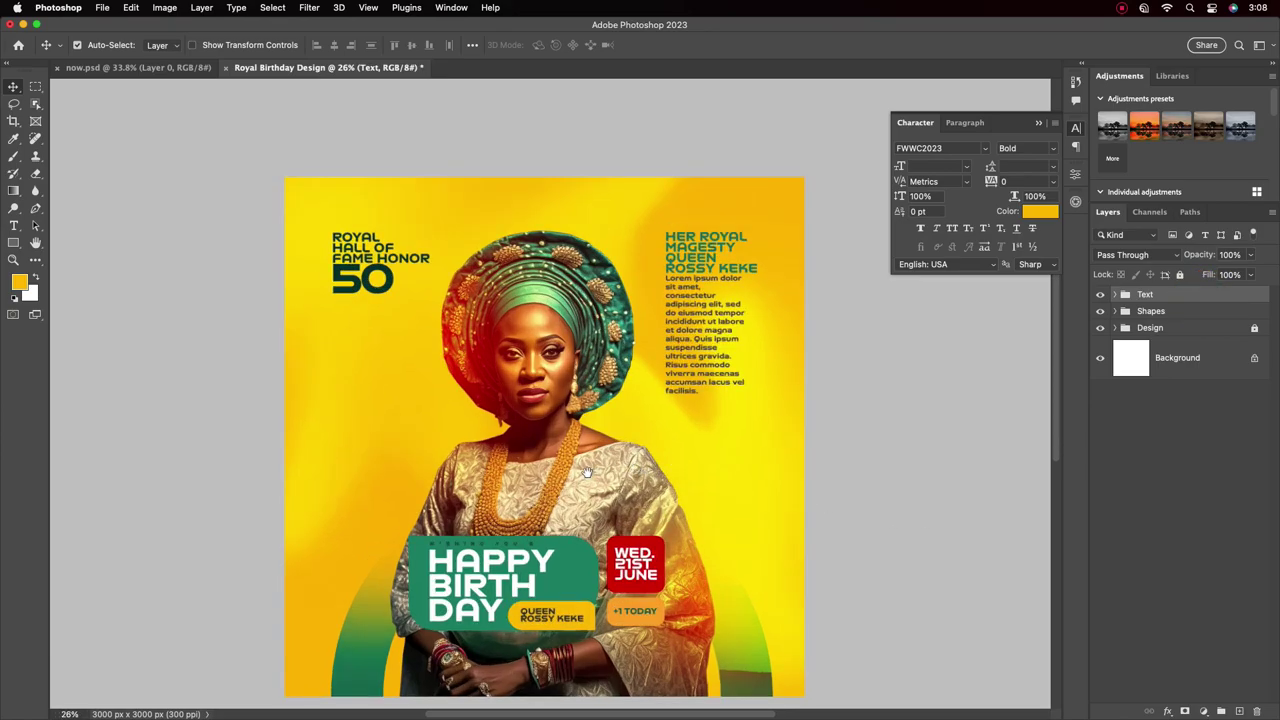
drag(588, 472, 581, 437)
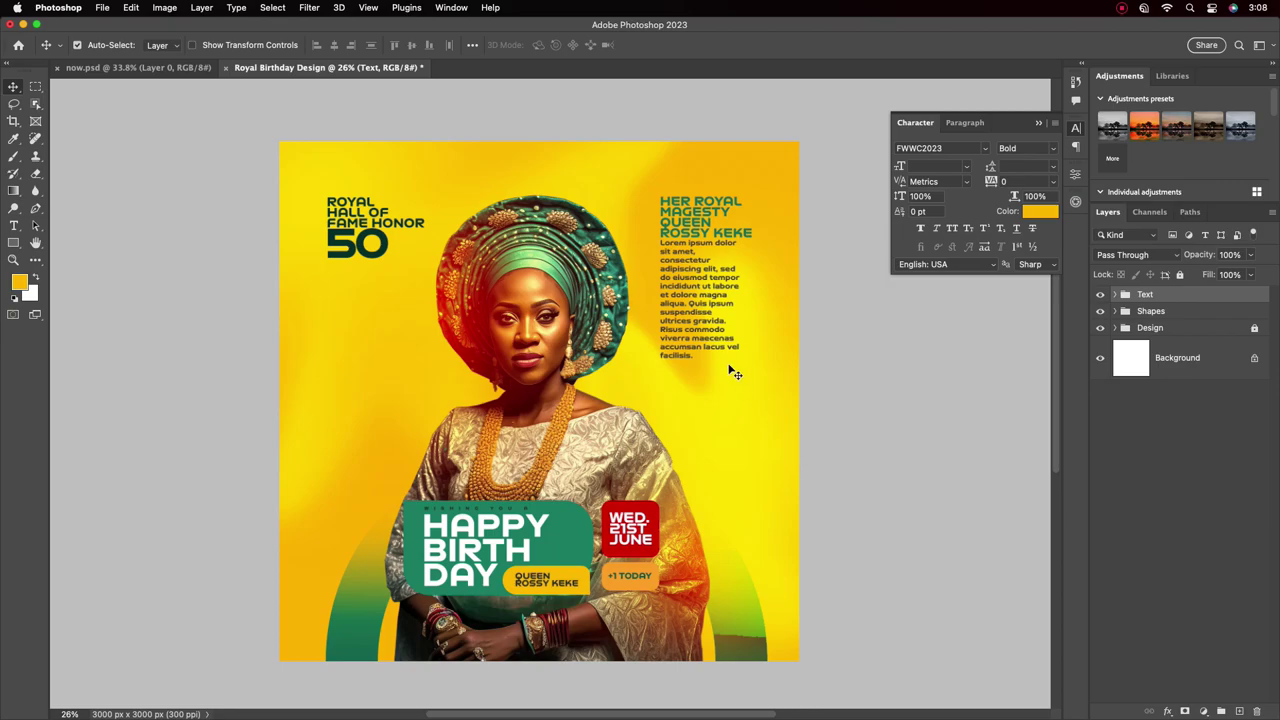
Step: Collapse the Character panel and uncheck Auto-Select for the Move tool
click(1038, 124)
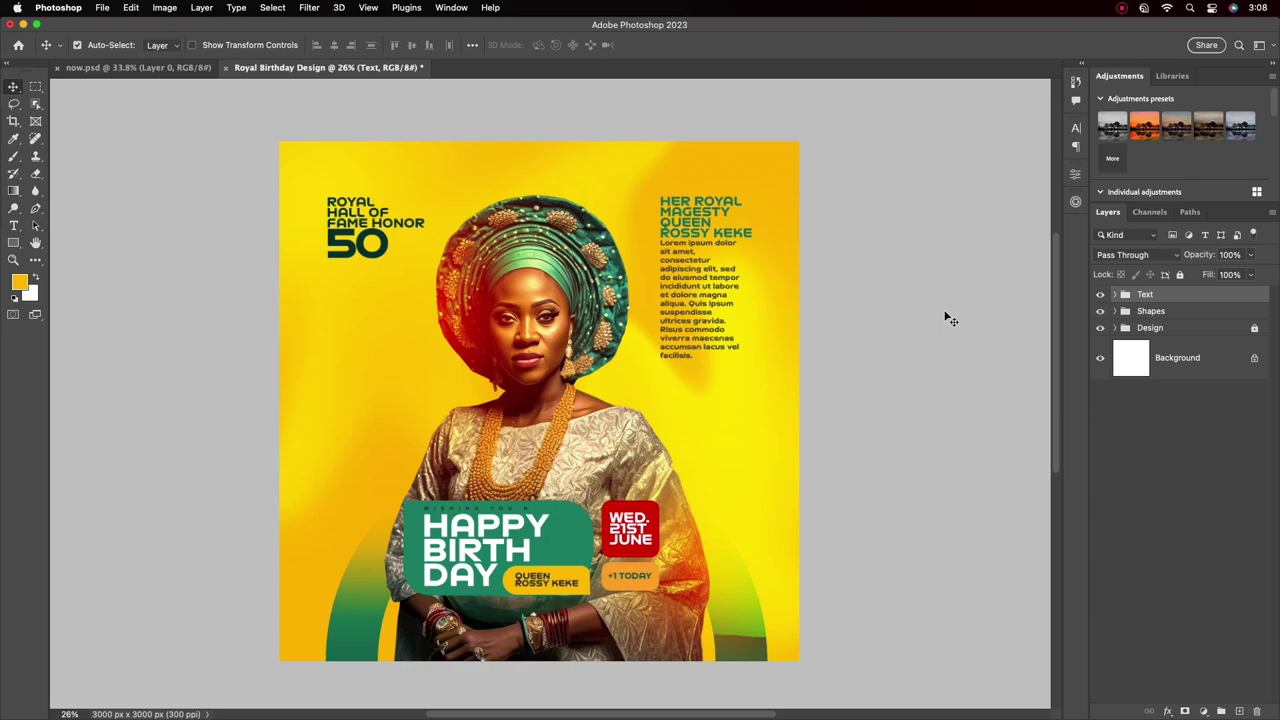
key(super)
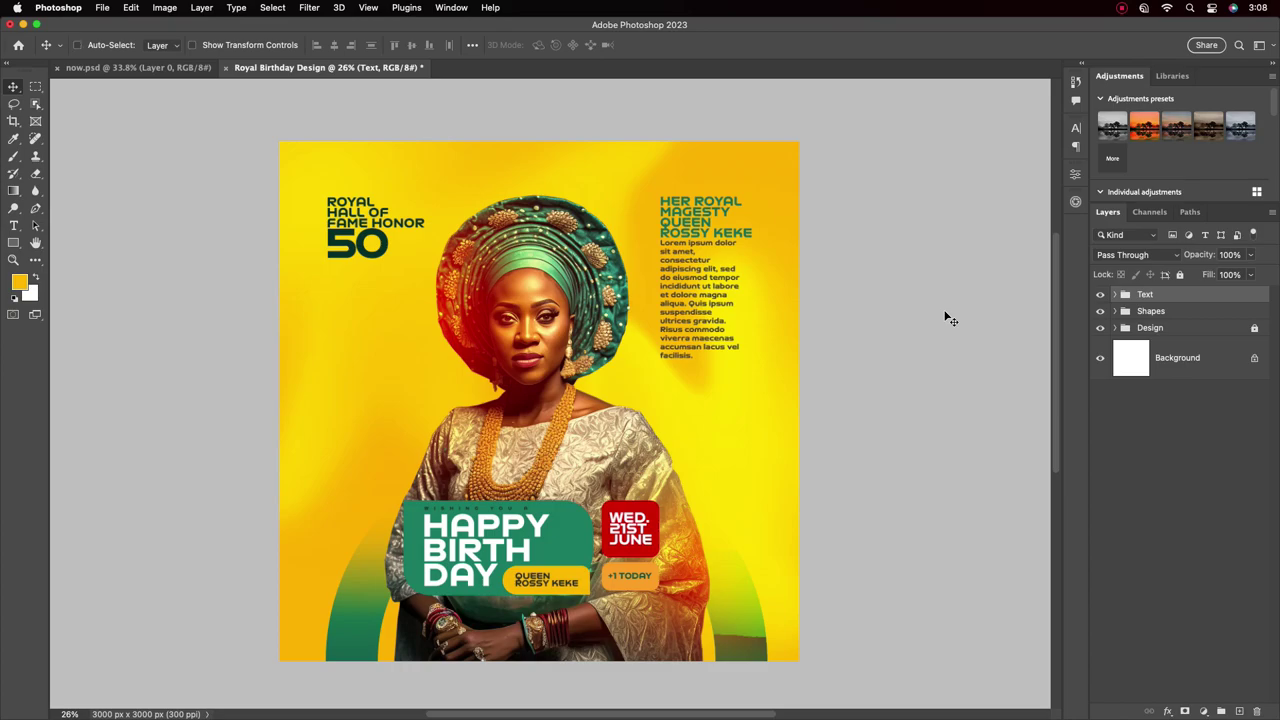